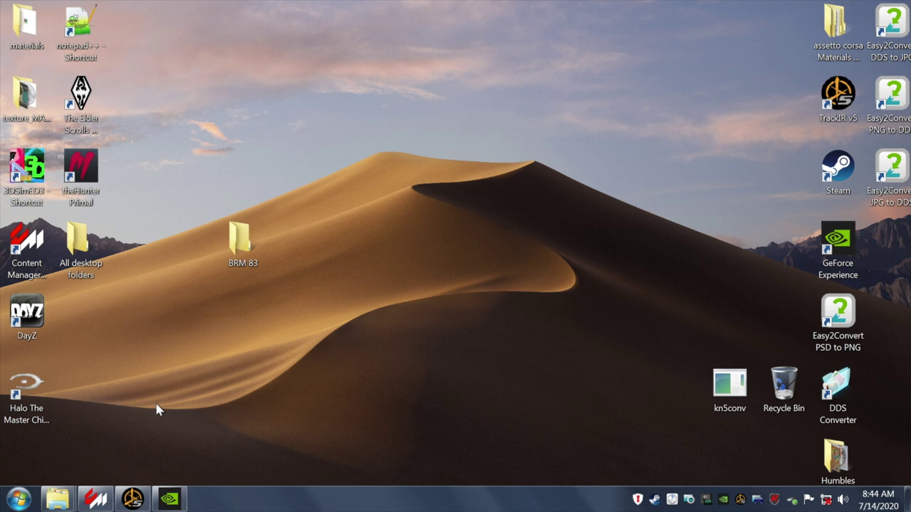
- Pause eScan protection with the duration set to System startup and dismiss the firewall notification
right_click(775, 499)
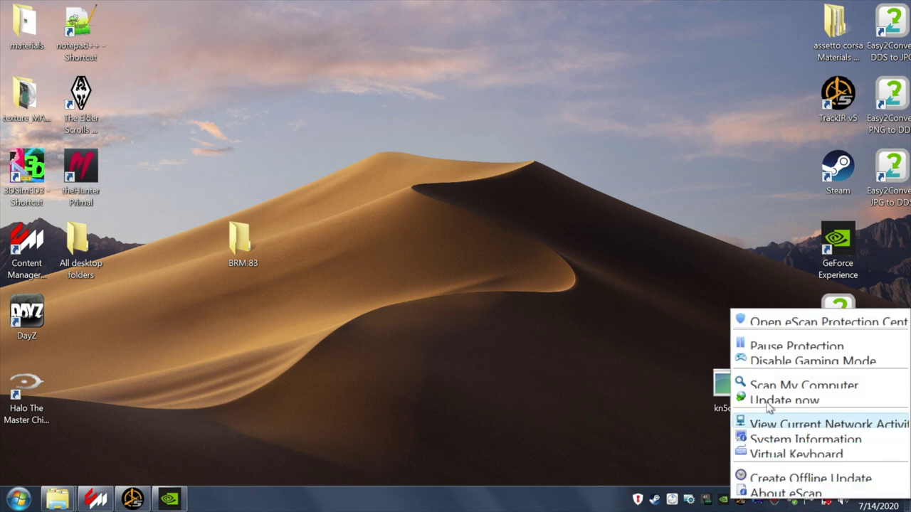
click(765, 347)
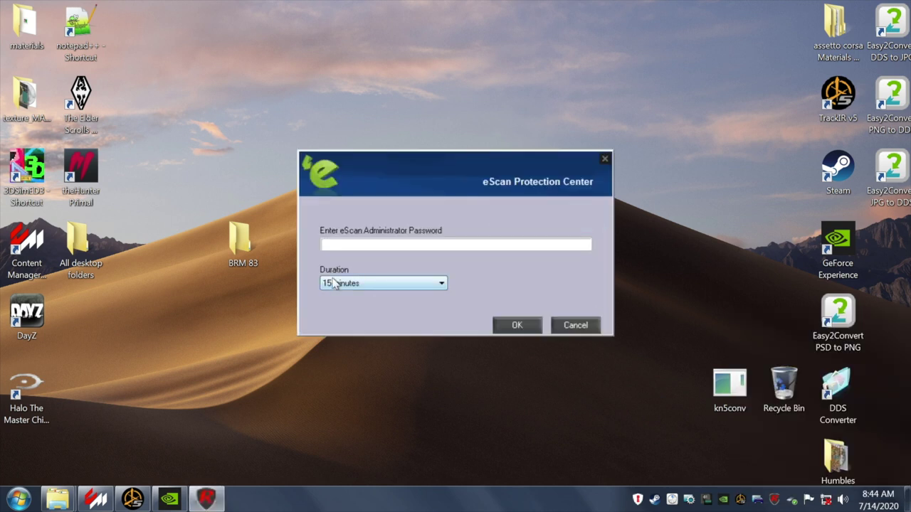
click(354, 283)
click(365, 324)
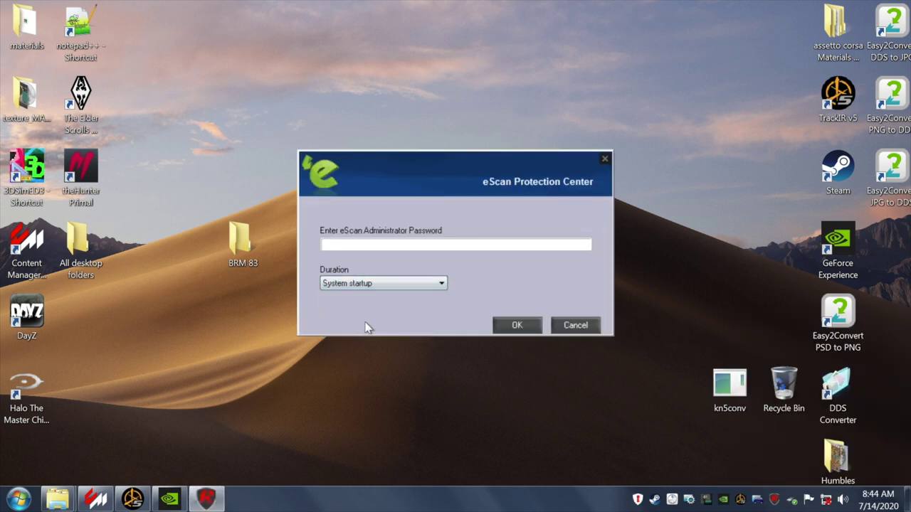
click(516, 326)
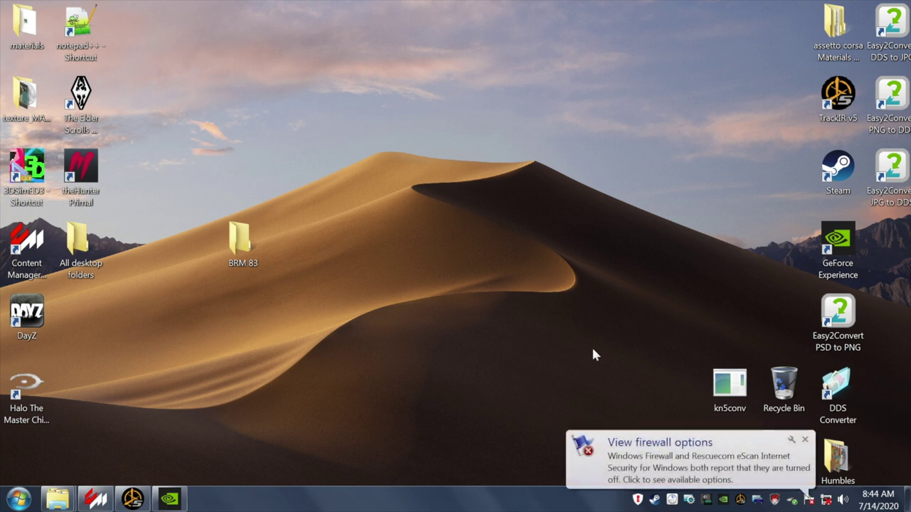
click(805, 439)
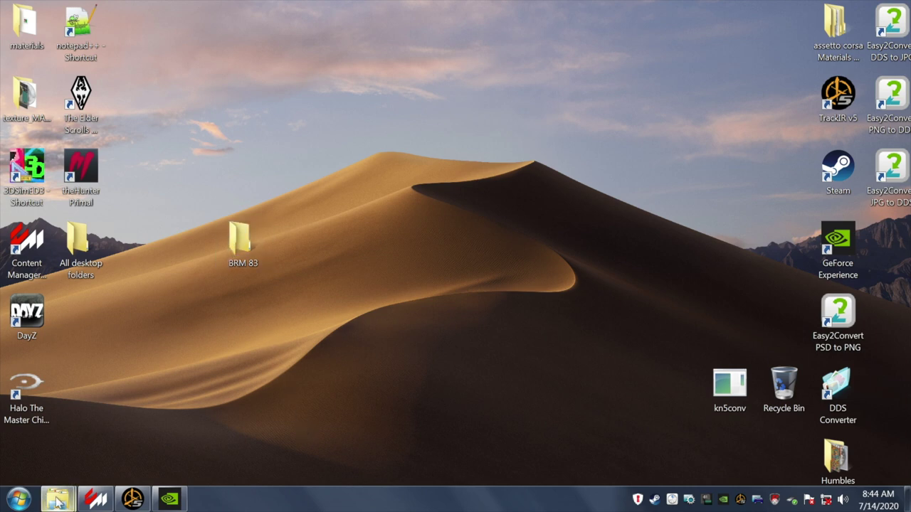
- Open the gpl67_brm folder under assettocorsa's content\cars and move the Explorer window aside to uncover the desktop
mouse_move(58, 502)
click(78, 434)
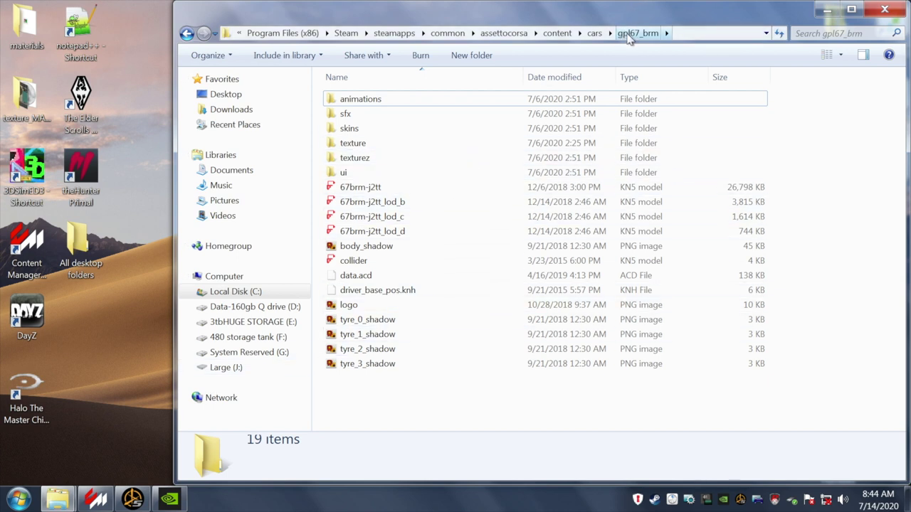
click(187, 34)
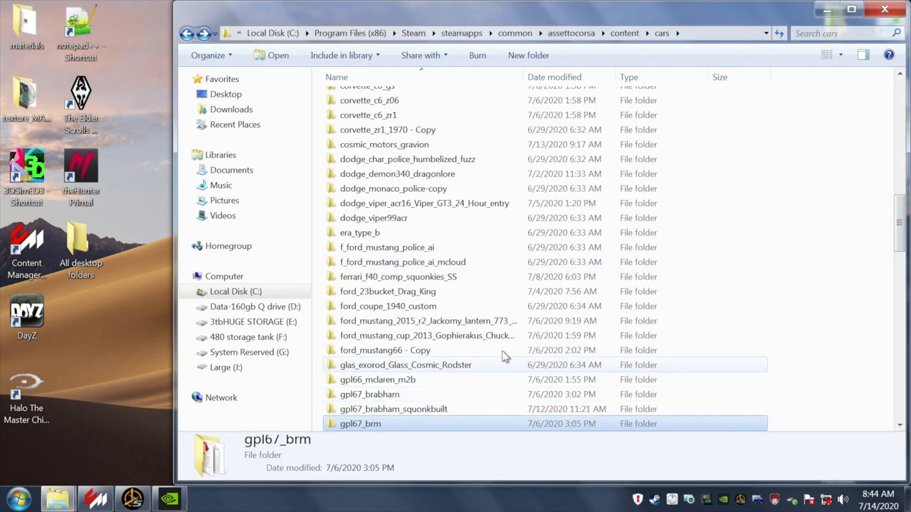
scroll(740, 320, down, 1)
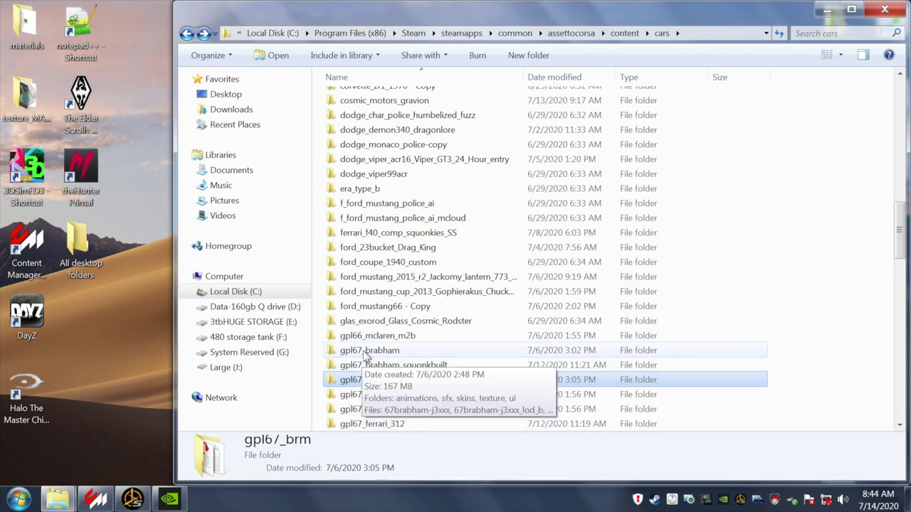
double_click(361, 385)
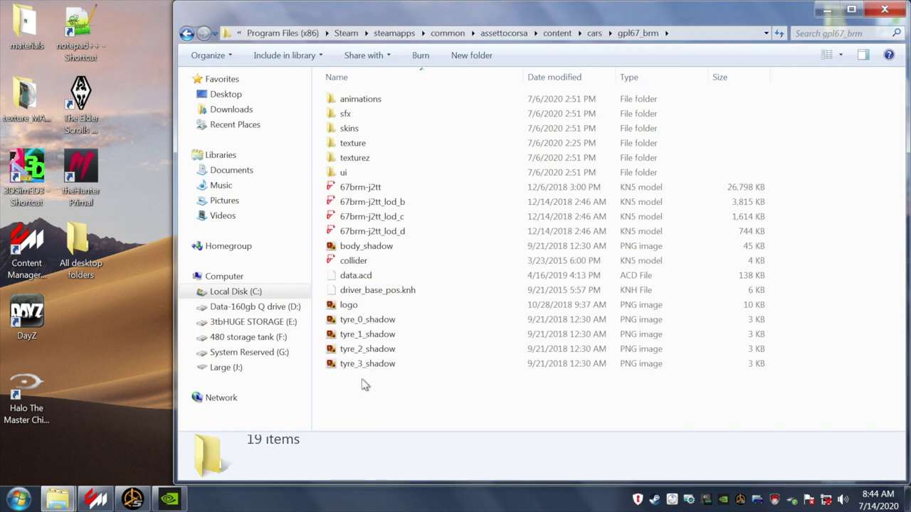
drag(904, 106, 800, 107)
drag(509, 23, 640, 20)
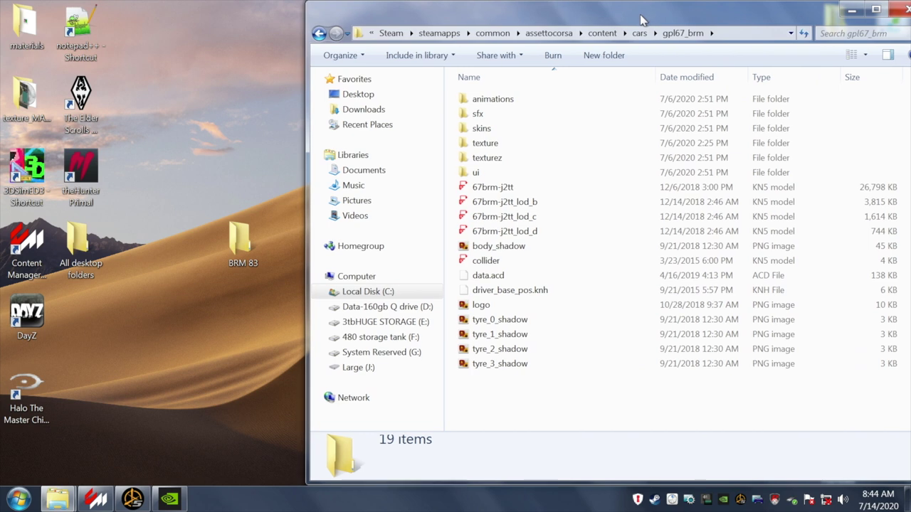
- Inspect the contents of the texturez and texture folders of the gpl67_brm car
mouse_move(481, 133)
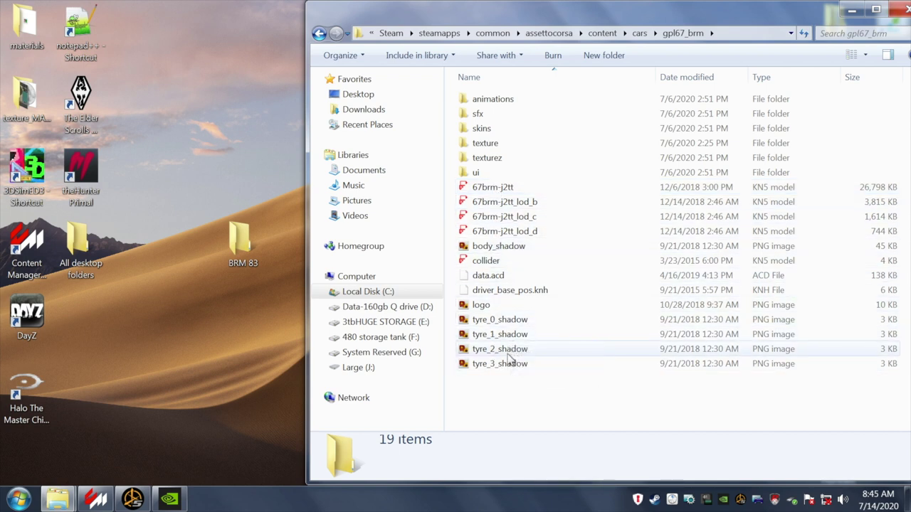
double_click(488, 160)
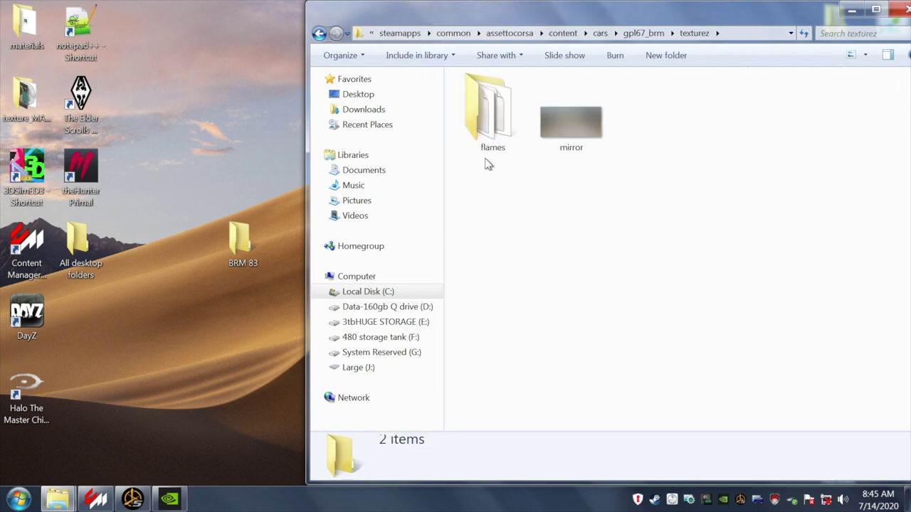
click(318, 35)
double_click(471, 143)
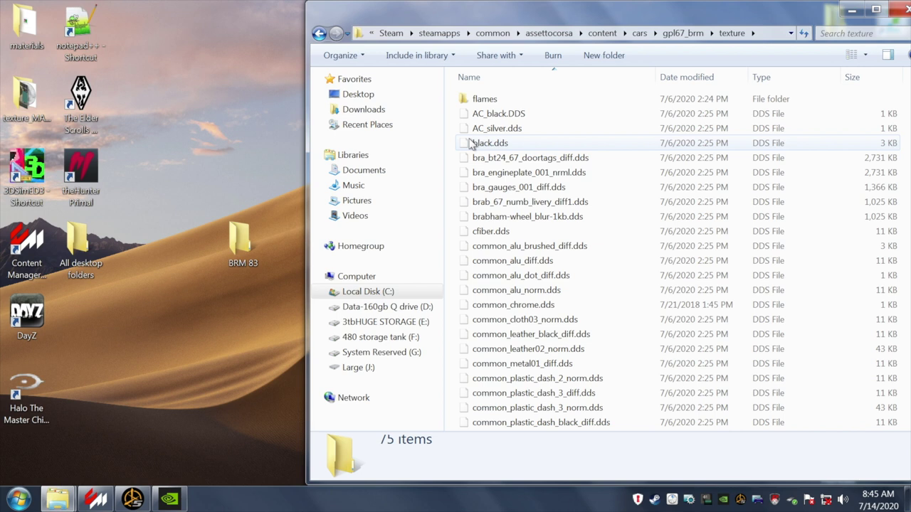
click(318, 34)
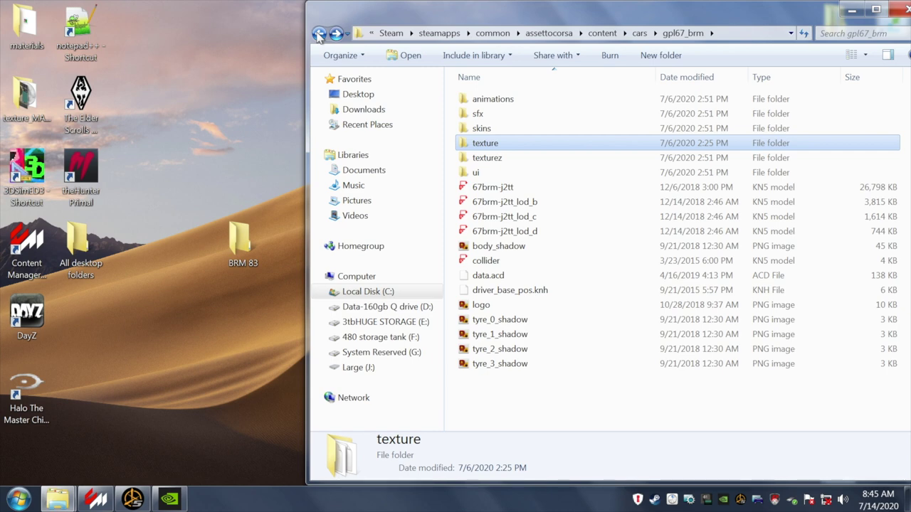
- Open the gpl67_lotus_49 folder from the cars list and check what its texture folder contains
click(318, 34)
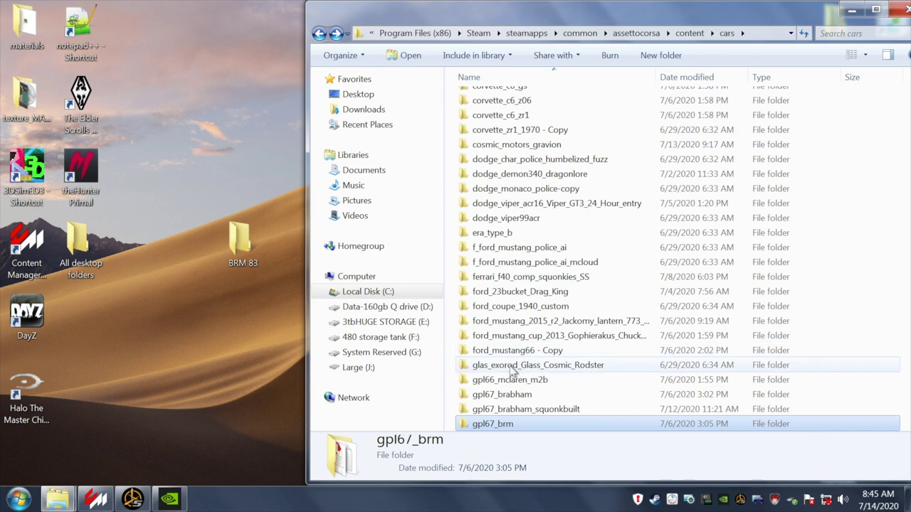
scroll(554, 365, down, 4)
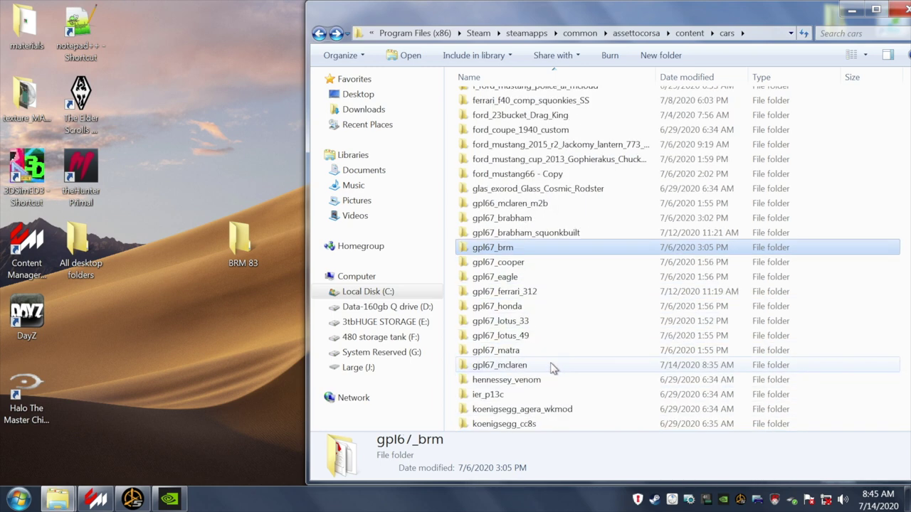
scroll(554, 365, down, 3)
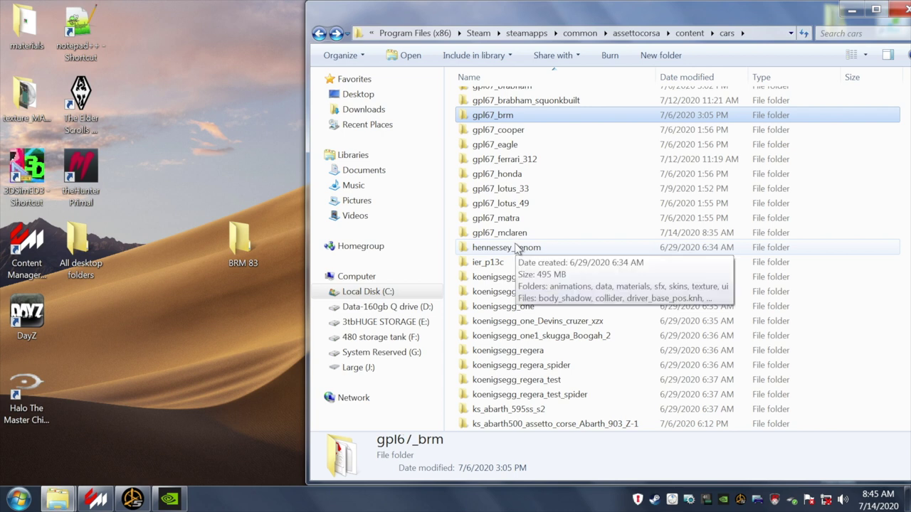
click(522, 205)
double_click(522, 206)
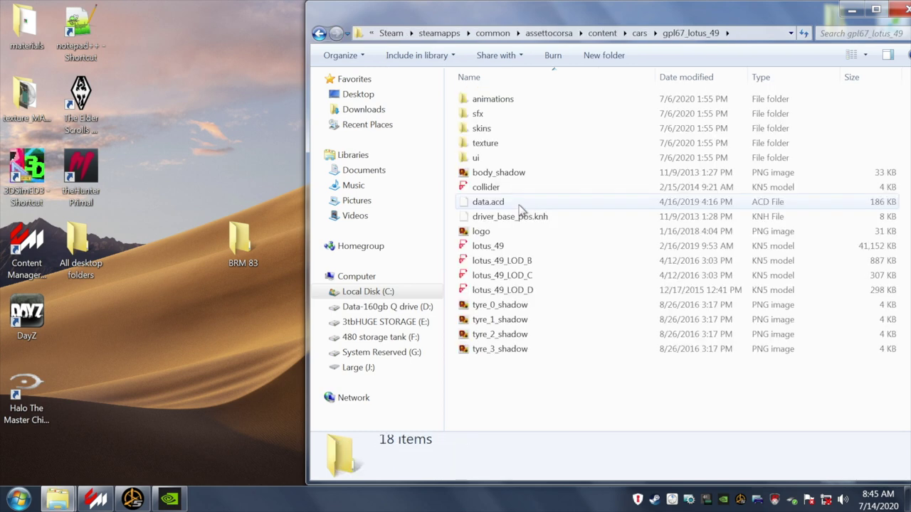
double_click(489, 145)
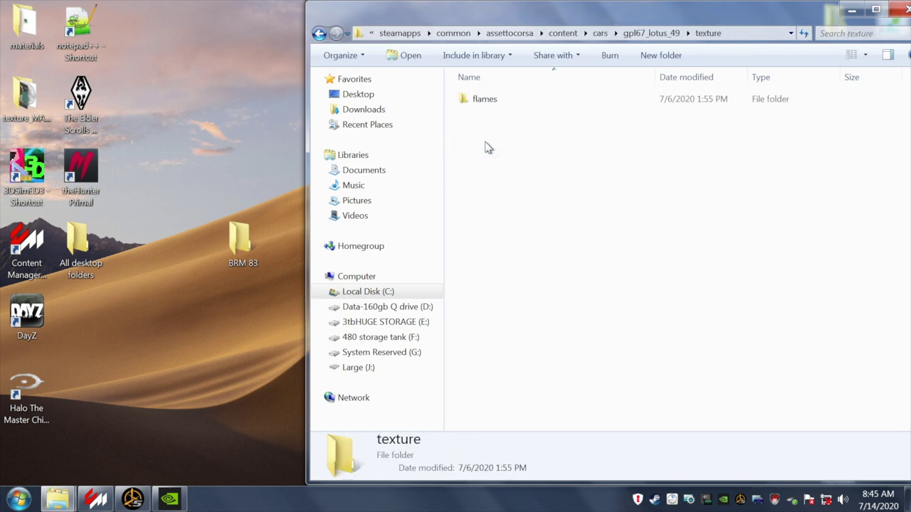
click(319, 33)
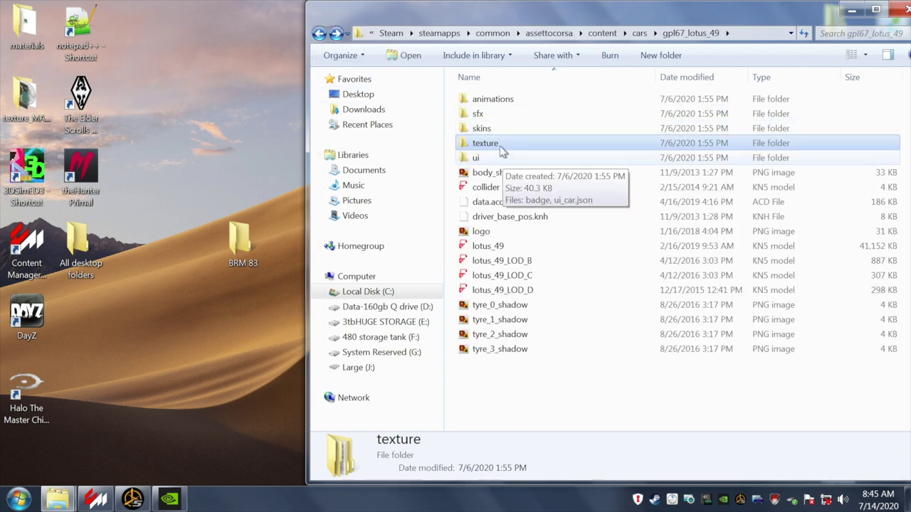
- Create a new desktop folder named Lotus 49 gpl, shifting the Explorer window to make room
drag(530, 22, 565, 22)
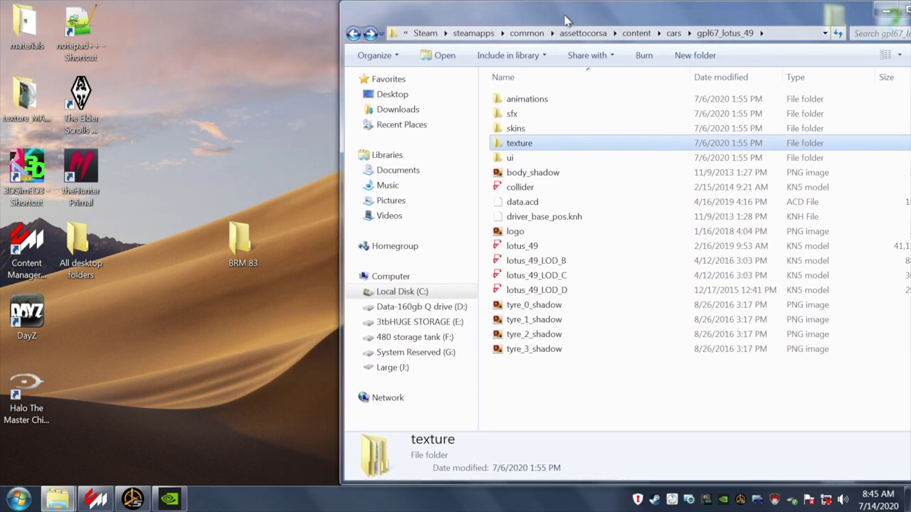
right_click(234, 104)
mouse_move(291, 258)
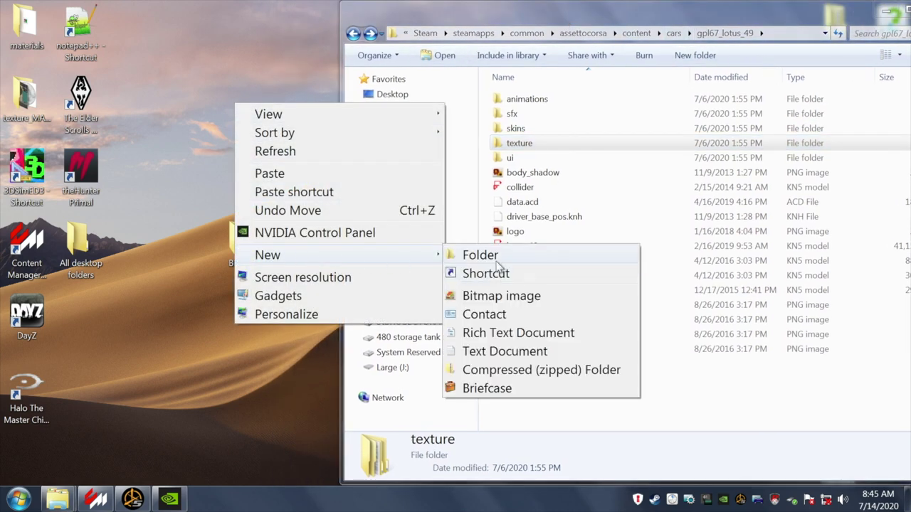
click(481, 255)
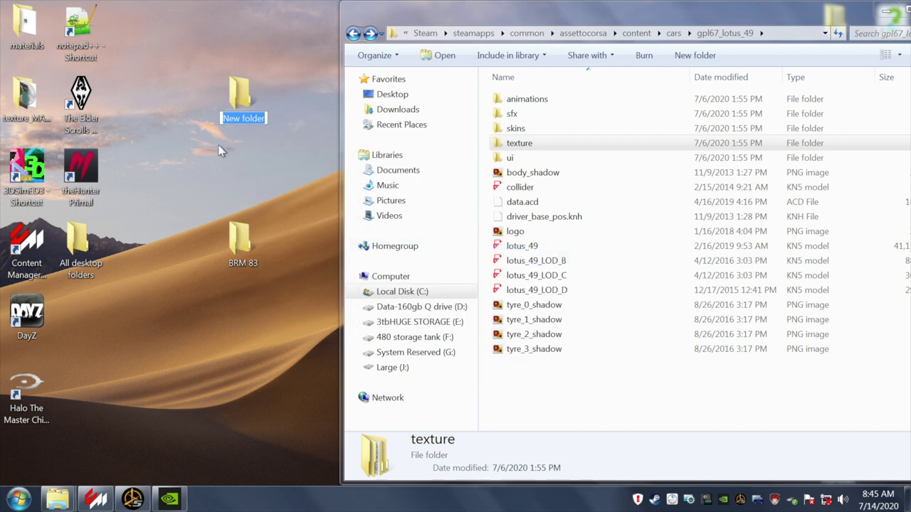
text(Lotus 4)
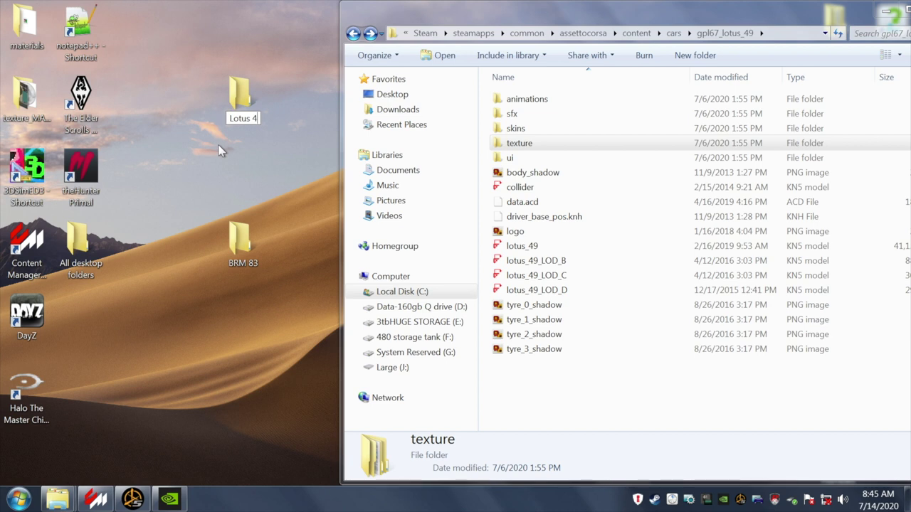
text(9 gpl)
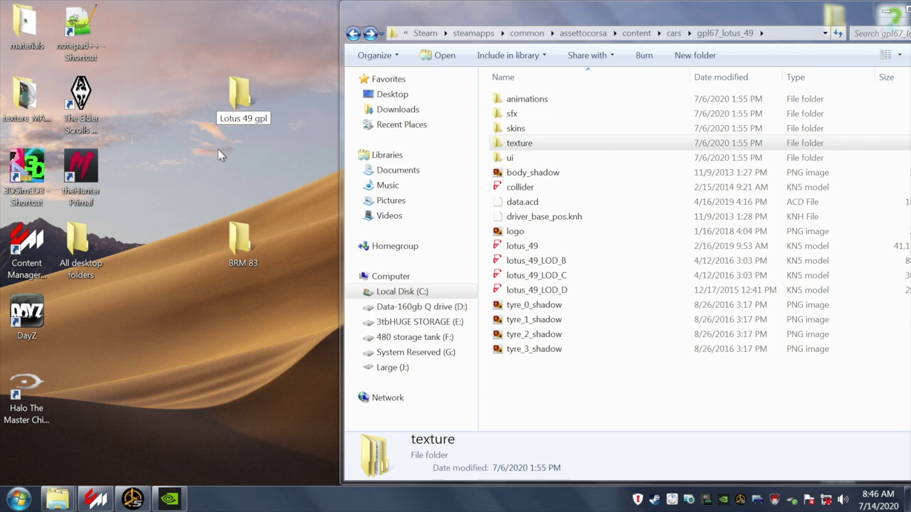
key(Return)
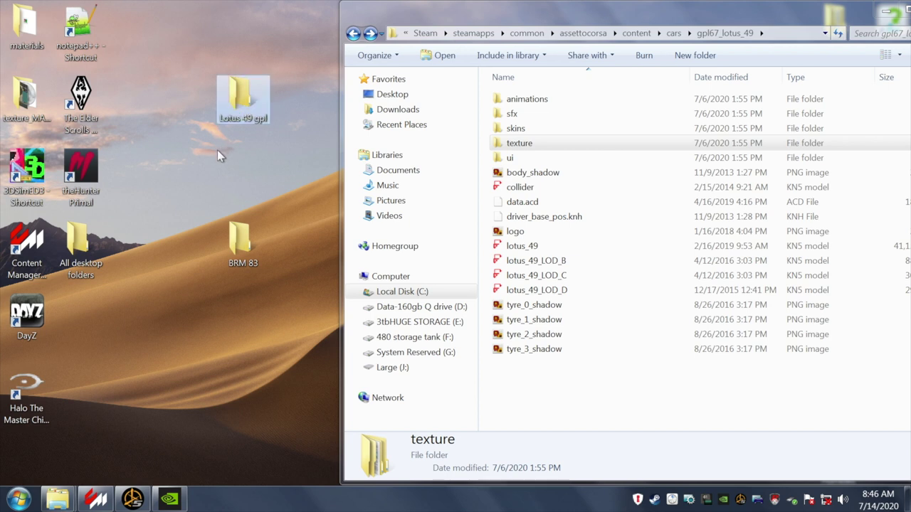
- Open the flames folder inside the Lotus 49's texture folder and show its files as extra large icons
click(521, 145)
double_click(521, 146)
double_click(519, 103)
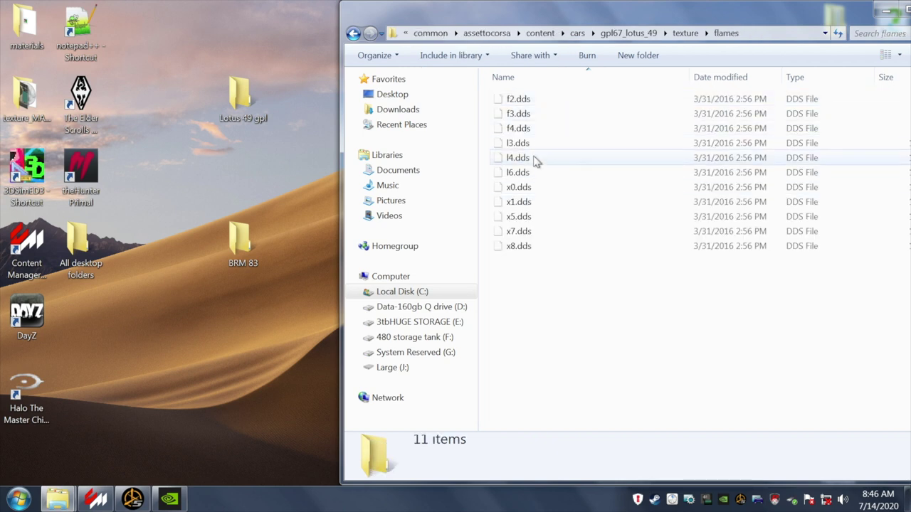
click(898, 56)
click(865, 14)
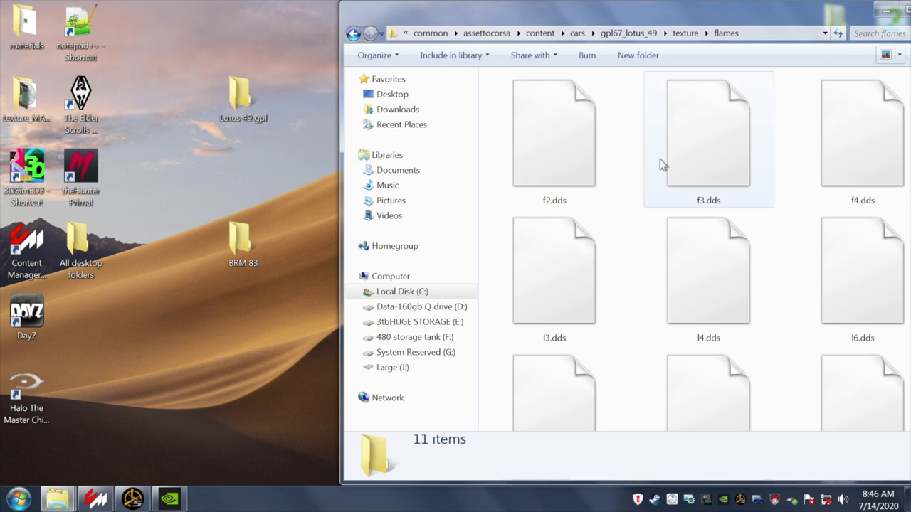
- Move the Lotus 49's flames folder into the desktop folder Lotus 49 gpl, then reposition and narrow the Explorer window
click(353, 34)
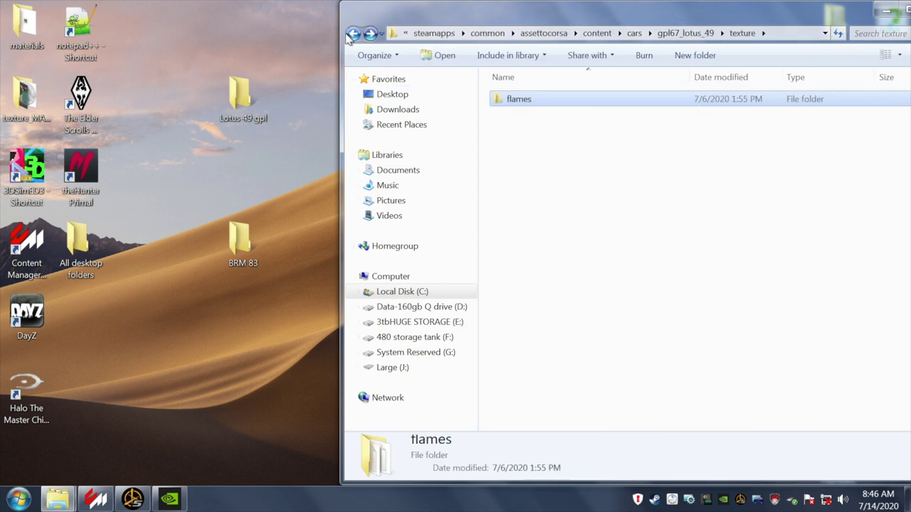
drag(501, 101, 258, 102)
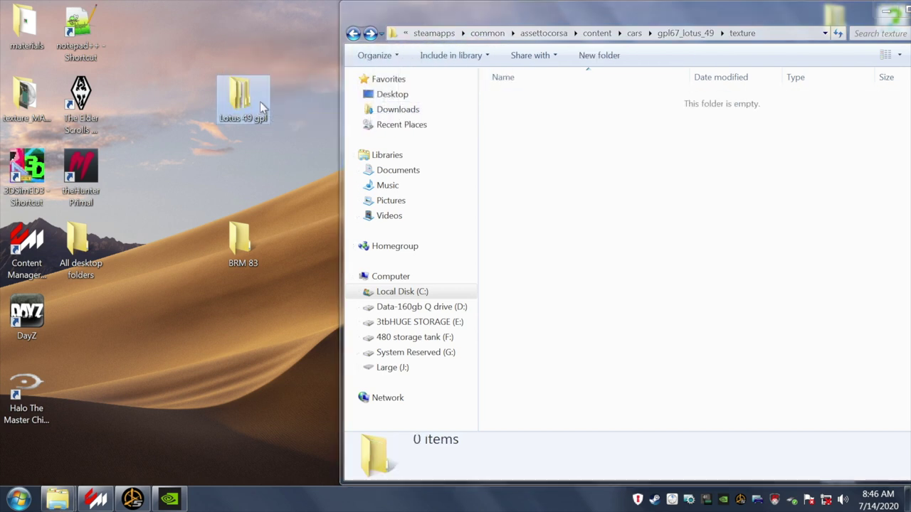
drag(480, 24, 297, 20)
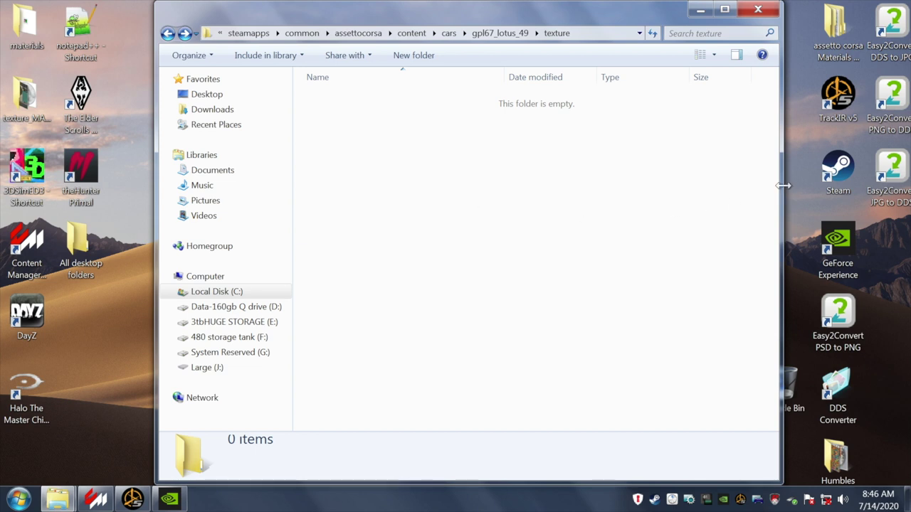
drag(785, 190, 631, 199)
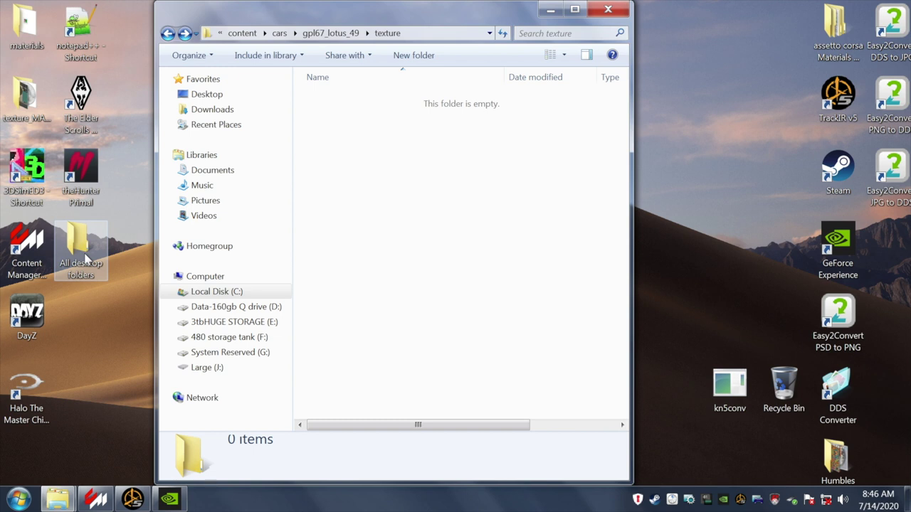
- Open the flames folder inside the desktop's texture_MASTER folder and show its files as large icons
double_click(30, 114)
double_click(349, 99)
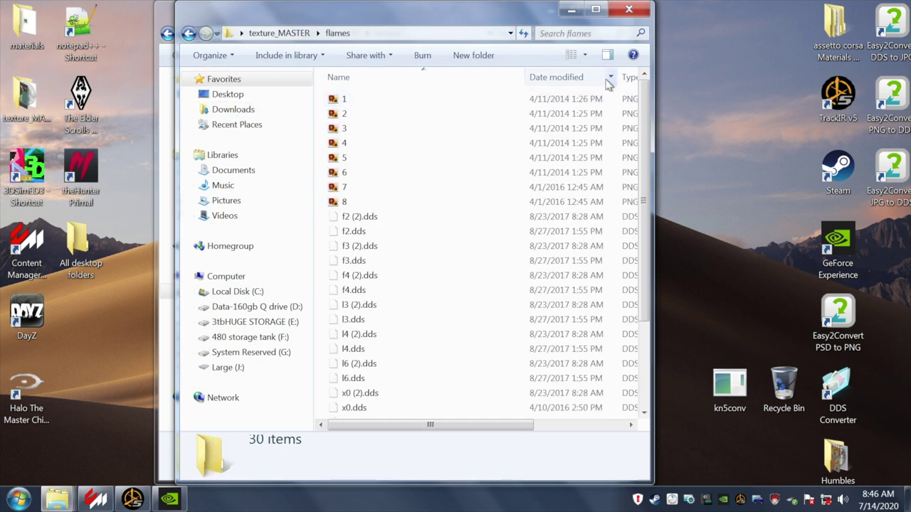
click(585, 56)
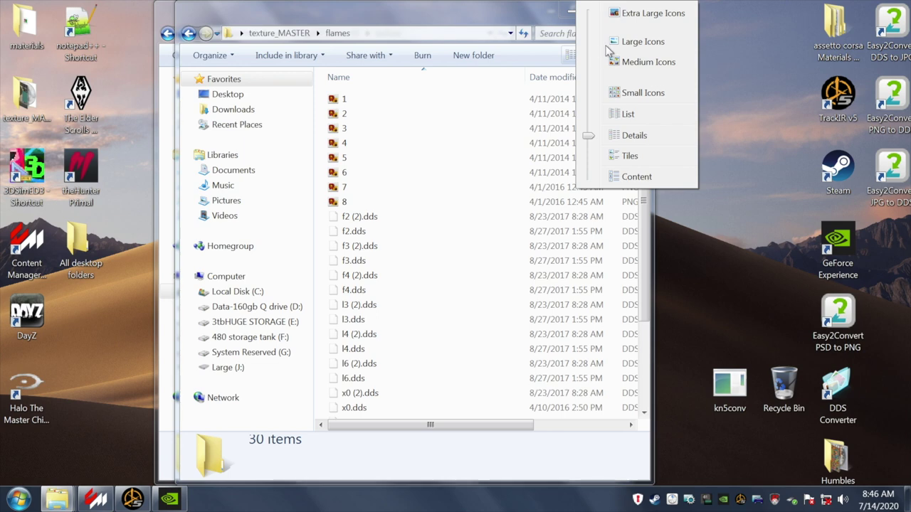
click(612, 41)
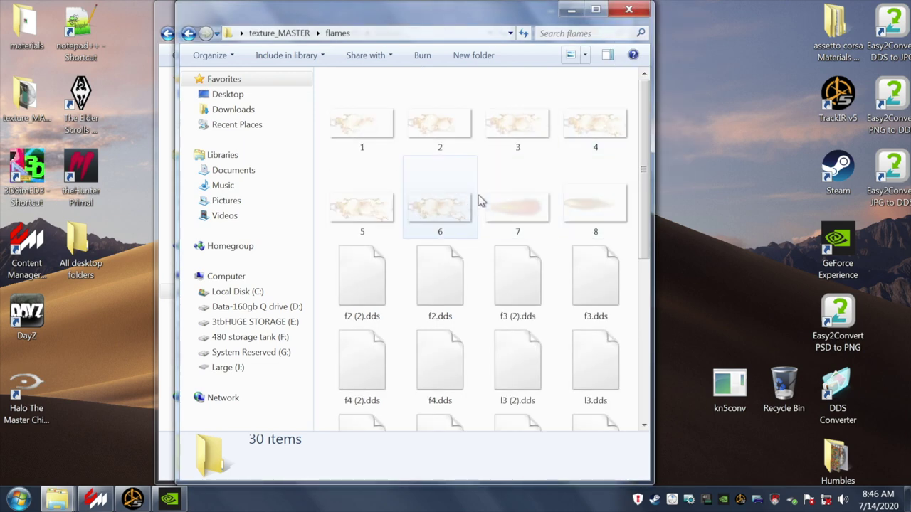
- Close the texture_MASTER flames window, open the flames folder in Humbles TOOL BOX's TOOL BOXX, and show its files as extra large icons
click(629, 10)
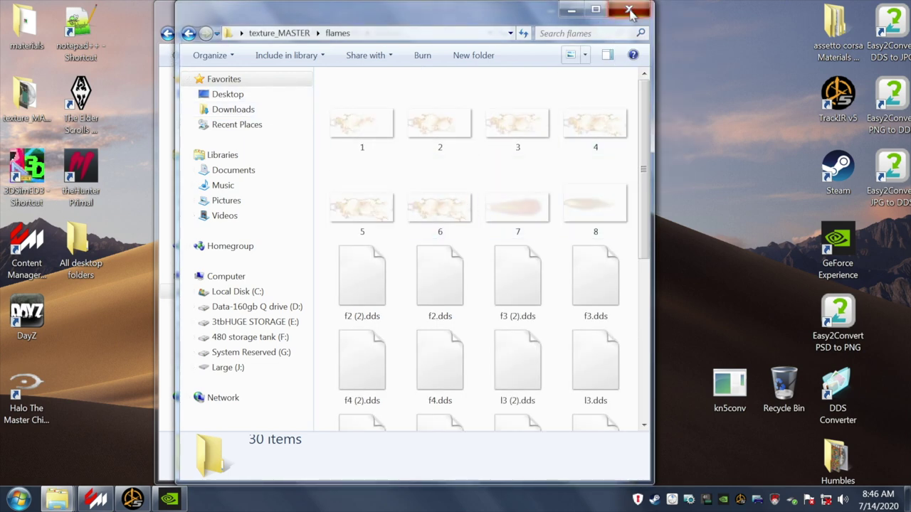
double_click(833, 470)
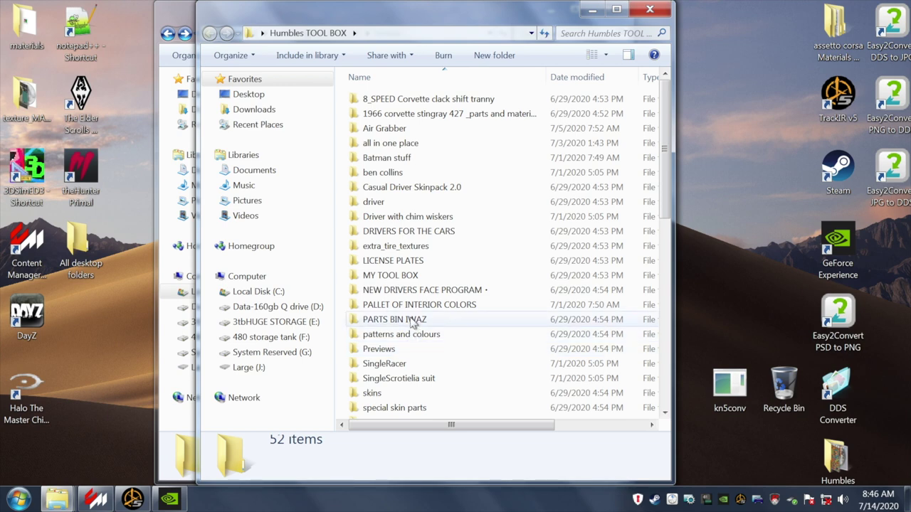
scroll(416, 322, down, 5)
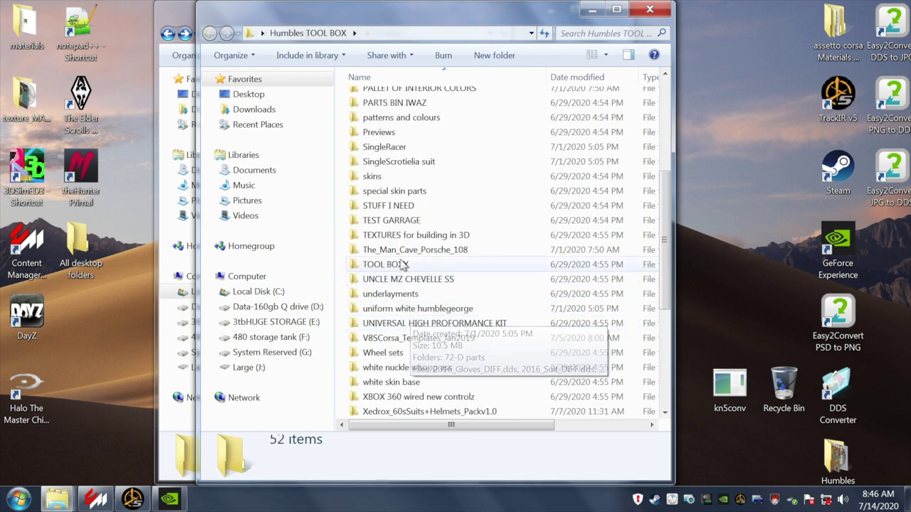
double_click(402, 265)
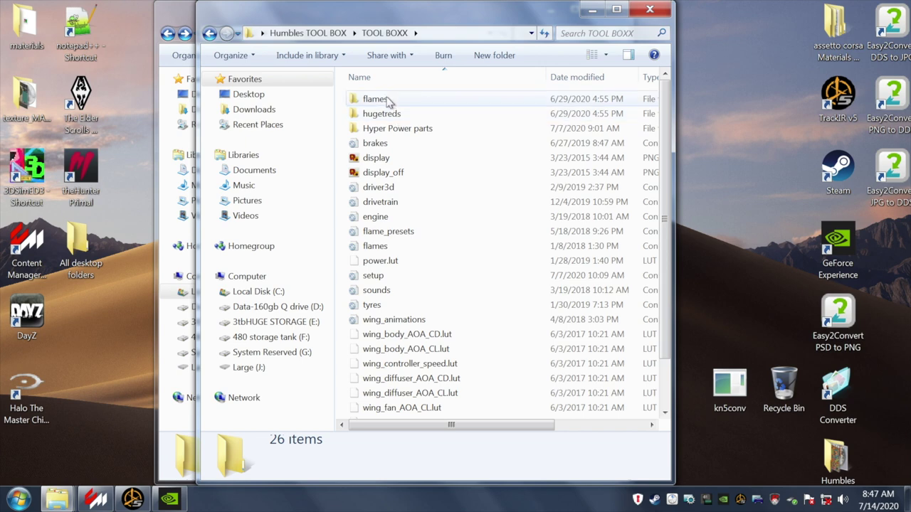
double_click(388, 100)
click(605, 56)
click(639, 42)
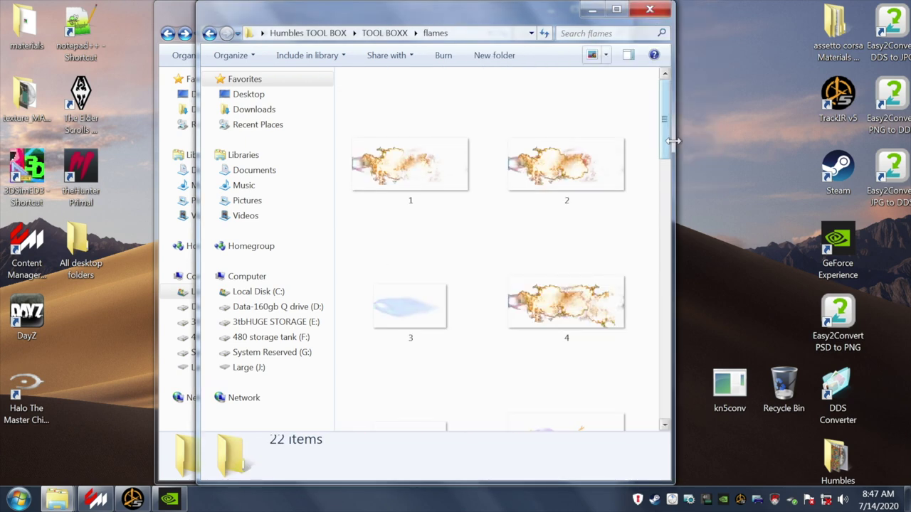
- Widen the Explorer window, look through the flame textures in TOOL BOXX, and close the window
drag(674, 159, 907, 137)
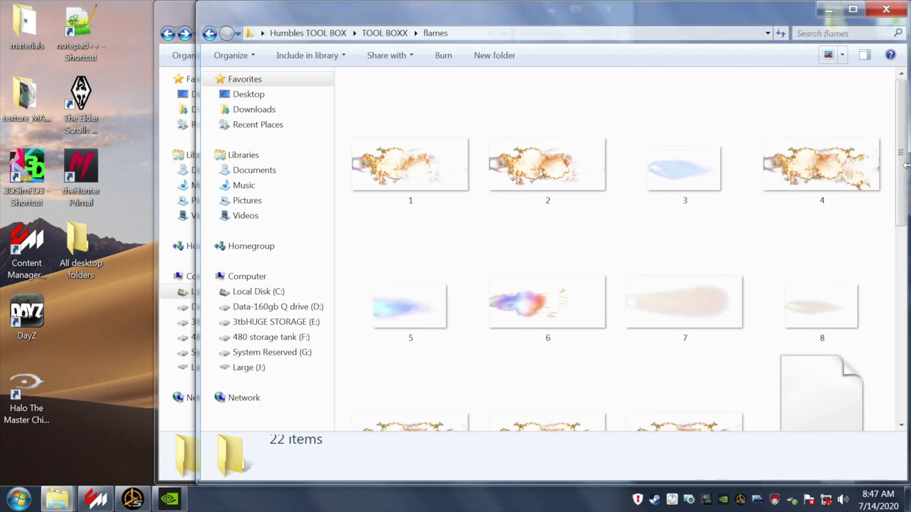
scroll(903, 134, down, 1)
scroll(902, 134, down, 1)
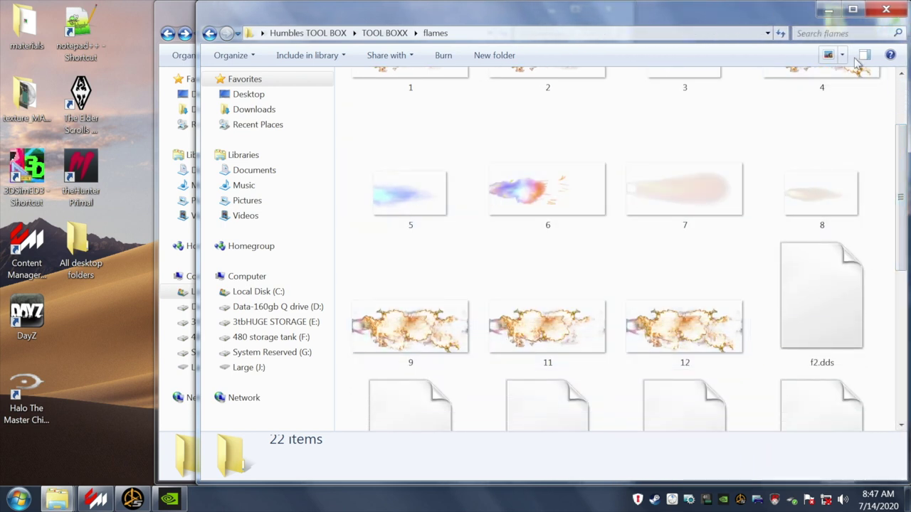
click(885, 9)
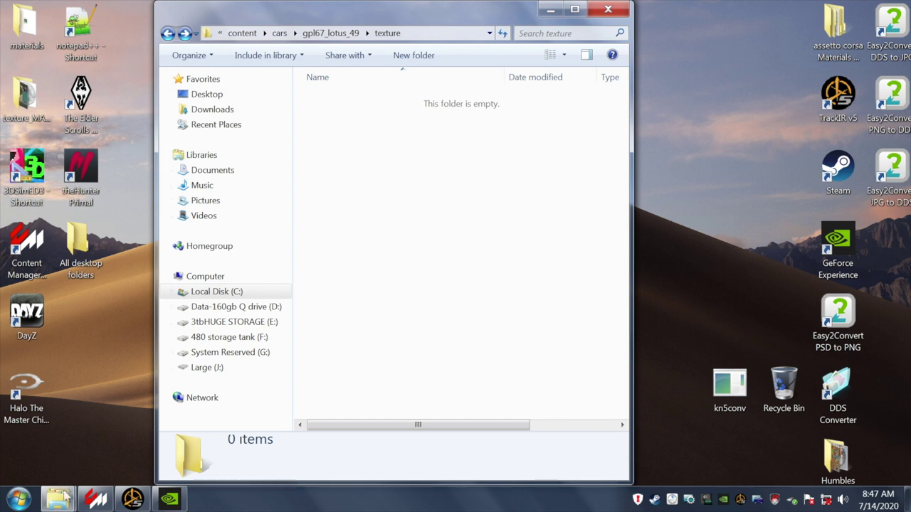
mouse_move(63, 502)
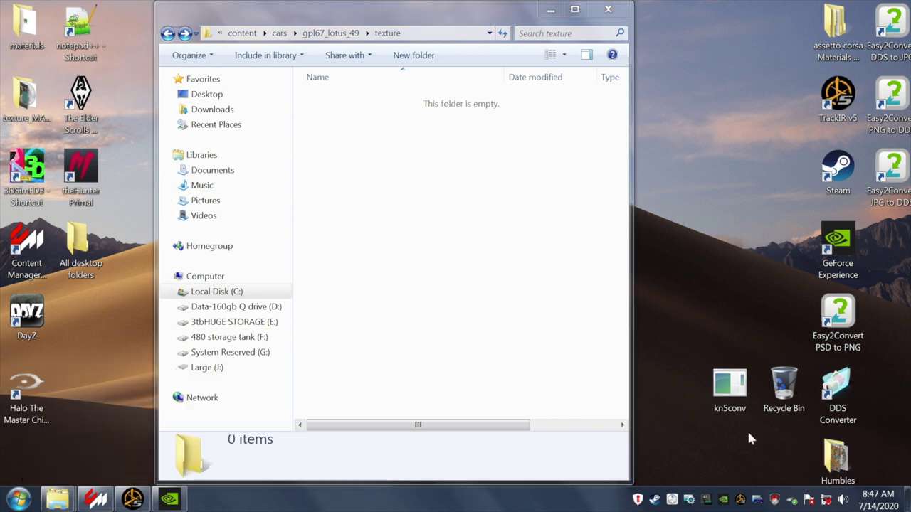
- Reopen the flames folder in Humbles TOOL BOX's TOOL BOXX, check its textures, and close the window again
double_click(834, 458)
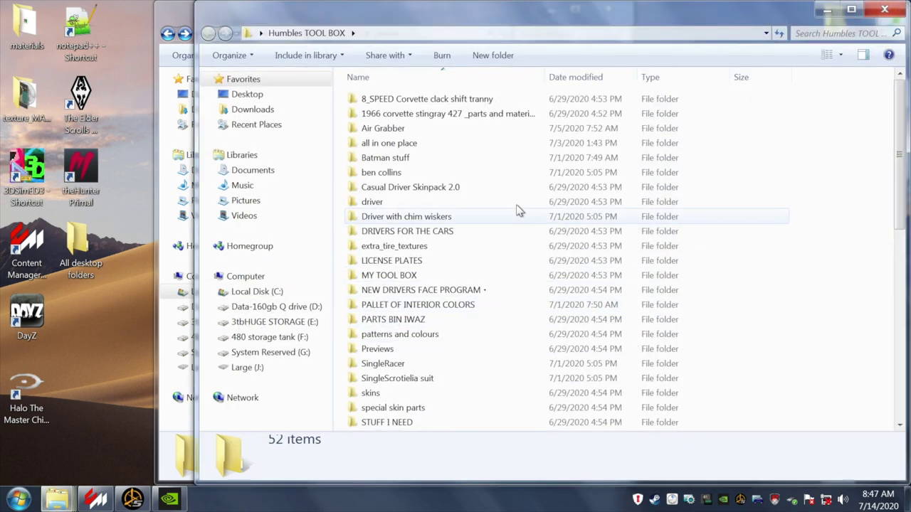
scroll(434, 313, down, 4)
double_click(421, 310)
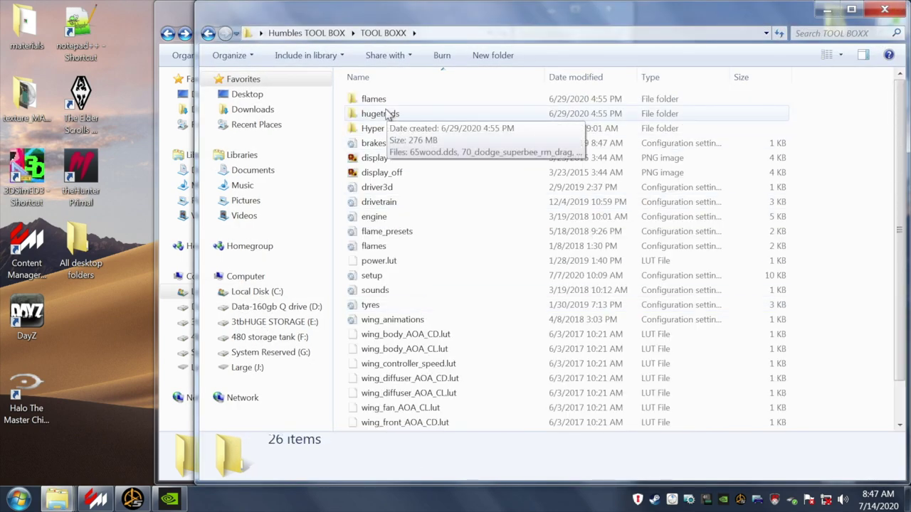
double_click(377, 99)
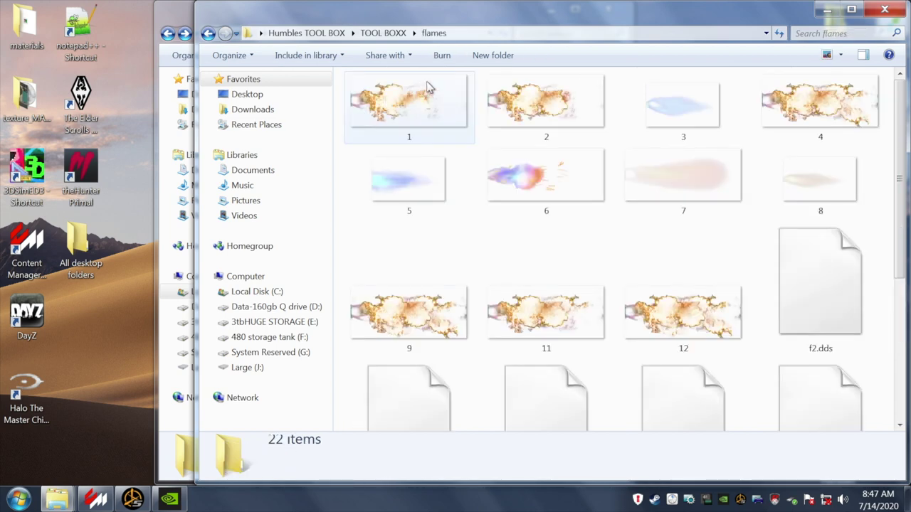
click(884, 9)
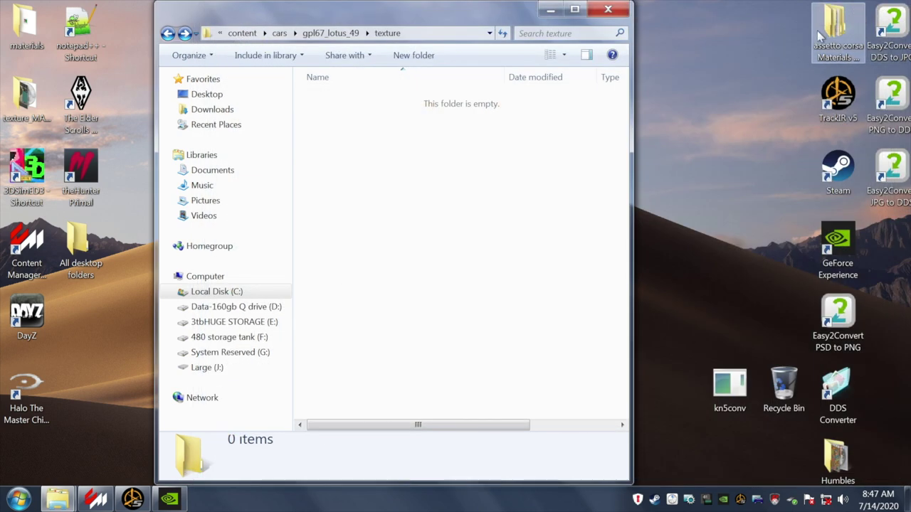
- Copy the flames folder from Humbles TOOL BOX > MY TOOL BOX > TOOL BOXX into the Lotus 49's empty texture folder
double_click(840, 463)
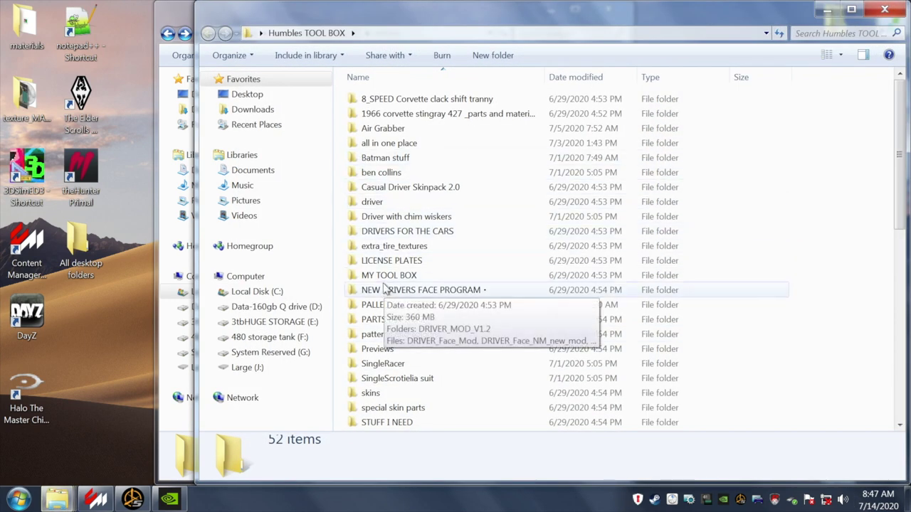
double_click(381, 275)
double_click(377, 129)
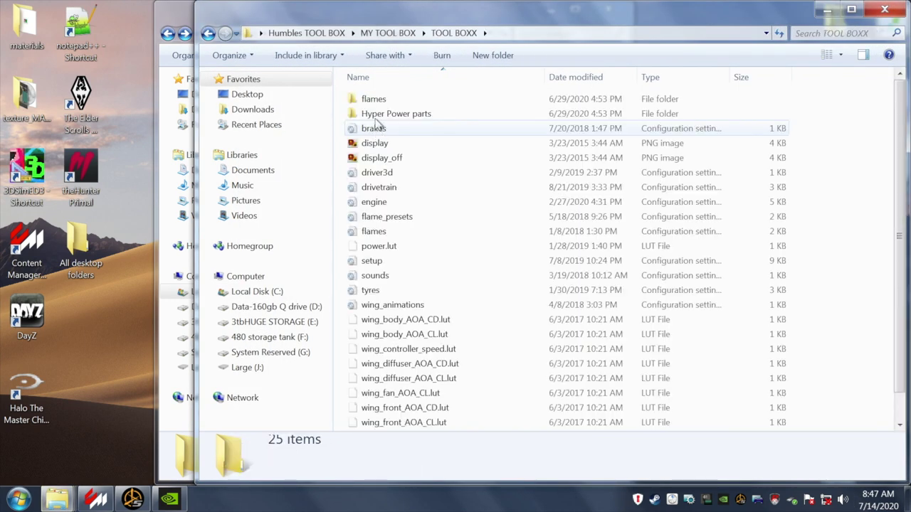
right_click(374, 100)
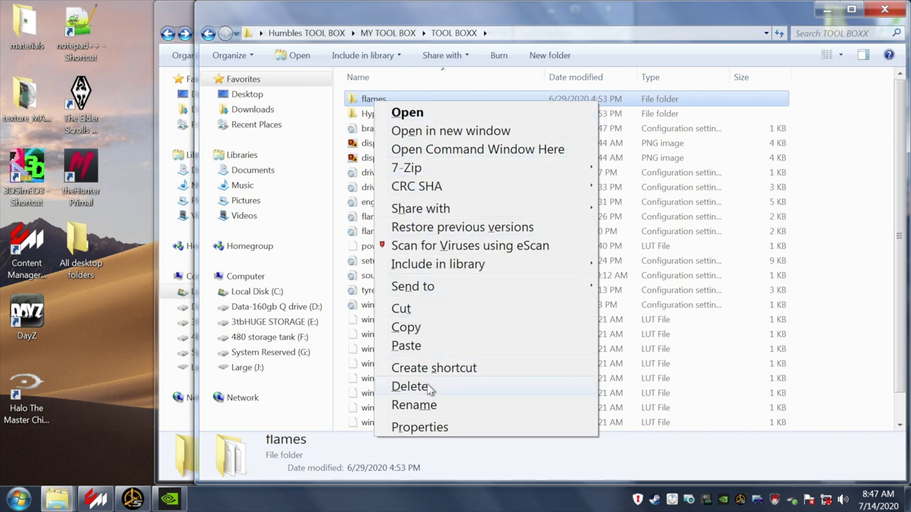
click(425, 328)
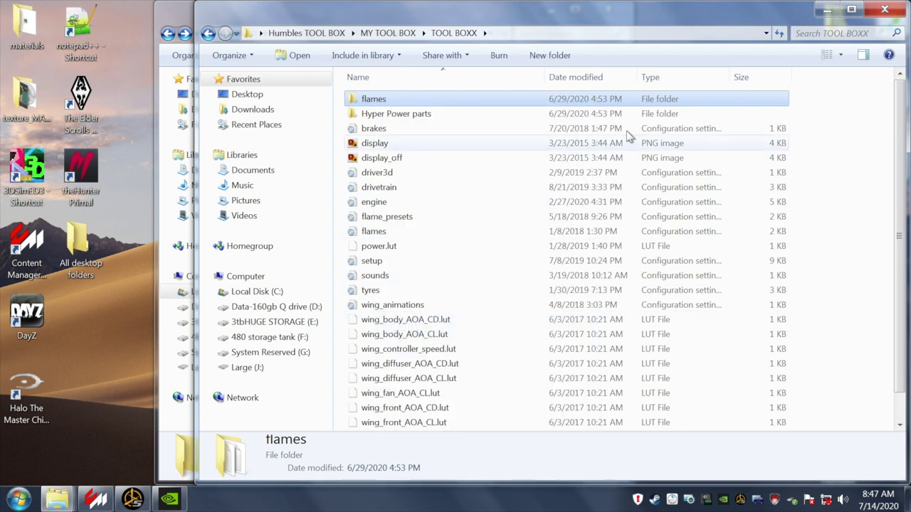
click(884, 9)
right_click(358, 150)
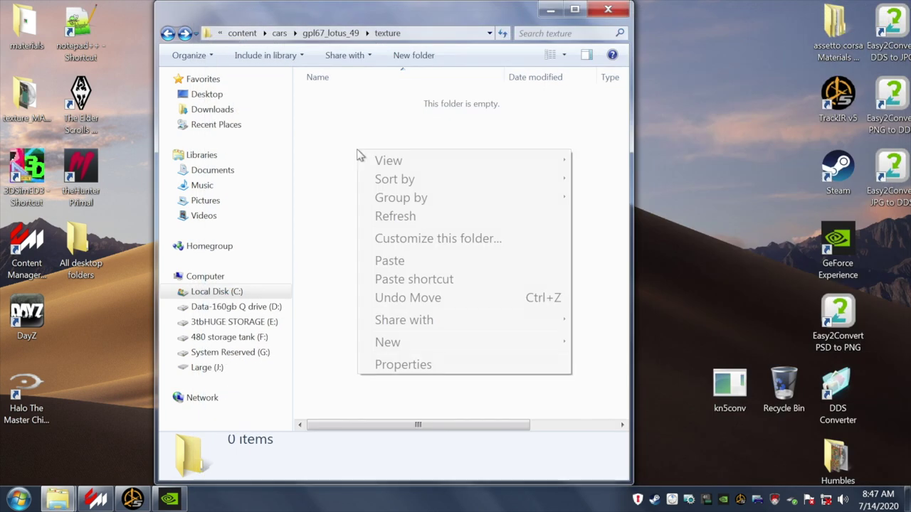
click(389, 260)
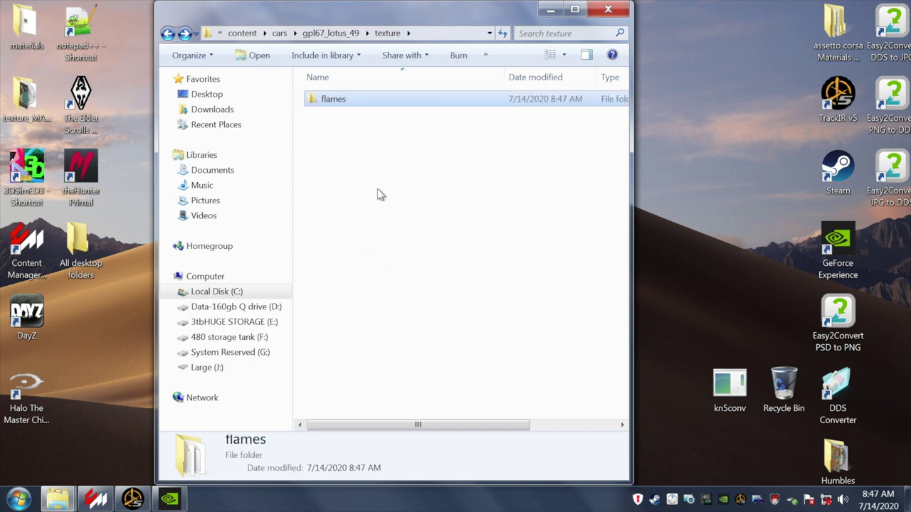
- Copy the display and display_off PNG images from Humbles TOOL BOX's TOOL BOXX folder and minimize that window
double_click(851, 469)
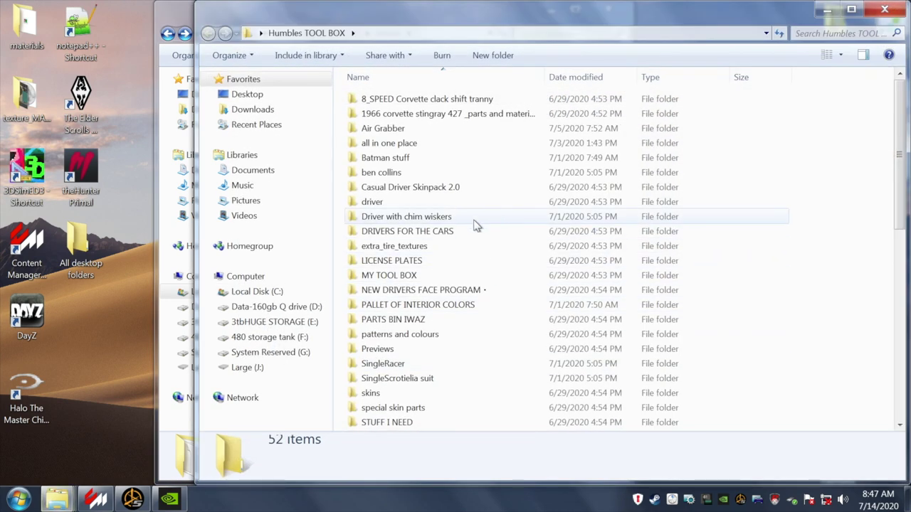
scroll(403, 377, down, 3)
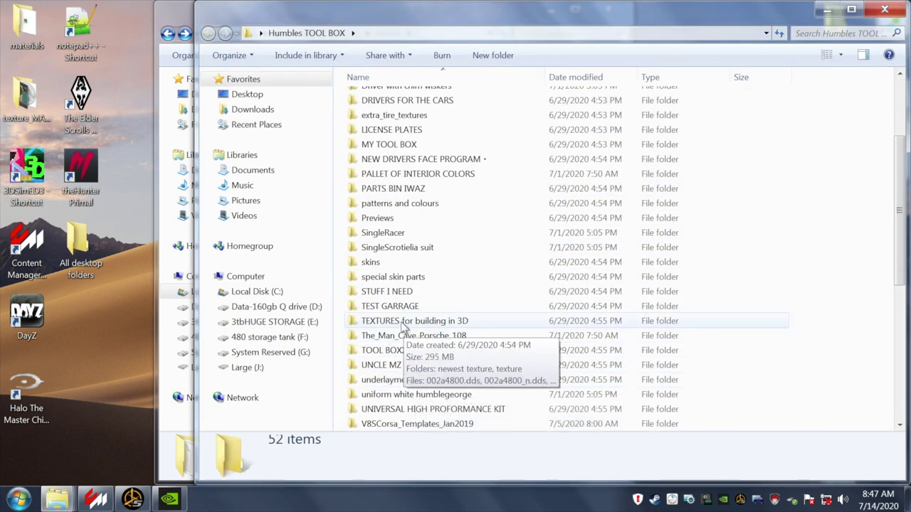
double_click(393, 350)
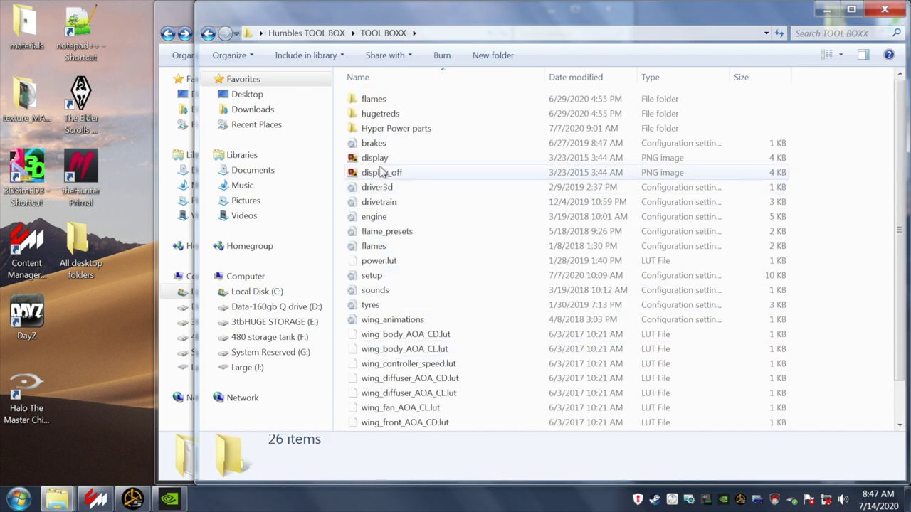
click(373, 160)
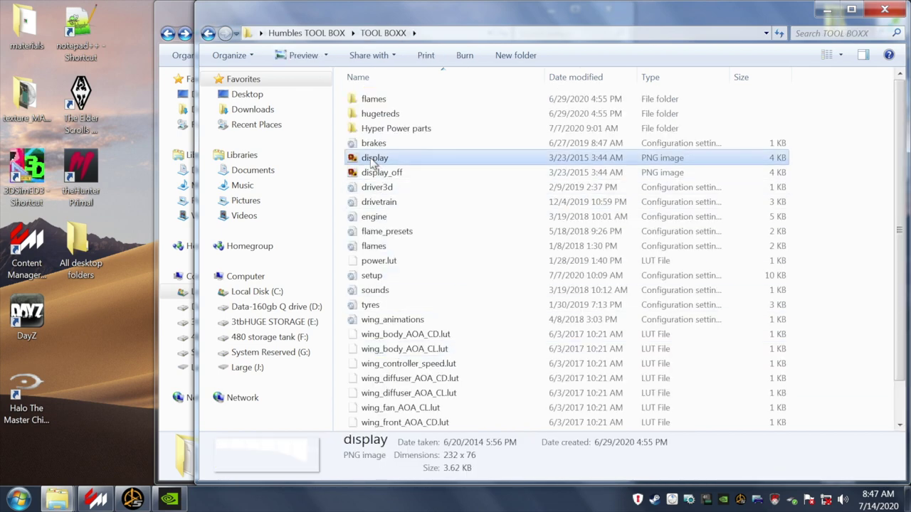
shift+click(372, 173)
right_click(375, 176)
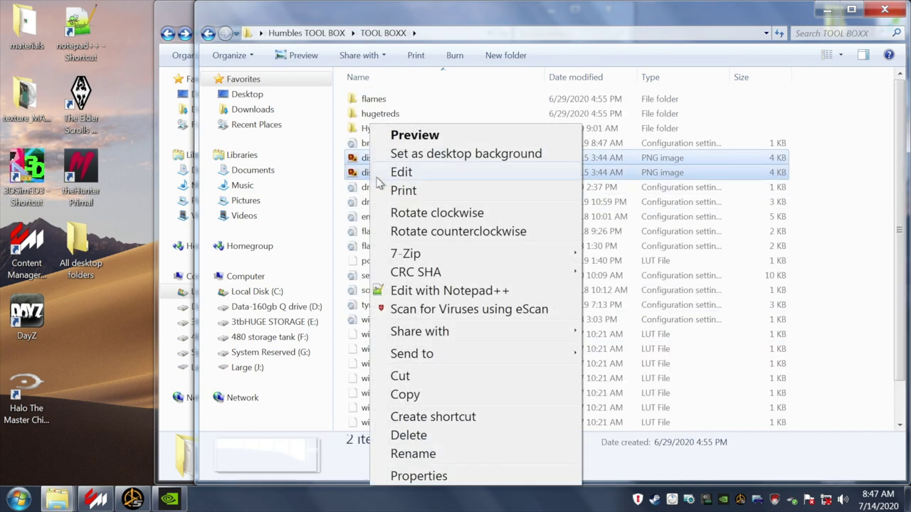
click(417, 395)
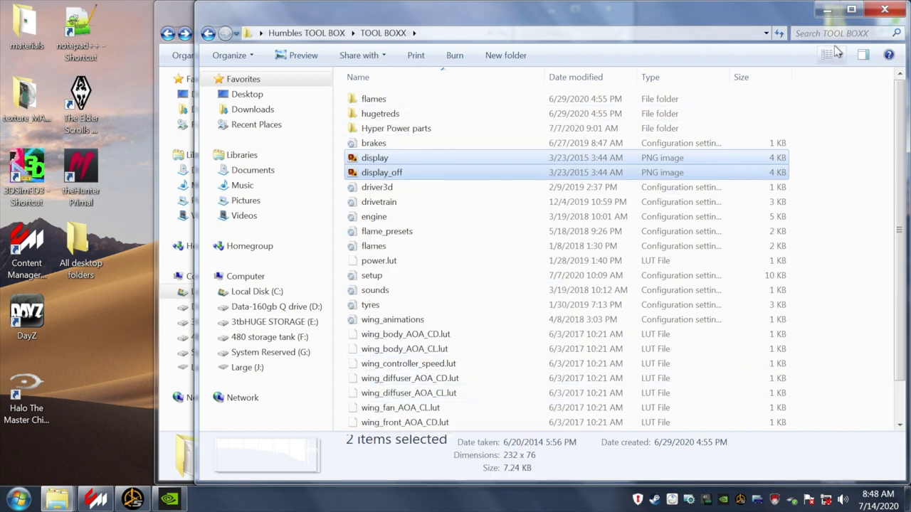
click(827, 9)
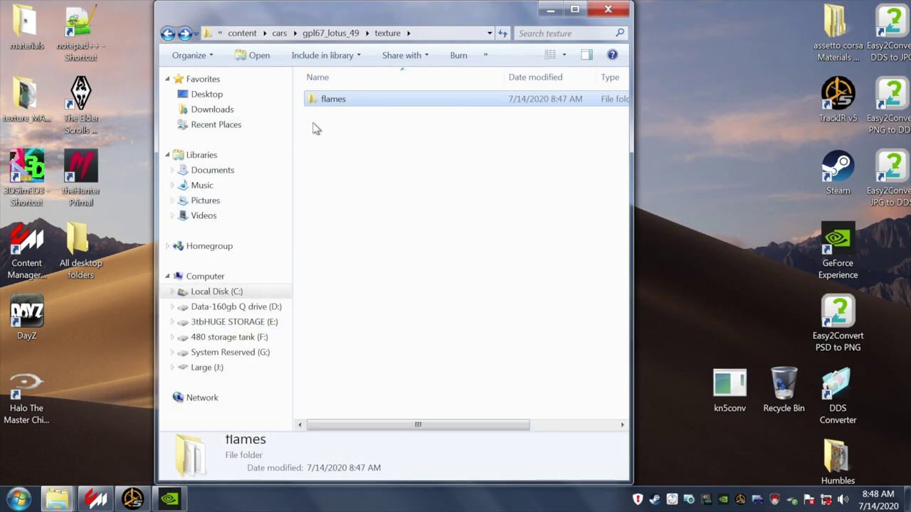
- Paste the copied display and display_off images into the Lotus 49's texture folder
right_click(316, 127)
click(346, 235)
click(348, 225)
- Return to the gpl67_lotus_49 folder and shift its window and the BRM 83 desktop folder away from Lotus 49 gpl
click(168, 34)
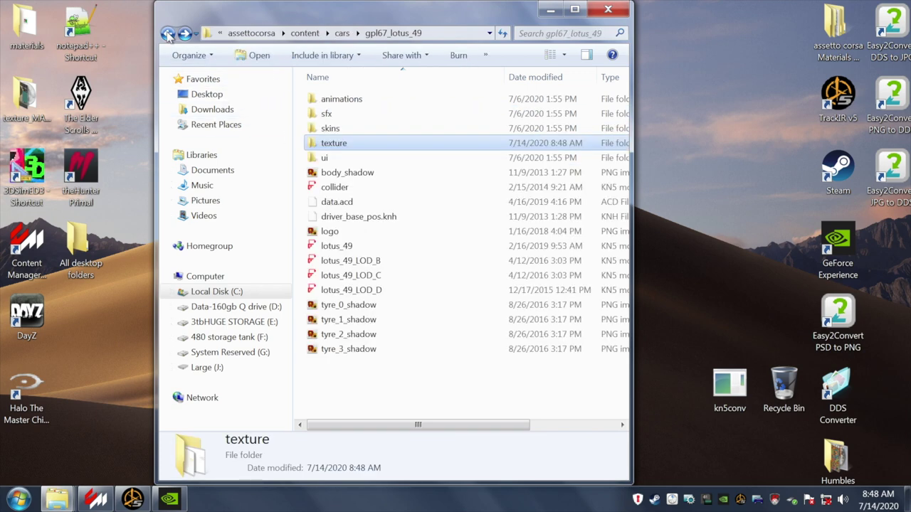
drag(271, 12, 502, 25)
drag(249, 245, 82, 434)
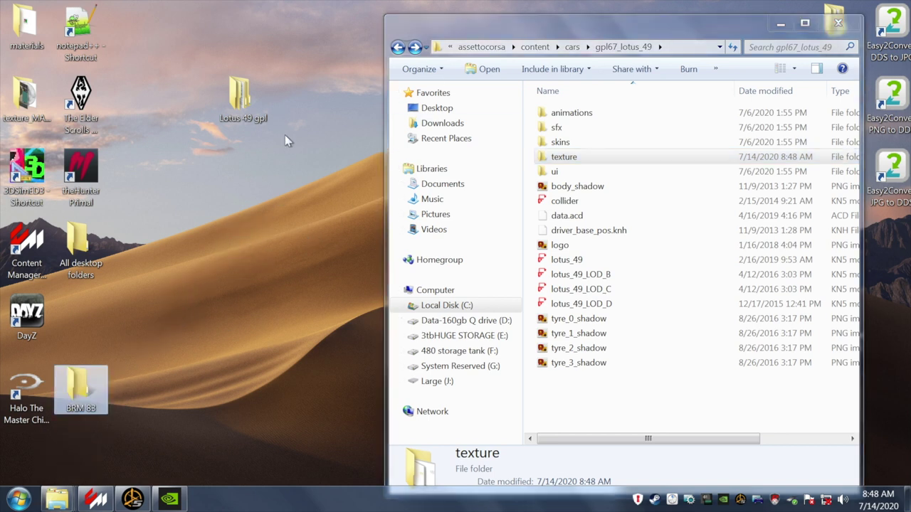
- Move all loose files from body_shadow through tyre_3_shadow out of gpl67_lotus_49 into the desktop folder Lotus 49 gpl
click(548, 188)
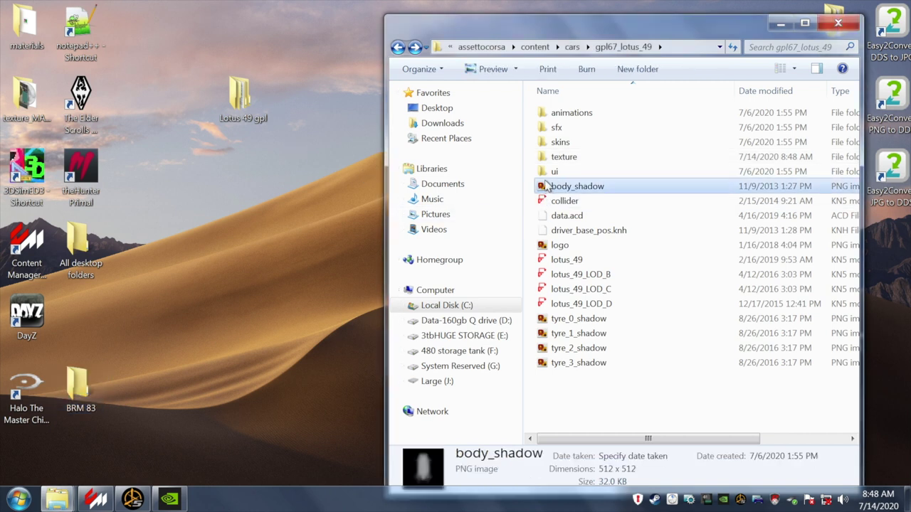
shift+click(556, 365)
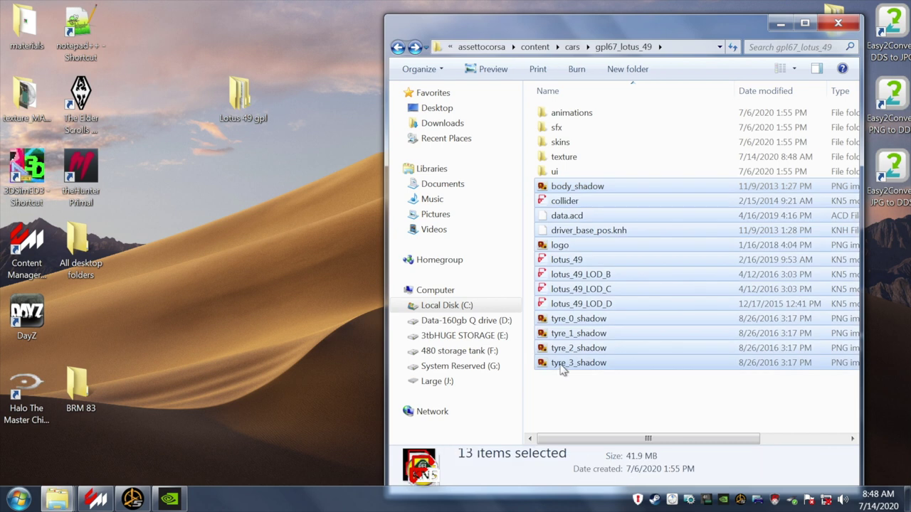
drag(623, 269, 254, 103)
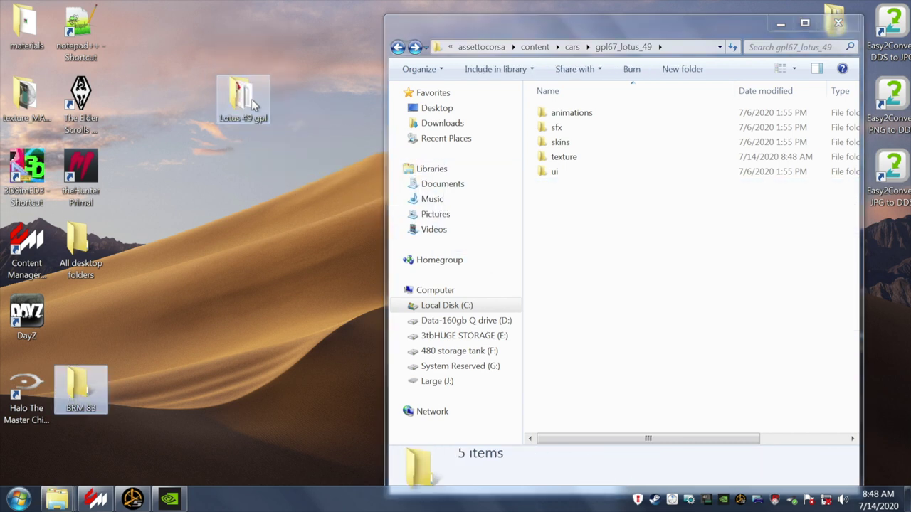
- Copy the lotus_49 KN5 model from the desktop folder Lotus 49 gpl into the gpl67_lotus_49 folder
double_click(242, 96)
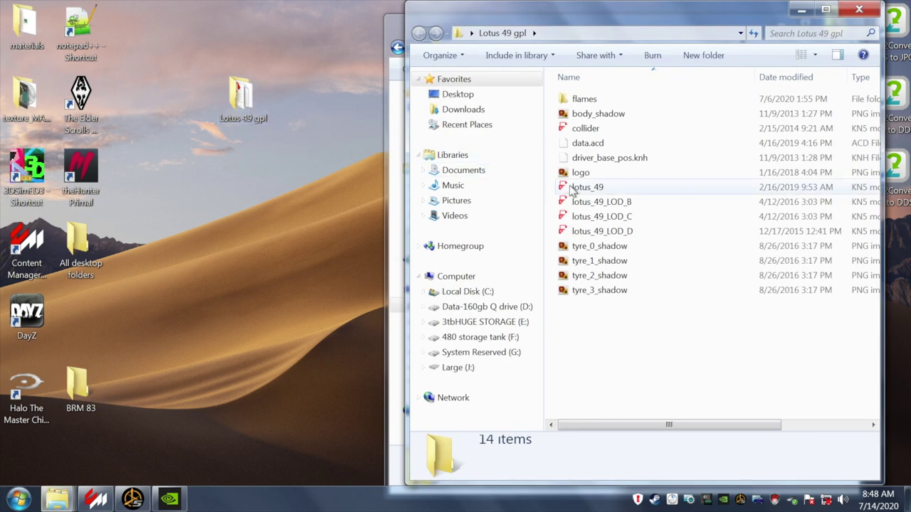
right_click(573, 190)
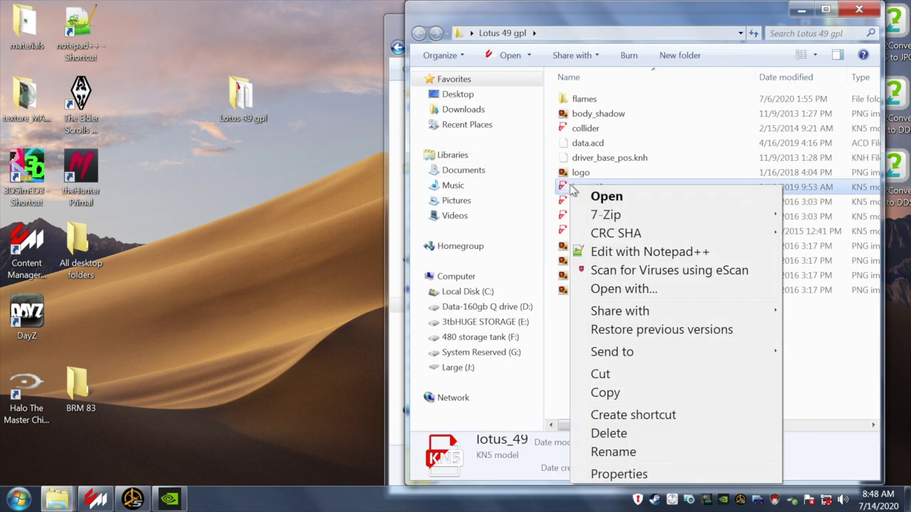
click(605, 394)
click(857, 15)
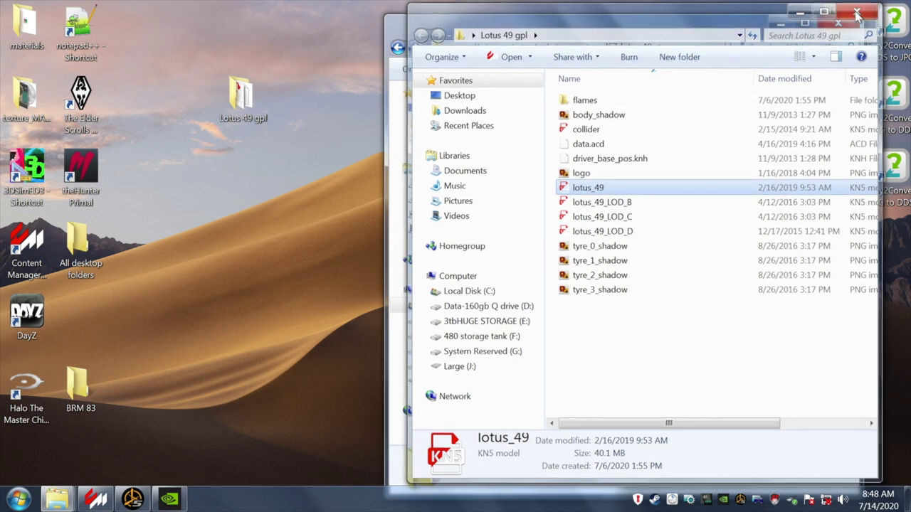
right_click(544, 207)
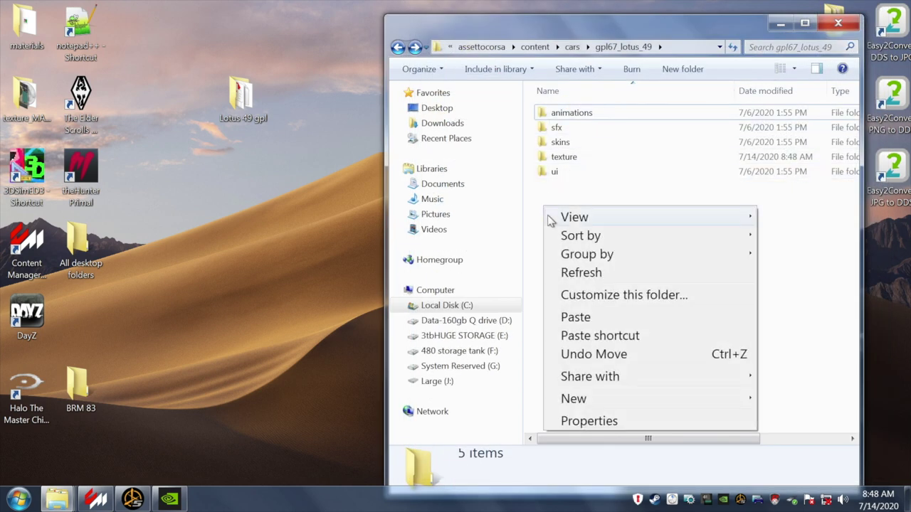
click(574, 318)
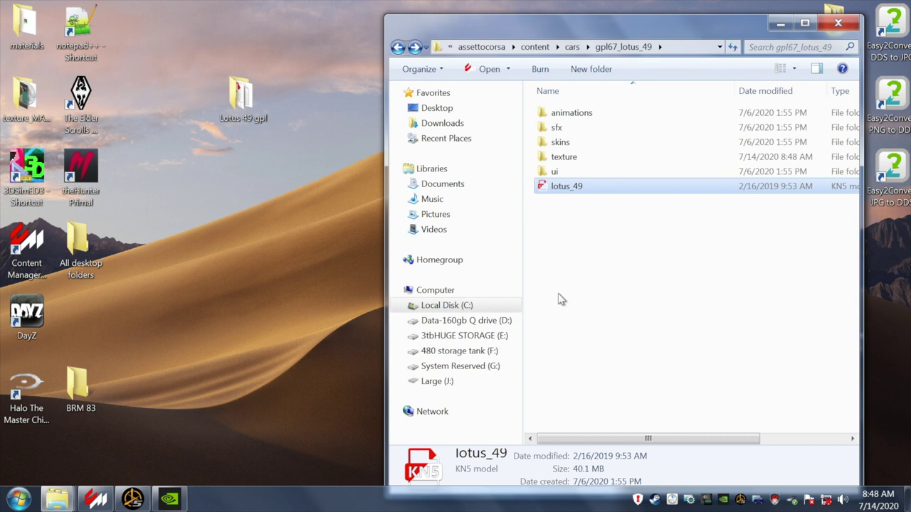
click(595, 287)
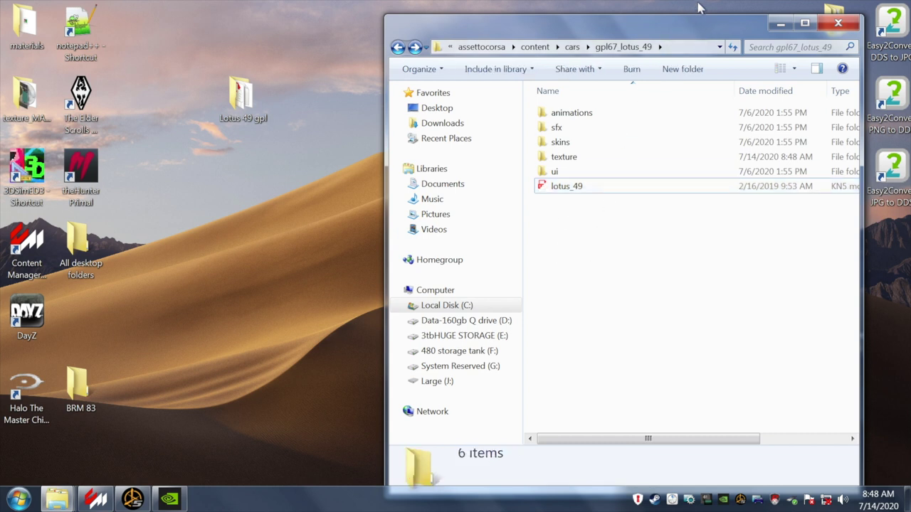
- Run kn5conv from inside gpl67_lotus_49 to convert the lotus_49 model and move the converter back to the desktop
drag(698, 28, 520, 36)
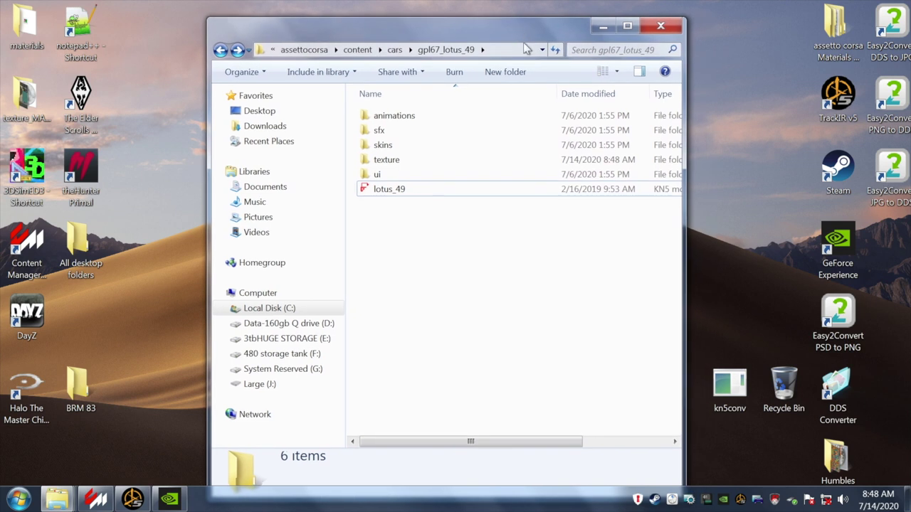
drag(730, 388, 468, 305)
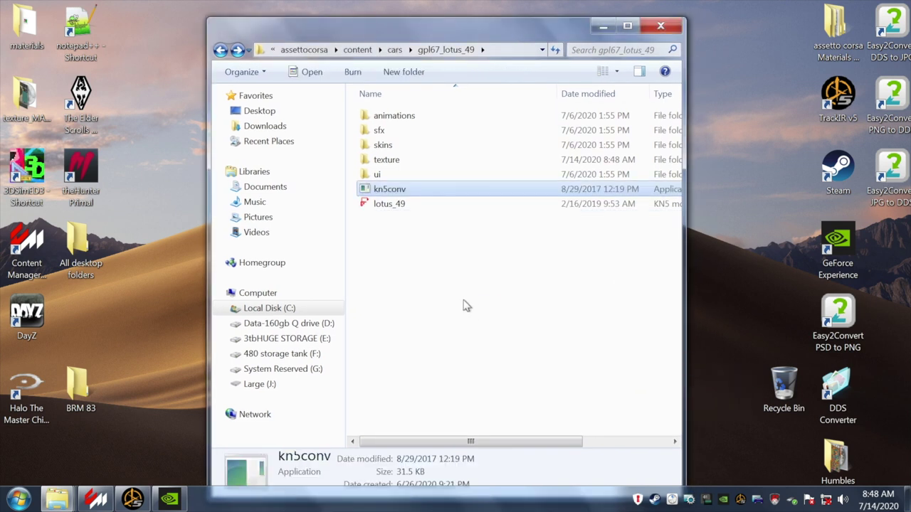
double_click(363, 191)
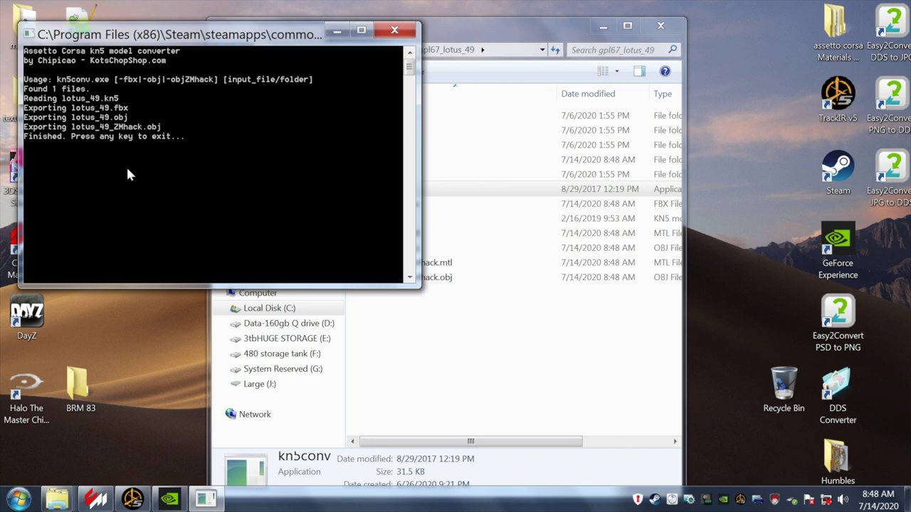
key(Return)
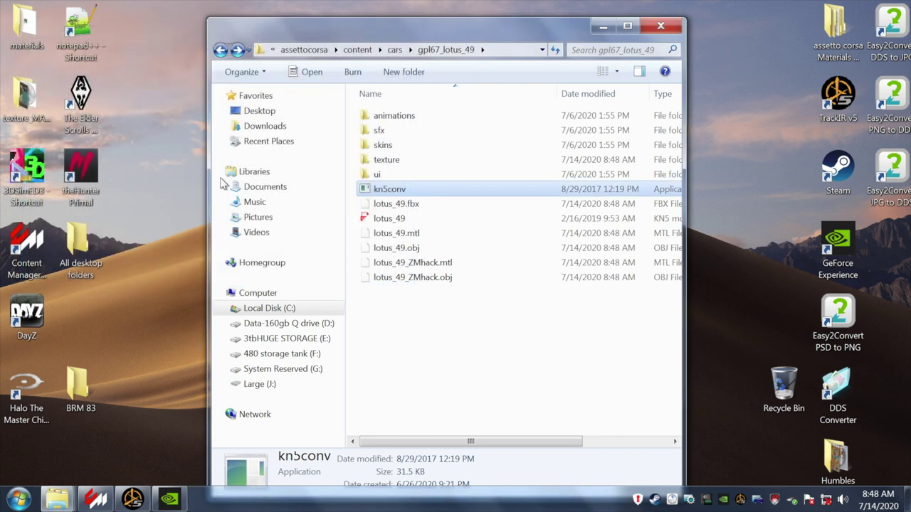
drag(375, 194, 730, 467)
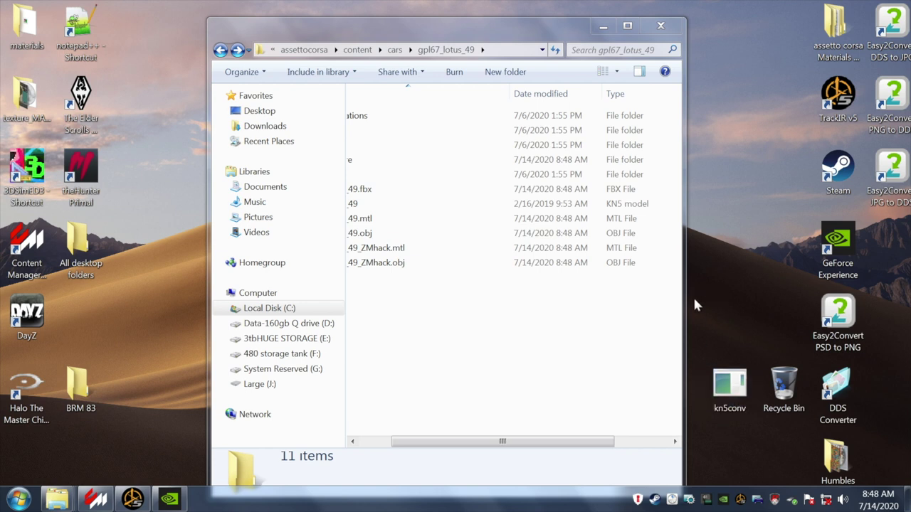
drag(528, 448, 441, 443)
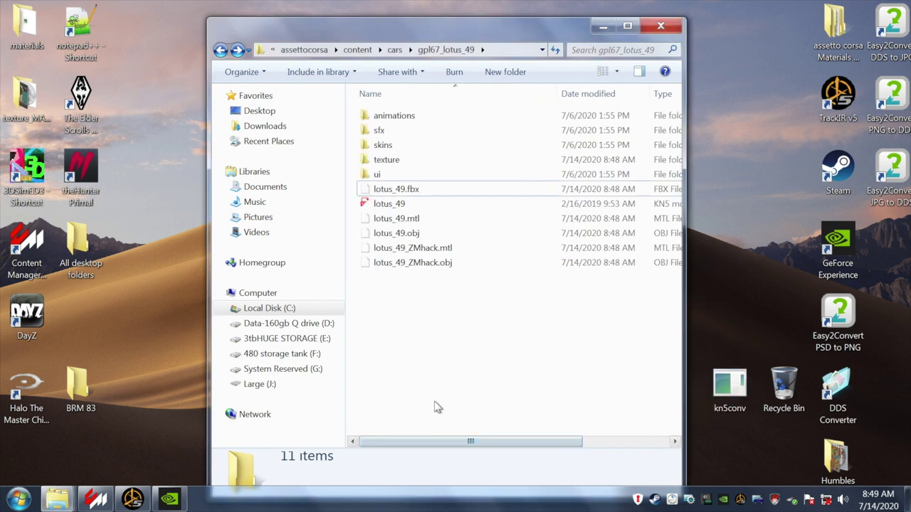
- Delete lotus_49.mtl, lotus_49.obj, lotus_49_ZMhack.mtl, lotus_49_ZMhack.obj and lotus_49.fbx from the gpl67_lotus_49 folder
click(370, 221)
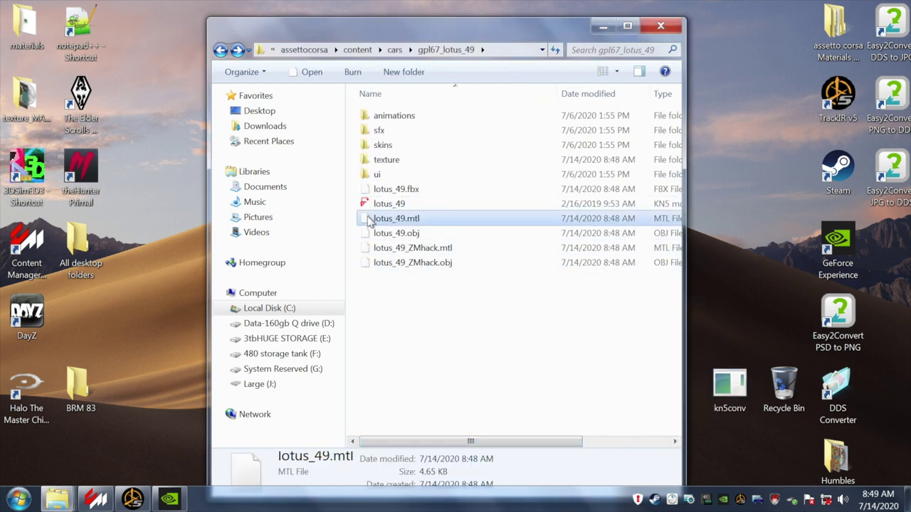
shift+click(369, 265)
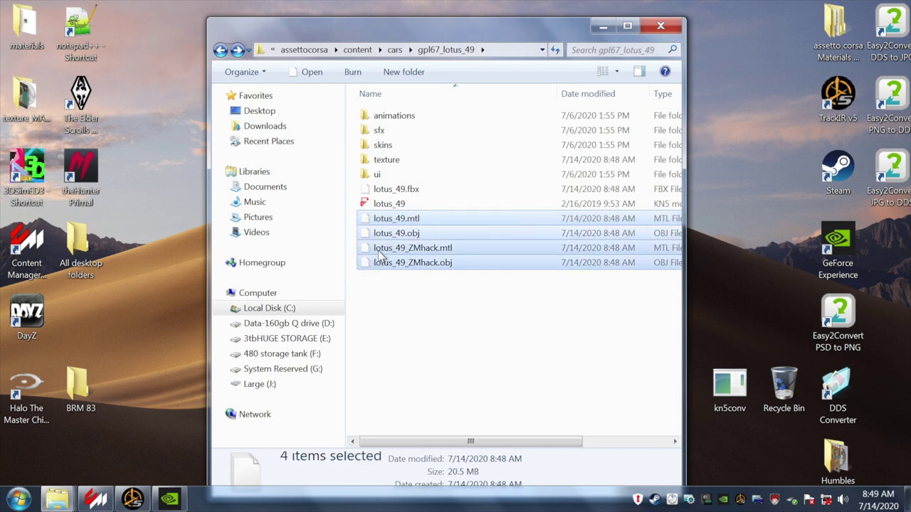
right_click(382, 265)
click(418, 200)
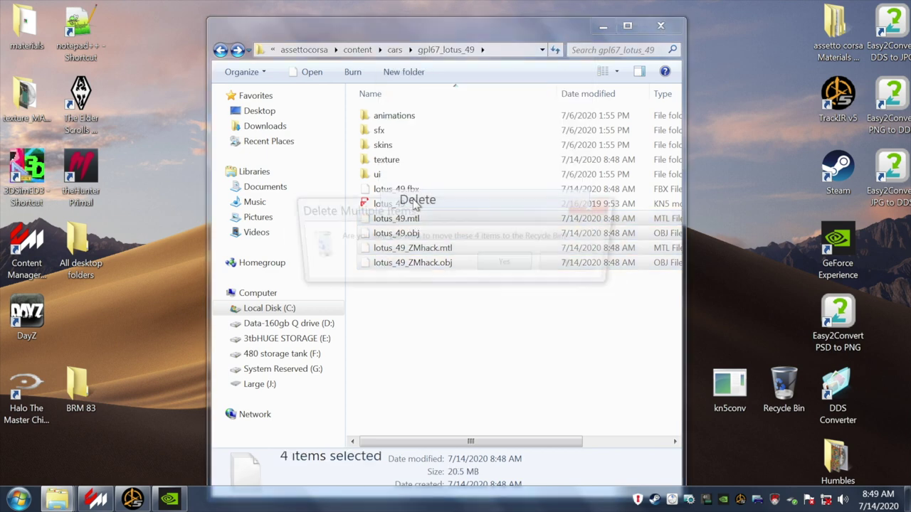
click(508, 265)
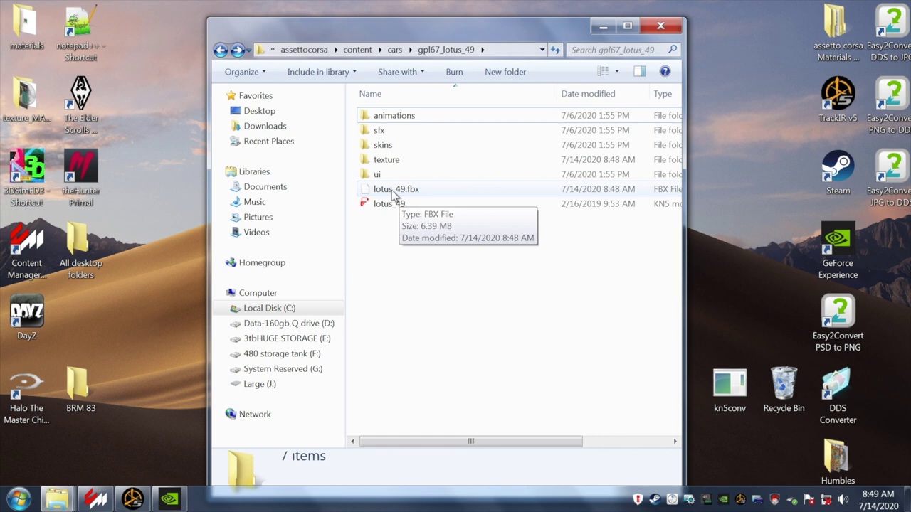
click(397, 190)
right_click(395, 190)
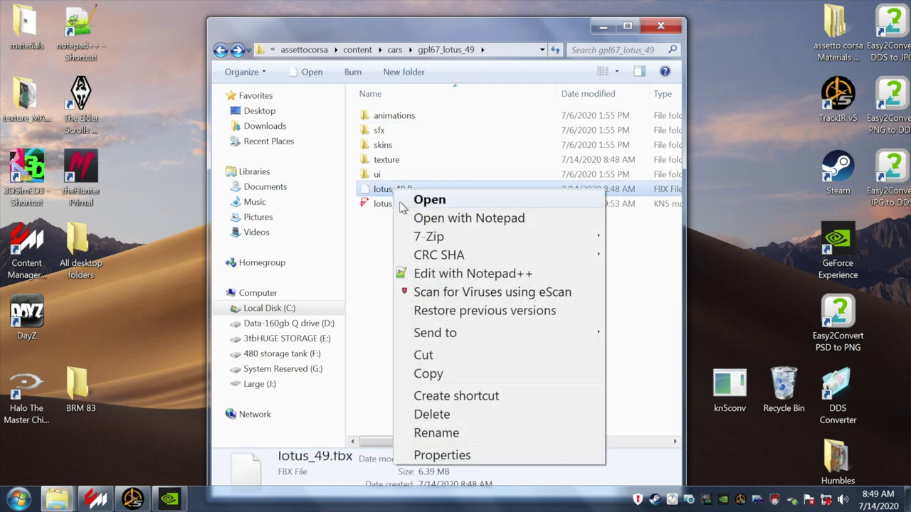
click(435, 414)
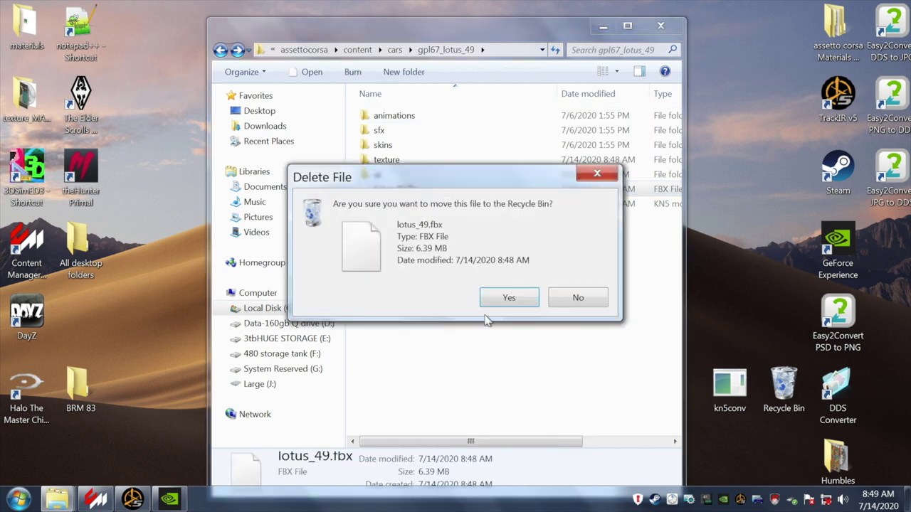
click(505, 297)
- Open the Lotus 49's texture folder and shift and widen its window to uncover the texture_MASTER desktop folder
double_click(391, 160)
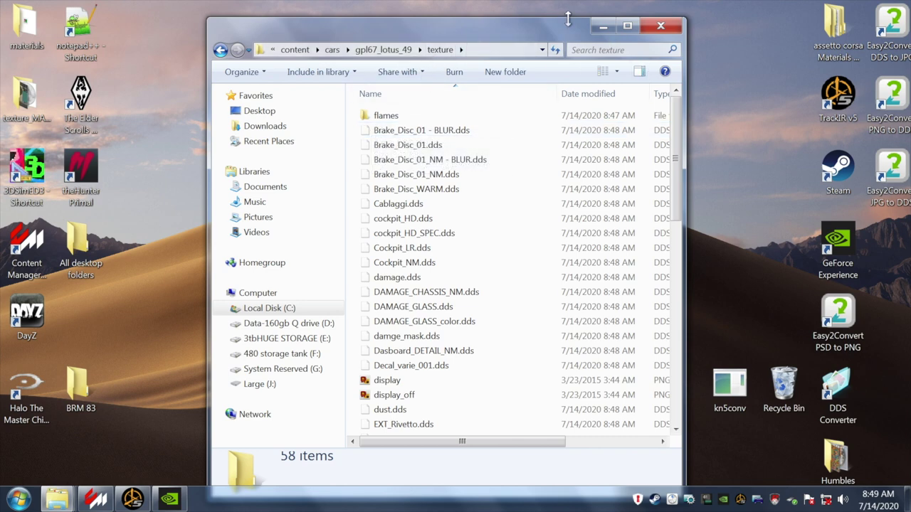
drag(560, 30, 471, 25)
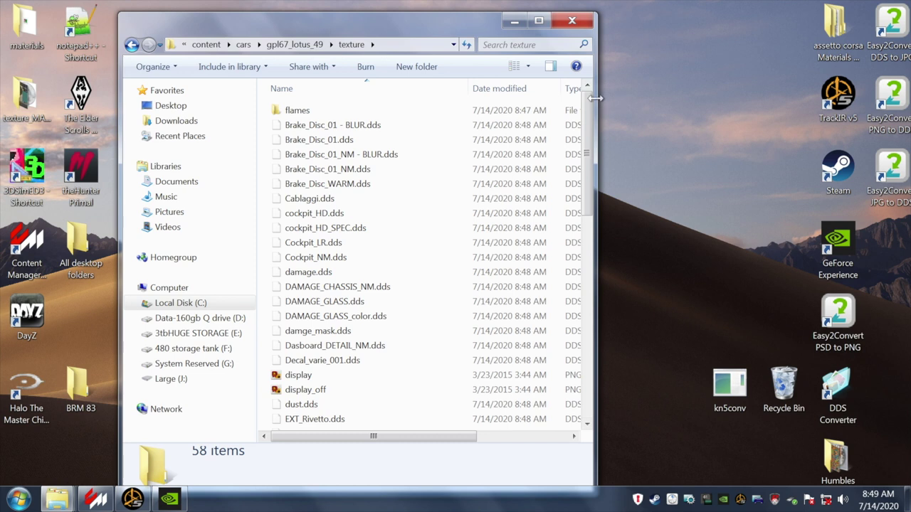
drag(595, 99, 695, 100)
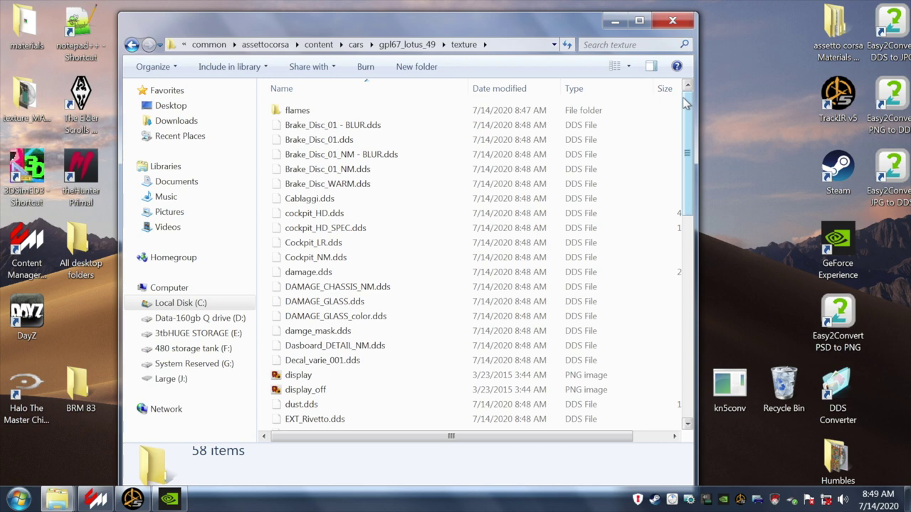
- Copy common_chrome (4).dds from the texture_MASTER desktop folder and close that folder
double_click(22, 114)
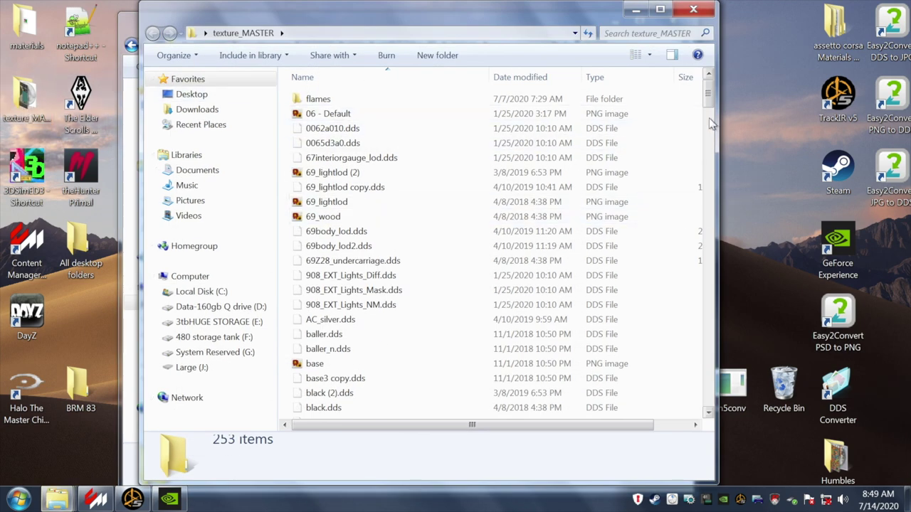
drag(708, 105, 709, 164)
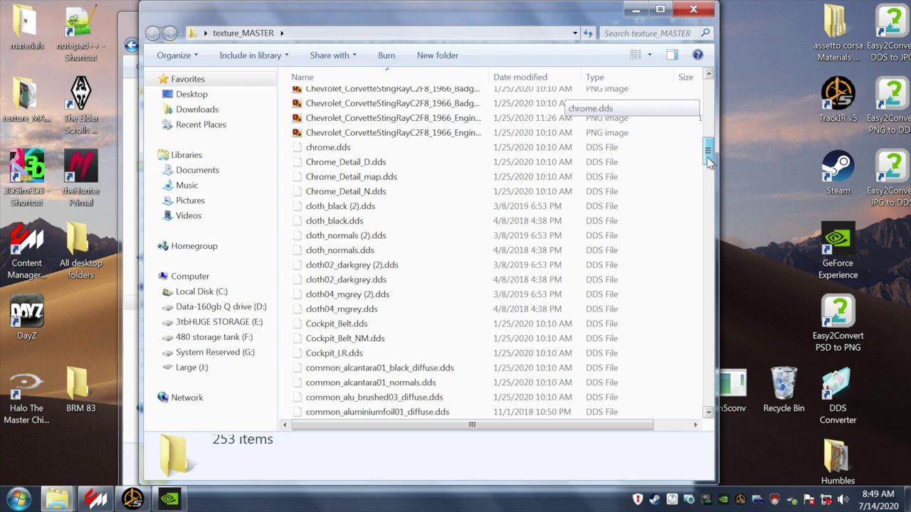
drag(710, 163, 710, 169)
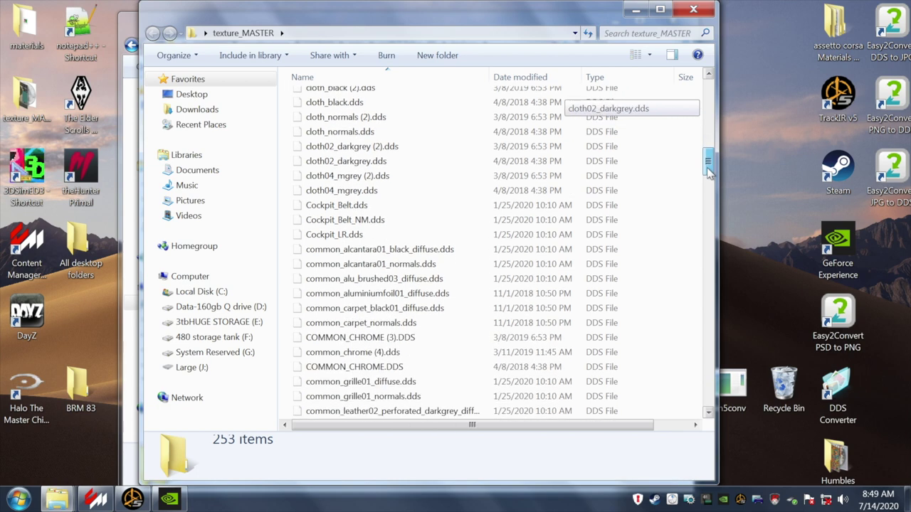
right_click(354, 354)
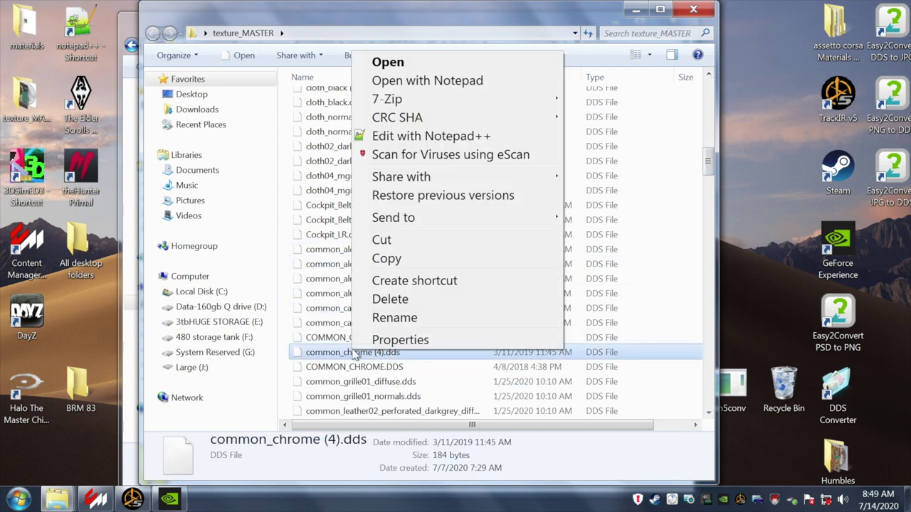
click(391, 260)
click(705, 9)
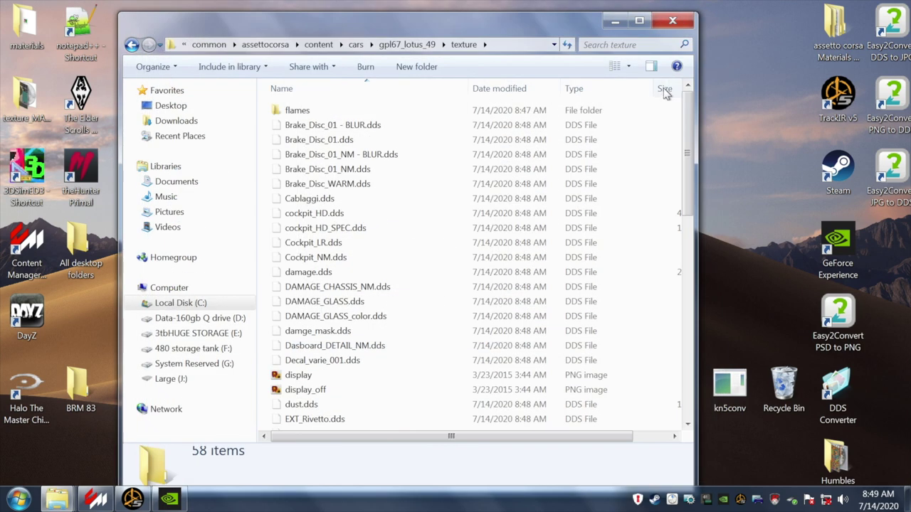
- Widen the Lotus 49 texture folder's window and paste common_chrome (4).dds into the folder
drag(702, 118, 854, 131)
drag(746, 24, 647, 16)
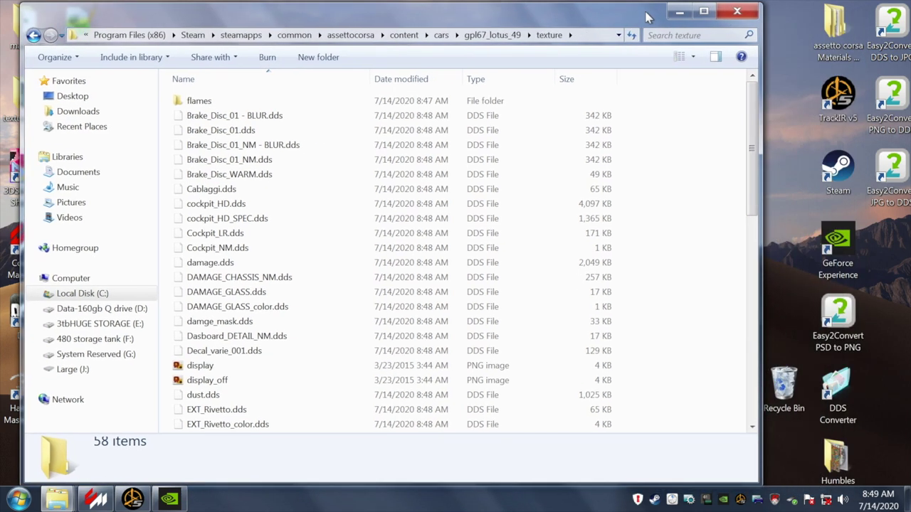
drag(760, 163, 858, 164)
right_click(814, 168)
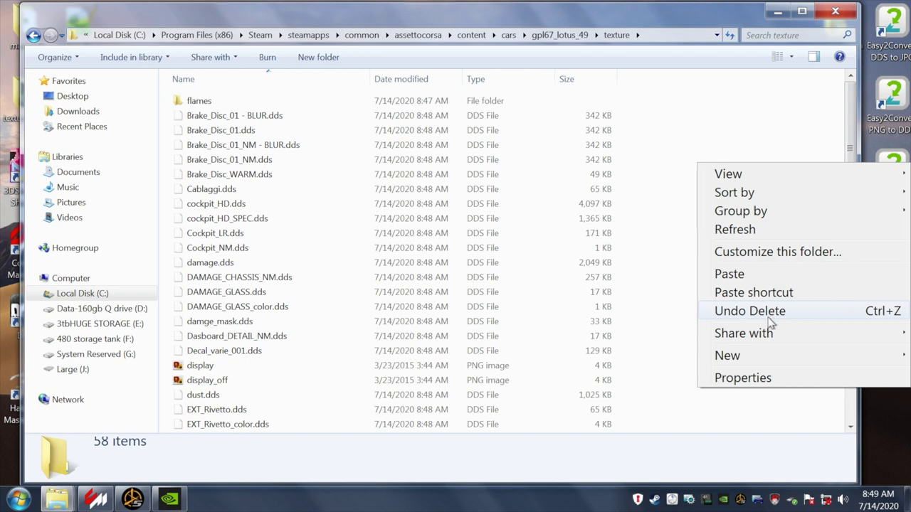
click(770, 275)
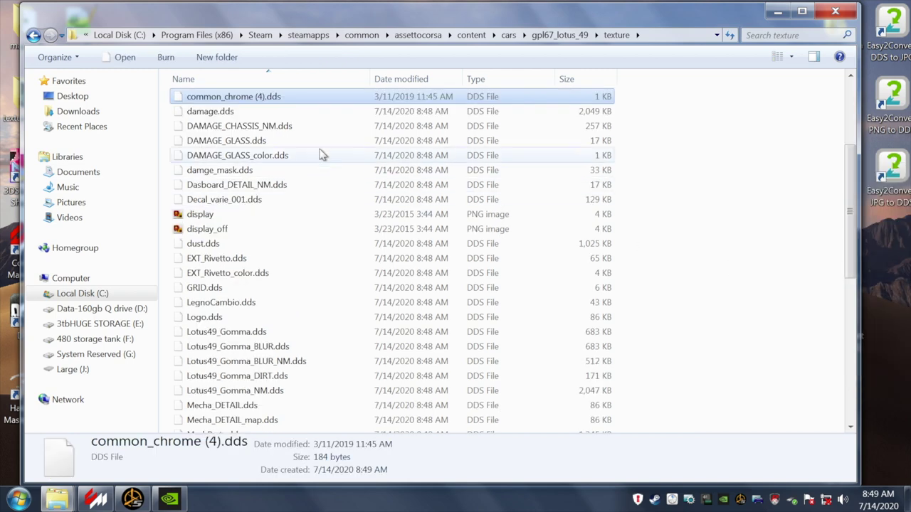
- Rename the pasted common_chrome (4).dds texture as common_chrome.dds
right_click(216, 98)
click(274, 342)
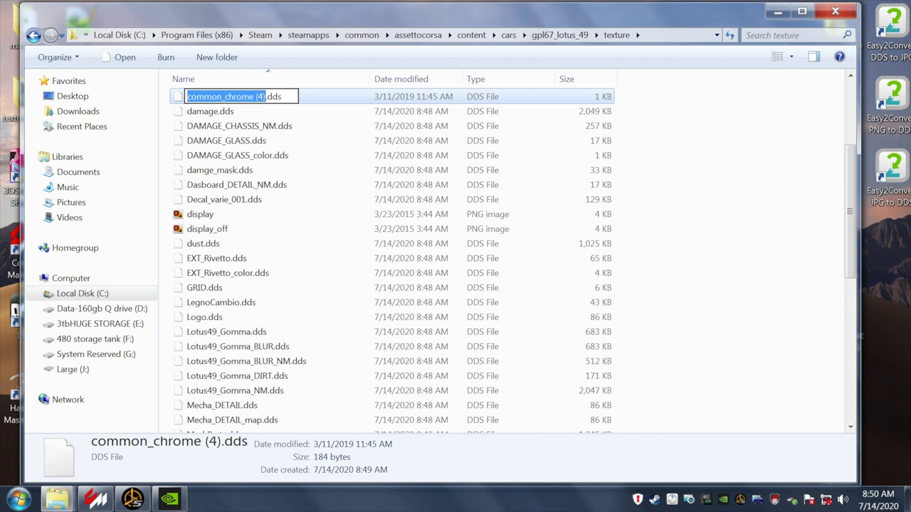
double_click(256, 96)
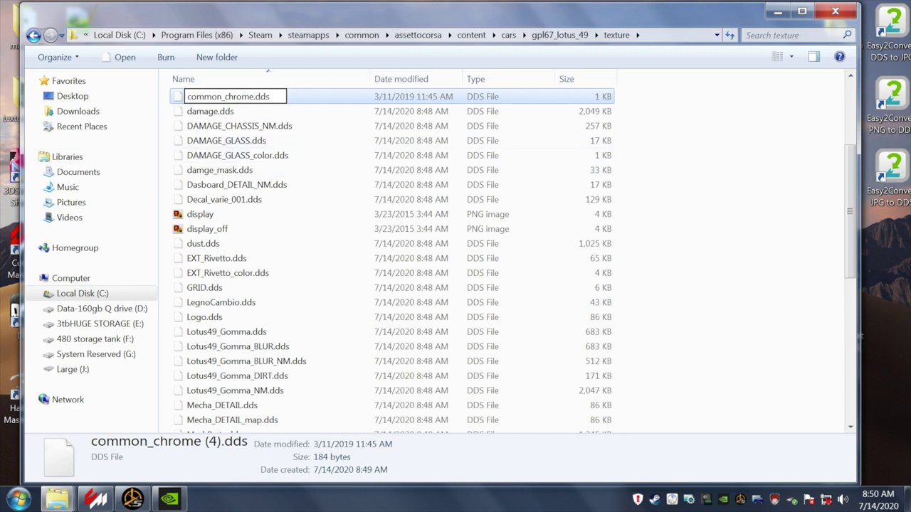
click(707, 95)
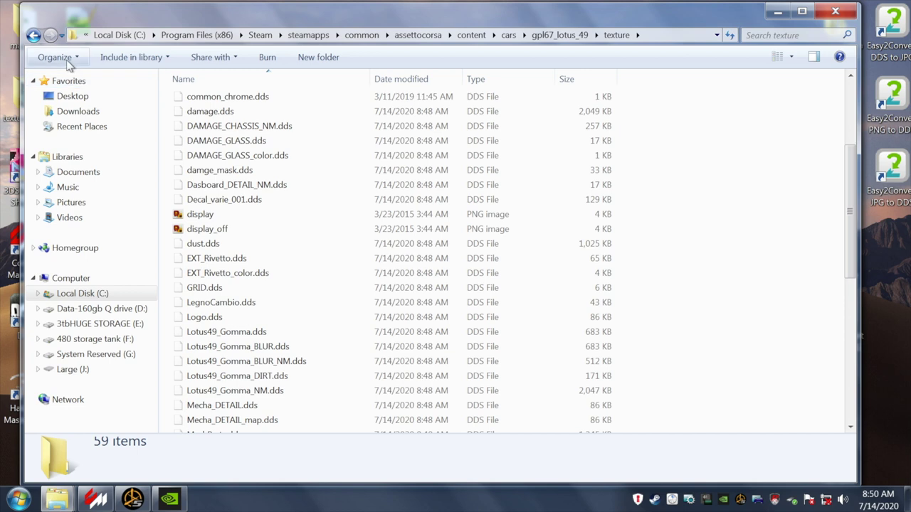
- Go back up to the gpl67_lotus_49 folder, narrow and shift its window, and open the Lotus 49 gpl desktop folder
click(33, 36)
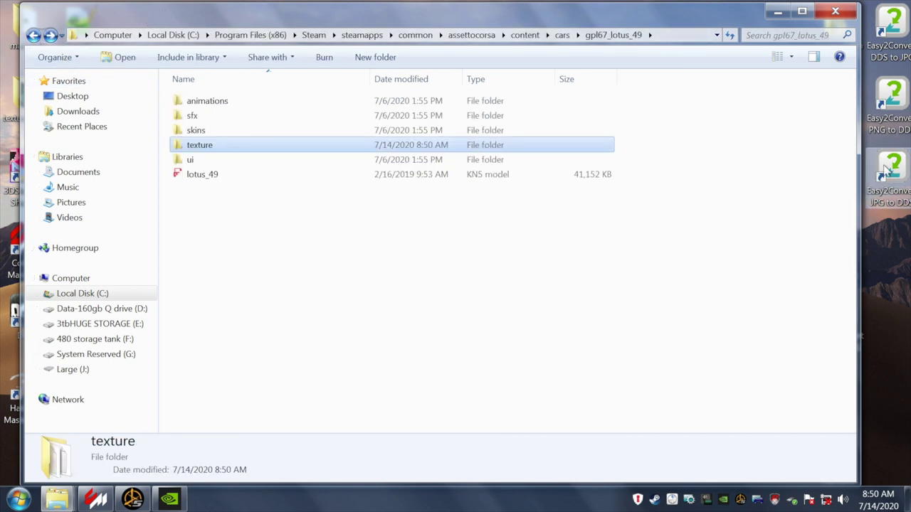
drag(860, 135, 712, 135)
drag(234, 18, 535, 15)
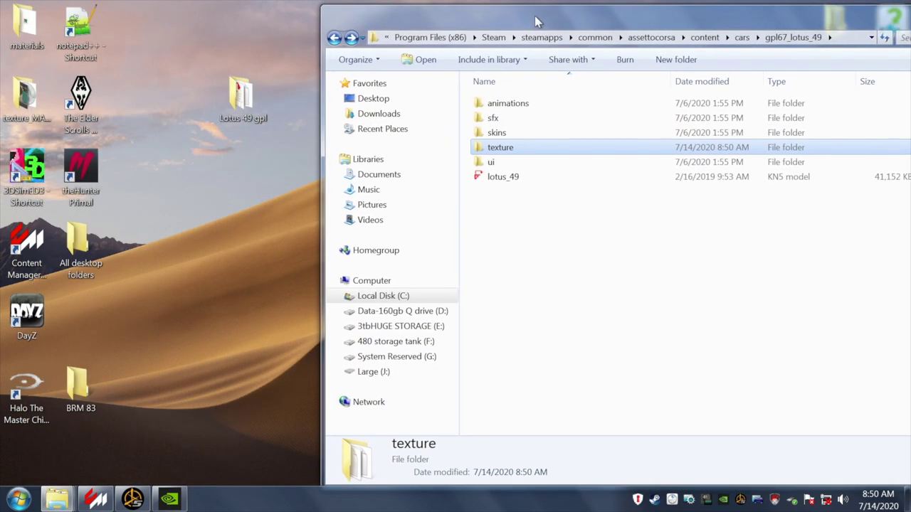
double_click(242, 105)
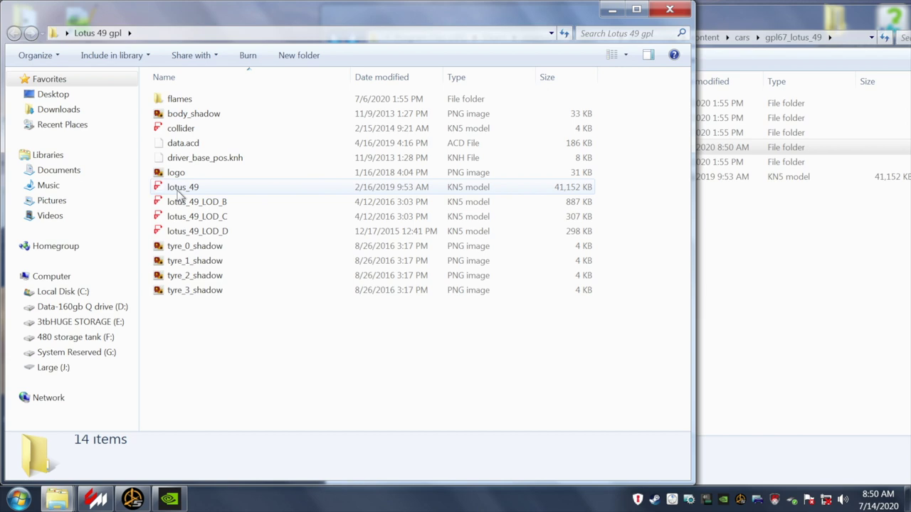
- Move body_shadow, collider, data.acd, driver_base_pos.knh and logo from the Lotus 49 gpl folder into gpl67_lotus_49
click(164, 116)
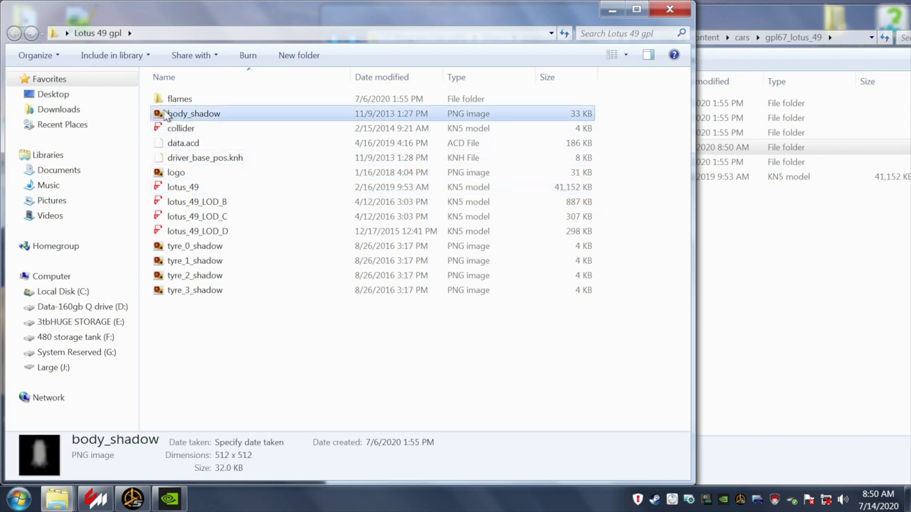
shift+click(174, 174)
drag(179, 162, 734, 306)
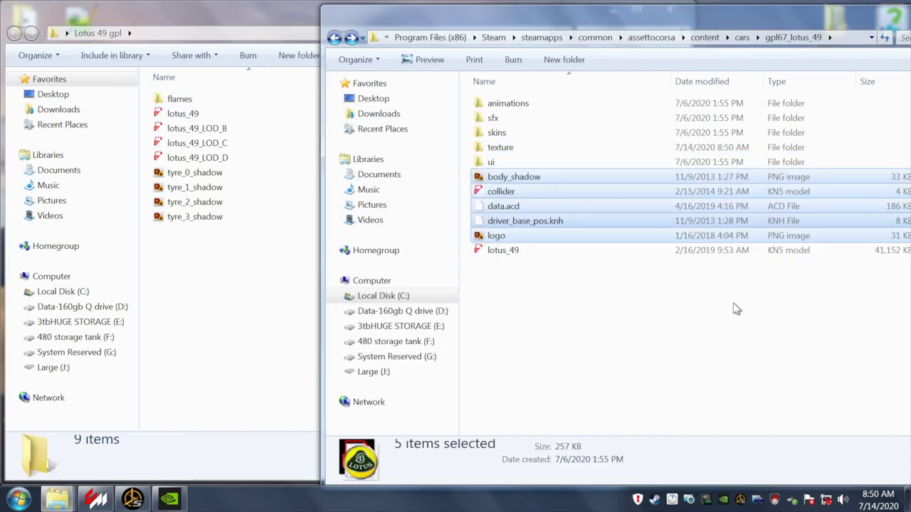
- Move the images tyre_0_shadow through tyre_3_shadow into the gpl67_lotus_49 folder and close the Lotus 49 gpl folder
click(161, 175)
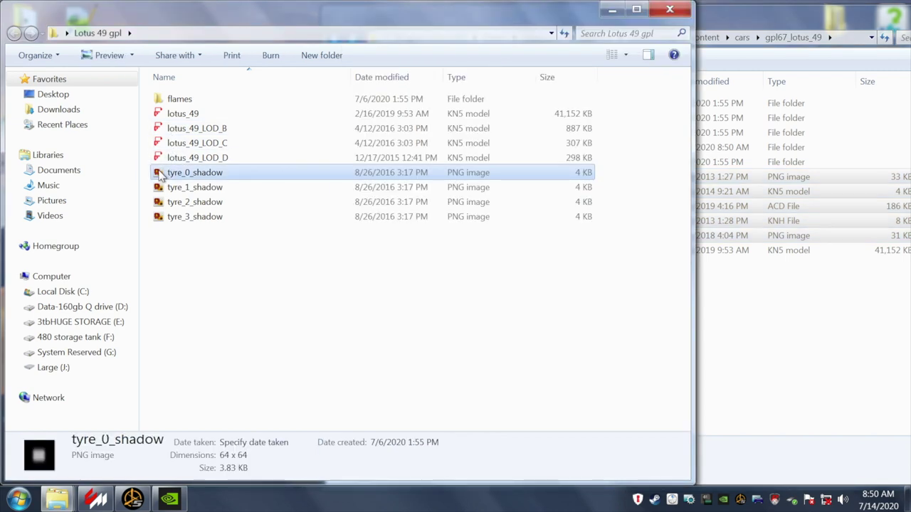
shift+click(173, 216)
drag(173, 217, 771, 362)
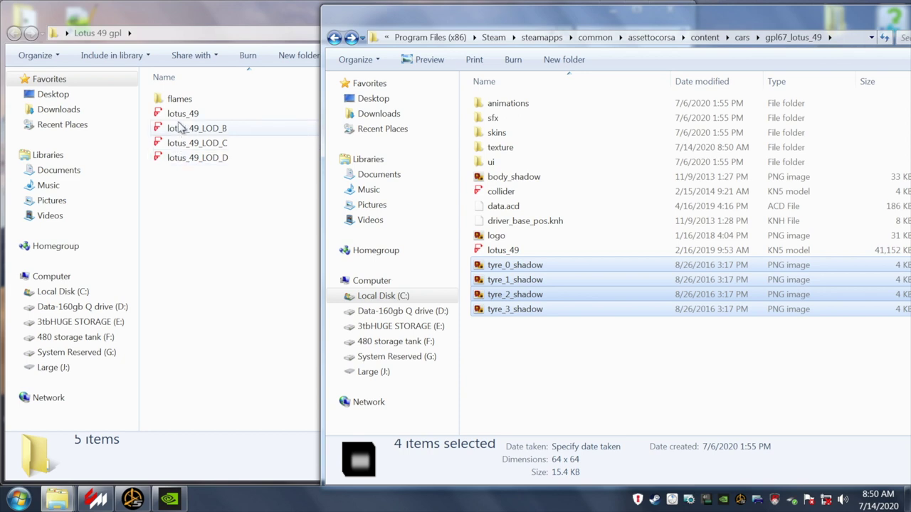
click(227, 10)
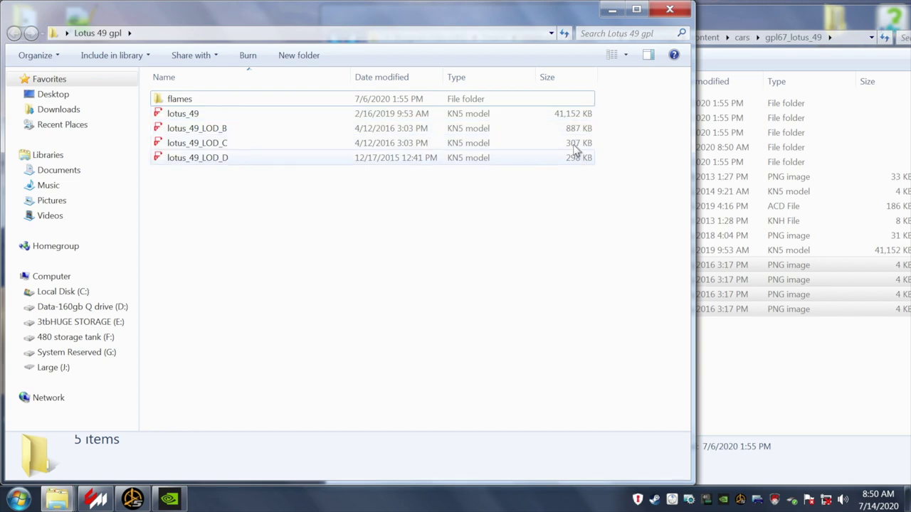
click(669, 10)
click(639, 378)
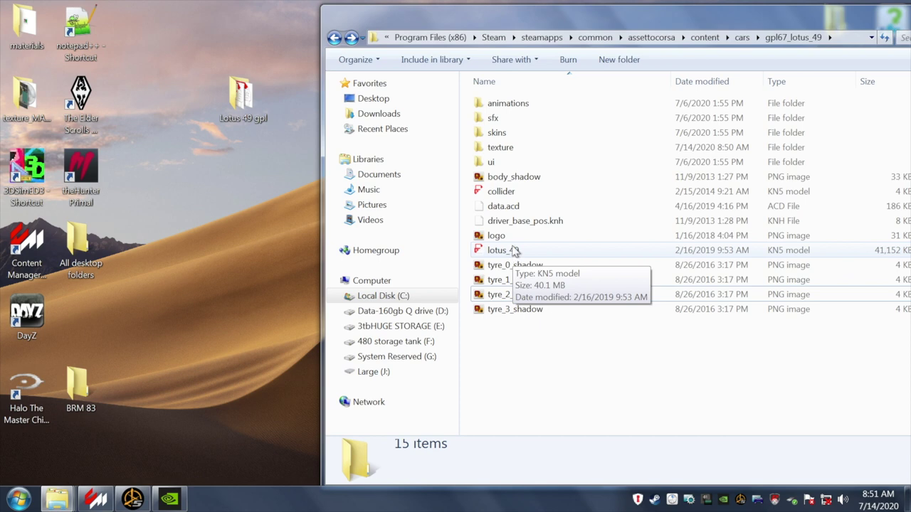
- Bring the gpl67_lotus_49 window fully into view, minimize it and empty the Recycle Bin
drag(846, 25, 681, 33)
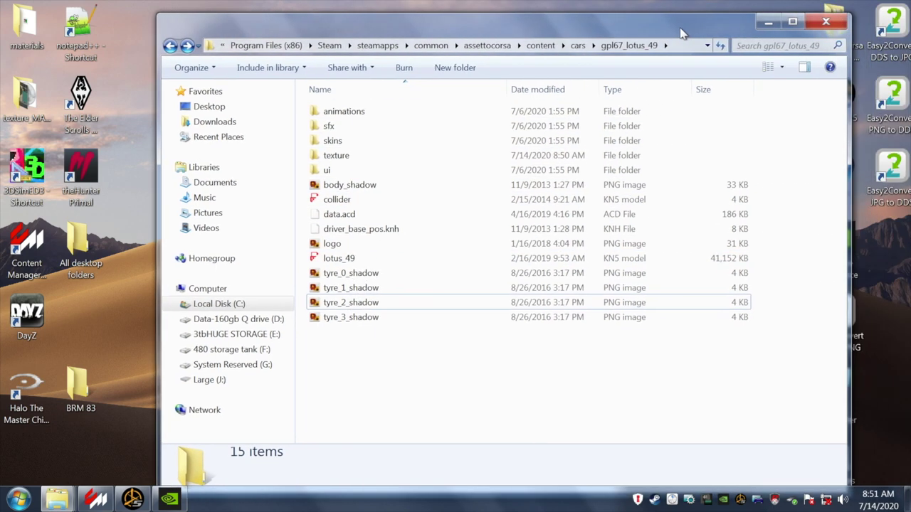
click(768, 22)
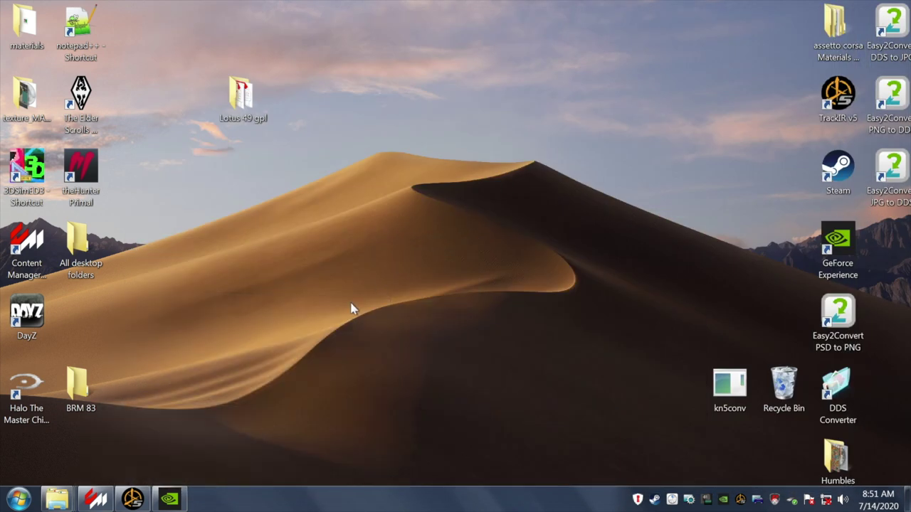
click(174, 435)
right_click(795, 381)
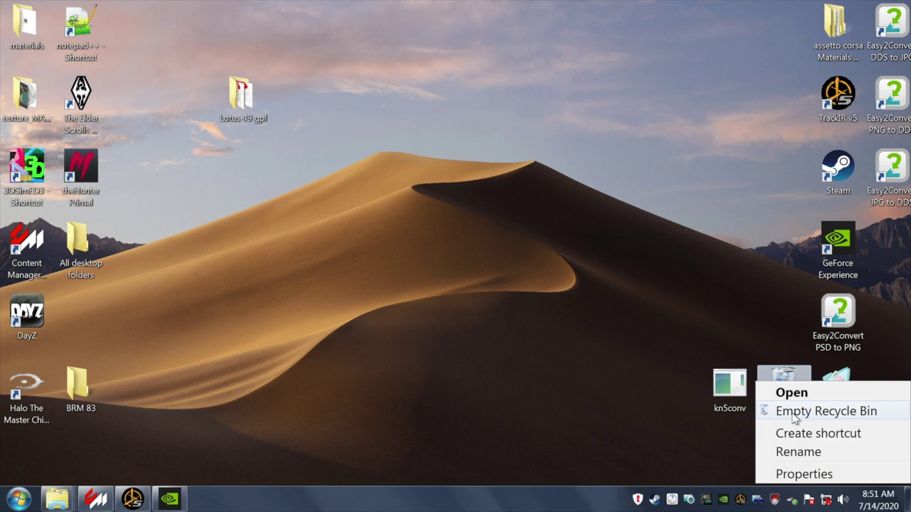
click(795, 412)
click(498, 266)
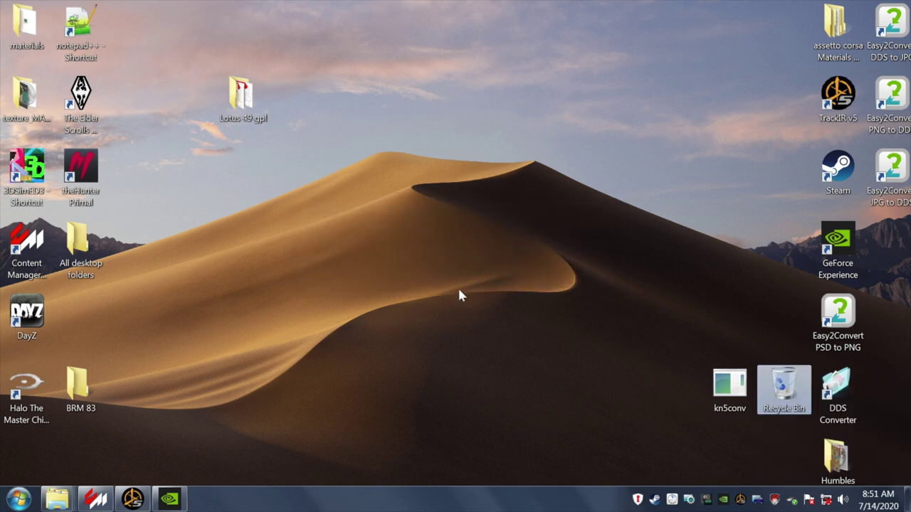
- Switch to Content Manager and try its UI scale at 53% and 129% before setting it to 100%
click(96, 500)
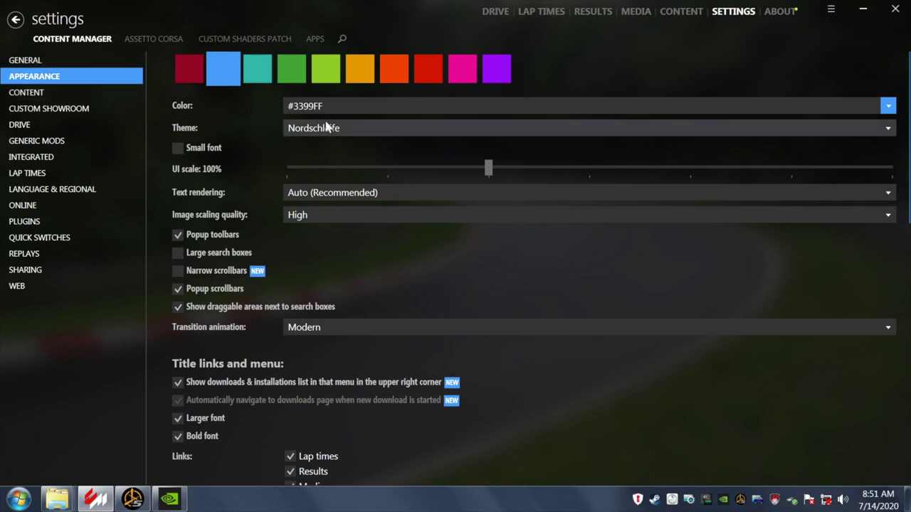
drag(488, 168, 299, 170)
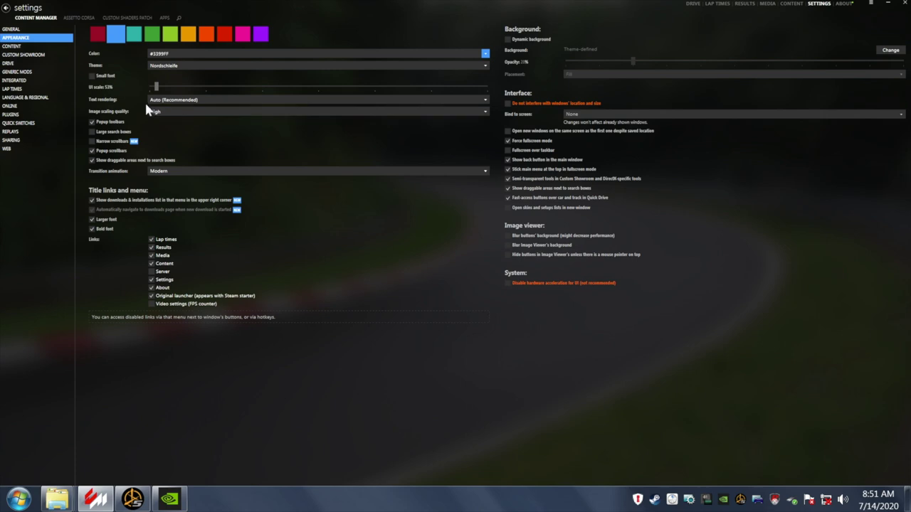
drag(156, 90, 325, 78)
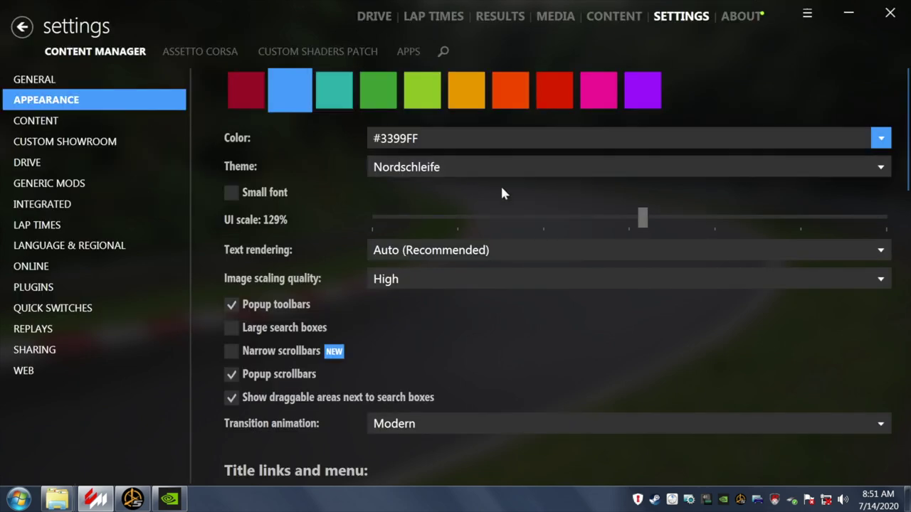
drag(646, 222, 546, 221)
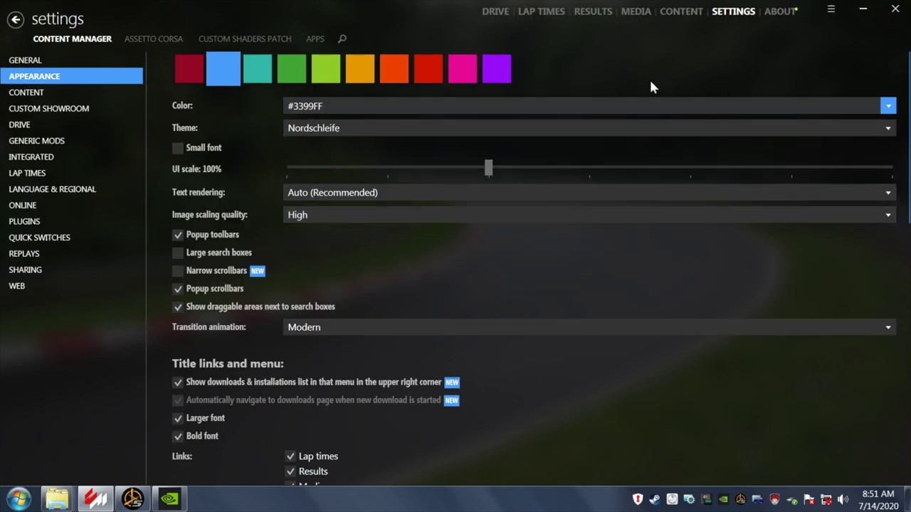
- Open the car selection for a quick drive and pick the GPL BRM P83 from the GrandPrix Legends cars
click(496, 12)
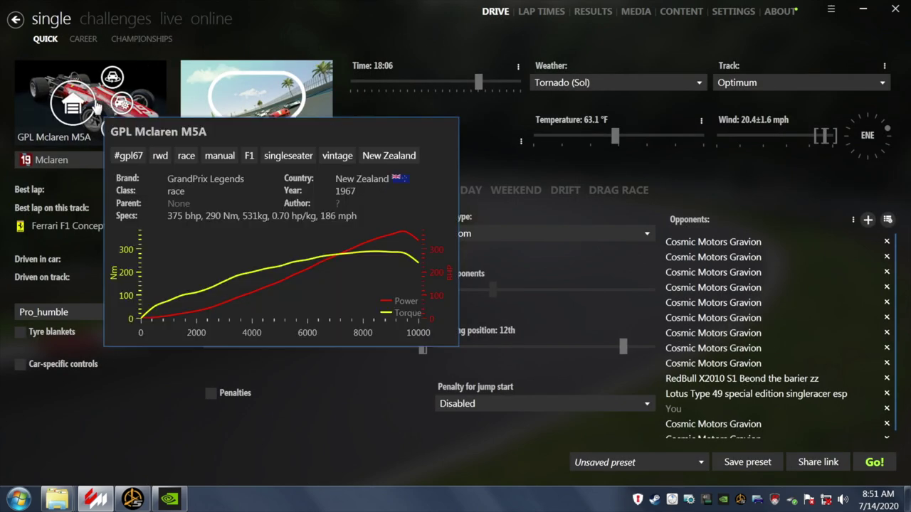
mouse_move(58, 146)
click(72, 106)
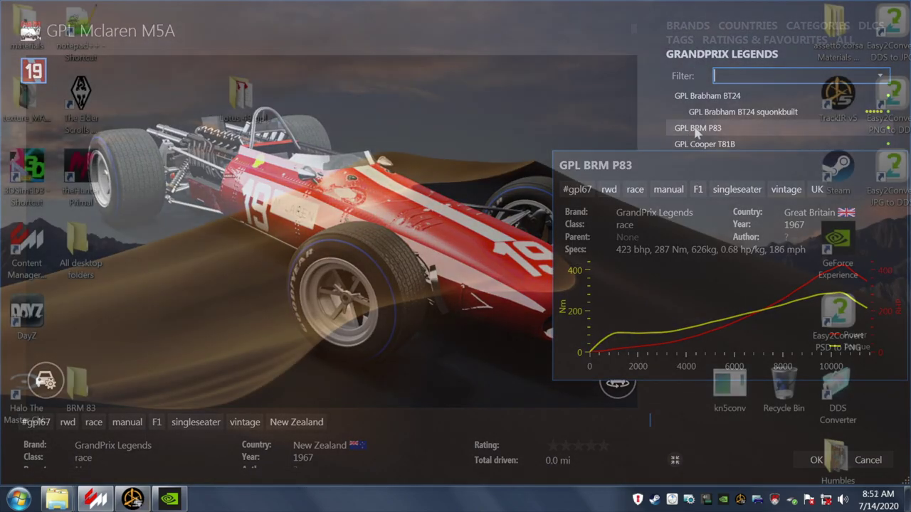
click(698, 129)
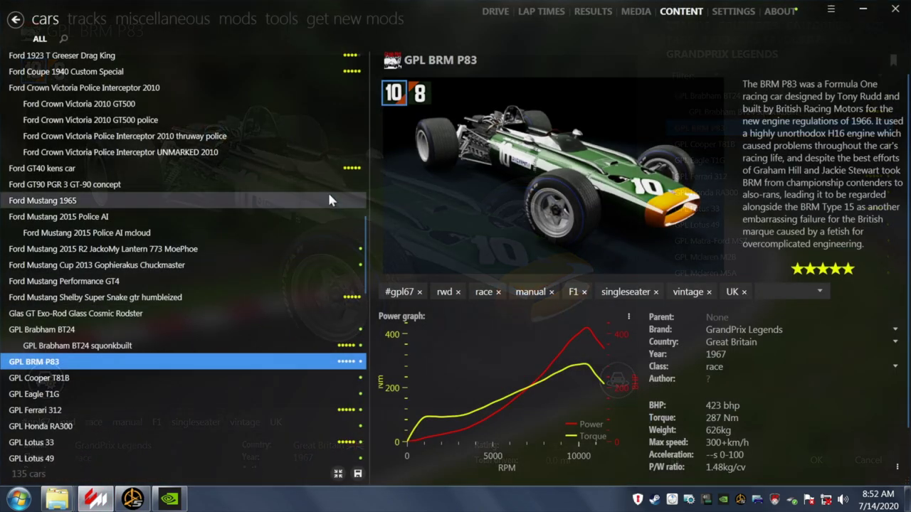
- Select the GPL Lotus 49 in the content car list, unpack its data and close the extracted data folder
click(60, 457)
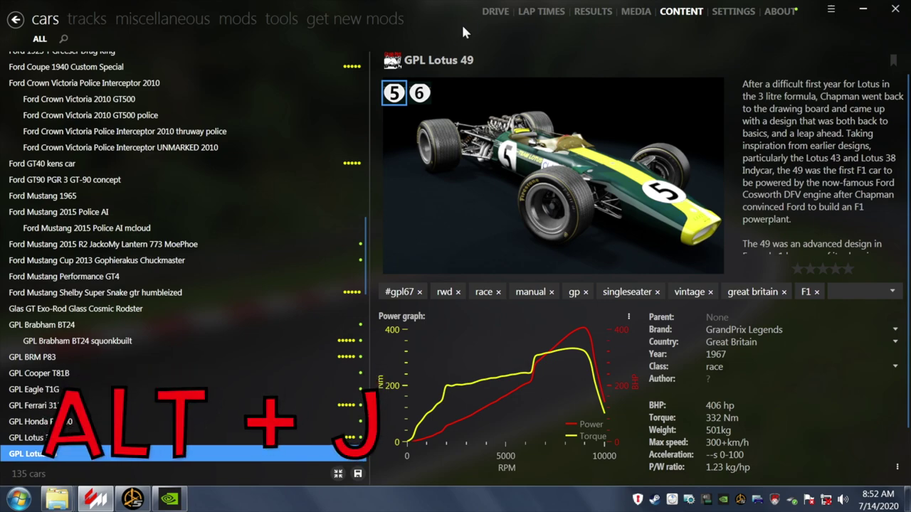
key(alt+j)
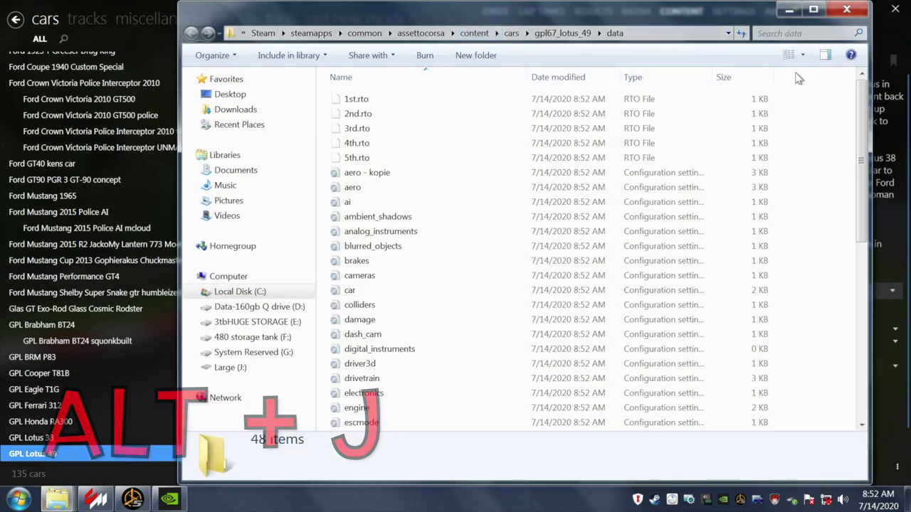
click(847, 12)
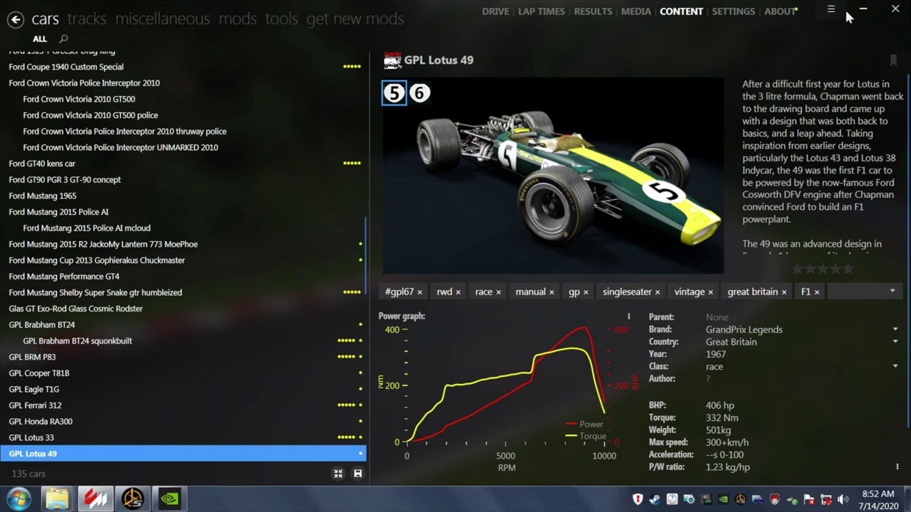
- Minimize Content Manager, bring back the gpl67_lotus_49 folder window and open its data subfolder
click(862, 10)
mouse_move(57, 498)
click(86, 463)
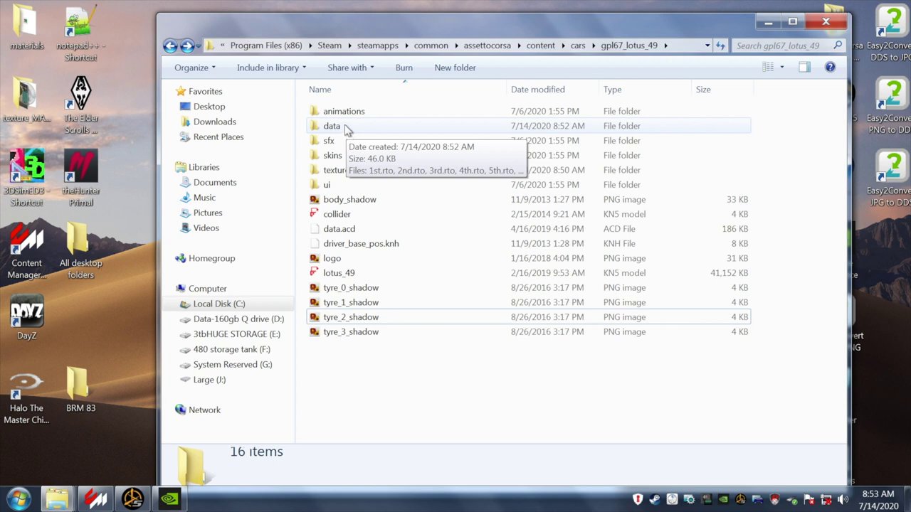
double_click(347, 129)
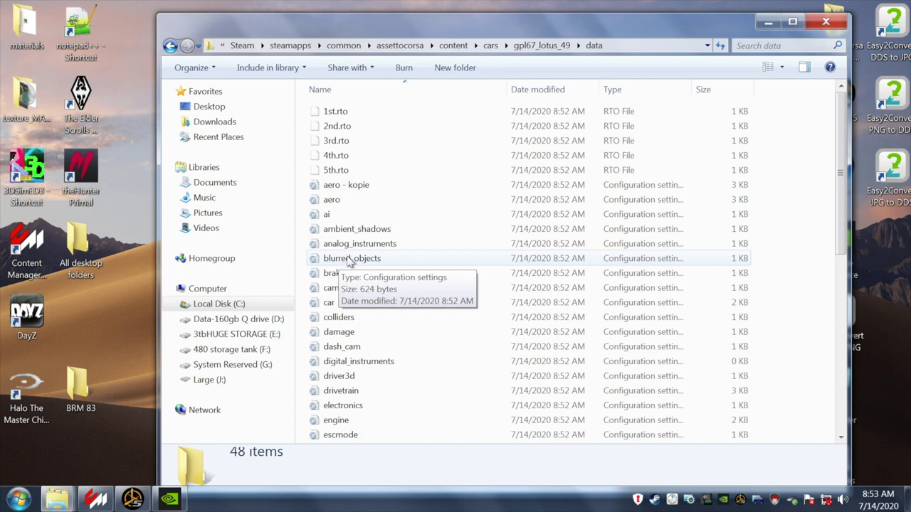
- Open the lods configuration file from the data folder in Notepad++ and move the editor window fully into view
drag(563, 29, 572, 23)
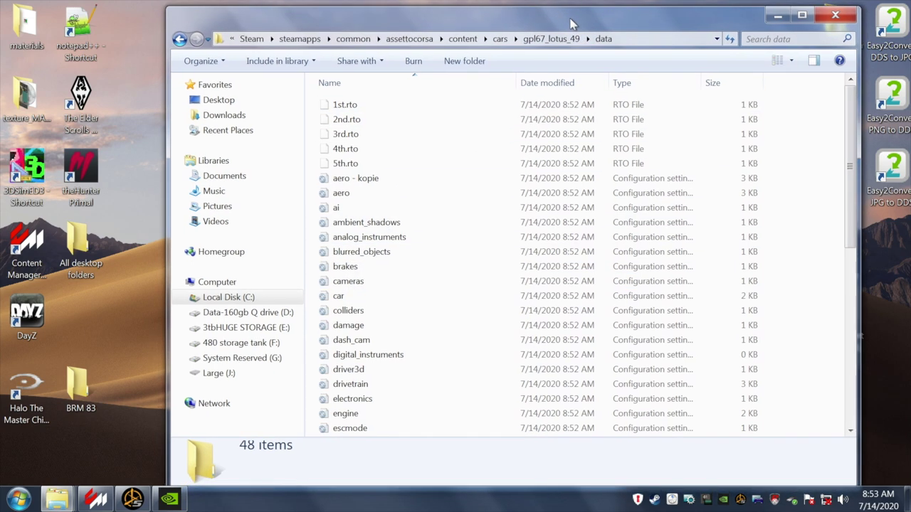
drag(853, 131, 832, 264)
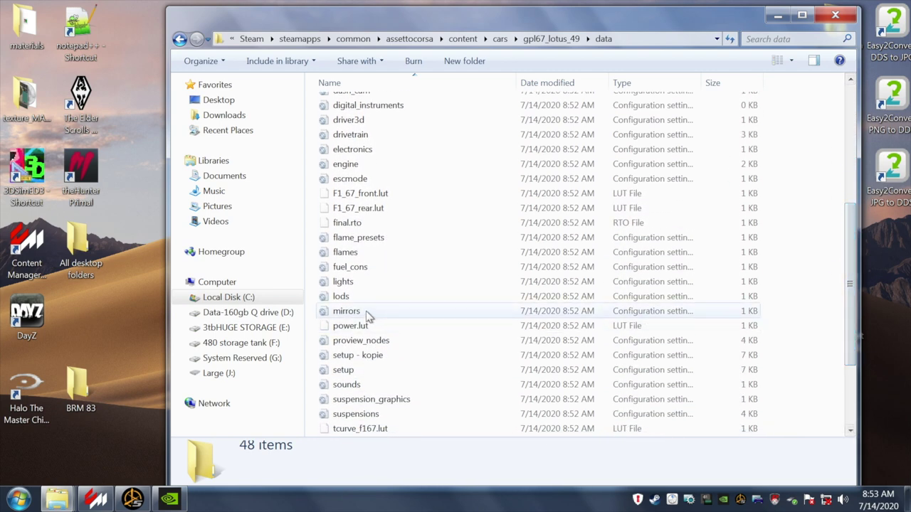
click(340, 299)
right_click(340, 302)
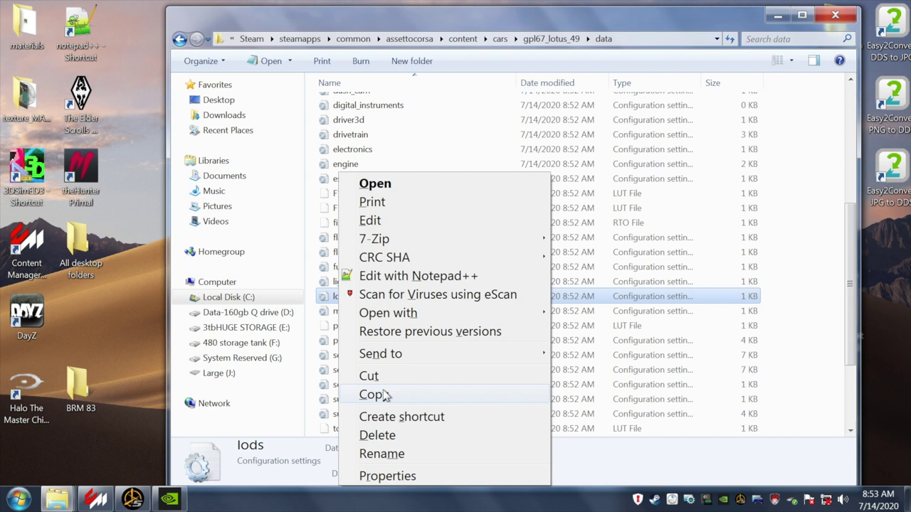
click(385, 276)
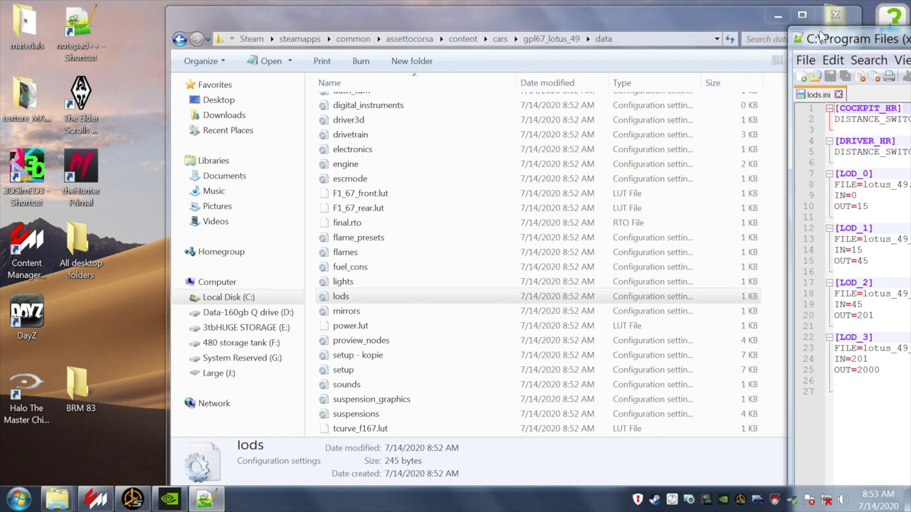
drag(820, 37, 138, 24)
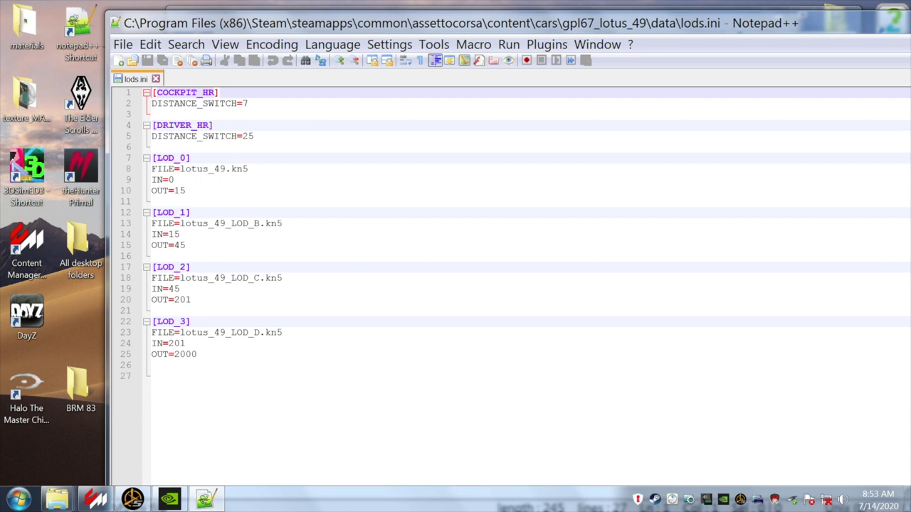
- Set OUT to 2000 in the LOD_0 section of lods.ini and delete the LOD_1, LOD_2 and LOD_3 sections
drag(197, 355, 180, 355)
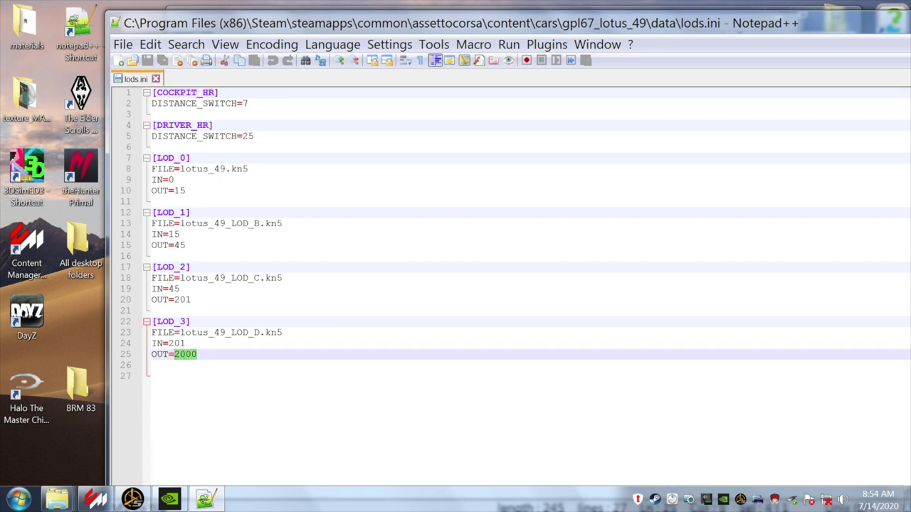
drag(186, 190, 174, 191)
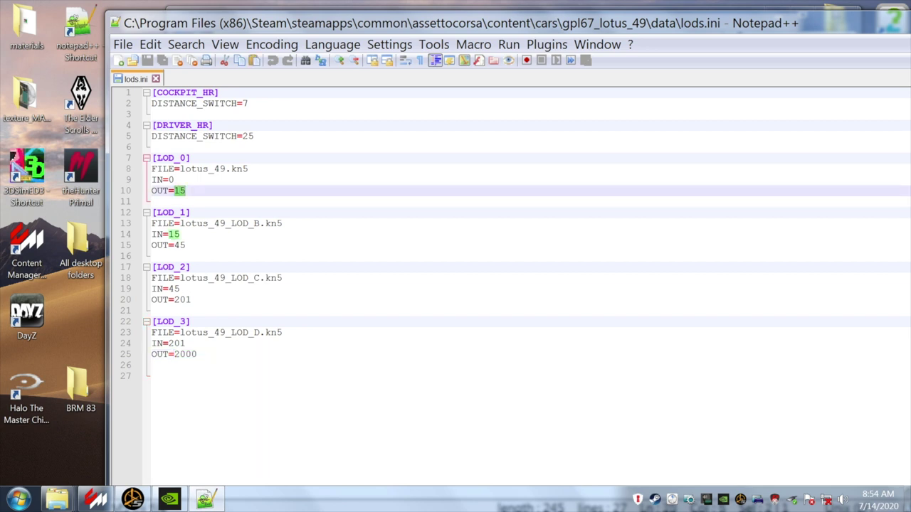
text(2000)
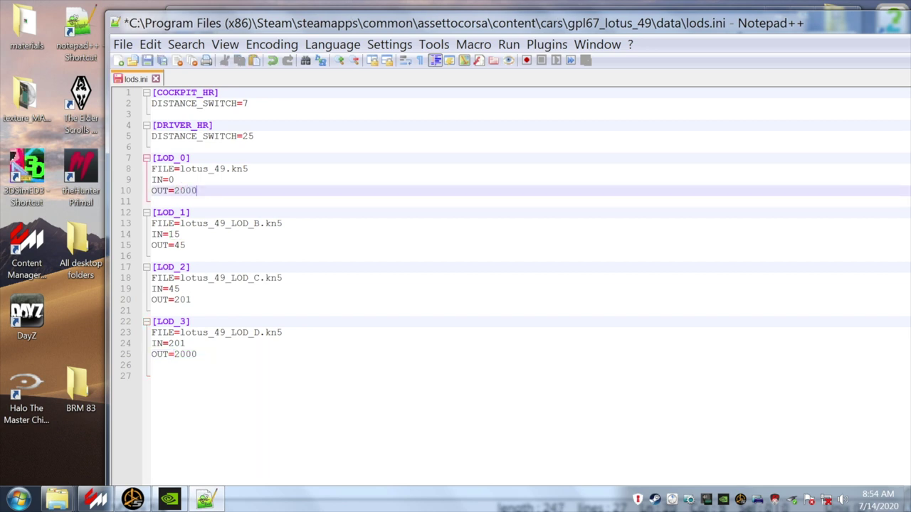
drag(150, 212, 197, 353)
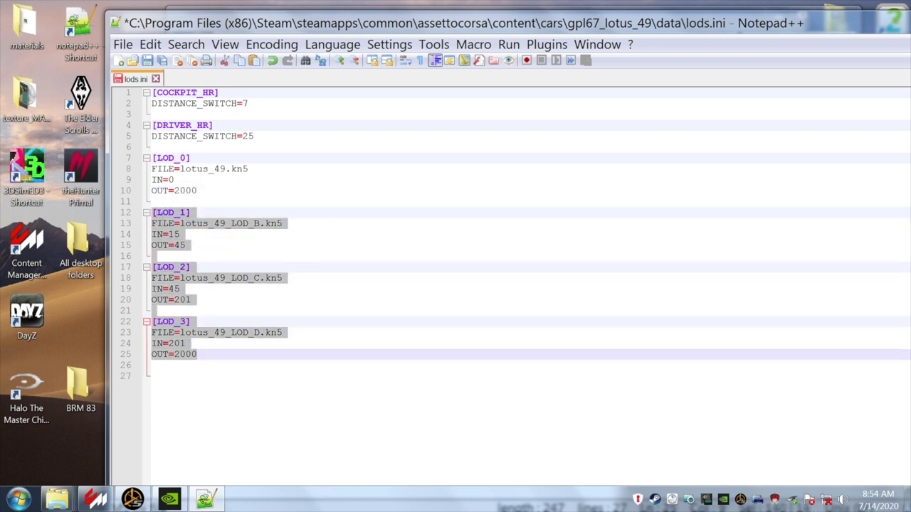
key(Delete)
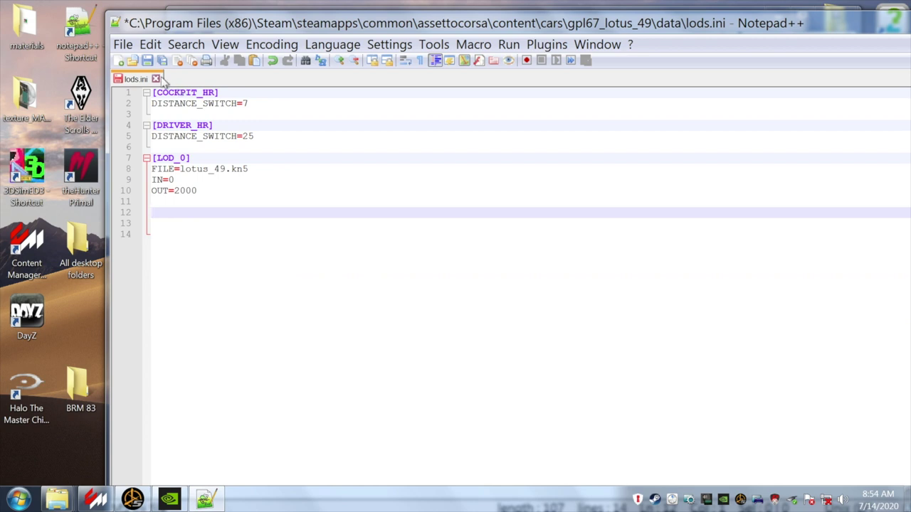
- Save the edited lods.ini, then narrow the editor window and place it over the data folder window
click(147, 62)
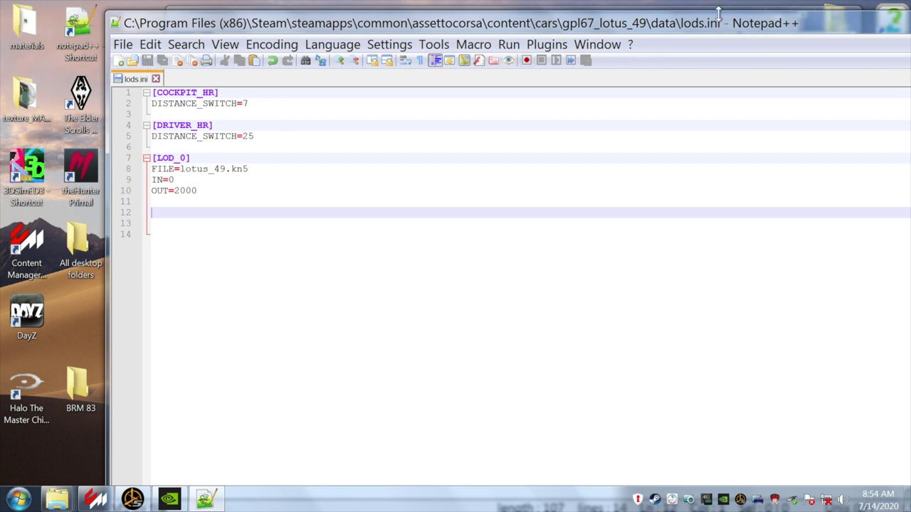
drag(825, 24, 703, 28)
drag(894, 137, 461, 141)
drag(313, 33, 608, 28)
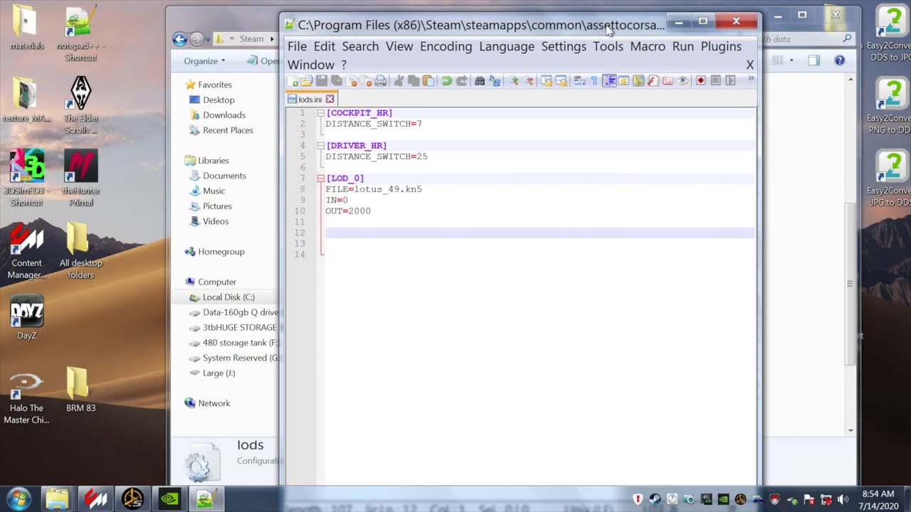
- Empty Notepad++'s recent files list and close the editor
click(311, 65)
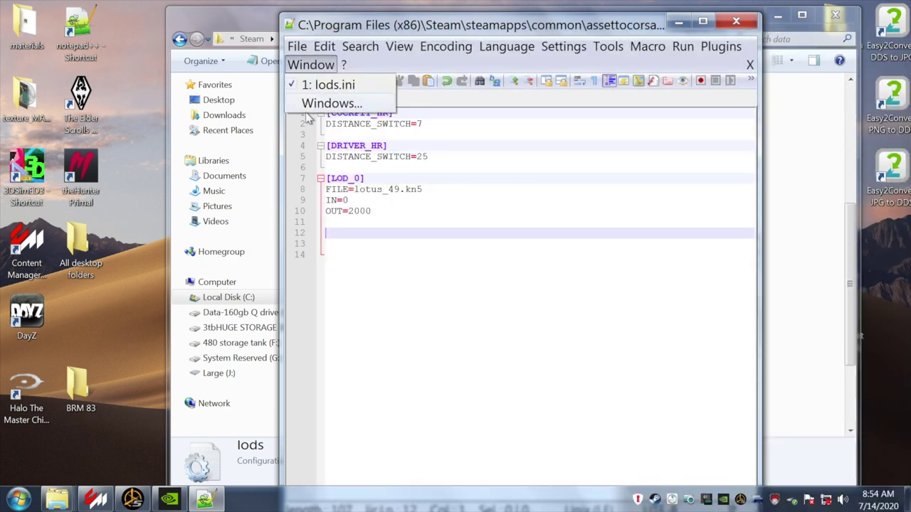
mouse_move(298, 44)
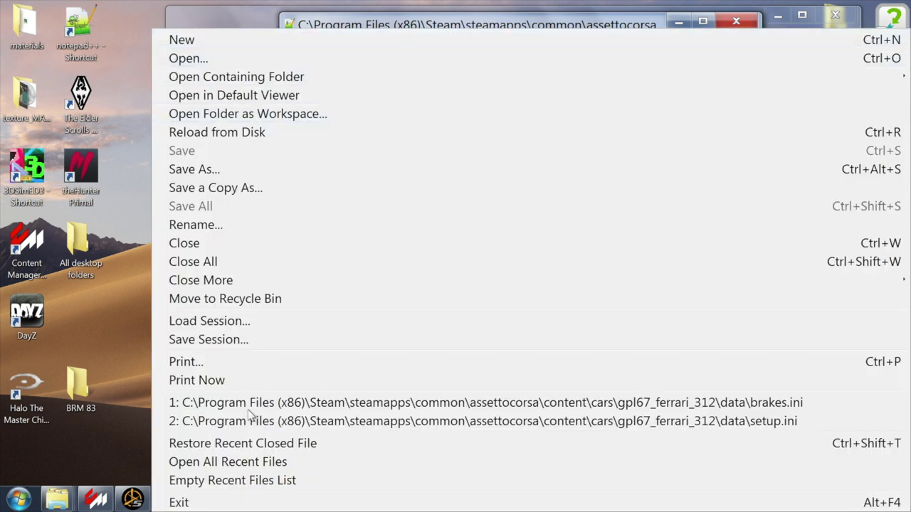
click(236, 481)
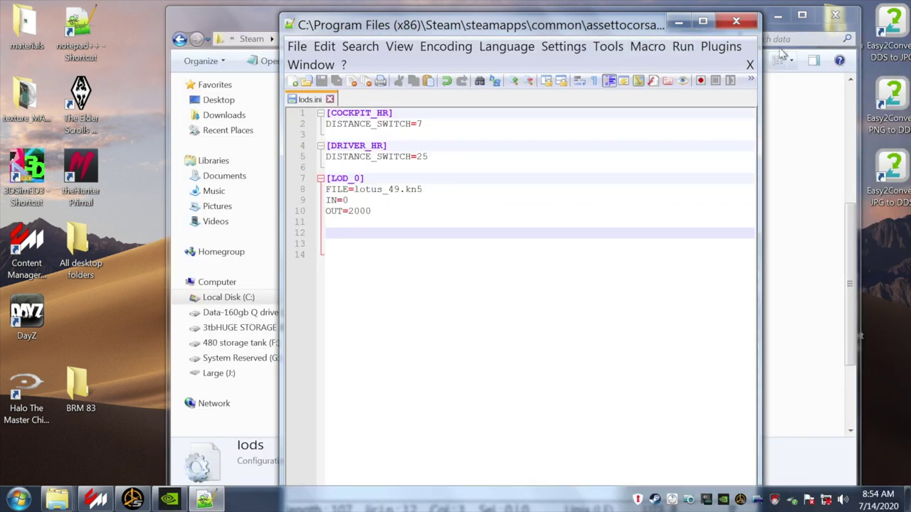
click(737, 23)
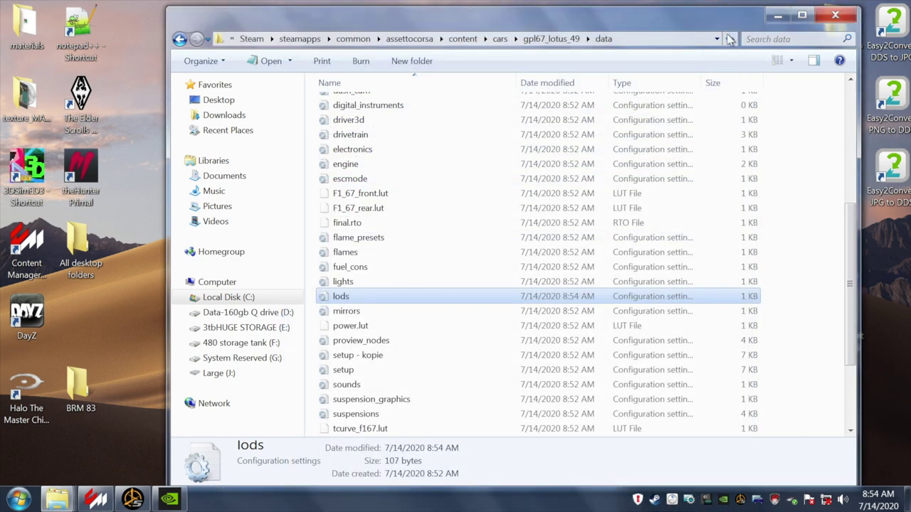
- Go back from the data folder to gpl67_lotus_49 and minimize its window
drag(851, 229, 858, 146)
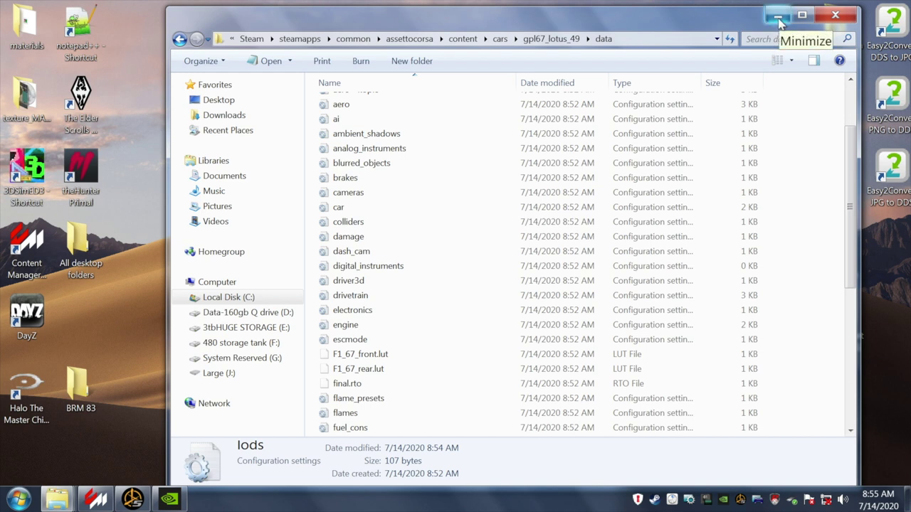
click(179, 40)
click(777, 15)
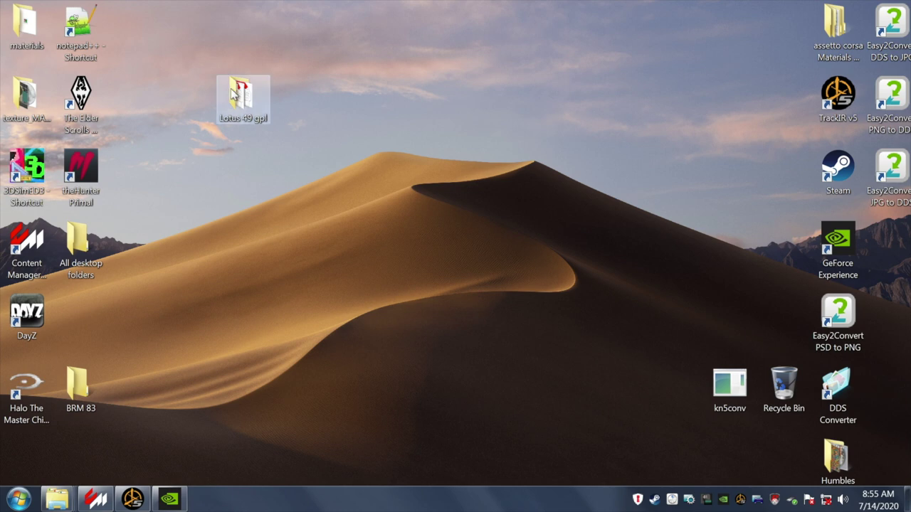
- Check the files in the Lotus 49 gpl desktop folder, close it and move the folder next to the assetto corsa Materials folder
double_click(239, 96)
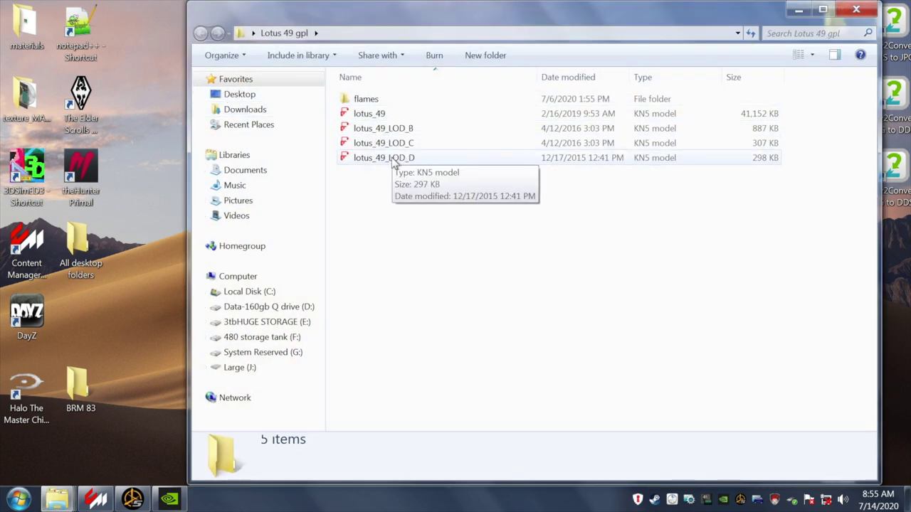
click(856, 9)
drag(248, 100, 779, 40)
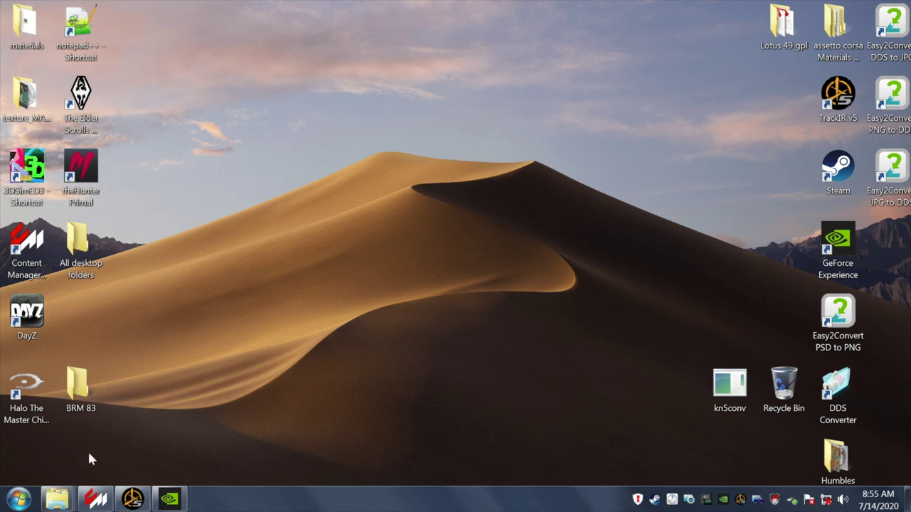
- Bring back the gpl67_lotus_49 window, review the DDS files in its texture folder and return to the car folder
mouse_move(74, 481)
click(122, 414)
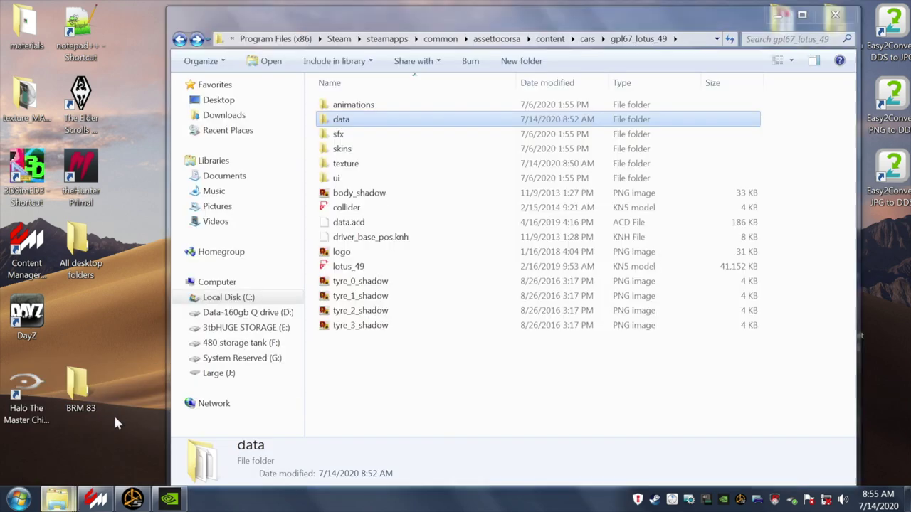
double_click(345, 165)
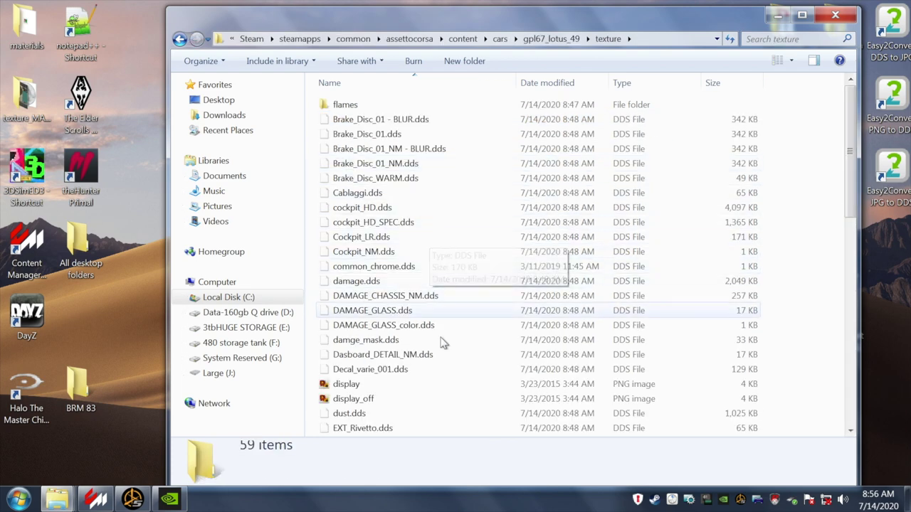
scroll(456, 348, down, 4)
scroll(464, 376, down, 4)
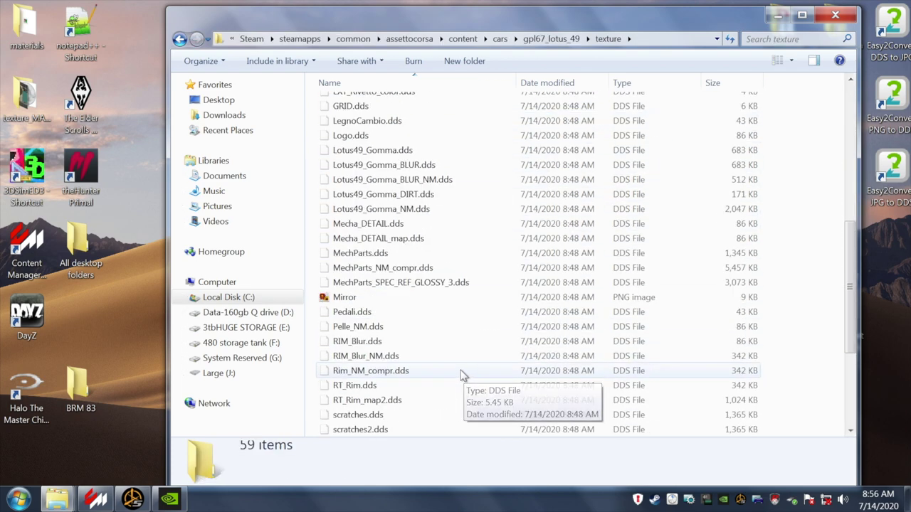
scroll(459, 359, up, 4)
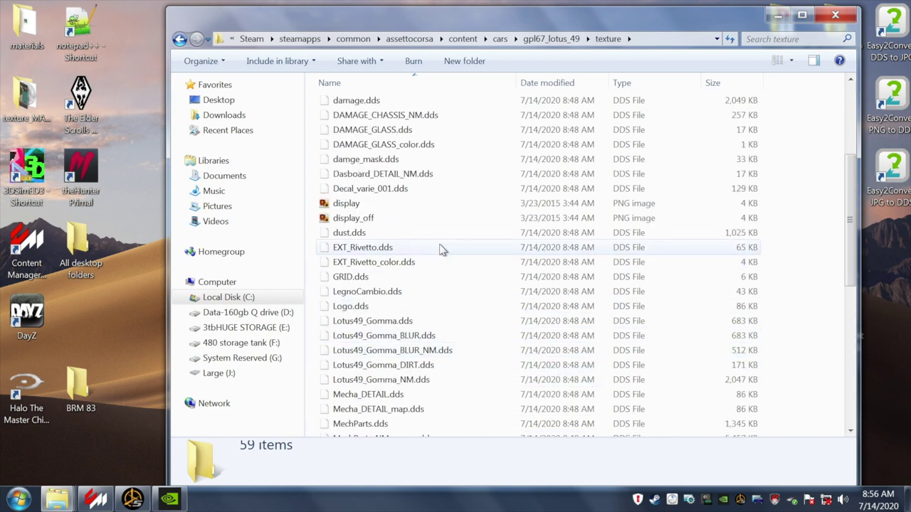
scroll(441, 247, up, 2)
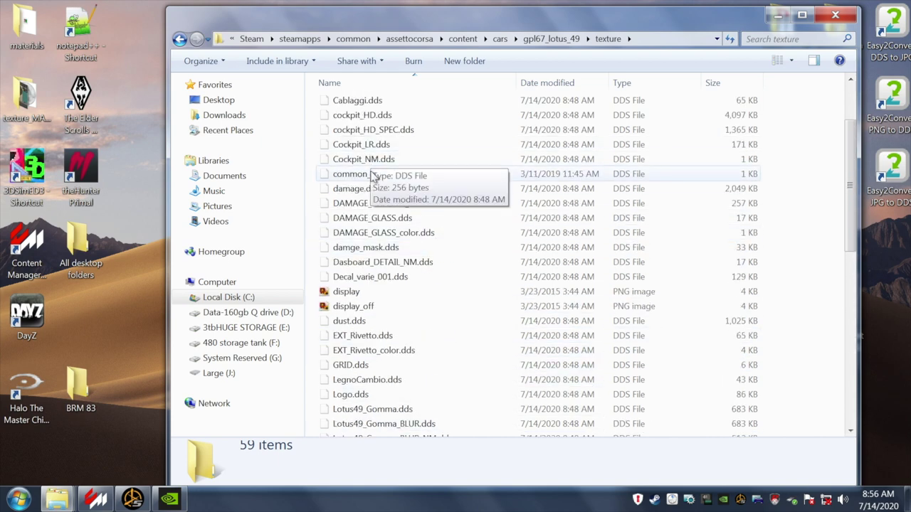
click(180, 39)
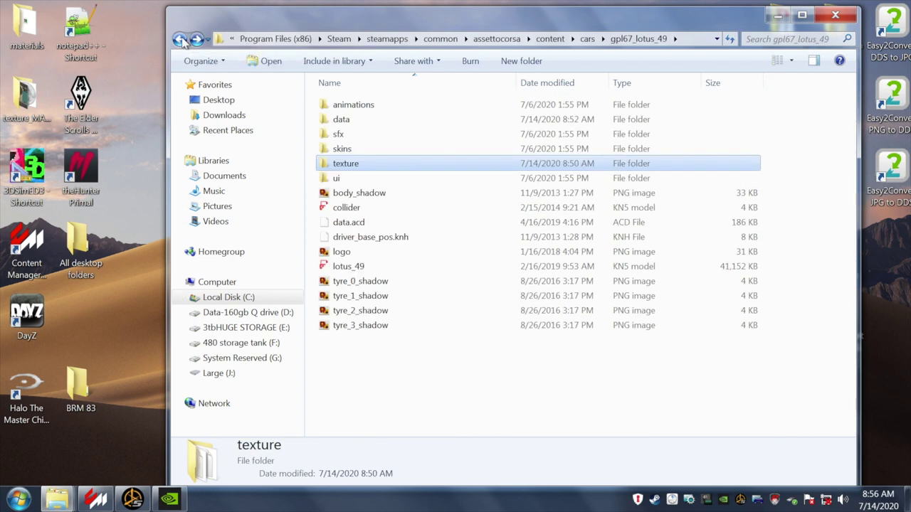
- Create a folder named materials inside gpl67_lotus_49 and open it
right_click(429, 381)
mouse_move(589, 346)
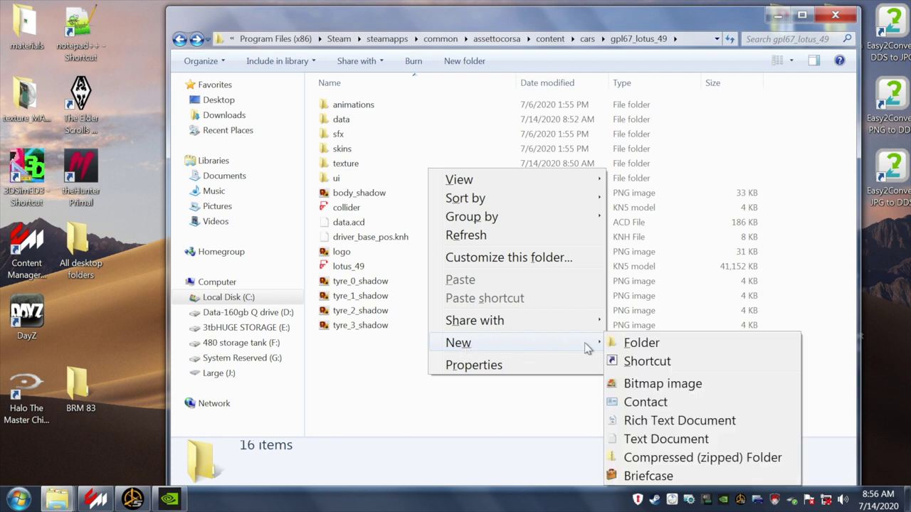
click(627, 344)
text(mat)
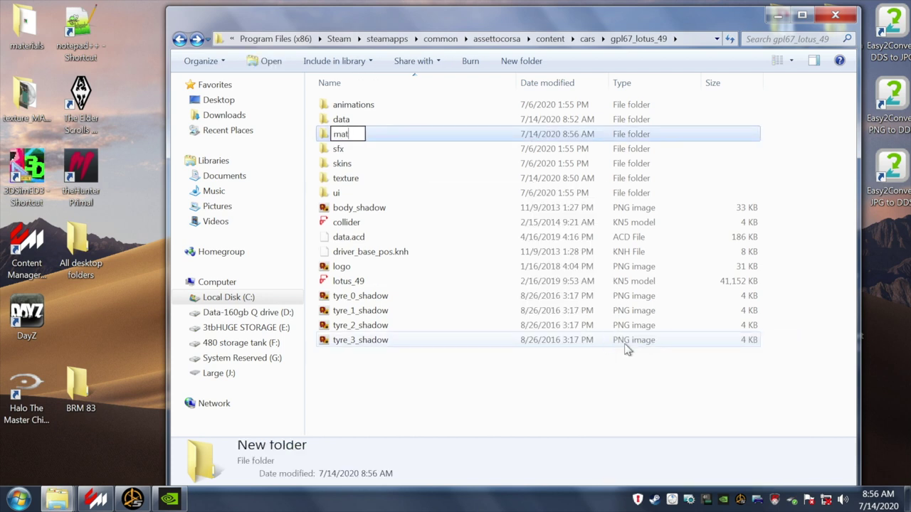
text(erials)
click(629, 375)
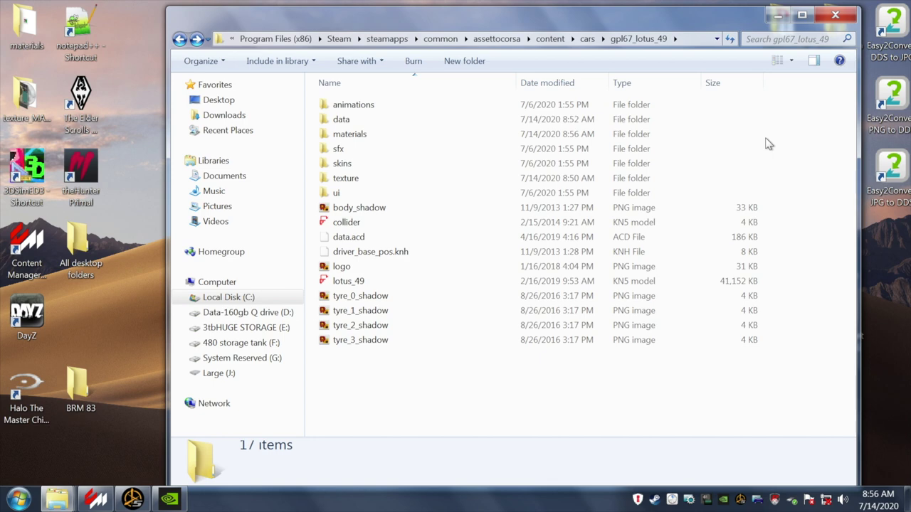
click(341, 137)
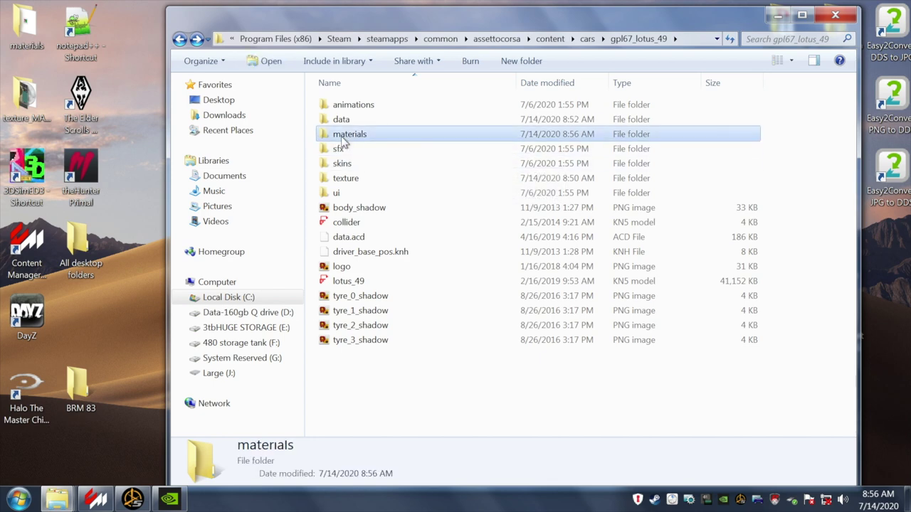
double_click(342, 137)
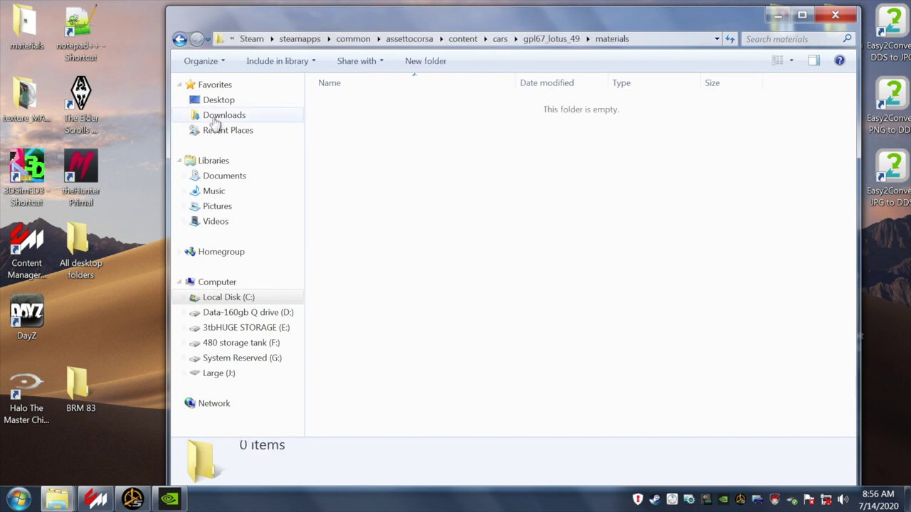
- Look through the desktop folders materials, texture_MASTER and All desktop folders, closing each one after checking it
double_click(23, 32)
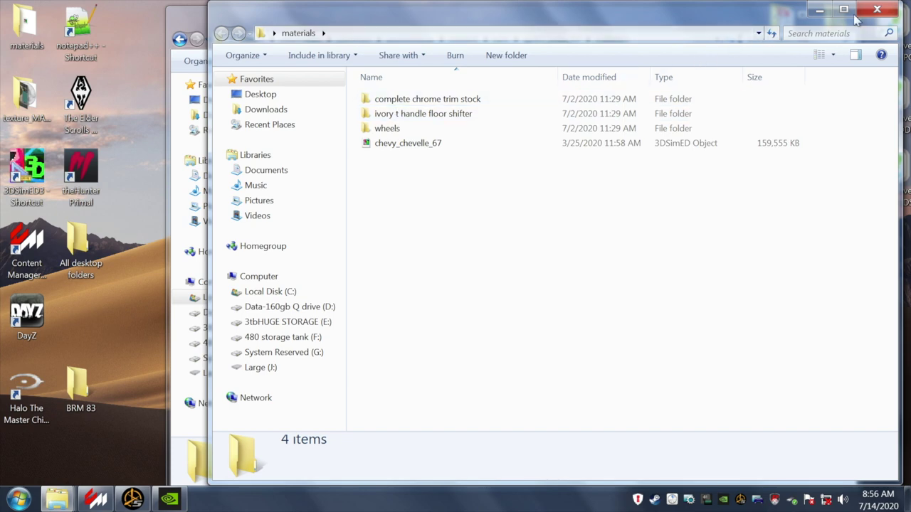
click(887, 12)
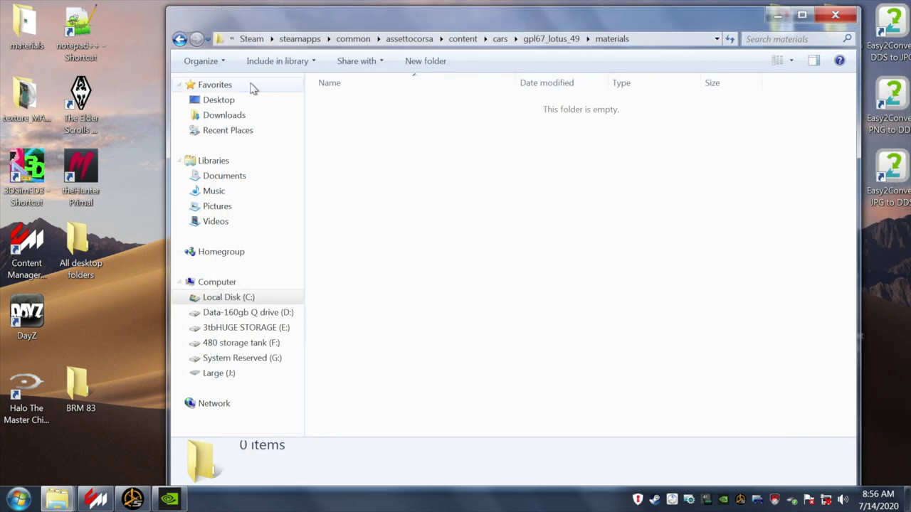
double_click(28, 107)
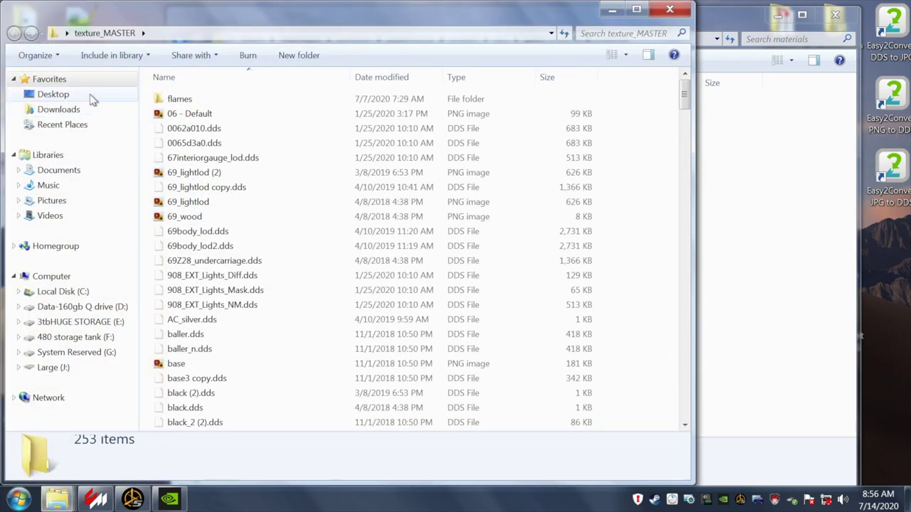
click(661, 13)
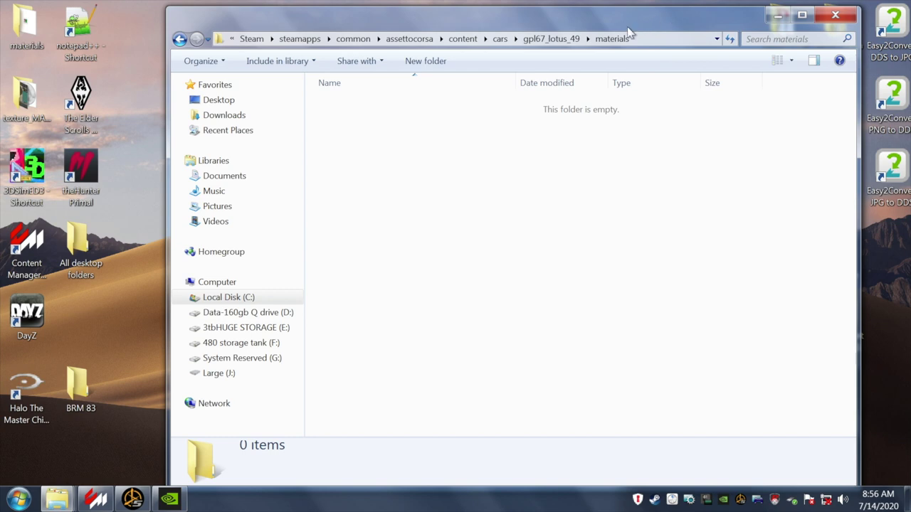
double_click(92, 258)
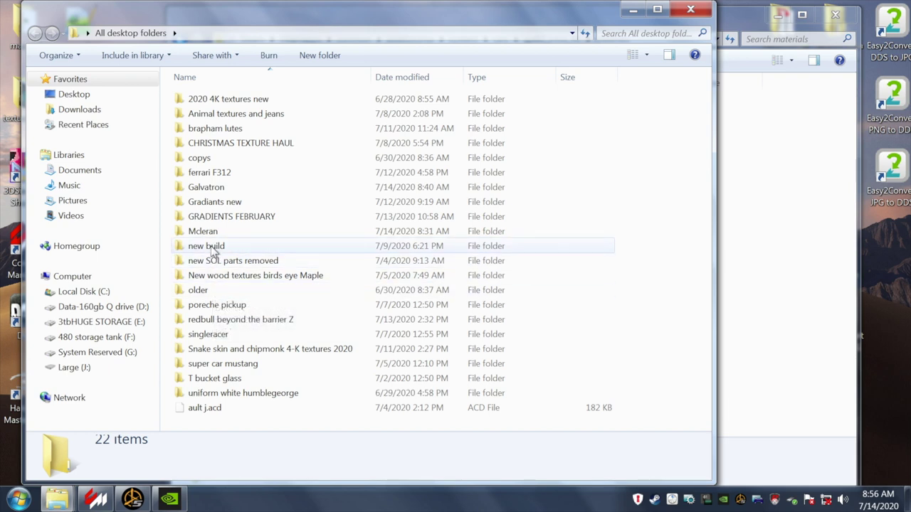
mouse_move(218, 235)
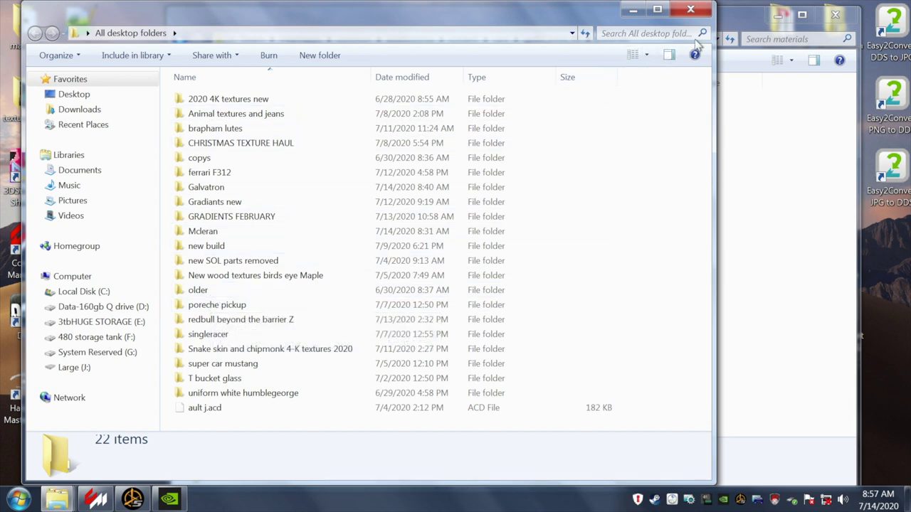
click(690, 9)
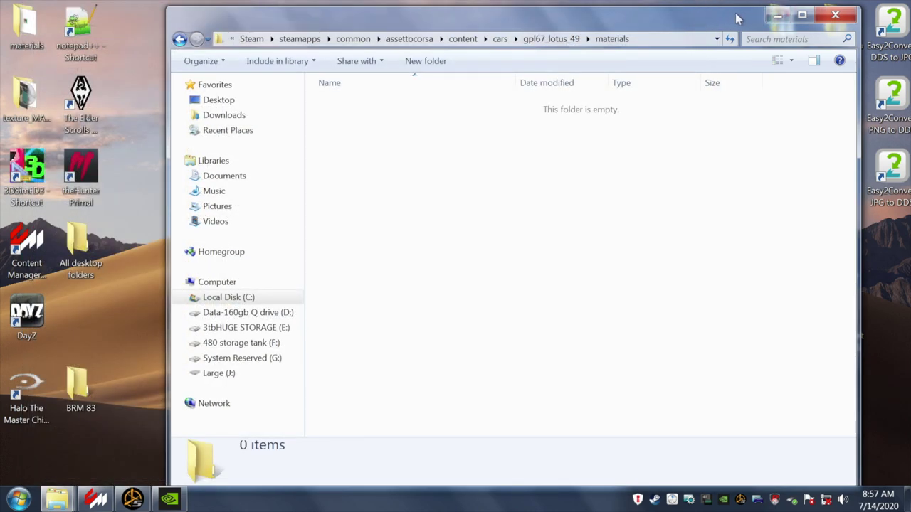
- Open the ALL NEW PACKS MATERIALS BT CAR folder inside the desktop folder assetto corsa Materials WareHouse
drag(732, 20, 590, 35)
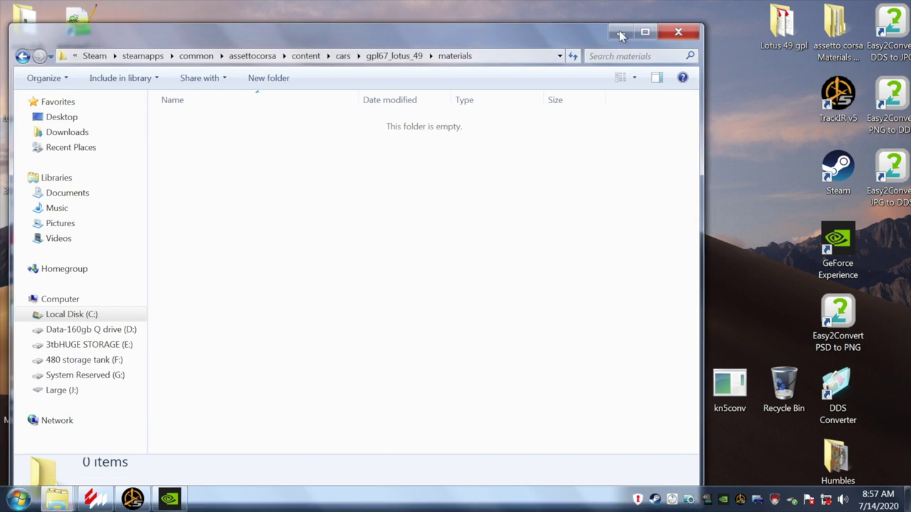
double_click(834, 28)
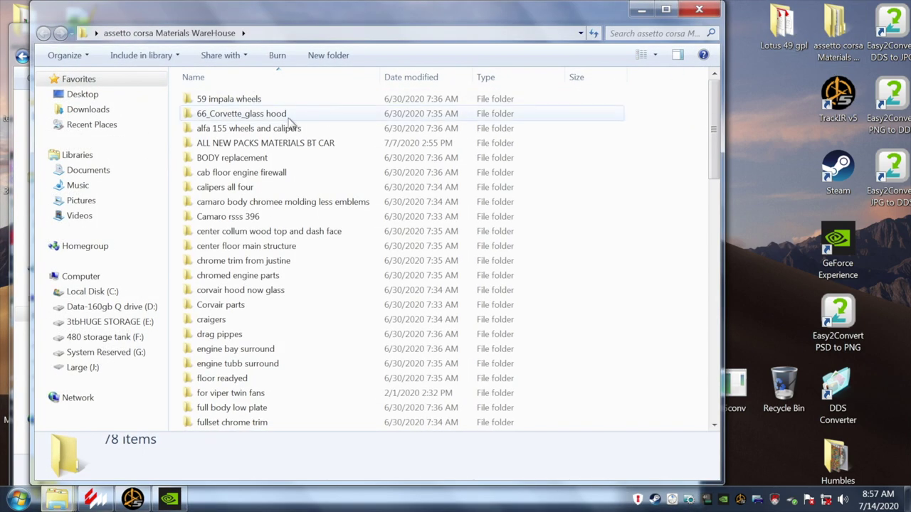
double_click(225, 145)
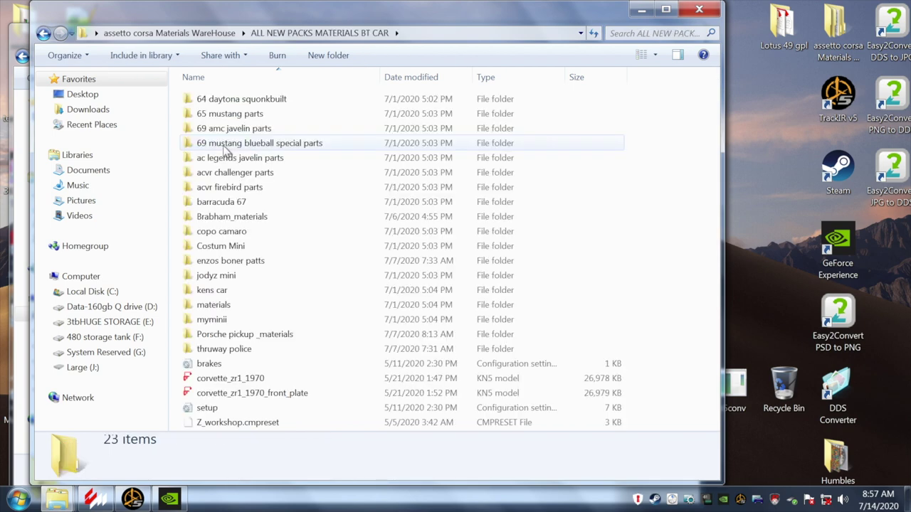
- Check the materials folder of 69 amc javelin parts and return to the ALL NEW PACKS MATERIALS BT CAR folder
double_click(227, 134)
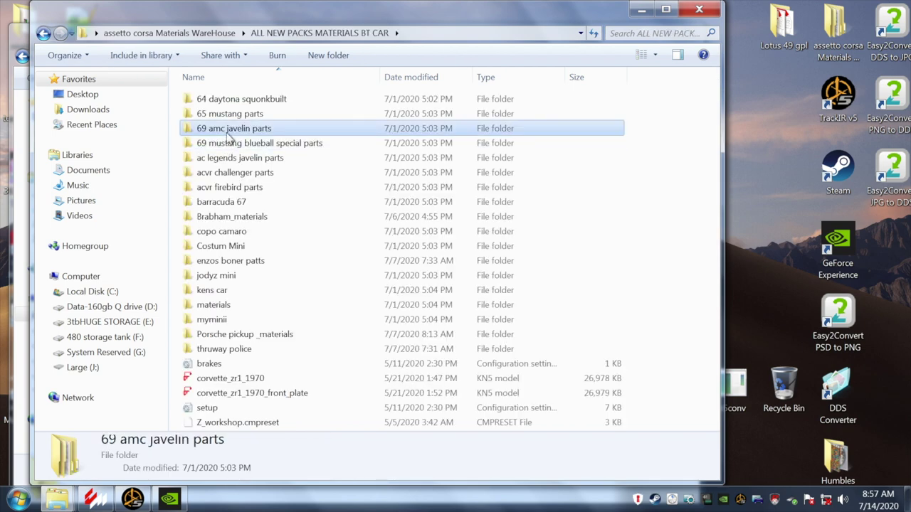
double_click(224, 104)
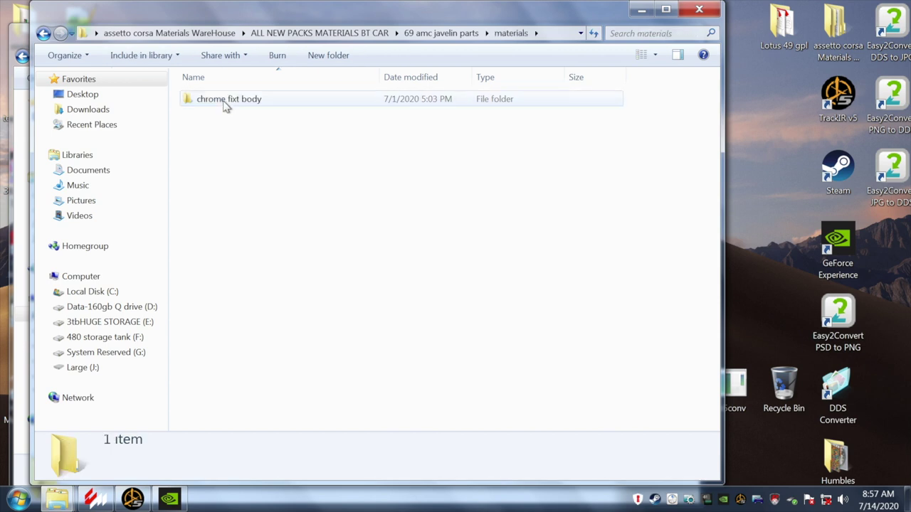
click(43, 33)
click(44, 33)
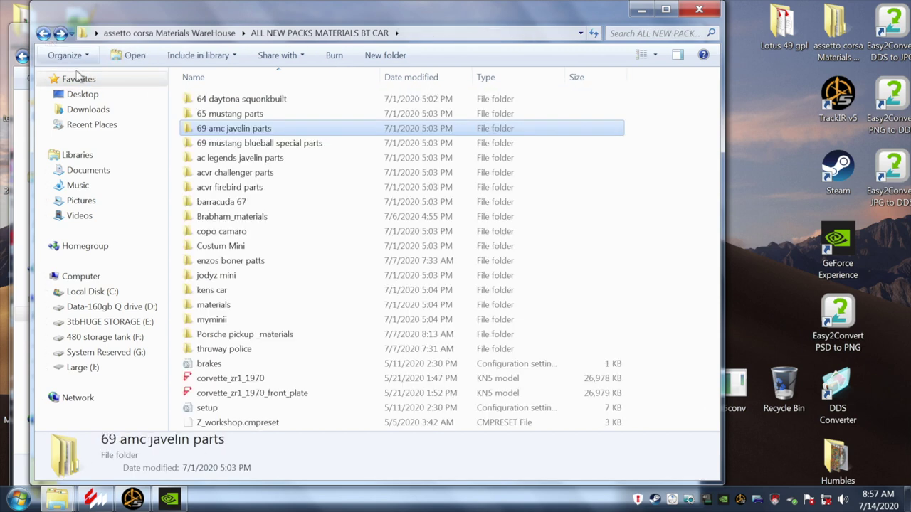
- Copy the correct single axle folder from the toolbox folder of ac legends javelin parts
double_click(235, 158)
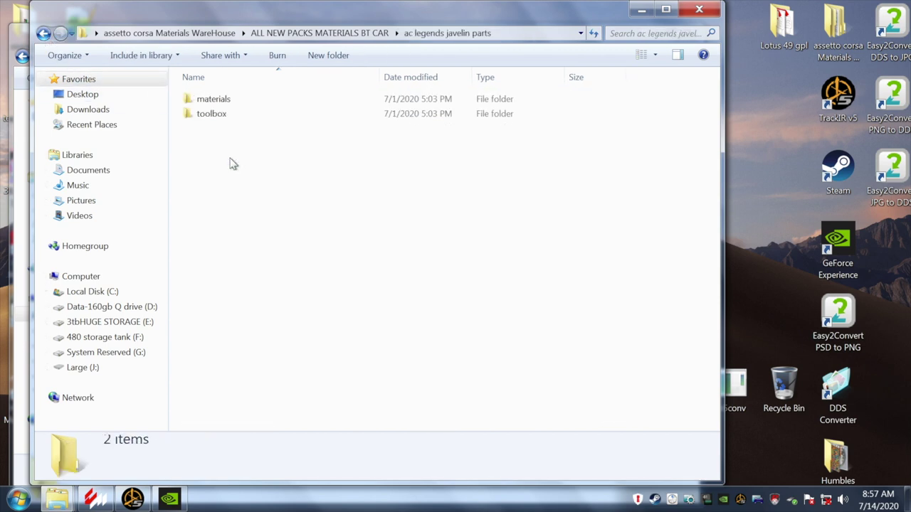
double_click(218, 114)
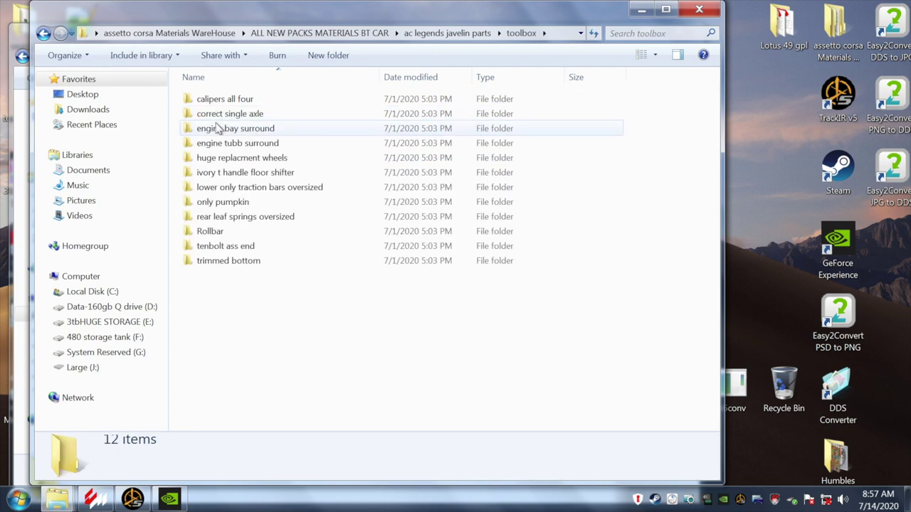
click(218, 116)
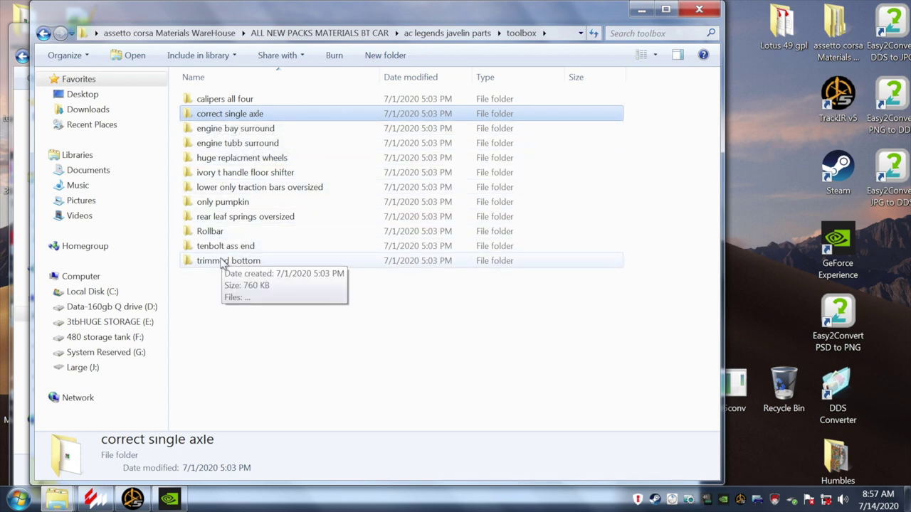
right_click(219, 116)
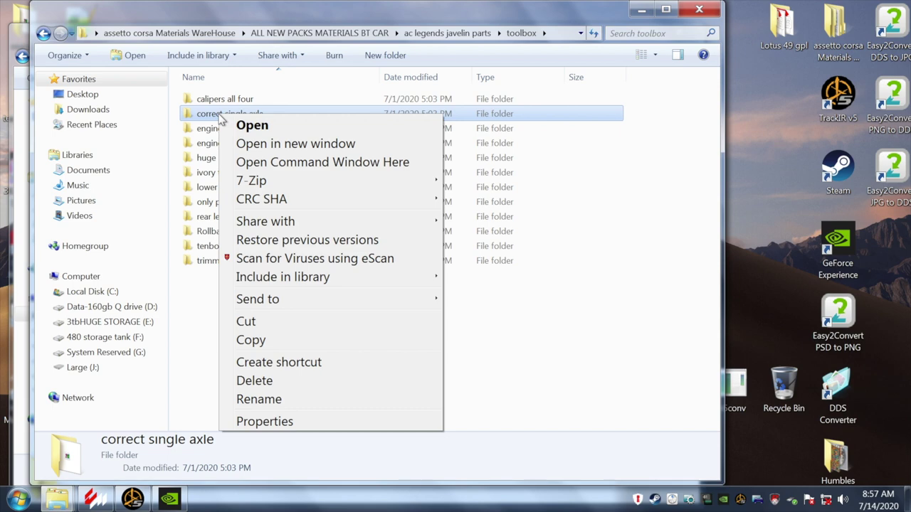
click(250, 340)
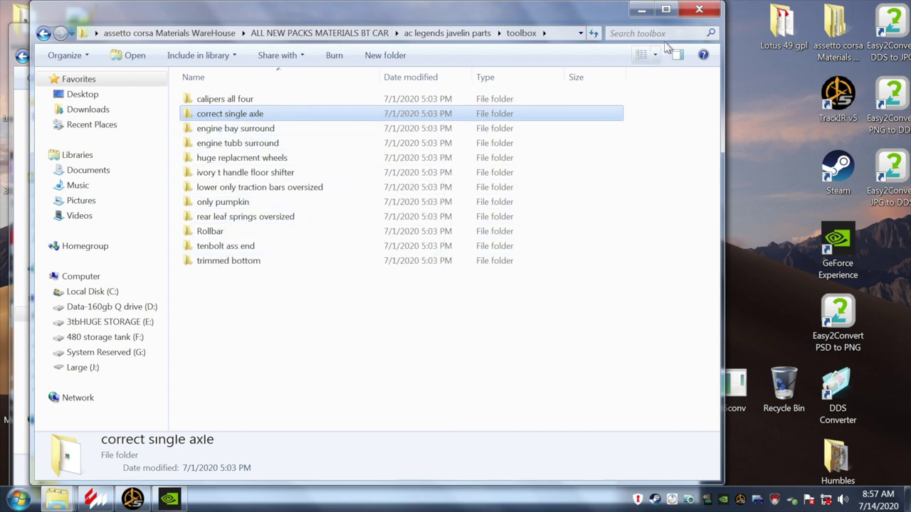
- Close the warehouse window, paste correct single axle into the gpl67_lotus_49 materials folder, and minimize the car folder window
click(698, 9)
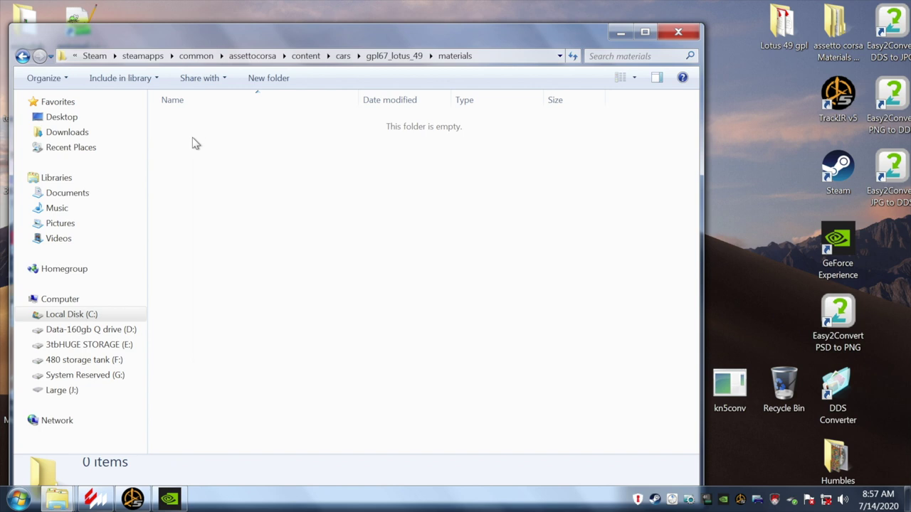
right_click(192, 140)
click(225, 249)
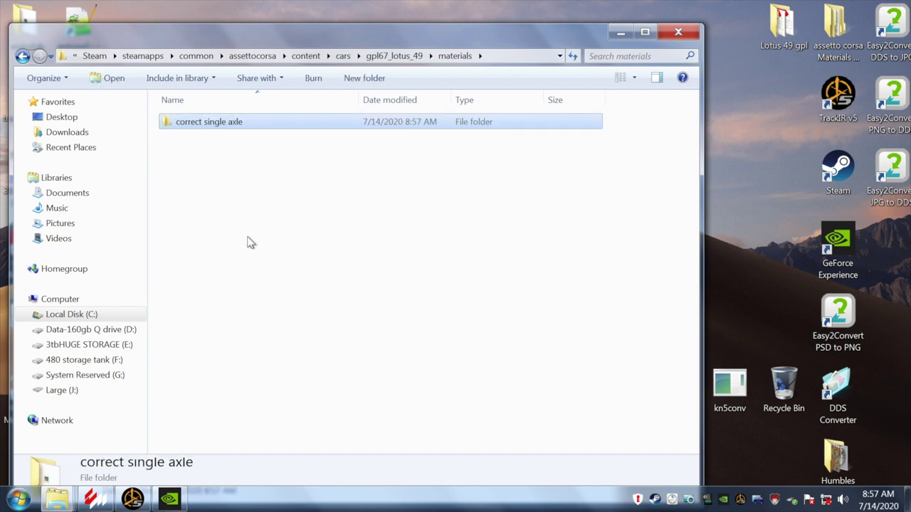
click(23, 56)
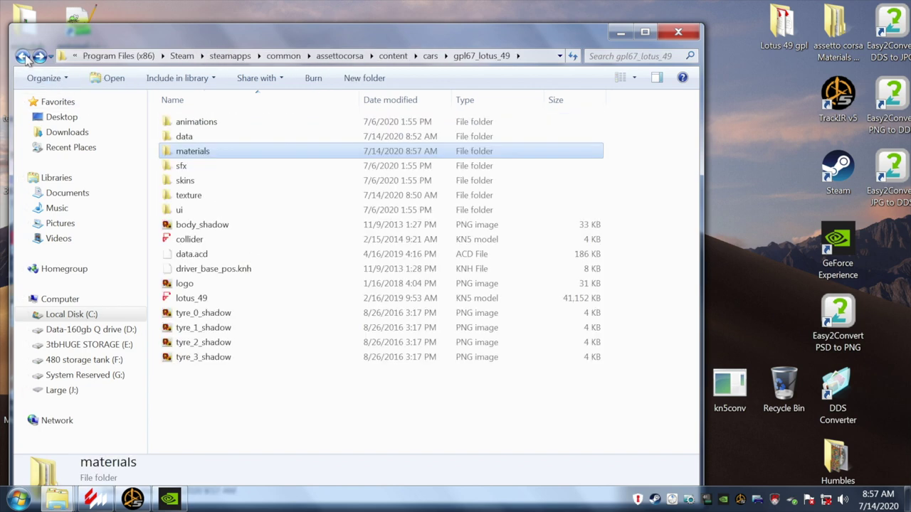
click(619, 34)
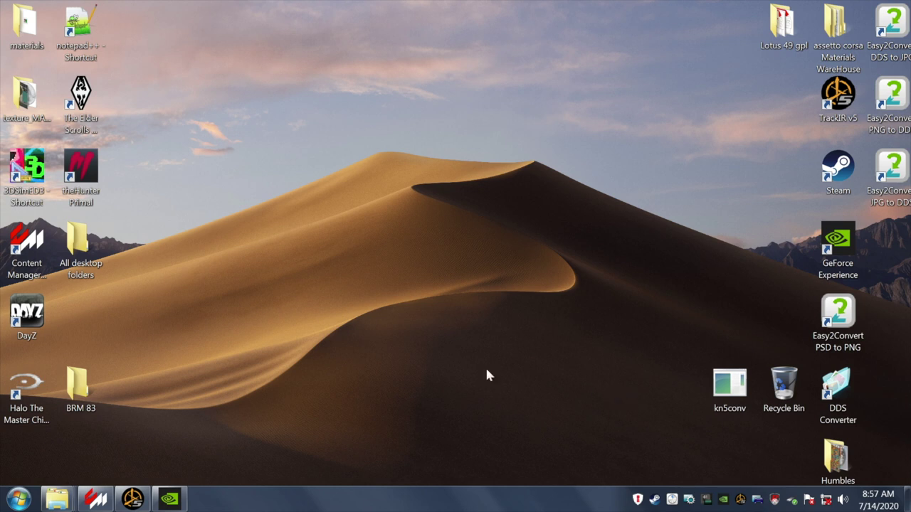
- Launch 3DSimED3 and import the lotus_49 KN5 model from gpl67_lotus_49, keeping object nesting and using the temporary texture folder
drag(24, 174, 566, 396)
double_click(577, 386)
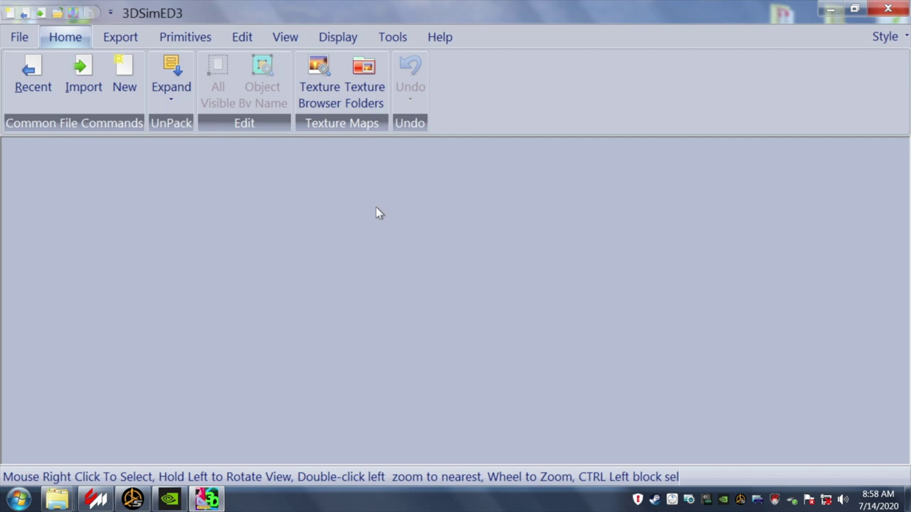
click(82, 84)
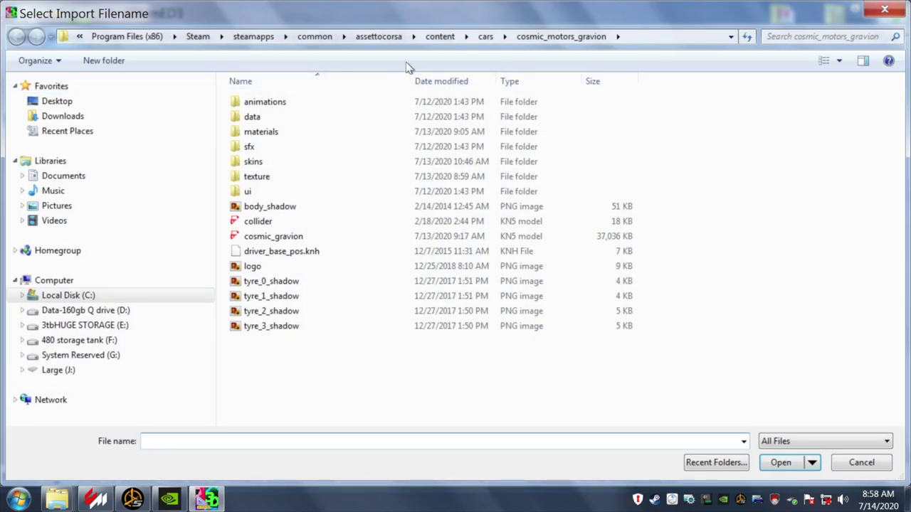
click(485, 37)
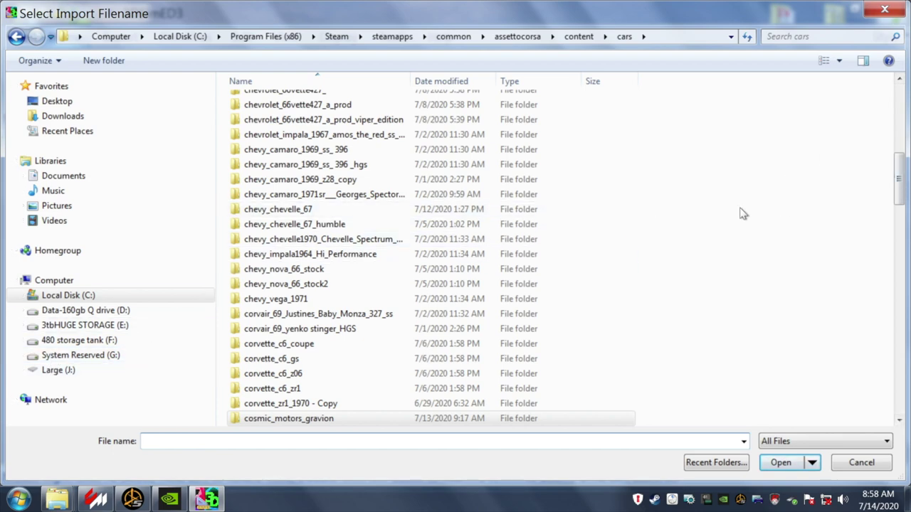
scroll(754, 210, down, 9)
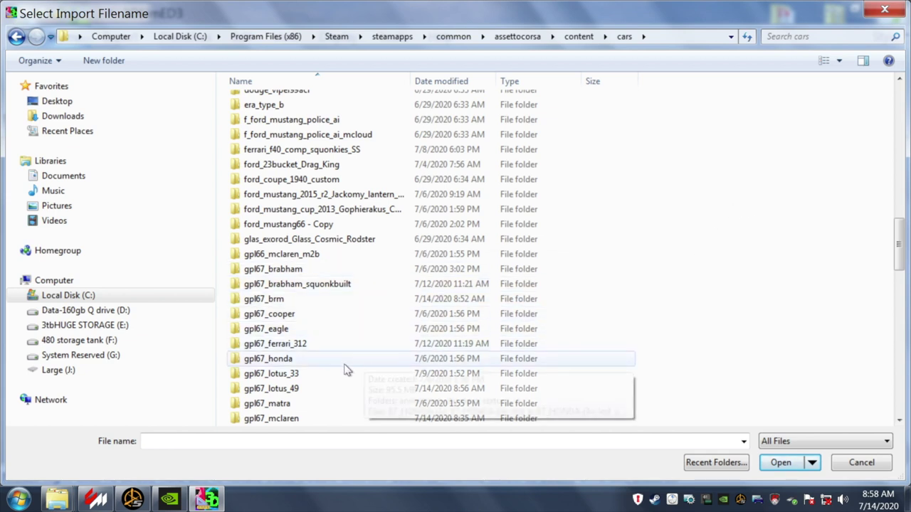
double_click(290, 388)
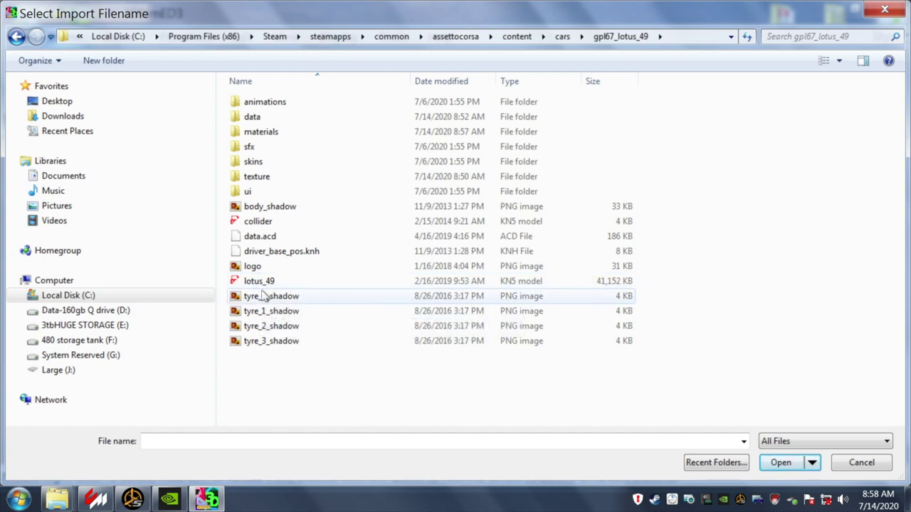
double_click(258, 283)
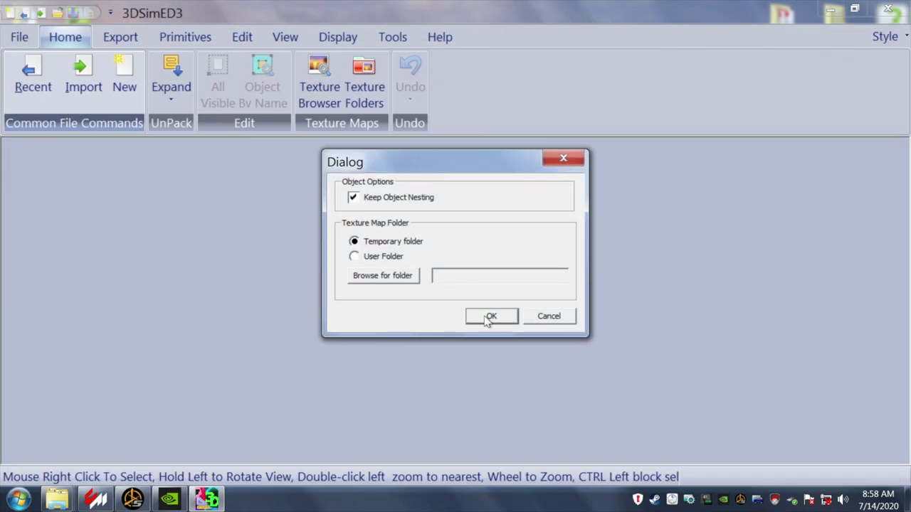
click(490, 318)
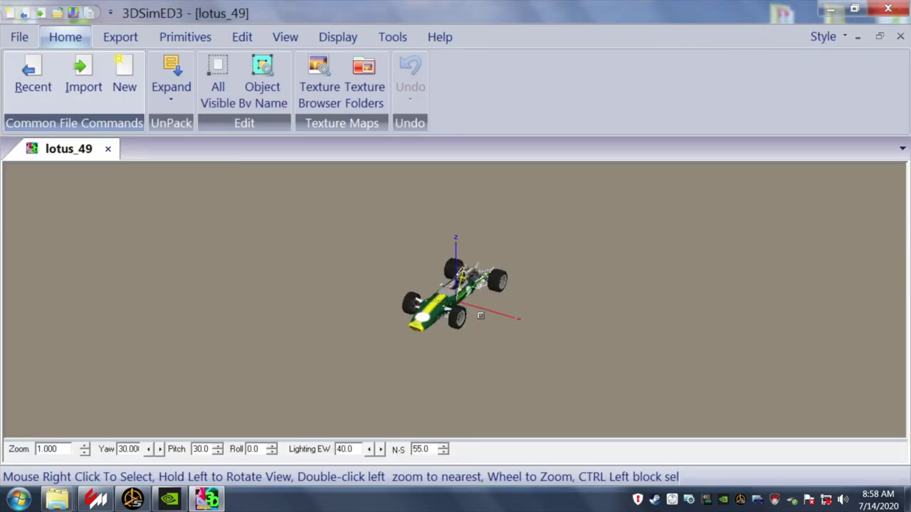
drag(496, 318, 486, 309)
scroll(486, 309, up, 3)
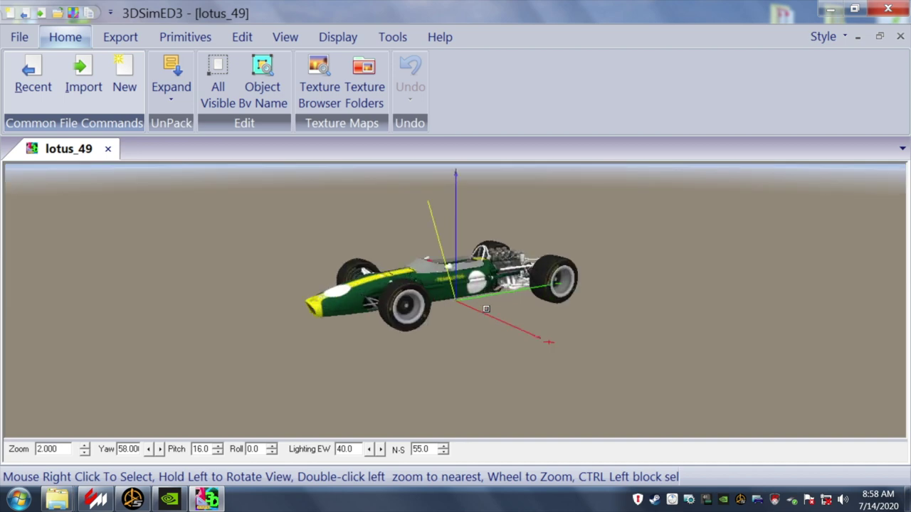
scroll(487, 307, up, 1)
mouse_move(488, 306)
mouse_down()
mouse_move(430, 309)
mouse_move(428, 300)
mouse_move(482, 301)
mouse_up()
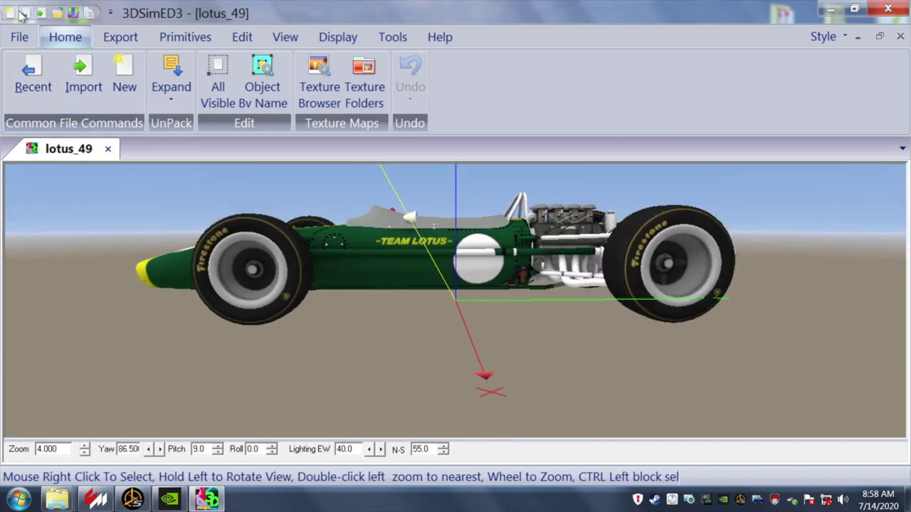
- Save the model as the SimEd (.3SE) file lotus_49 in the gpl67_lotus_49 materials folder, storing texture paths as relative
click(14, 41)
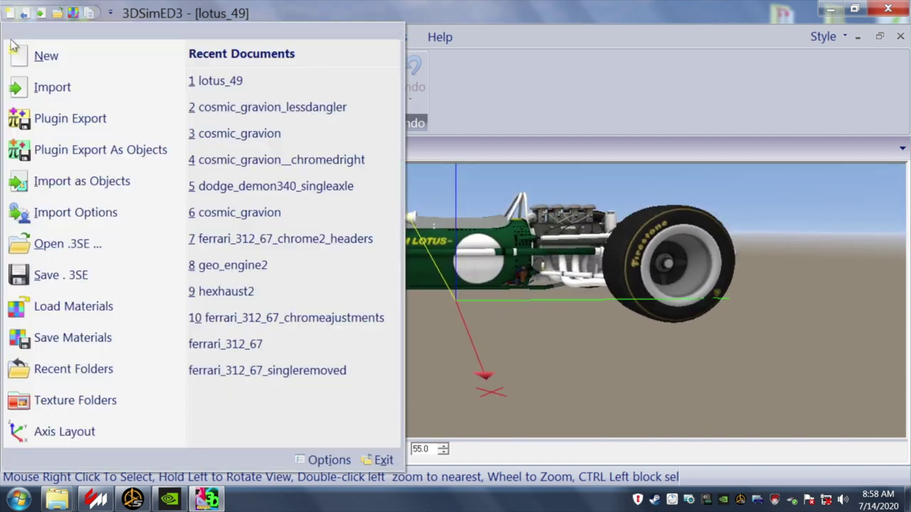
click(50, 276)
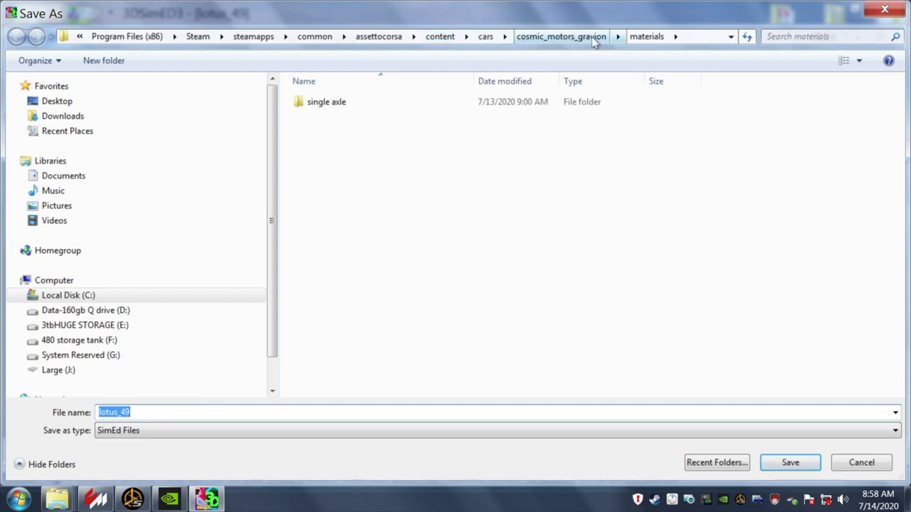
click(486, 38)
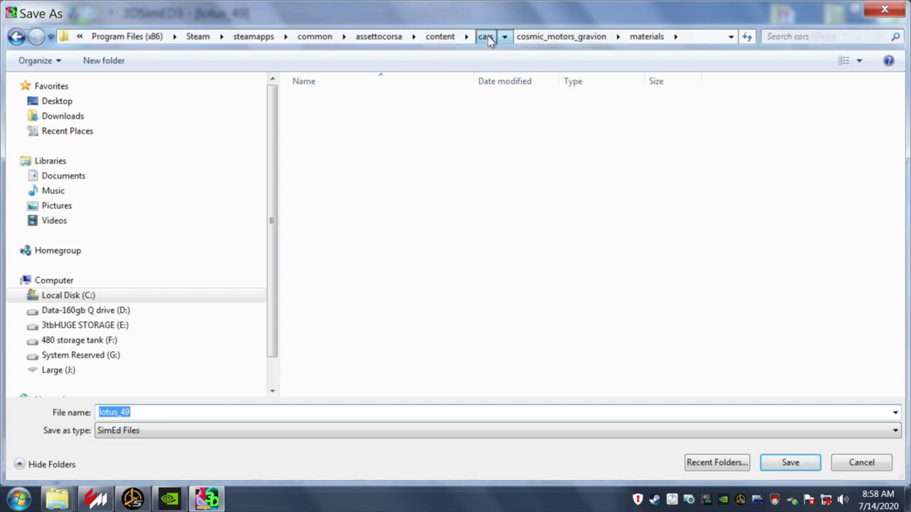
click(783, 230)
scroll(792, 223, down, 7)
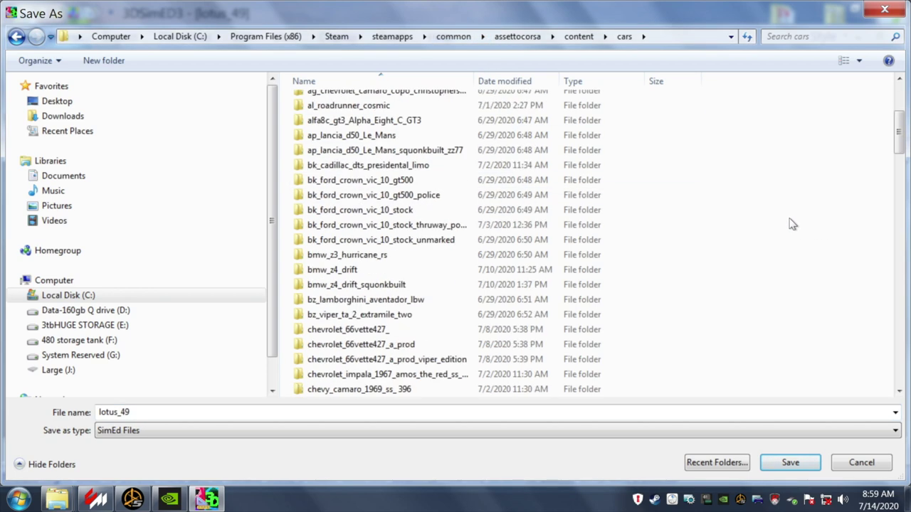
scroll(794, 224, down, 7)
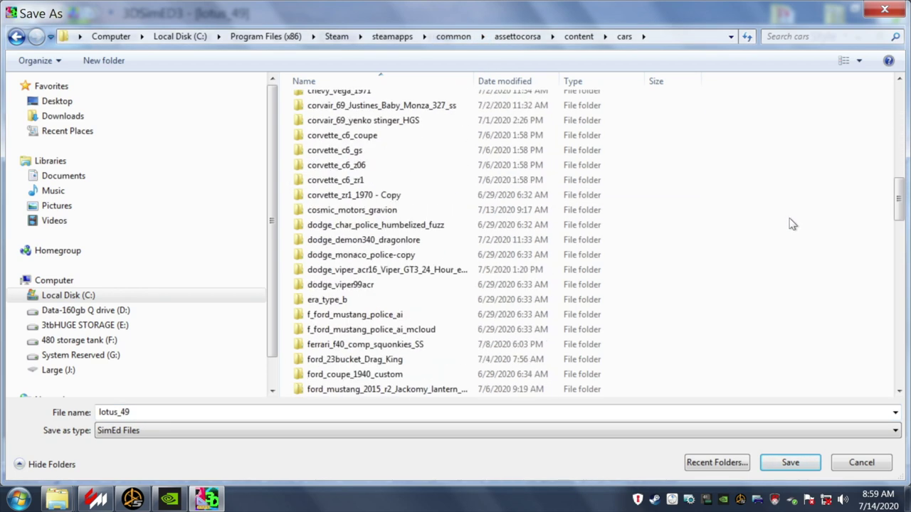
scroll(793, 224, down, 4)
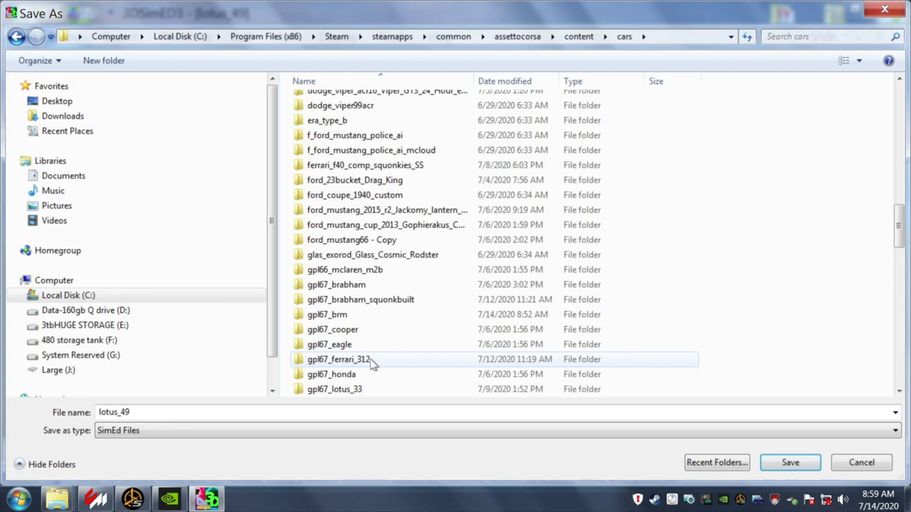
scroll(569, 302, down, 1)
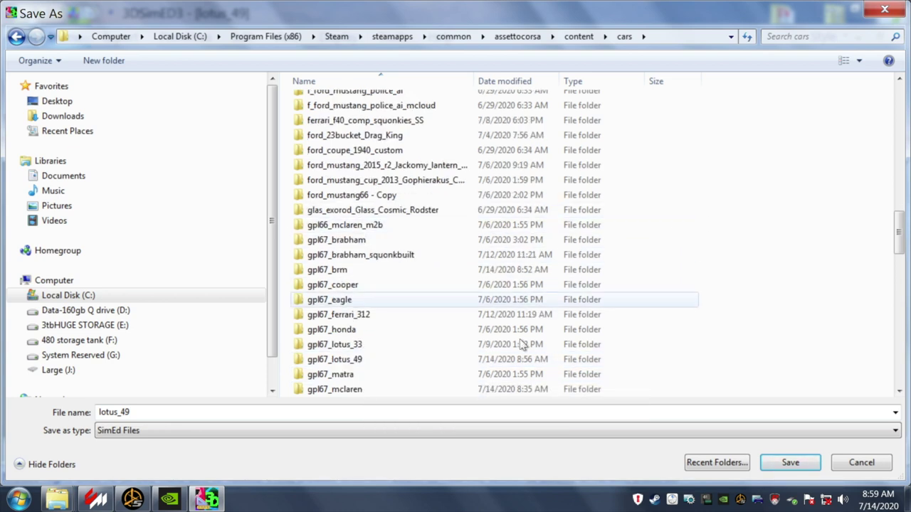
double_click(342, 359)
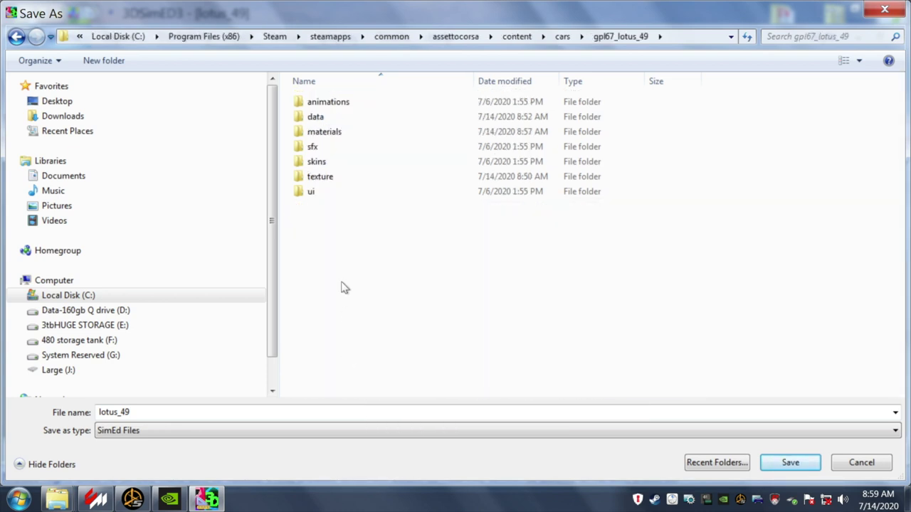
double_click(321, 133)
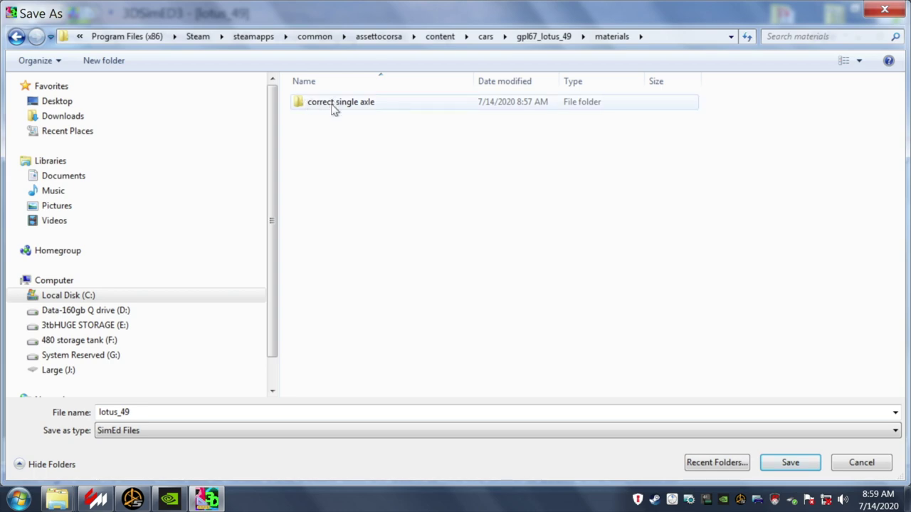
click(798, 461)
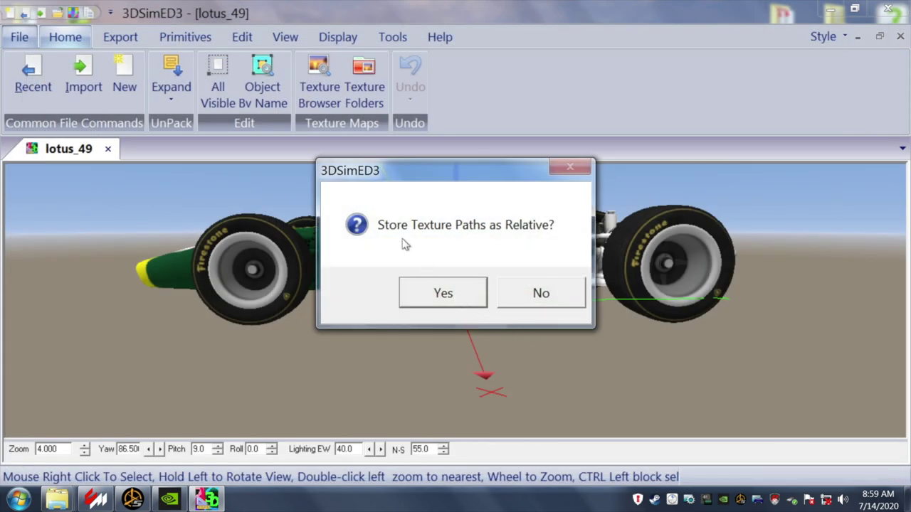
click(464, 291)
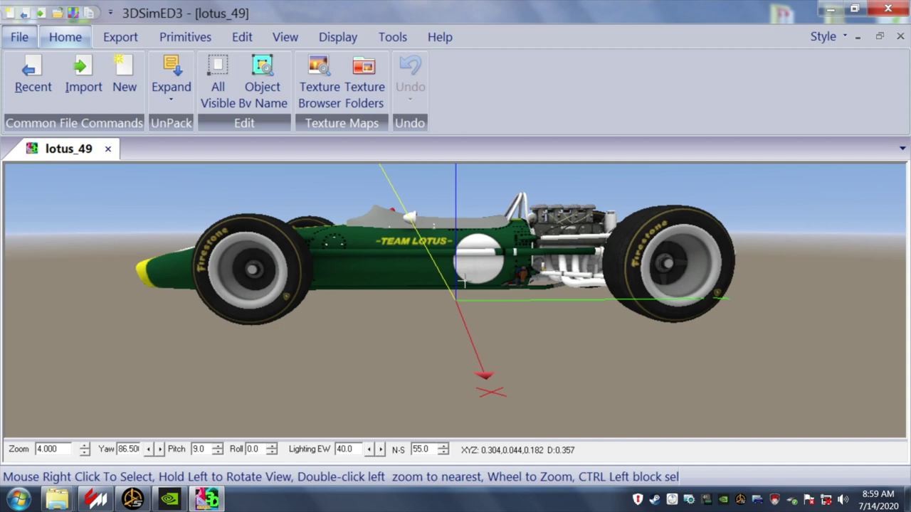
- Examine the Lotus 49 model's side from several pitch angles, from low to slightly above
drag(463, 281, 481, 274)
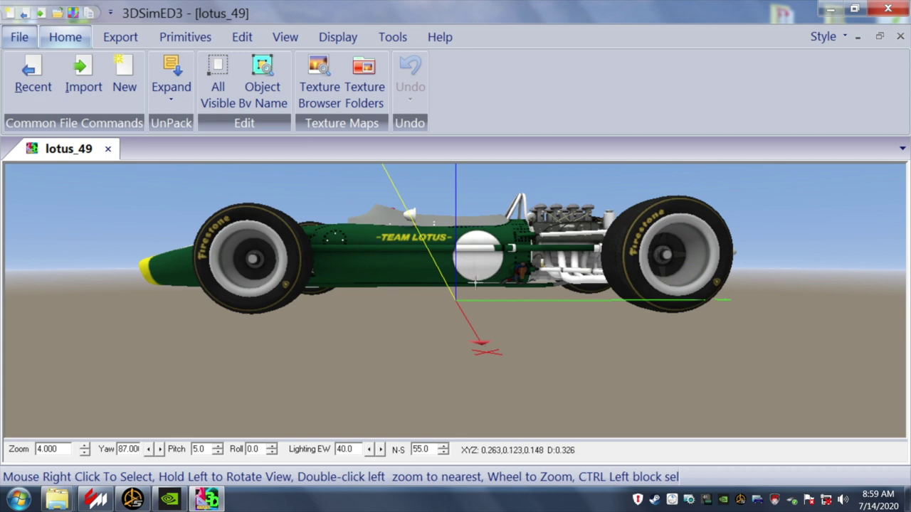
mouse_move(437, 279)
mouse_down()
mouse_move(448, 285)
mouse_move(436, 282)
mouse_up()
scroll(436, 283, down, 2)
scroll(435, 283, up, 2)
drag(435, 282, 433, 283)
scroll(433, 283, up, 2)
scroll(434, 283, down, 2)
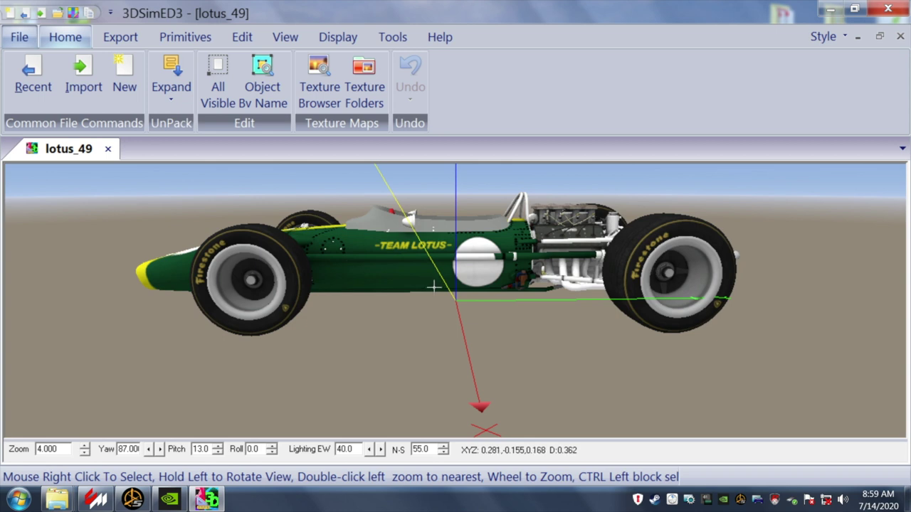
mouse_move(424, 314)
mouse_down()
mouse_move(415, 332)
mouse_move(425, 342)
mouse_move(472, 345)
mouse_move(451, 344)
mouse_move(469, 361)
mouse_move(452, 346)
mouse_move(426, 368)
mouse_move(432, 358)
mouse_up()
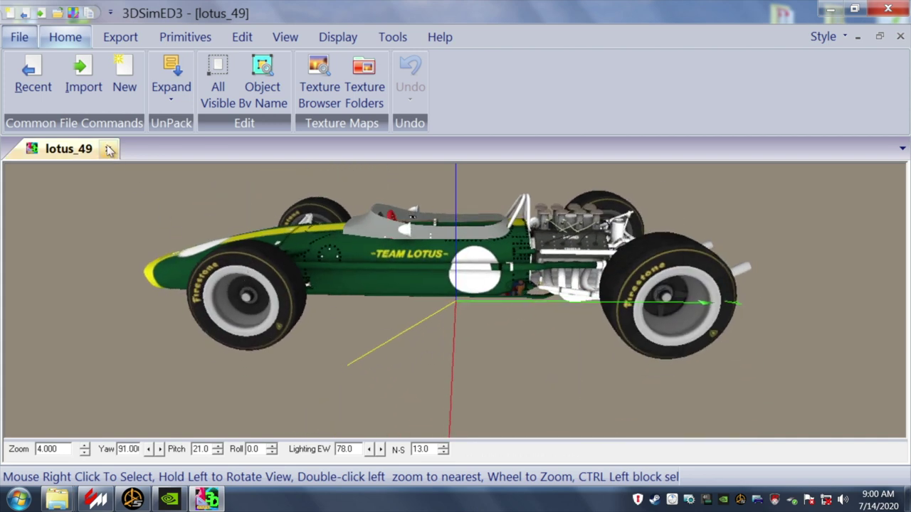
- Import the dodge_demon340_singleaxle model from the correct single axle folder inside the gpl67_lotus_49 materials folder
click(84, 71)
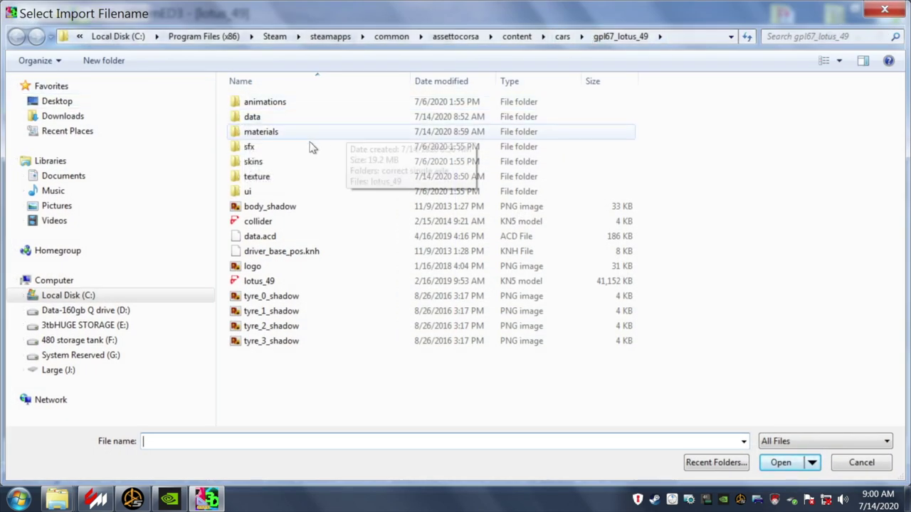
double_click(274, 133)
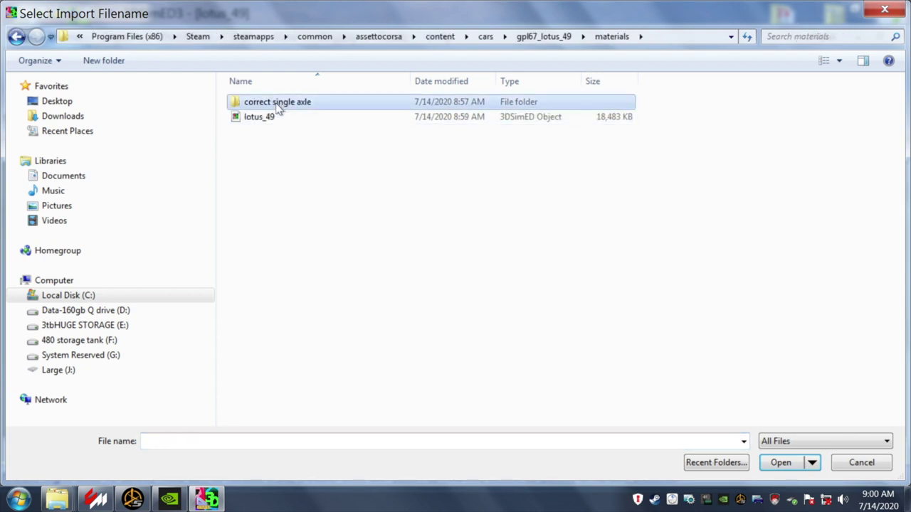
double_click(277, 105)
click(280, 106)
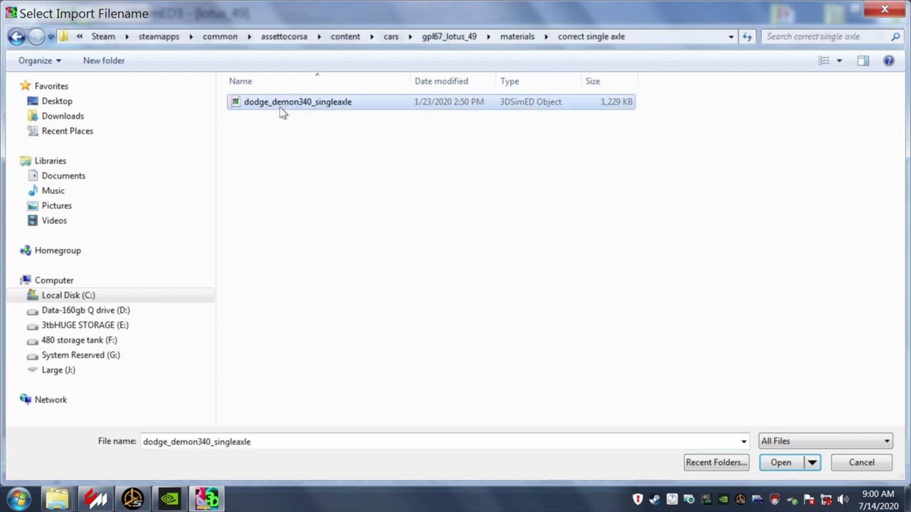
click(776, 464)
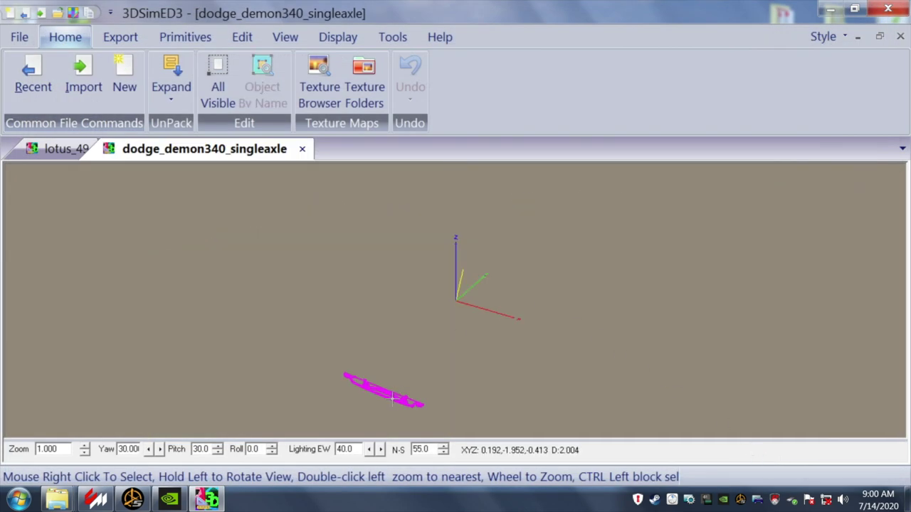
- Copy all of the single axle geometry, close its model, and paste the faces into lotus_49
click(242, 42)
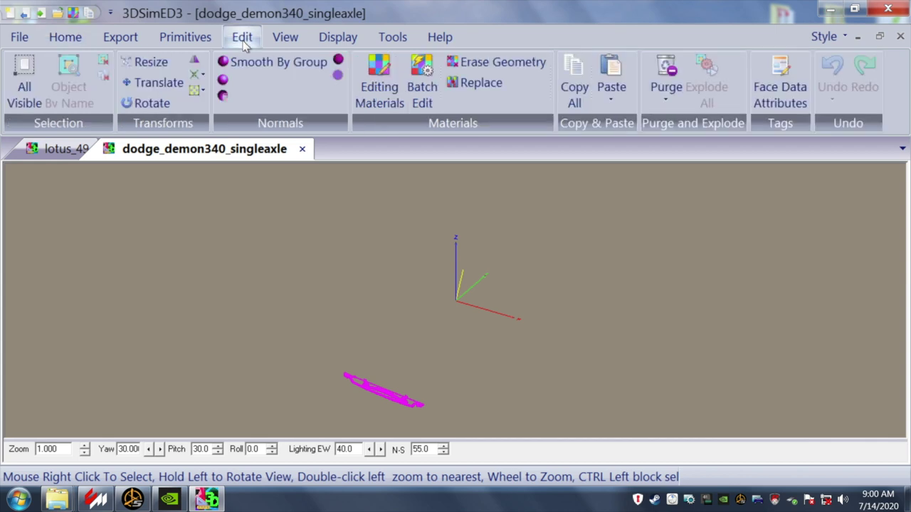
click(575, 99)
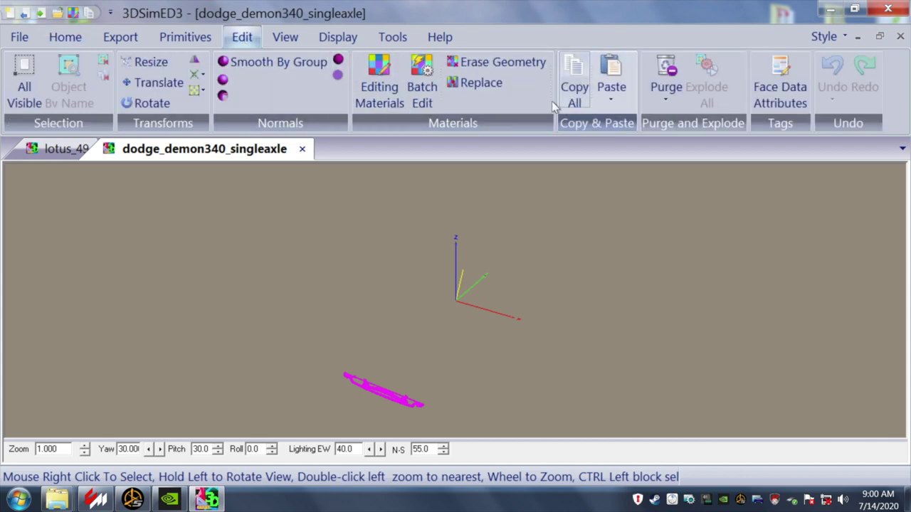
click(302, 151)
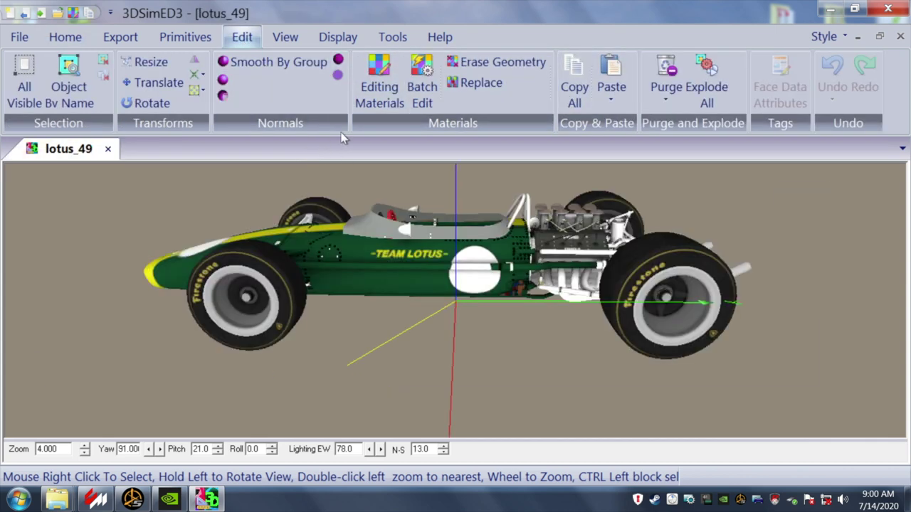
click(613, 101)
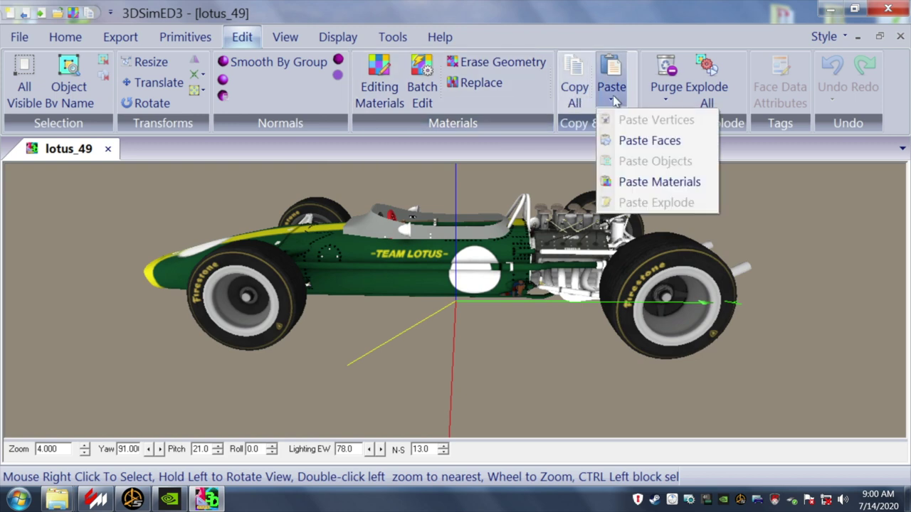
click(623, 142)
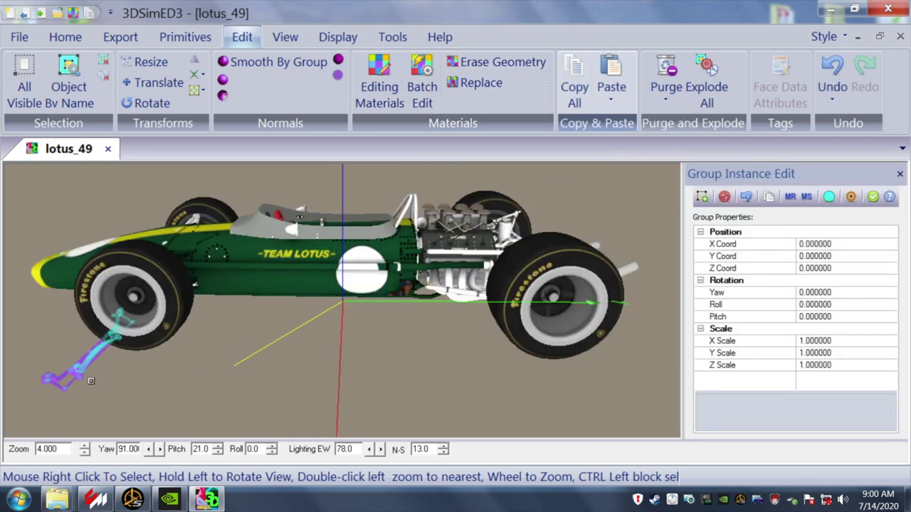
- Position the pasted axle group at Y 0.6, trying Z 0.4 before setting Z to 0.6
drag(185, 383, 207, 379)
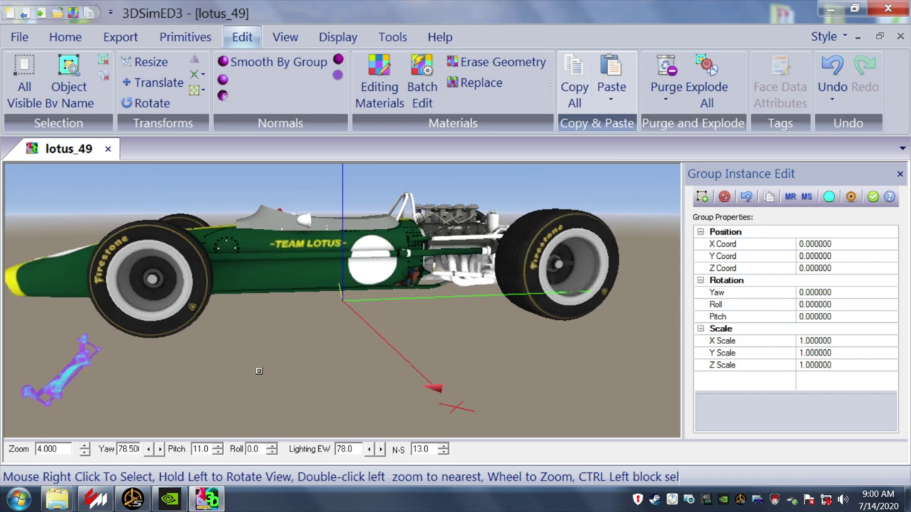
click(840, 260)
text(0.6)
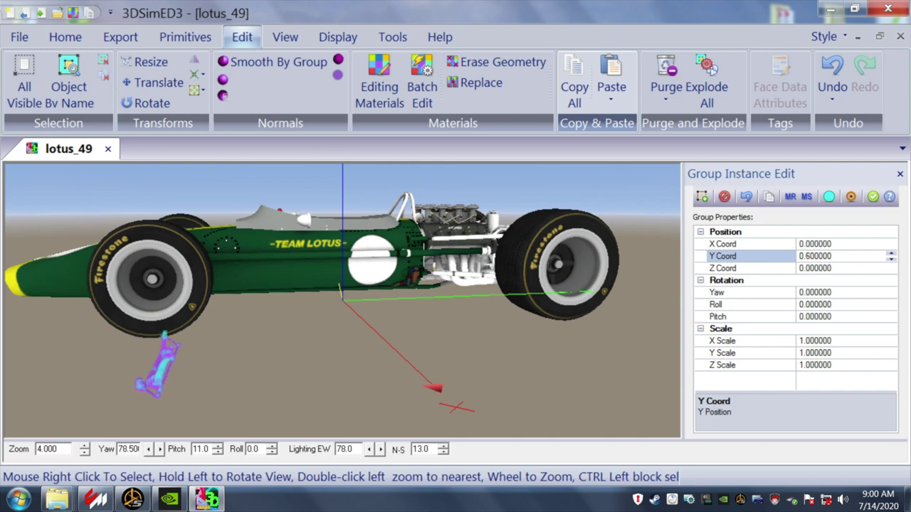
click(837, 271)
text(0.4)
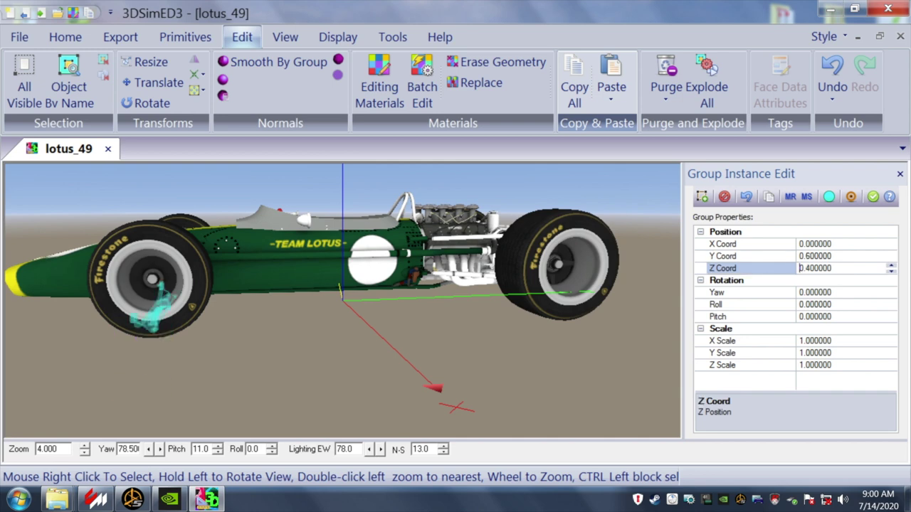
text(0.6)
- Adjust the axle group's Y coordinate through 0.63 and 0.64 to 0.67, checking it against the front wheels from above
drag(462, 430, 557, 321)
scroll(548, 319, down, 2)
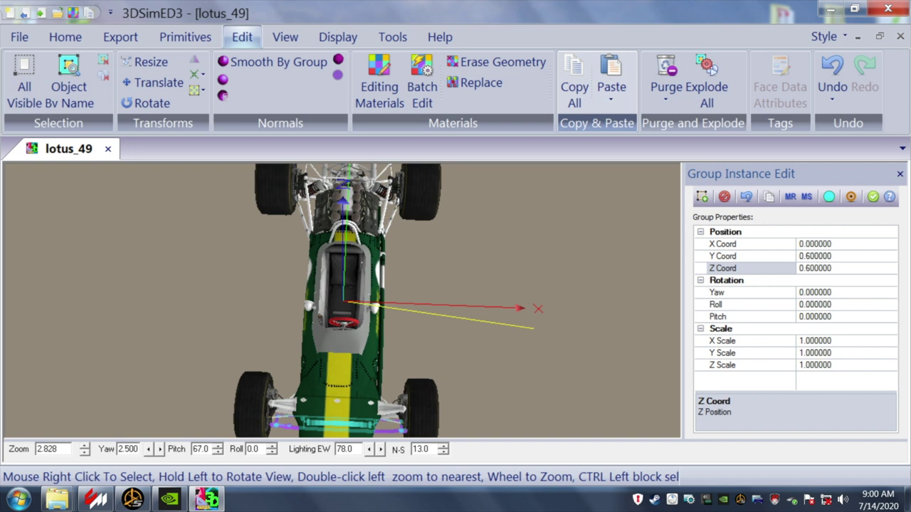
click(814, 257)
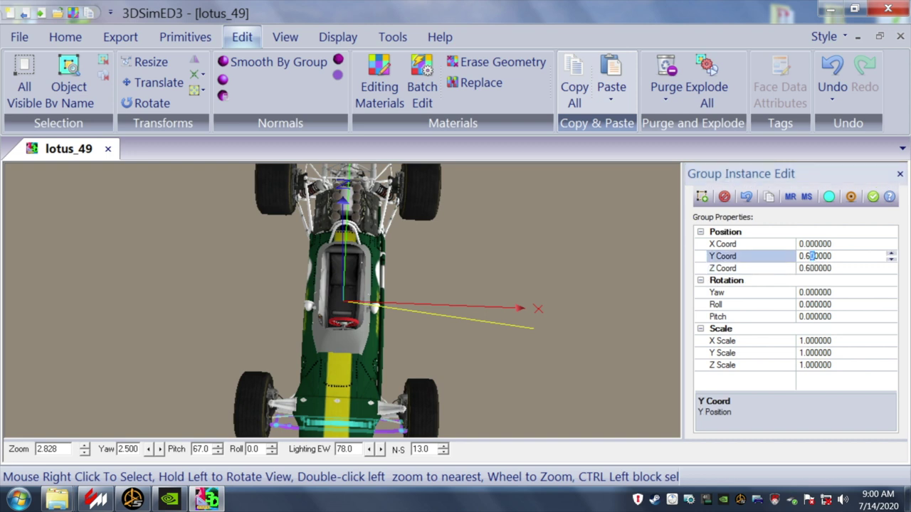
text(3)
click(640, 271)
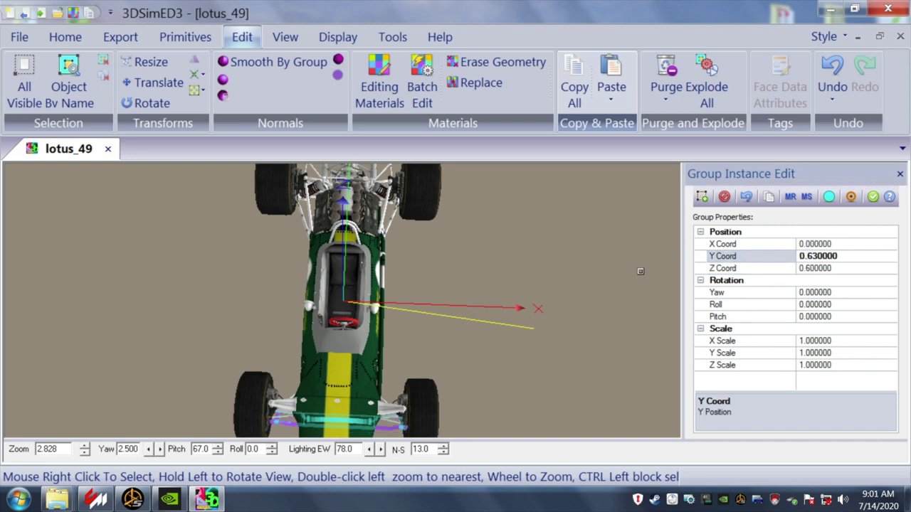
drag(811, 257, 817, 256)
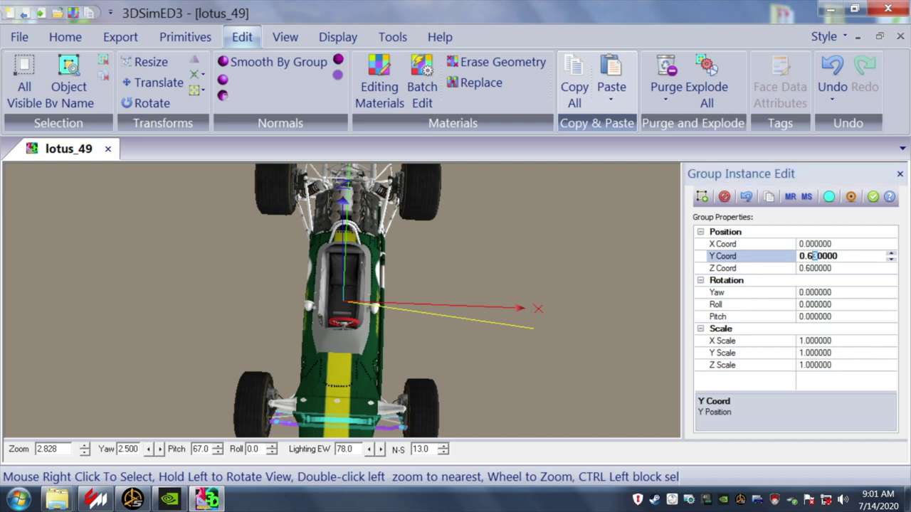
text(4)
click(611, 280)
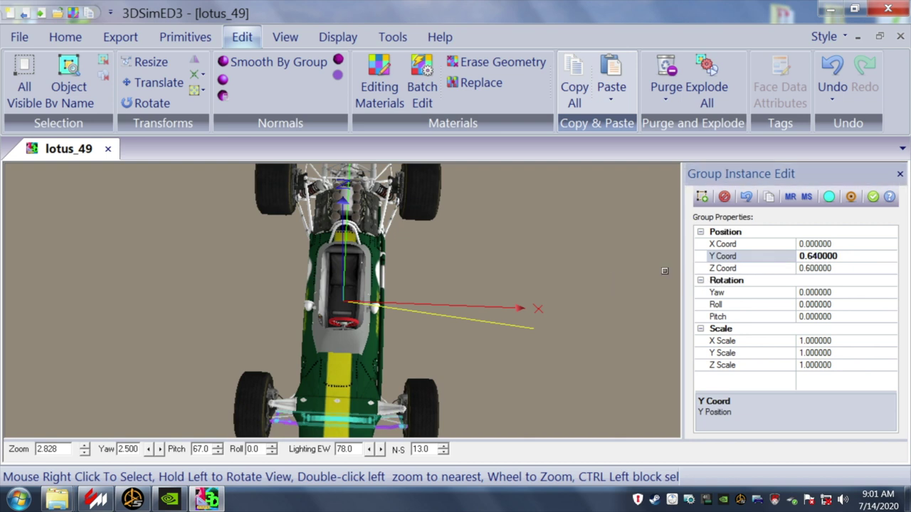
click(816, 256)
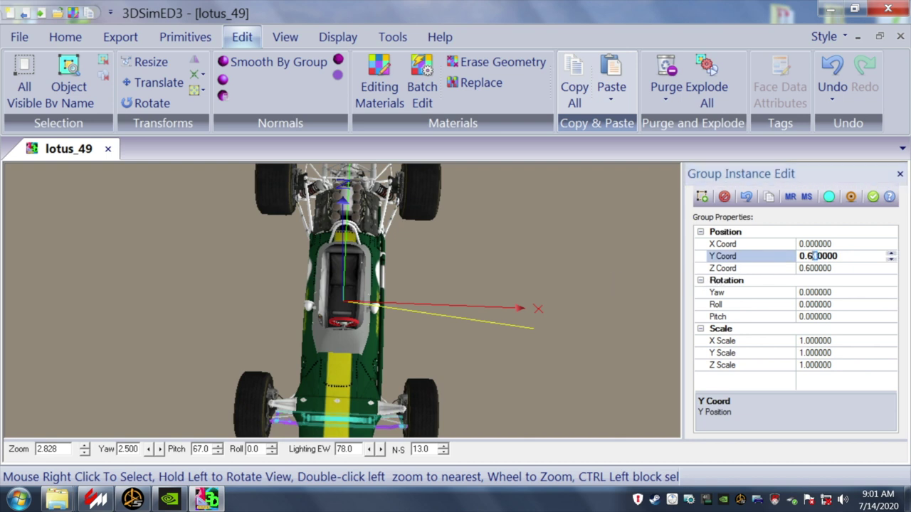
text(7)
click(648, 272)
- Adjust the axle group's height from the front view, trying Z 0.7 before setting Z to 0.67
drag(641, 274, 662, 253)
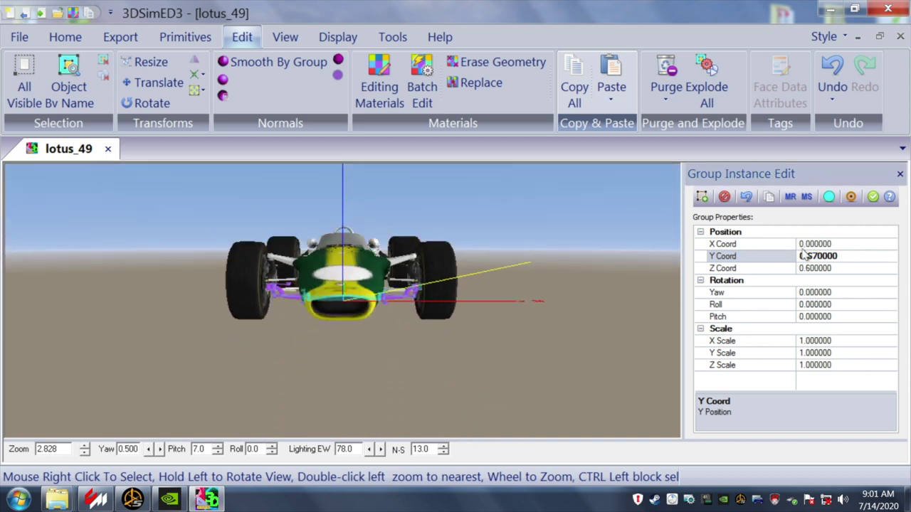
click(812, 270)
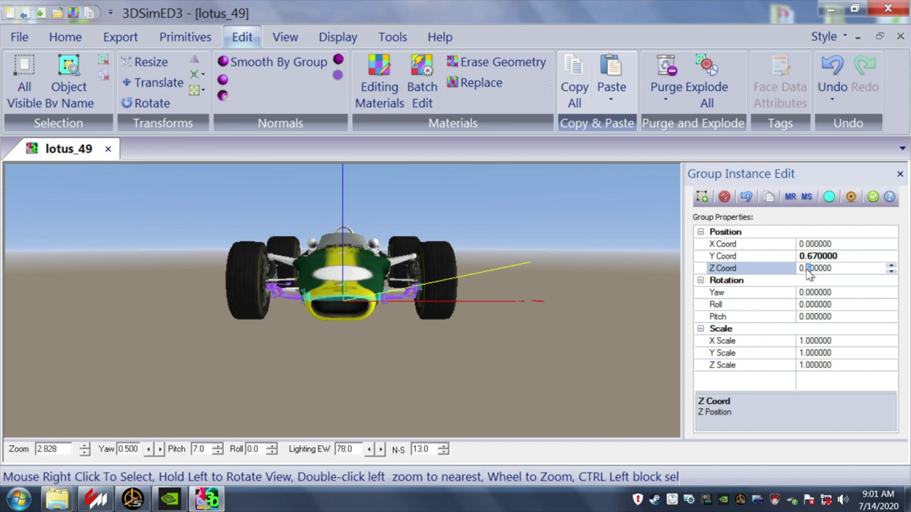
text(7)
click(632, 278)
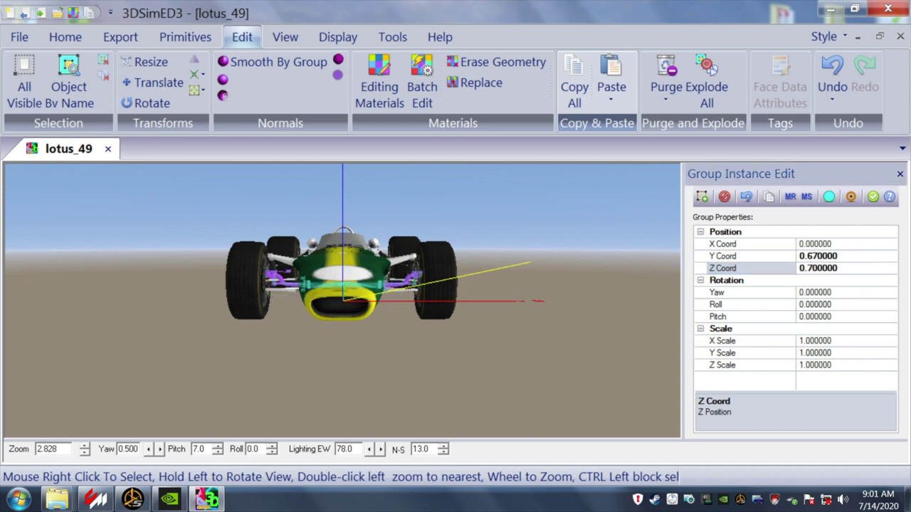
click(815, 268)
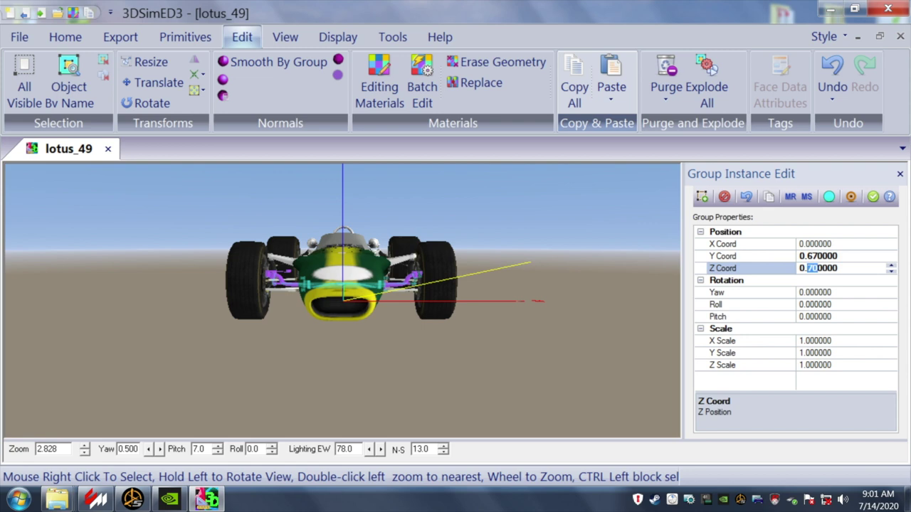
click(630, 301)
- Fine-tune the axle group's Y coordinate through 0.69 and 0.7 to 0.72, aligning it with the front wheels
drag(631, 301, 626, 311)
scroll(626, 311, up, 1)
mouse_move(618, 353)
mouse_down()
mouse_move(626, 339)
mouse_move(605, 341)
mouse_move(610, 349)
mouse_up()
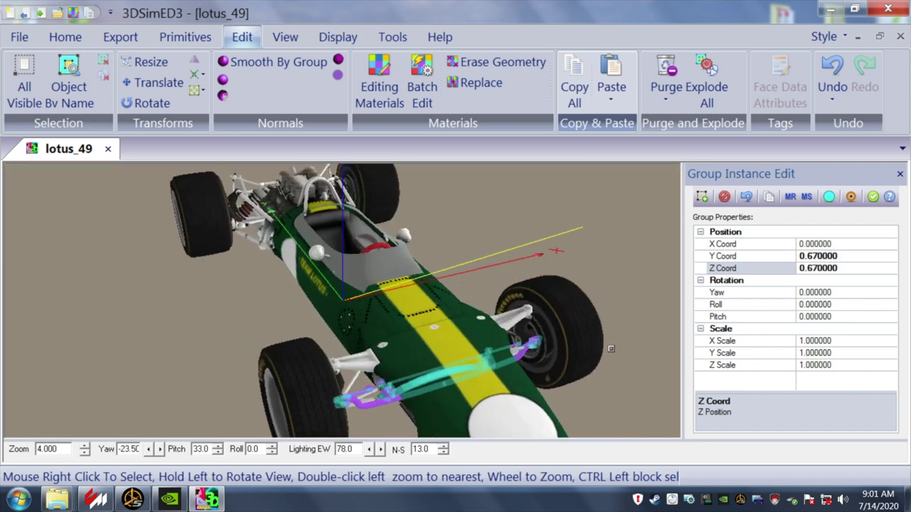
click(820, 257)
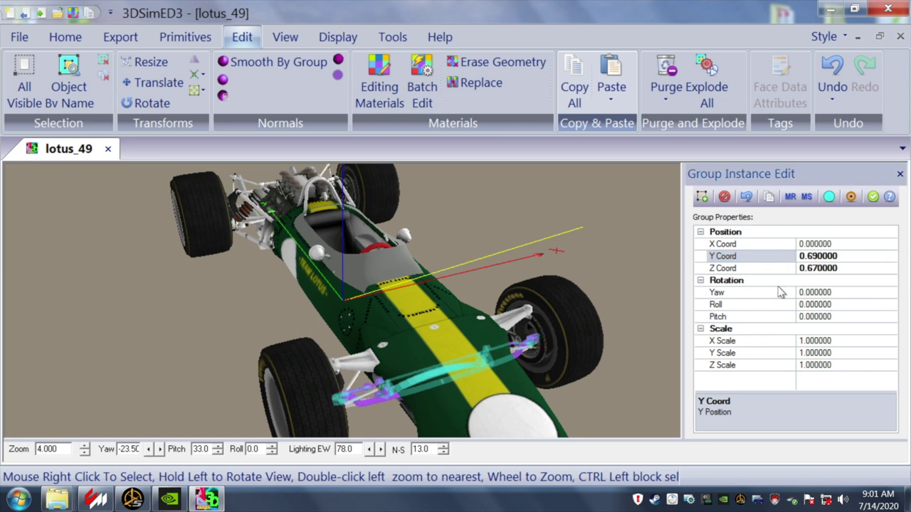
click(816, 255)
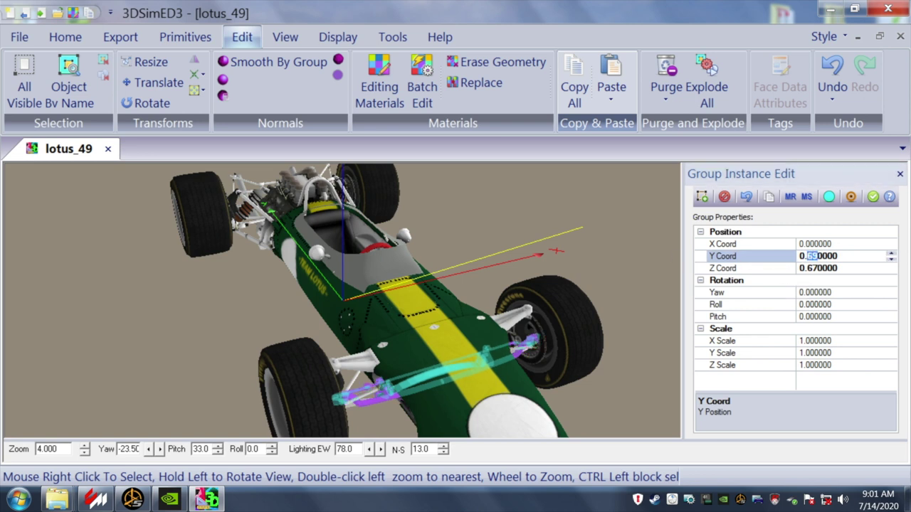
text(7)
click(664, 255)
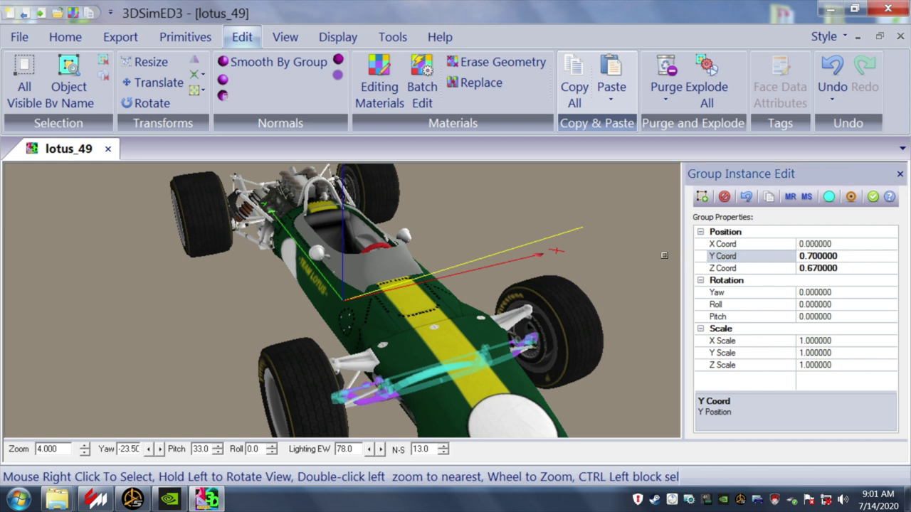
click(809, 255)
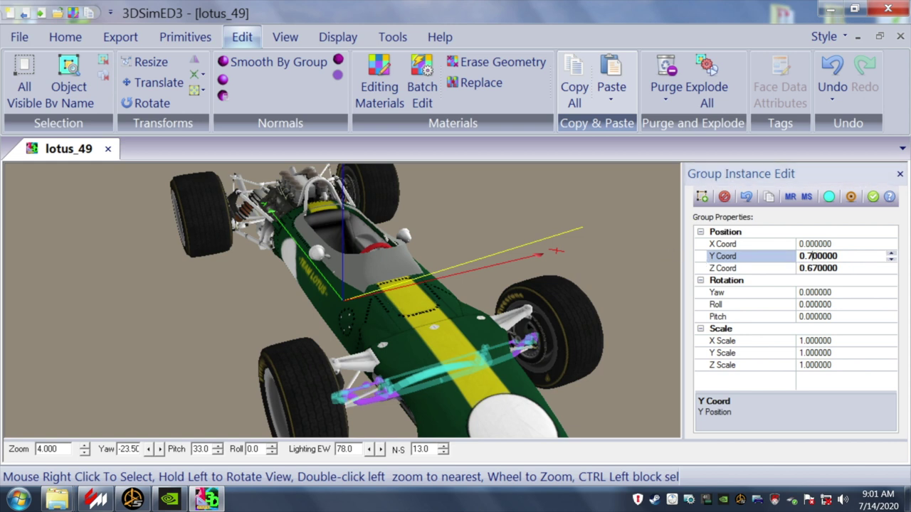
text(2)
click(655, 259)
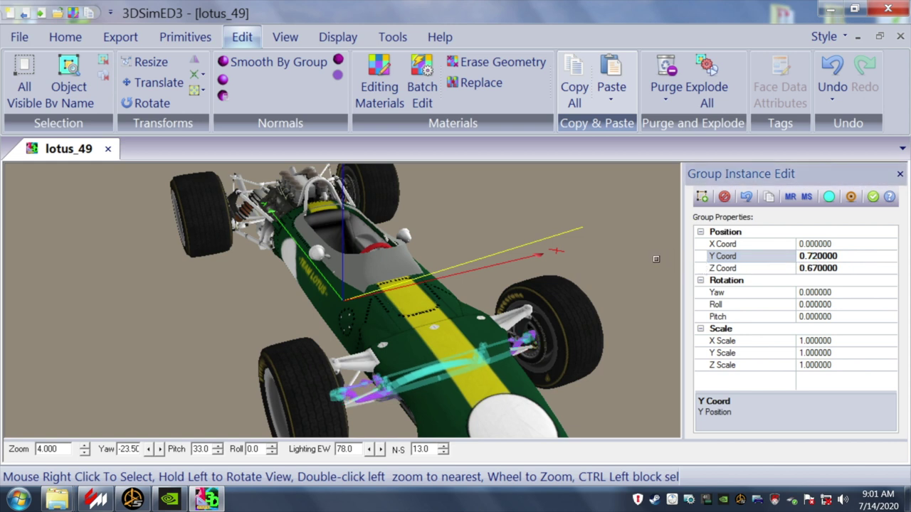
- Turn off the axle group's cyan see-through overlay and examine its fit against the front suspension arms up close
drag(642, 259, 618, 256)
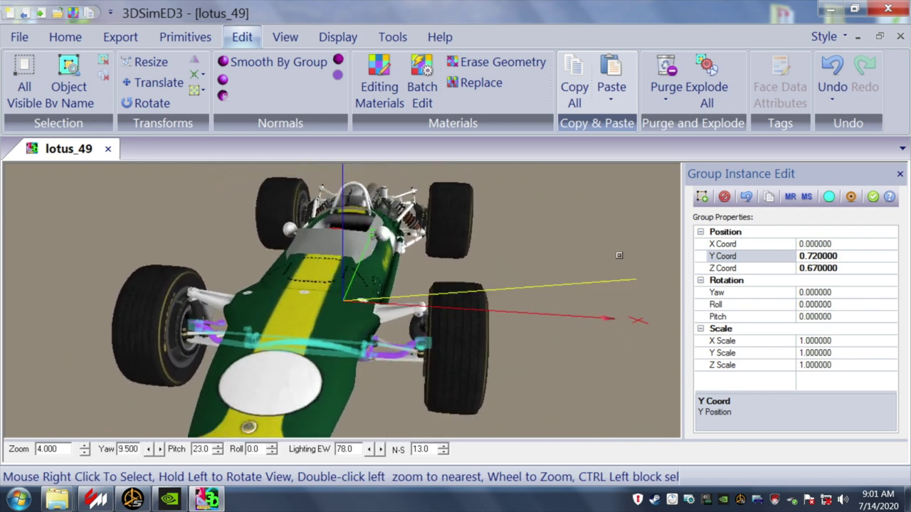
click(830, 198)
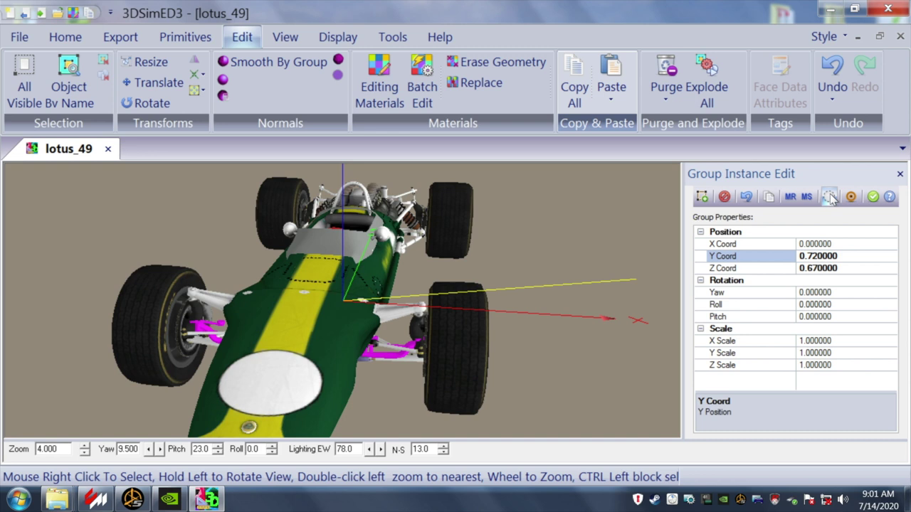
click(831, 199)
drag(508, 312, 517, 329)
scroll(519, 313, up, 1)
scroll(511, 326, up, 1)
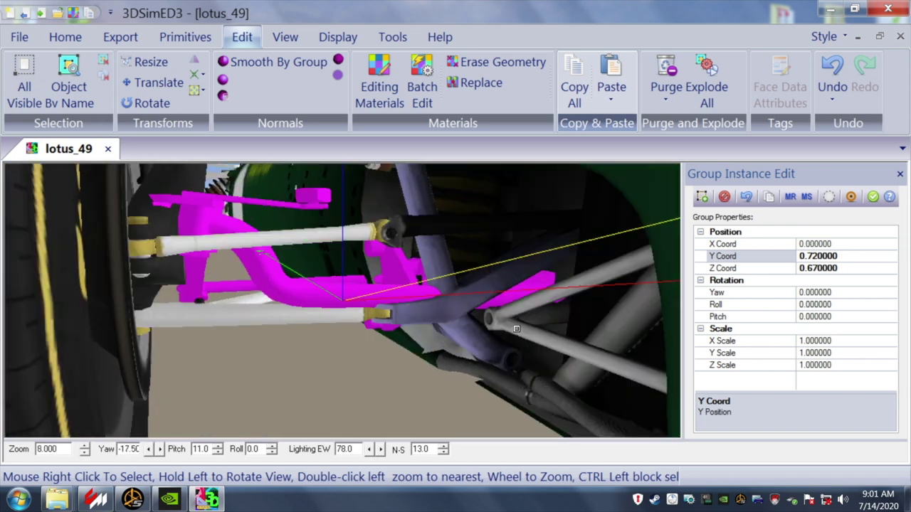
scroll(516, 329, down, 1)
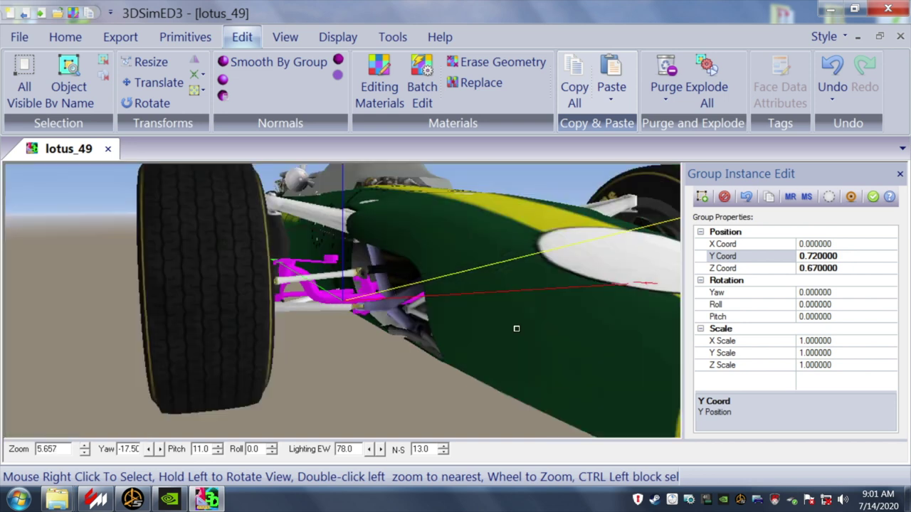
- Open the front axle's chromefsusp material for editing and copy its properties
drag(517, 329, 507, 327)
scroll(511, 330, down, 1)
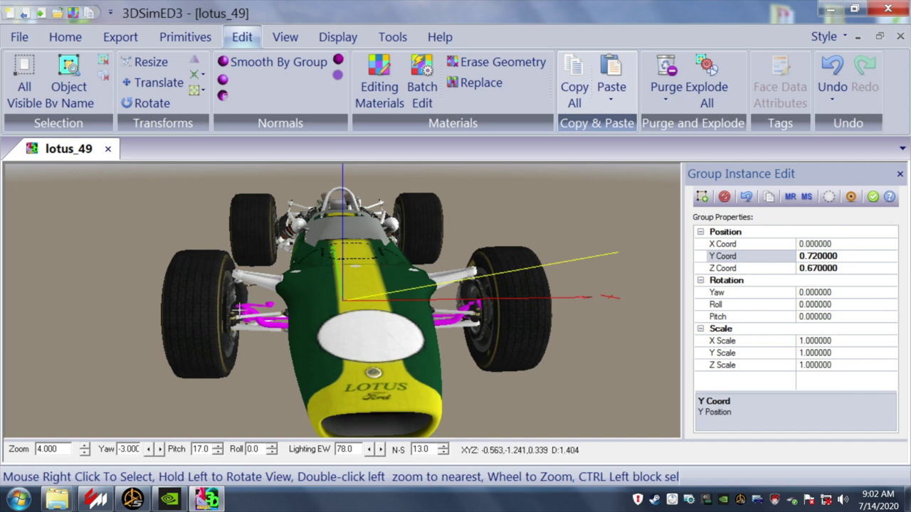
right_click(247, 316)
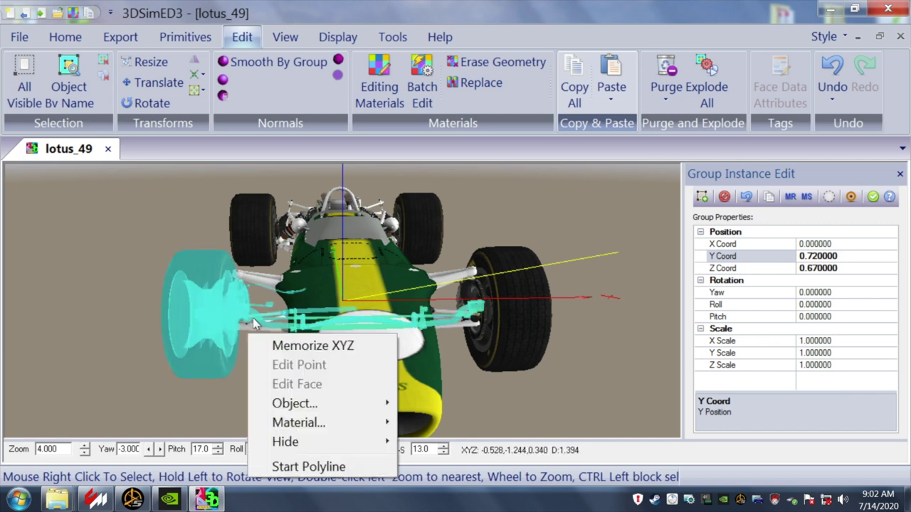
mouse_move(321, 431)
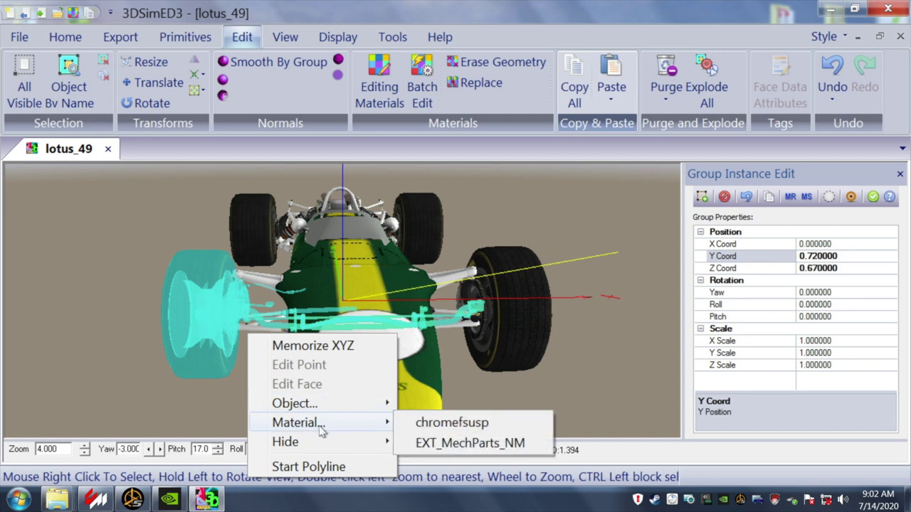
click(433, 425)
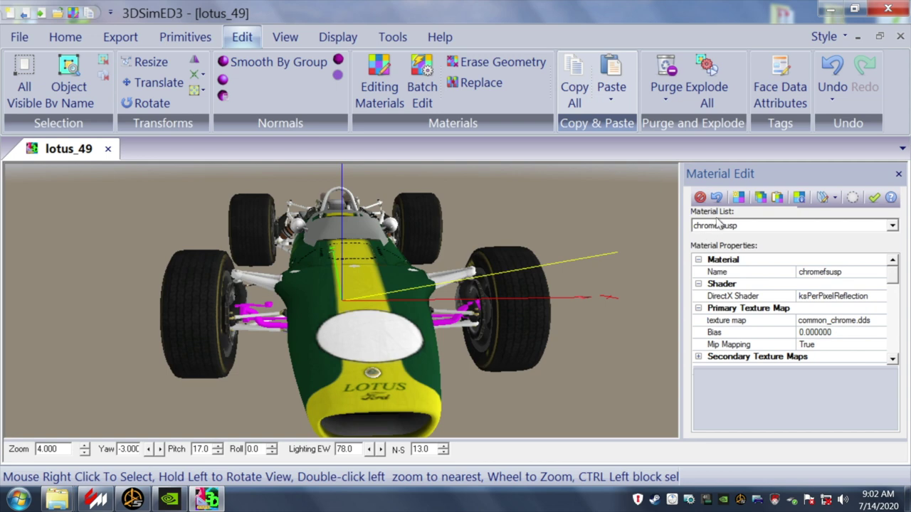
click(759, 198)
drag(527, 252, 429, 256)
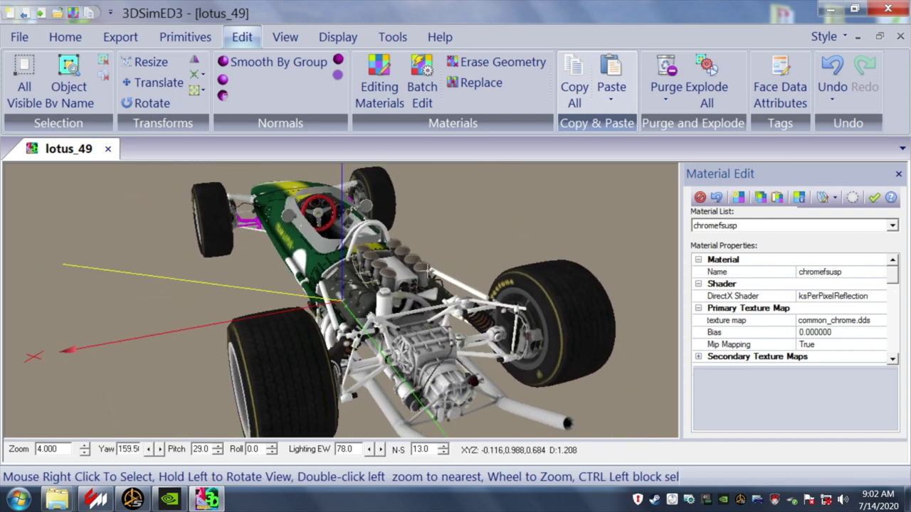
right_click(379, 397)
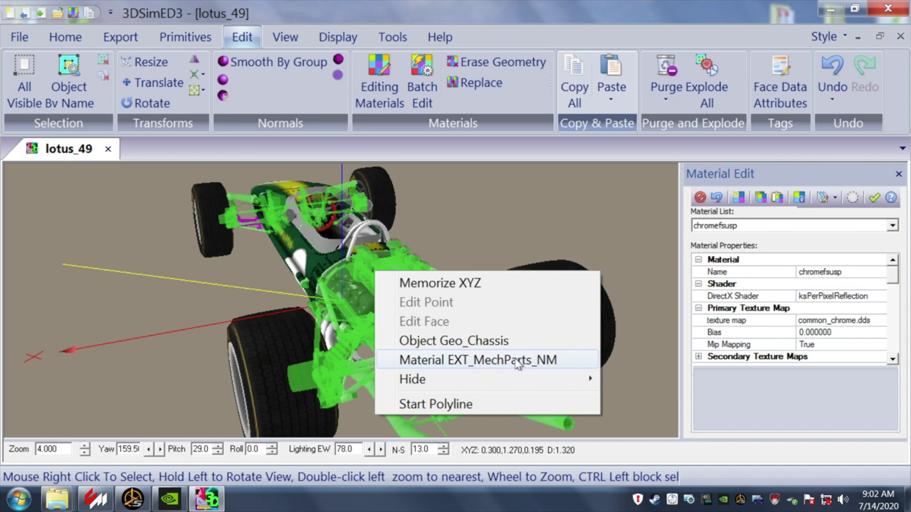
click(517, 361)
- Paste the copied chrome material onto the wheel rims' EXT_Rim_NM material, overwriting its texture maps
drag(480, 222, 491, 206)
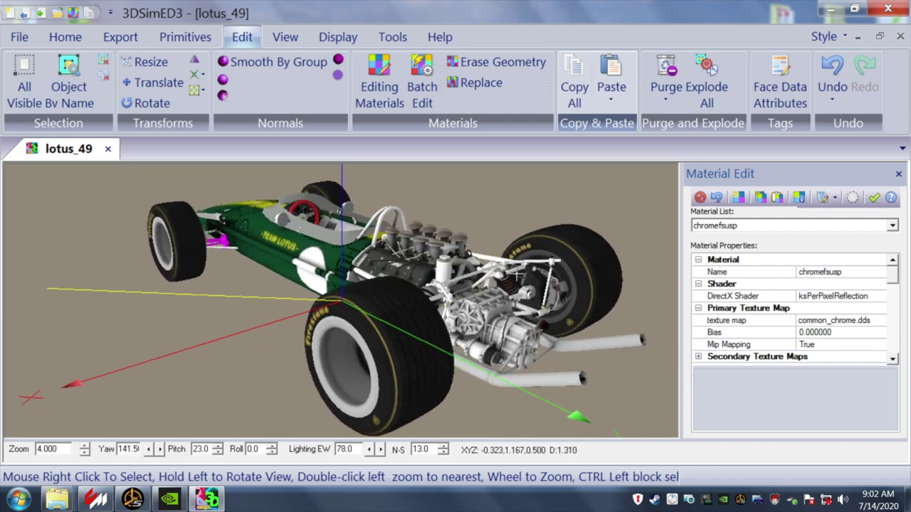
right_click(567, 316)
mouse_move(640, 423)
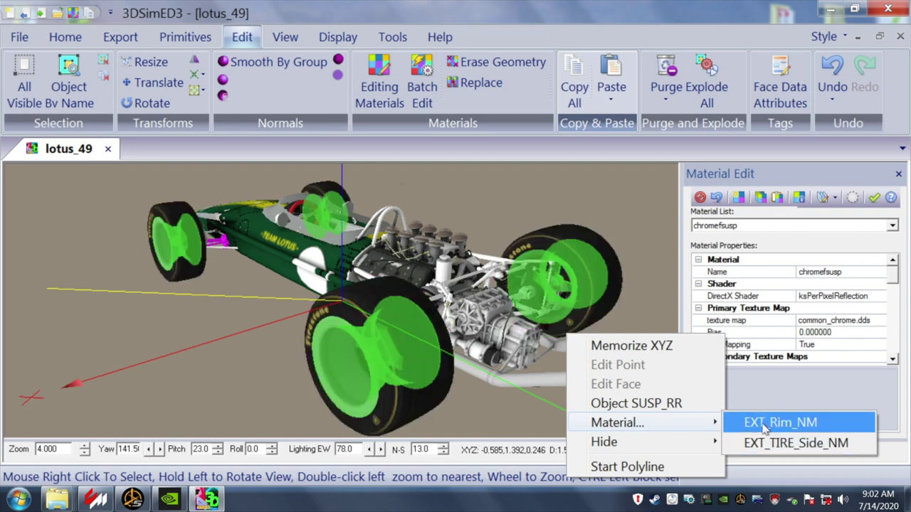
click(764, 425)
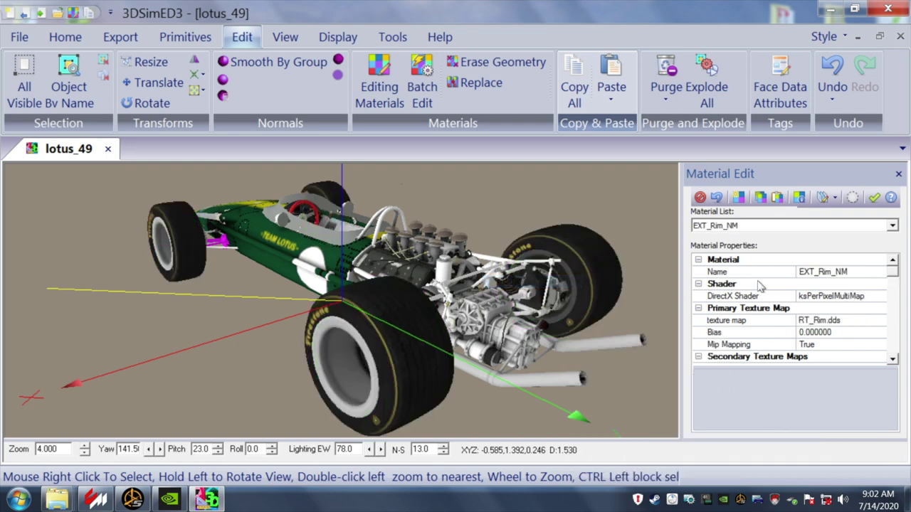
click(777, 198)
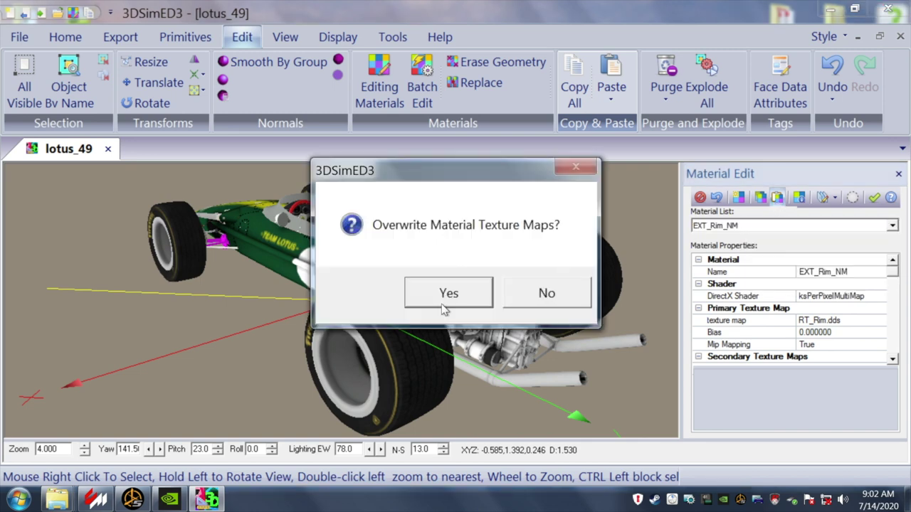
click(446, 298)
- Examine the cockpit interior up close, from the seat to the steering wheel, dashboard and gear lever
drag(513, 237, 463, 260)
scroll(480, 235, up, 1)
scroll(481, 235, up, 1)
scroll(462, 260, down, 1)
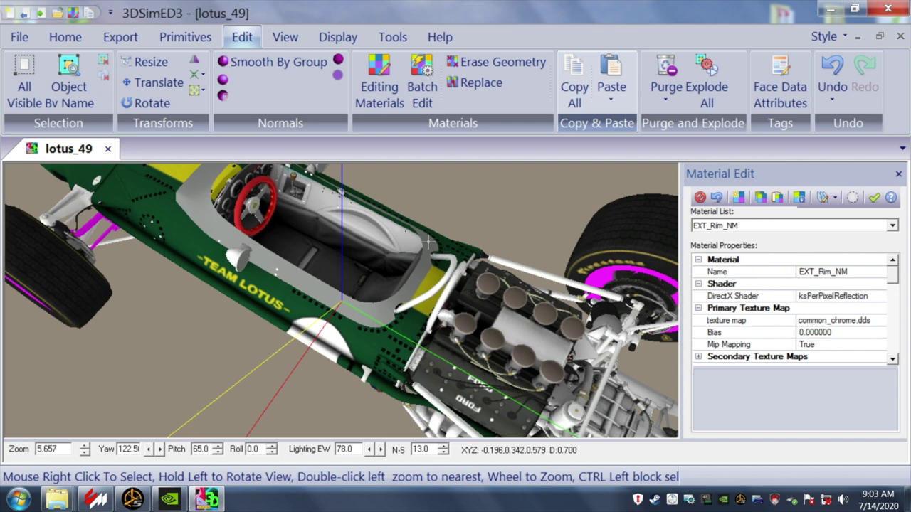
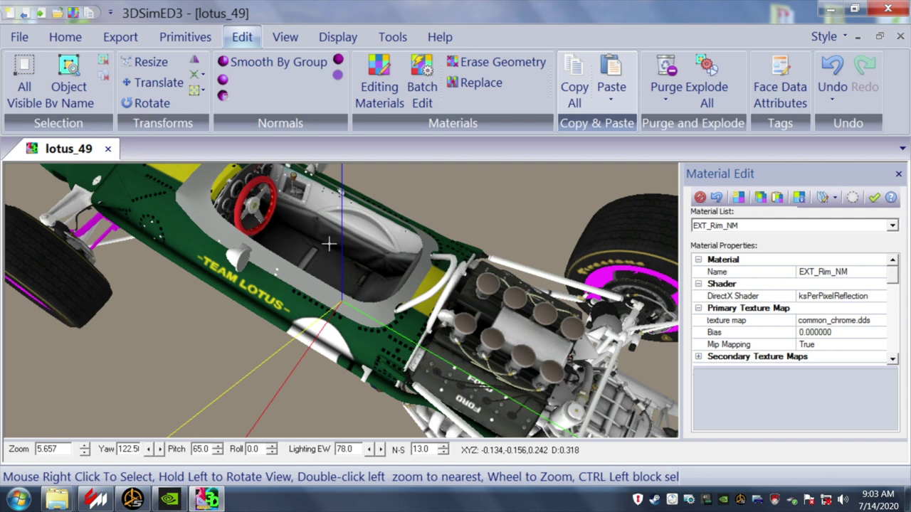
key(Up)
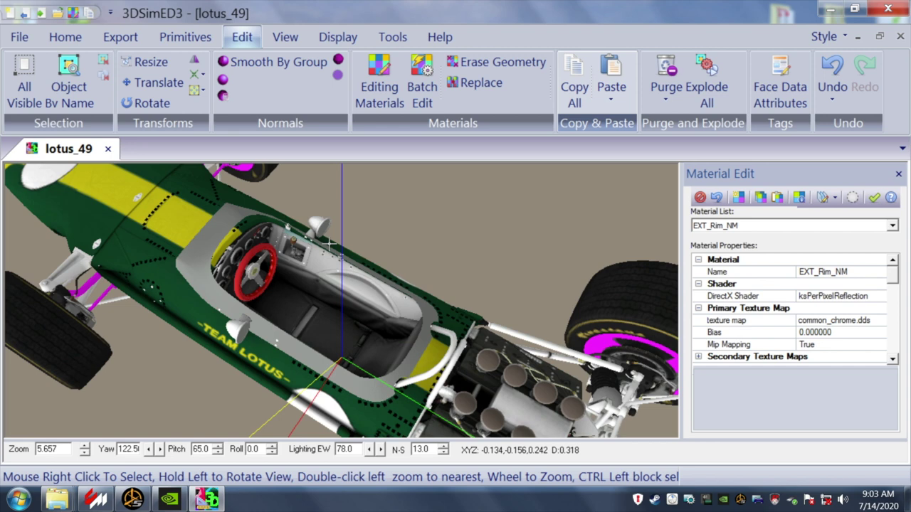
scroll(304, 286, up, 3)
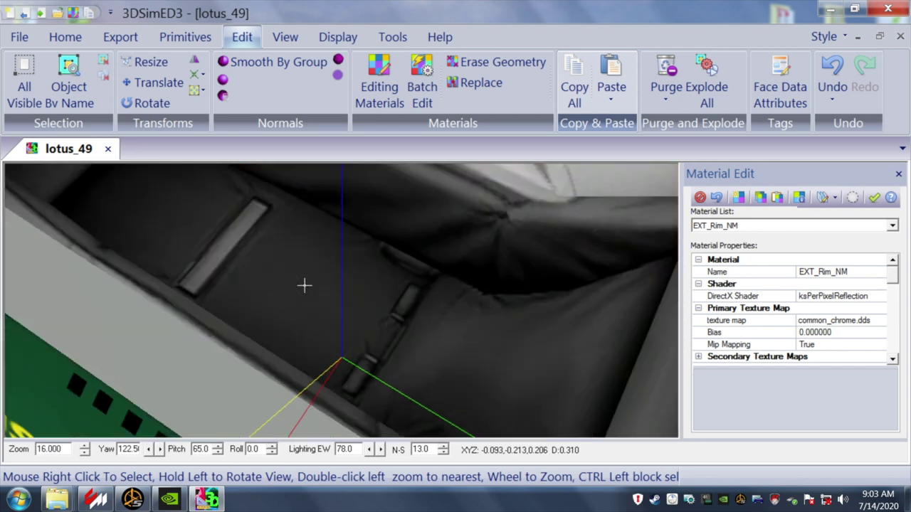
scroll(304, 285, up, 1)
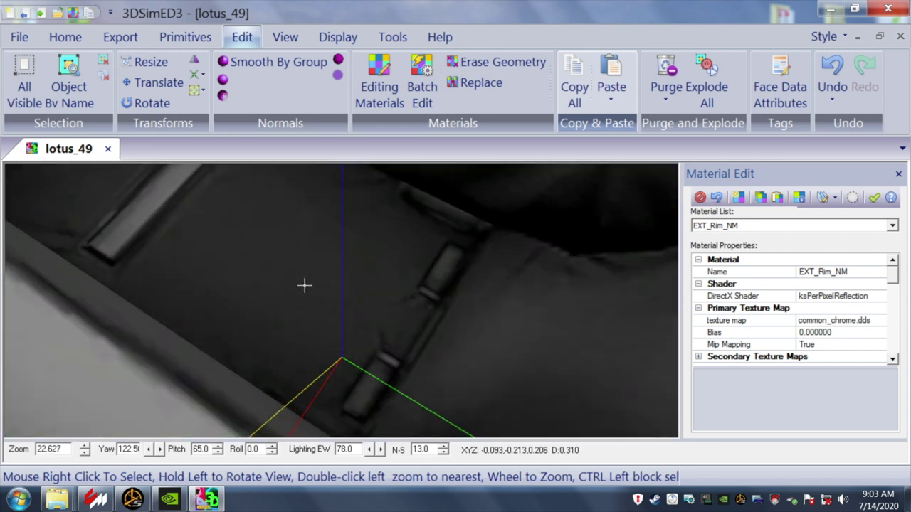
key(Up)
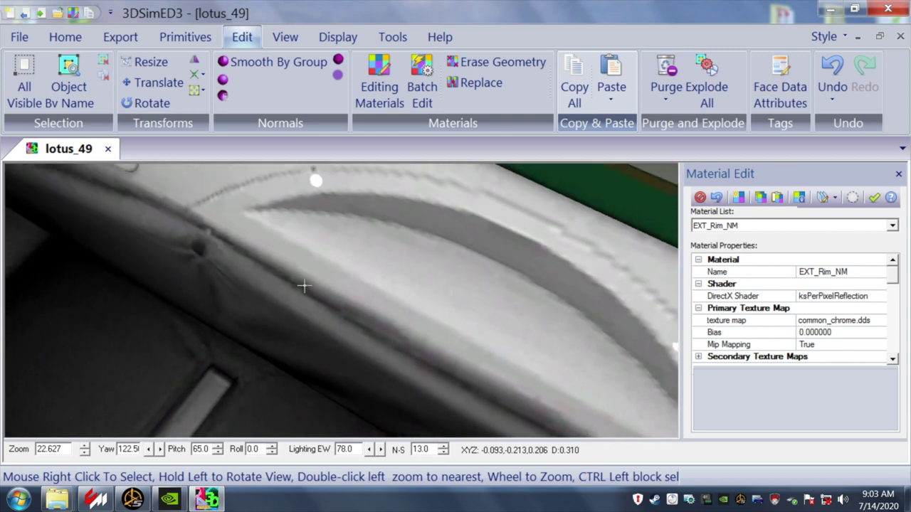
key(Up)
drag(304, 285, 373, 298)
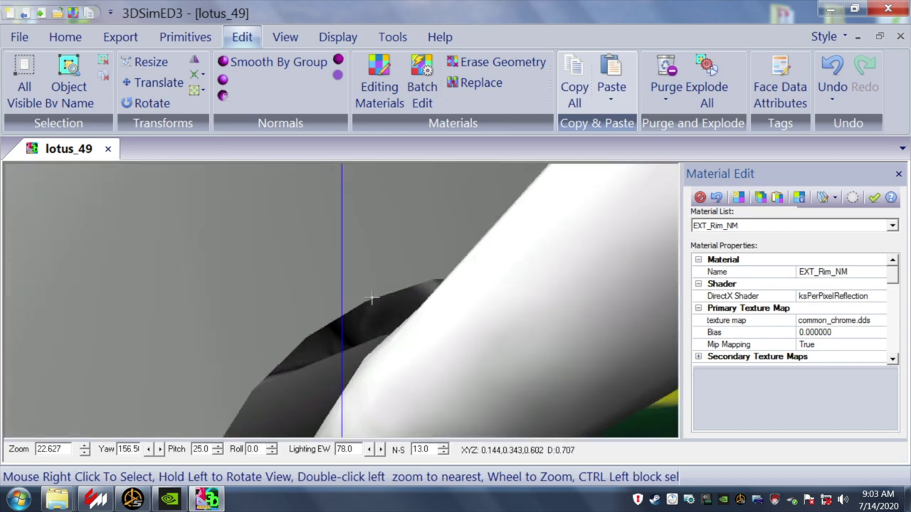
key(Down)
key(Down)
key(Down)
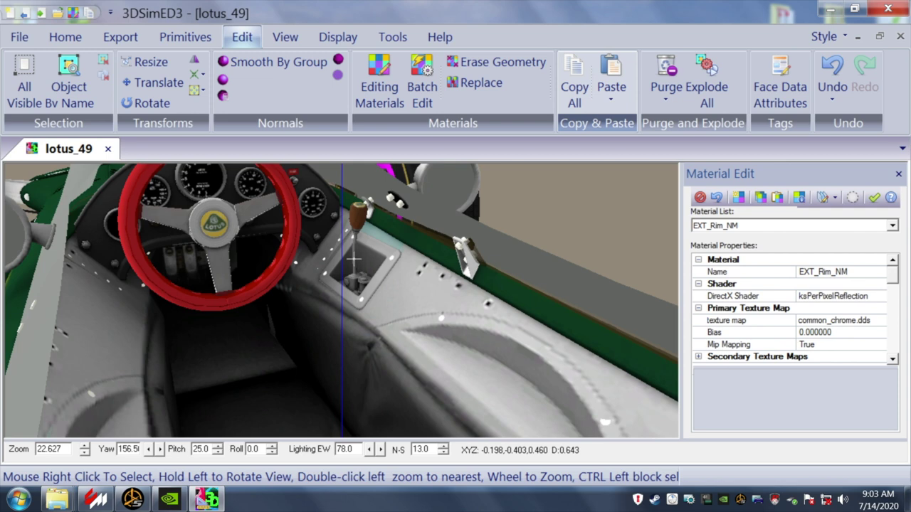
- Paste the copied chrome material onto the gear lever's INT_Cockpit_HD_cromato material, overwriting its texture maps
right_click(354, 282)
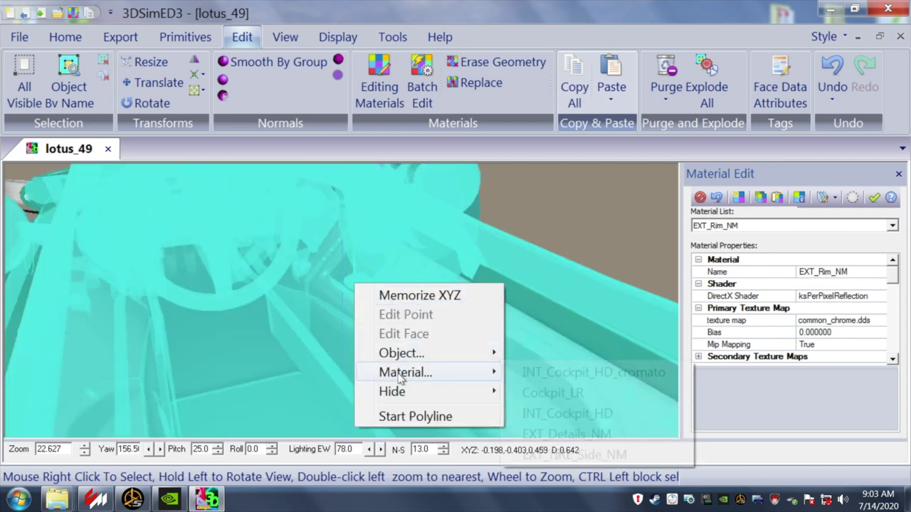
mouse_move(433, 372)
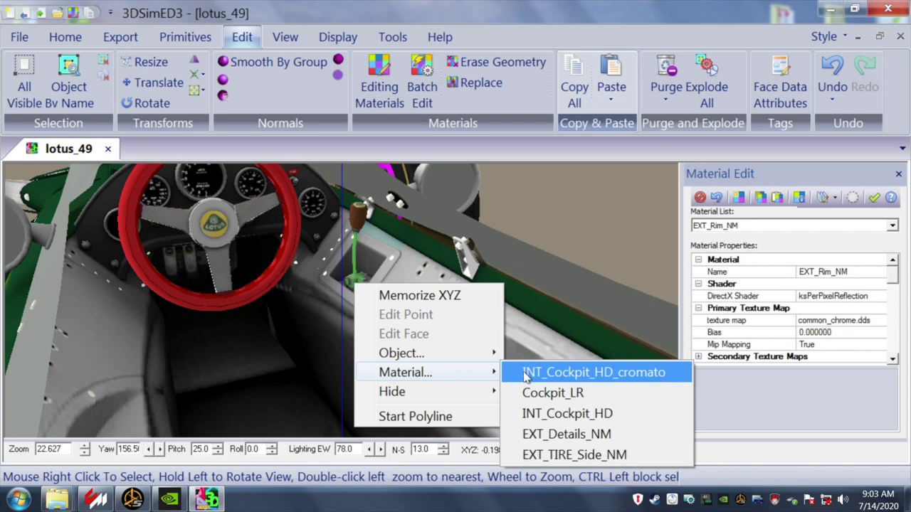
click(575, 373)
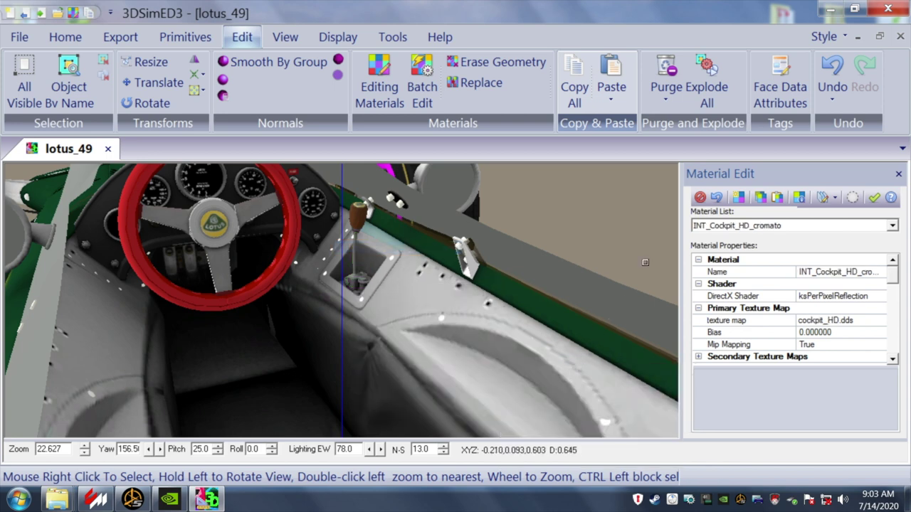
click(854, 198)
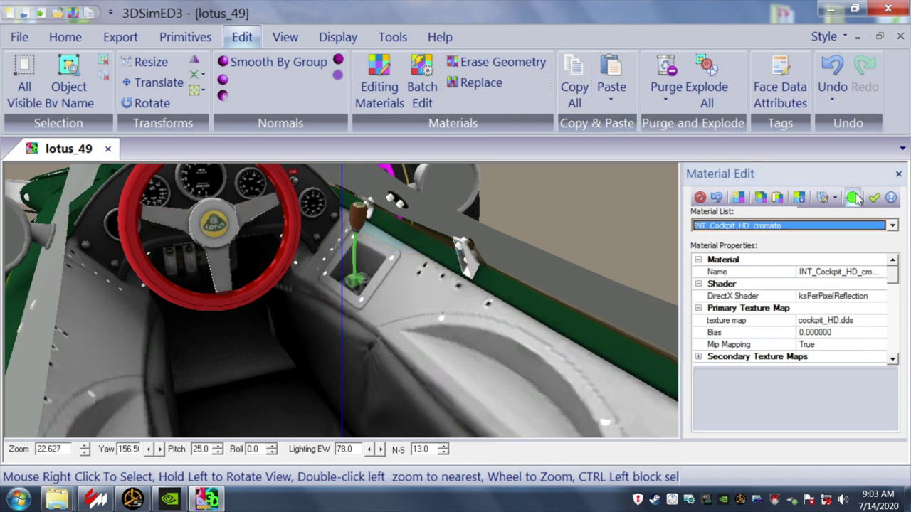
click(777, 199)
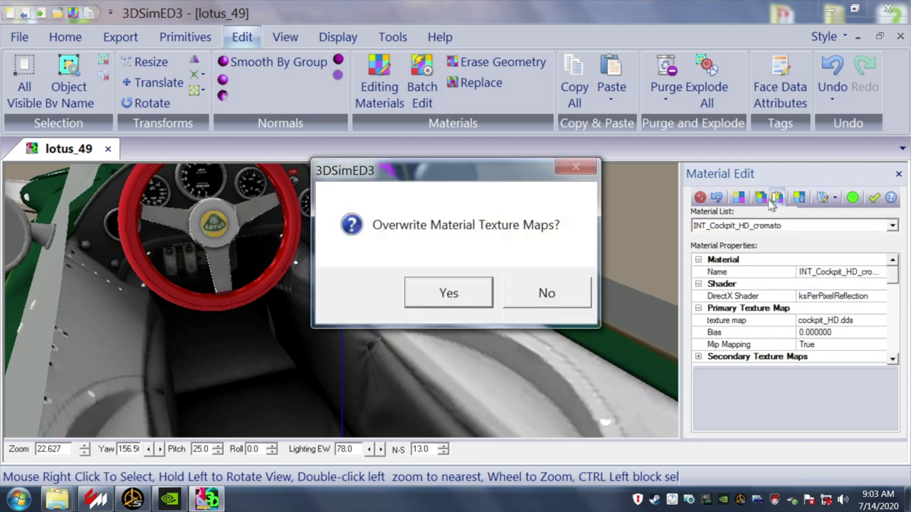
click(448, 295)
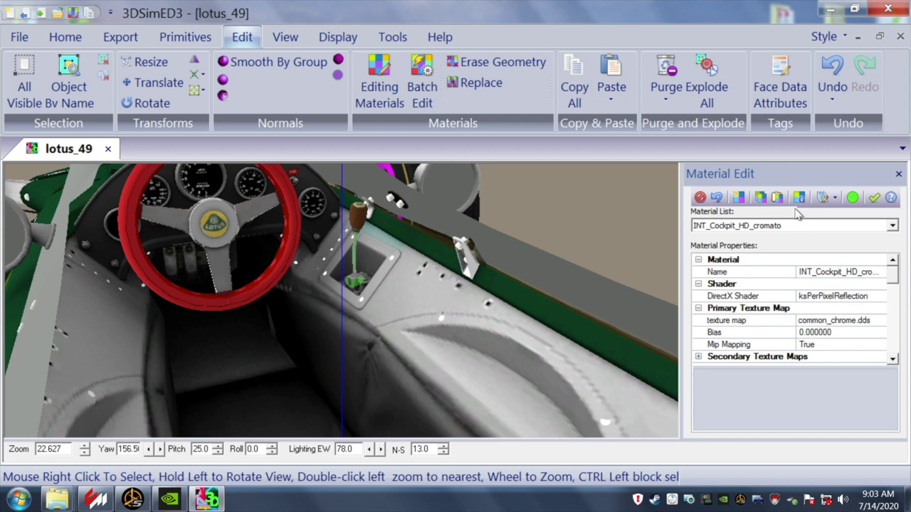
click(851, 199)
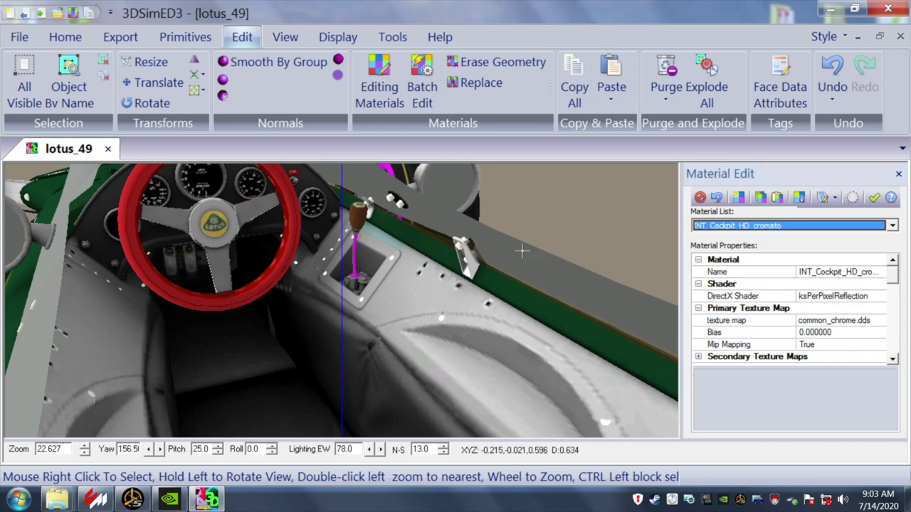
- Overwrite the gauge bezels' INT_Cockpit_METAL material, including its texture maps, with the copied chrome material
right_click(221, 190)
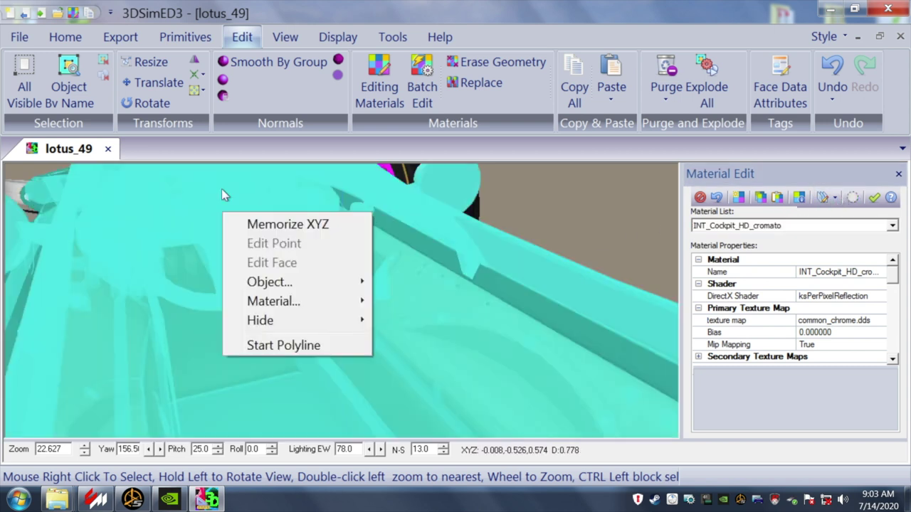
mouse_move(278, 285)
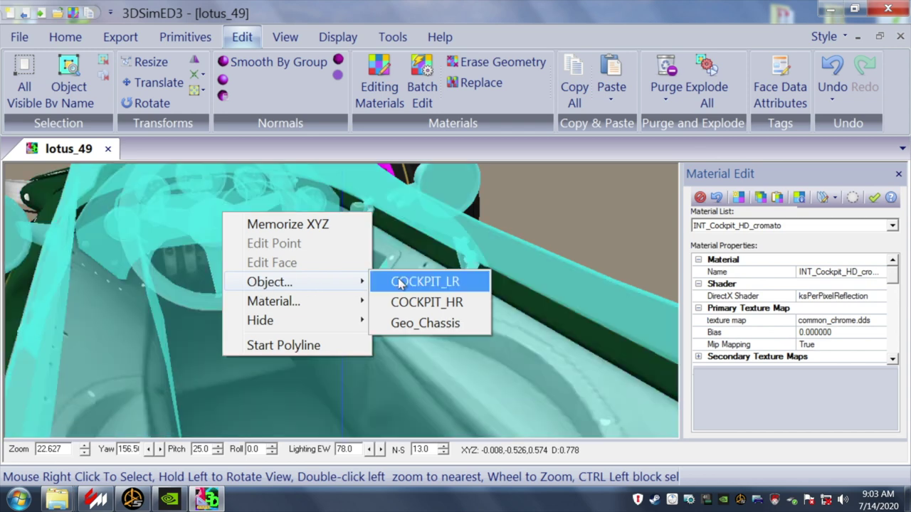
mouse_move(302, 303)
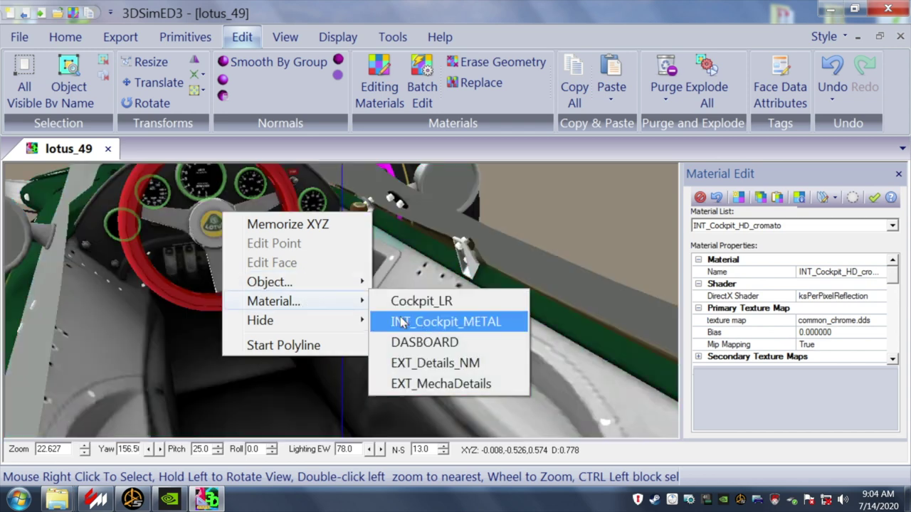
click(436, 322)
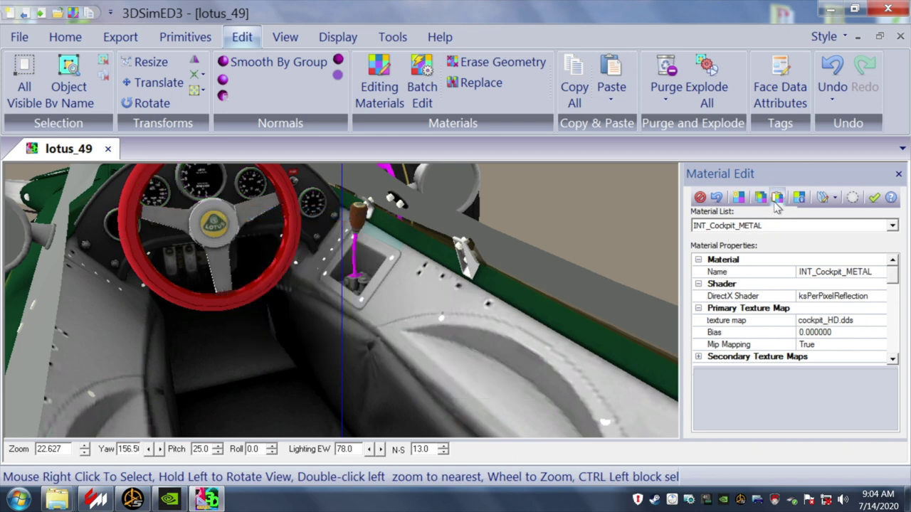
click(777, 197)
click(453, 302)
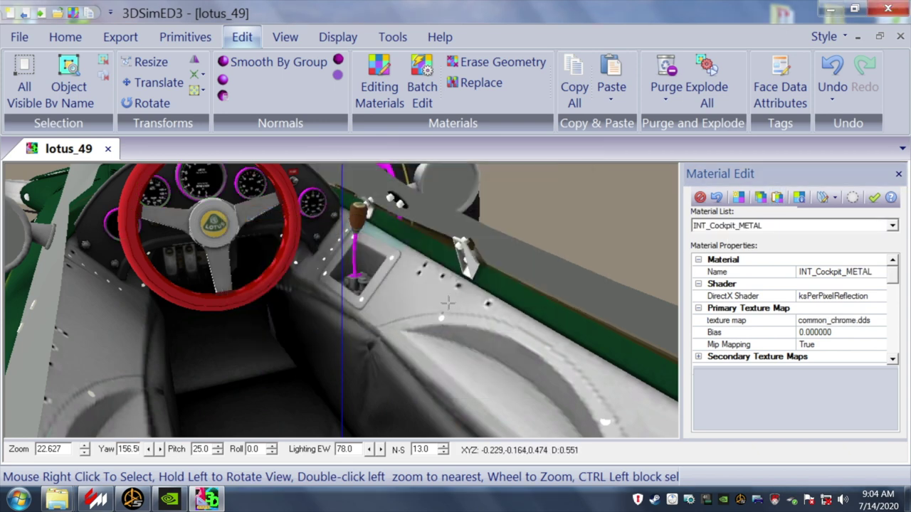
- Apply the copied chrome material to the windscreen bolts' EXT_VitBulloni_NM material, overwriting its texture maps
drag(381, 304, 370, 300)
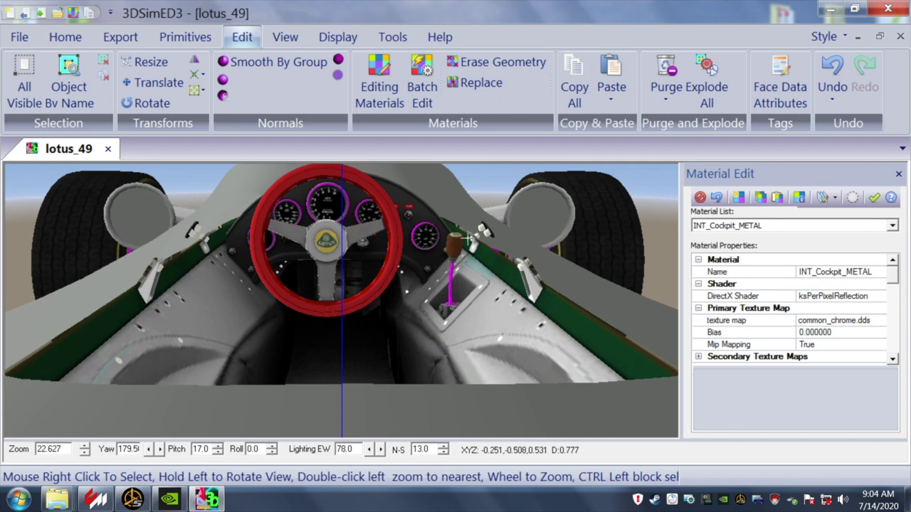
right_click(482, 254)
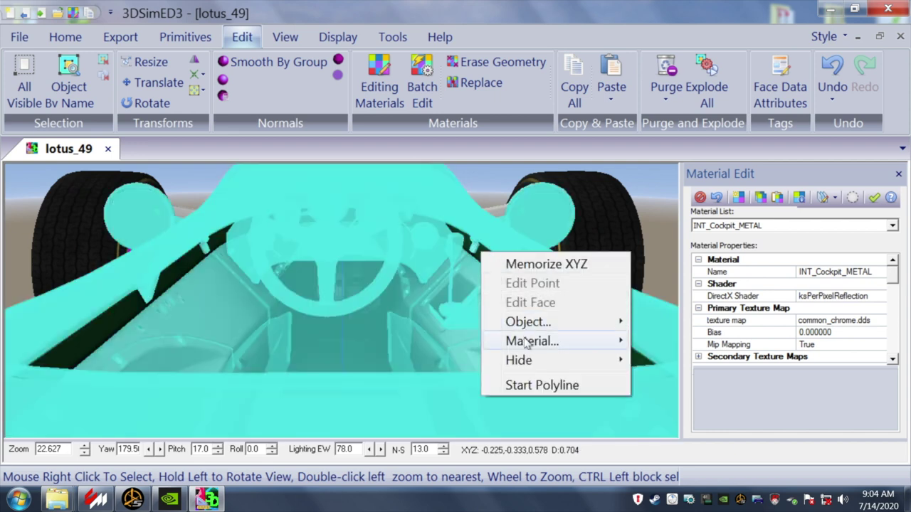
mouse_move(541, 341)
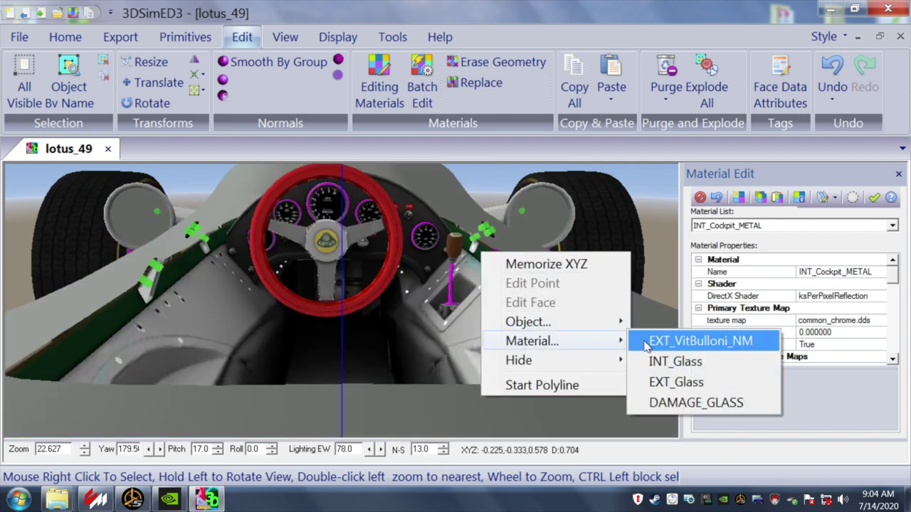
click(683, 342)
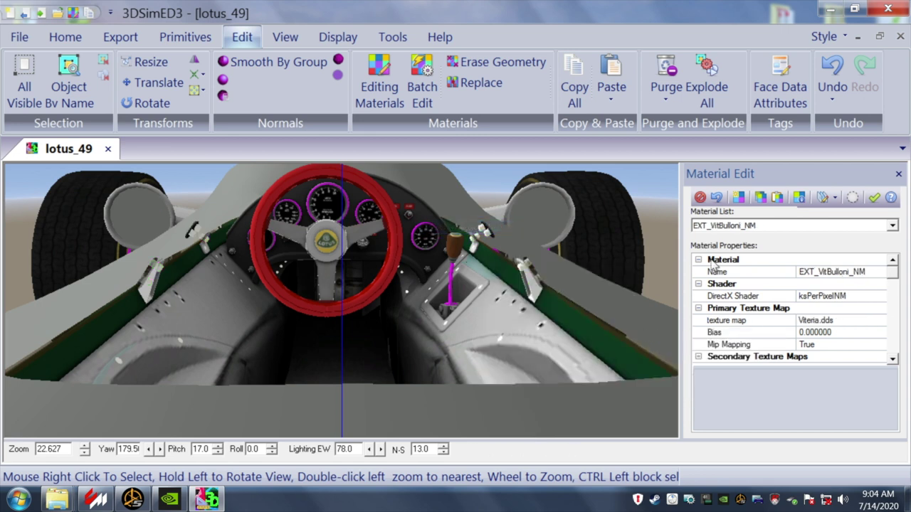
click(777, 200)
click(449, 291)
drag(403, 302, 387, 305)
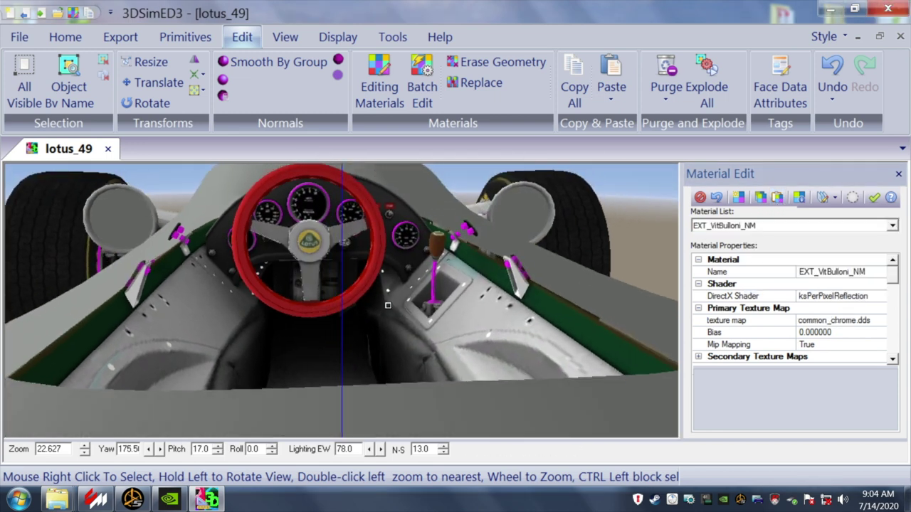
- Paste the copied chrome material onto the mirrors' EXT_Metal_Chrome material, overwriting its texture maps
right_click(490, 212)
mouse_move(524, 326)
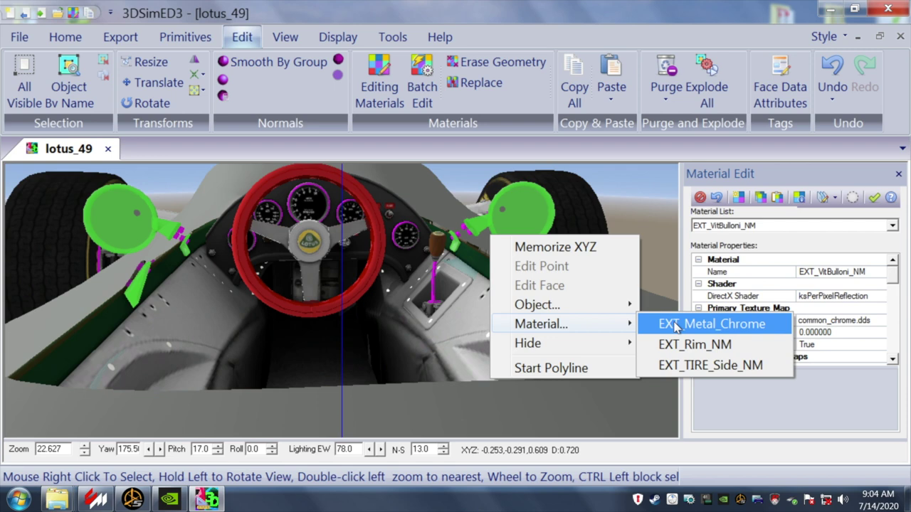
click(675, 325)
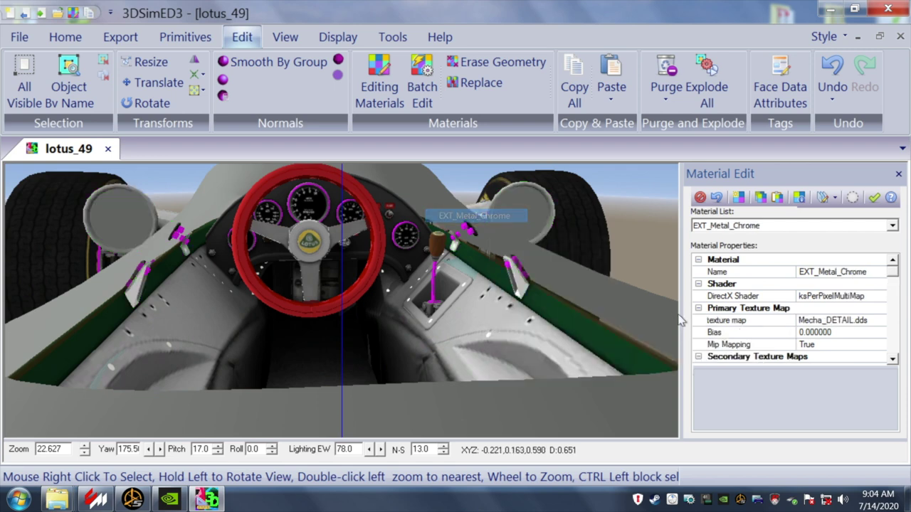
click(777, 197)
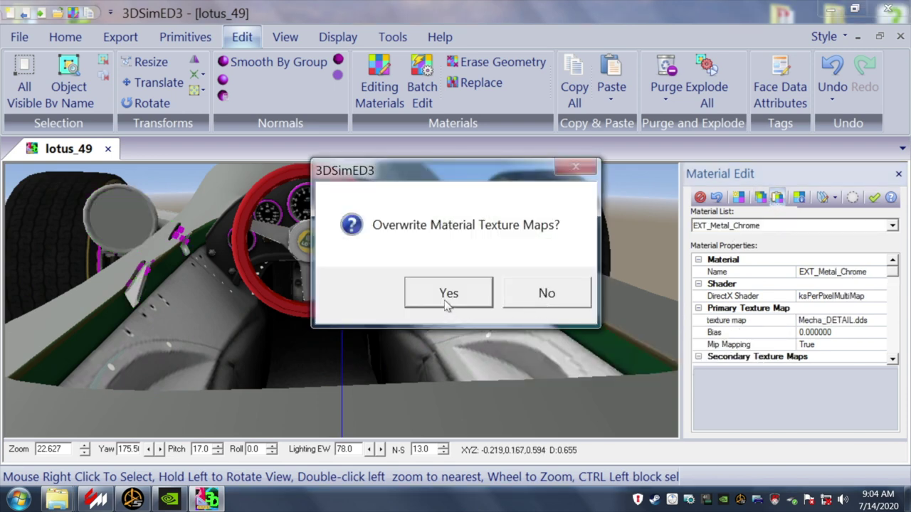
click(448, 290)
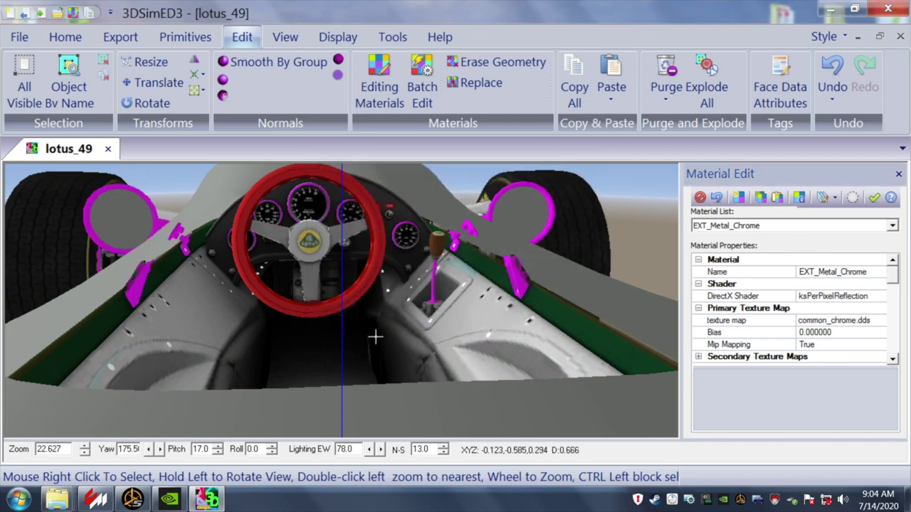
- Reset the view and examine the rear of the car up close, from the engine intakes to the gearbox and rear suspension
click(282, 40)
click(259, 83)
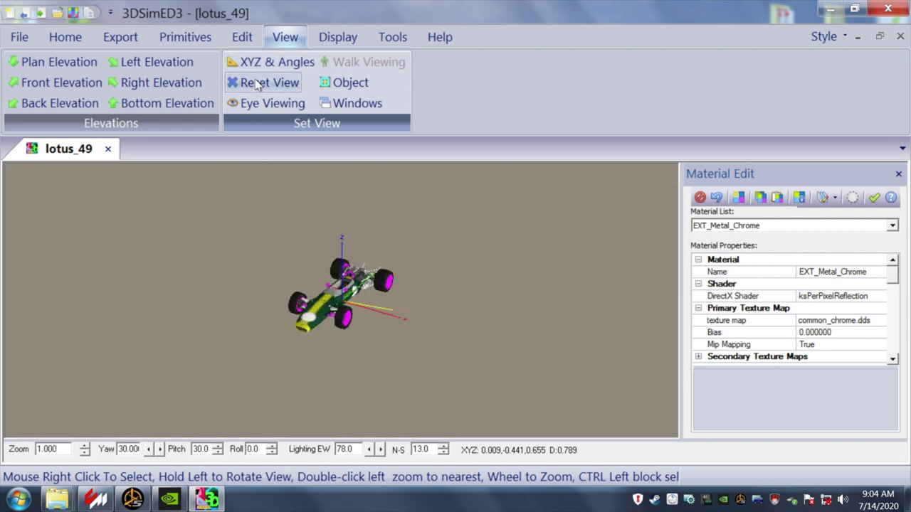
scroll(380, 325, up, 5)
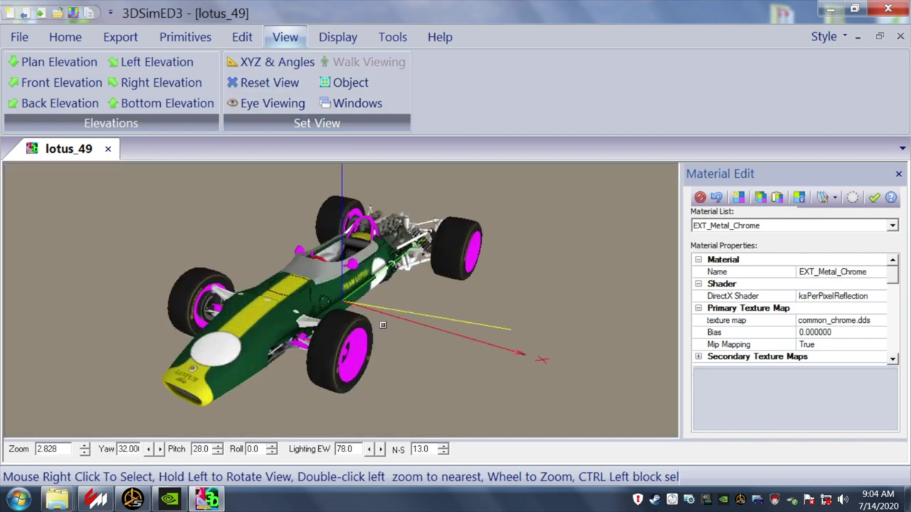
drag(381, 325, 387, 325)
drag(394, 324, 456, 330)
scroll(438, 325, up, 3)
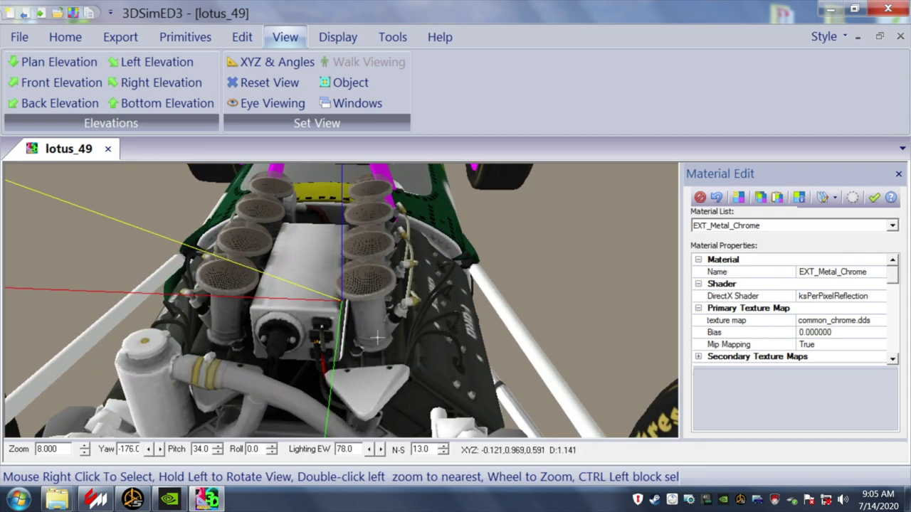
drag(444, 323, 446, 317)
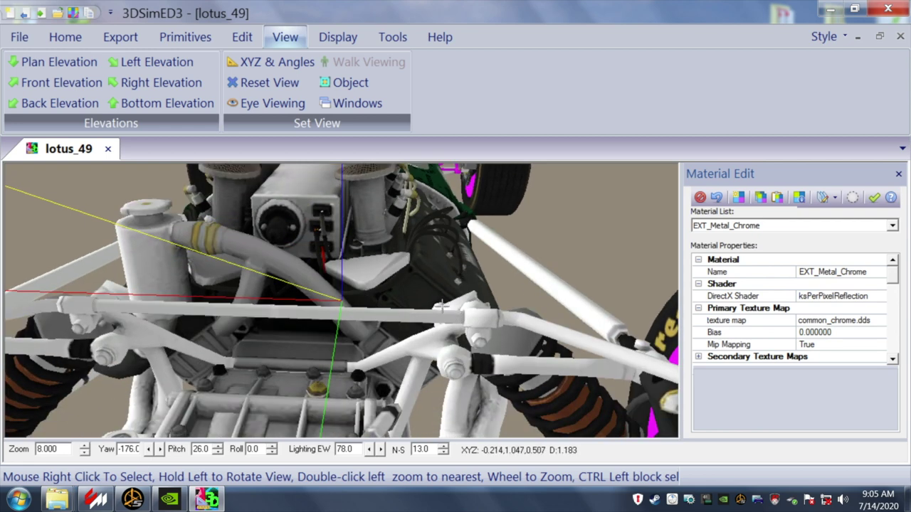
drag(429, 279, 468, 284)
scroll(431, 277, down, 2)
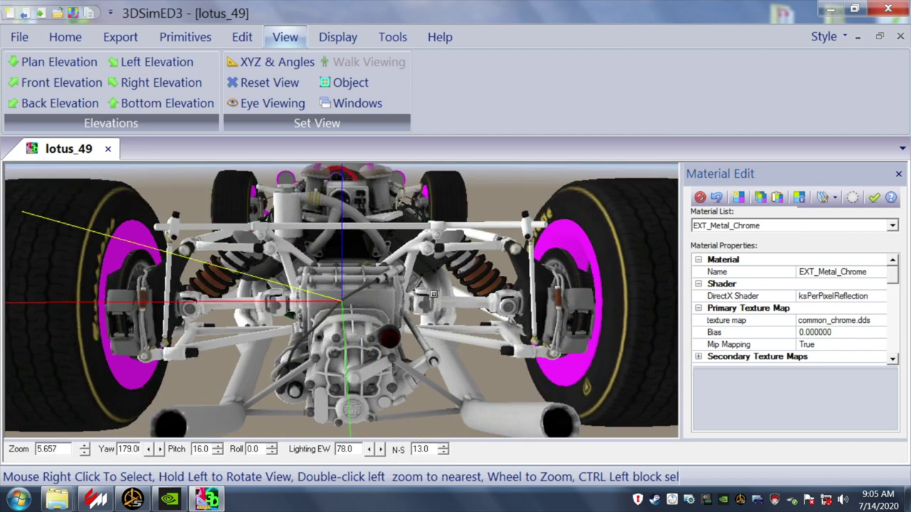
- Inspect the rear suspension arm BRACCETTO_BASSE_DESTRO and its material as a separate object, closing it without changes
right_click(482, 284)
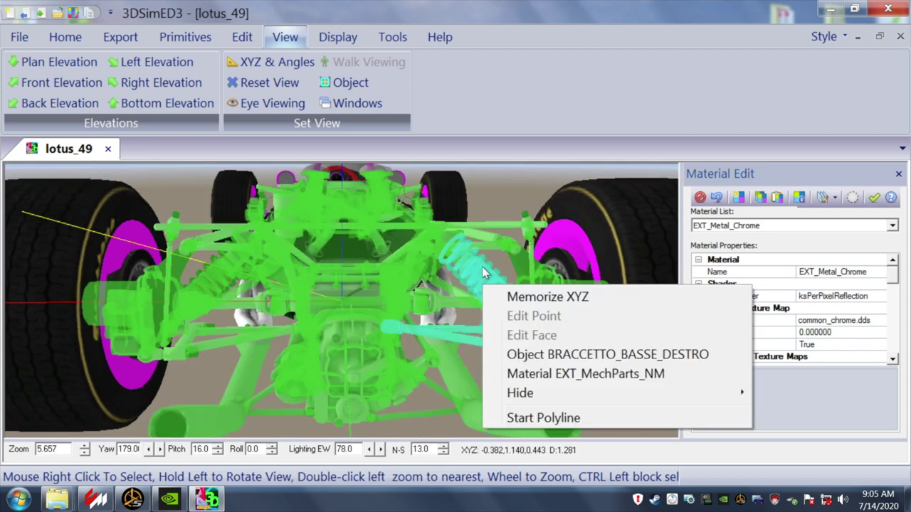
click(535, 376)
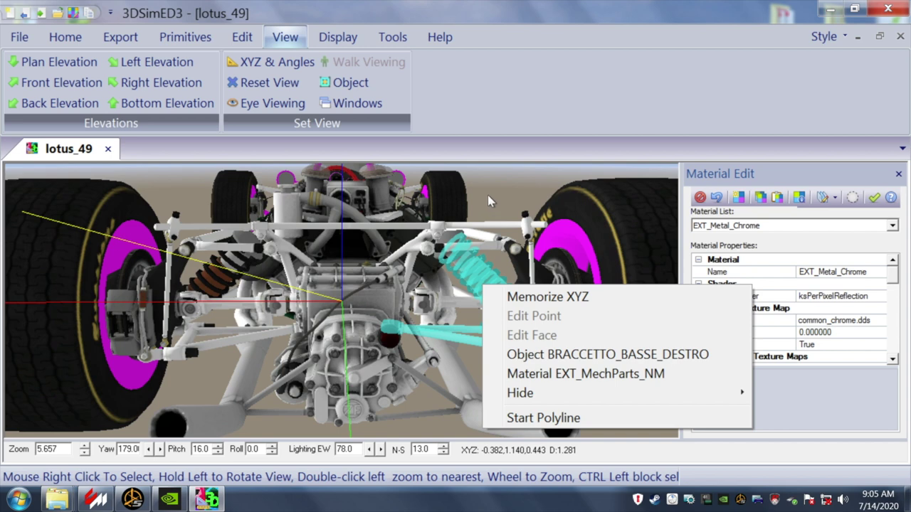
click(557, 355)
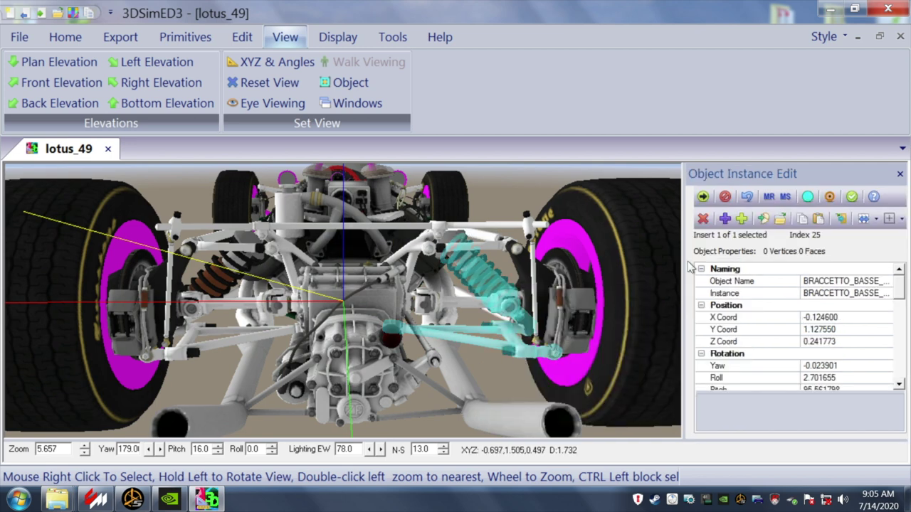
click(763, 220)
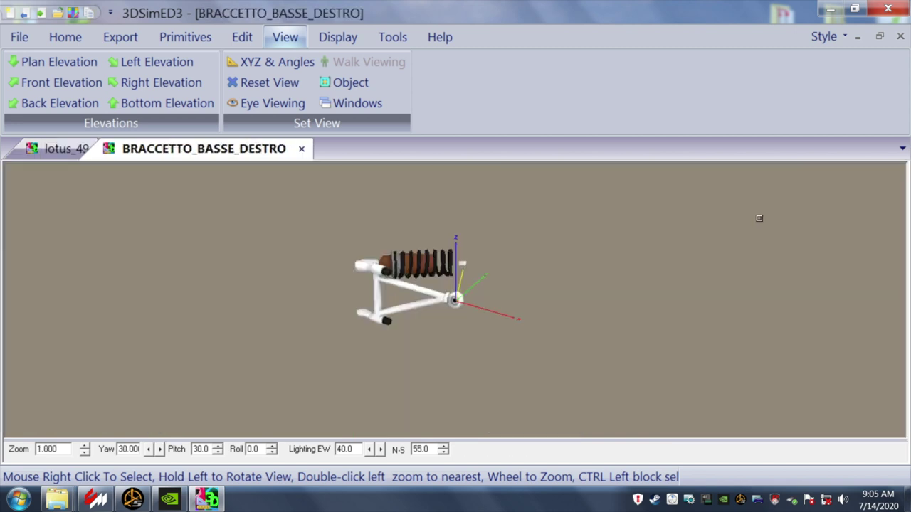
mouse_move(616, 292)
mouse_down()
mouse_move(604, 297)
mouse_move(613, 292)
mouse_up()
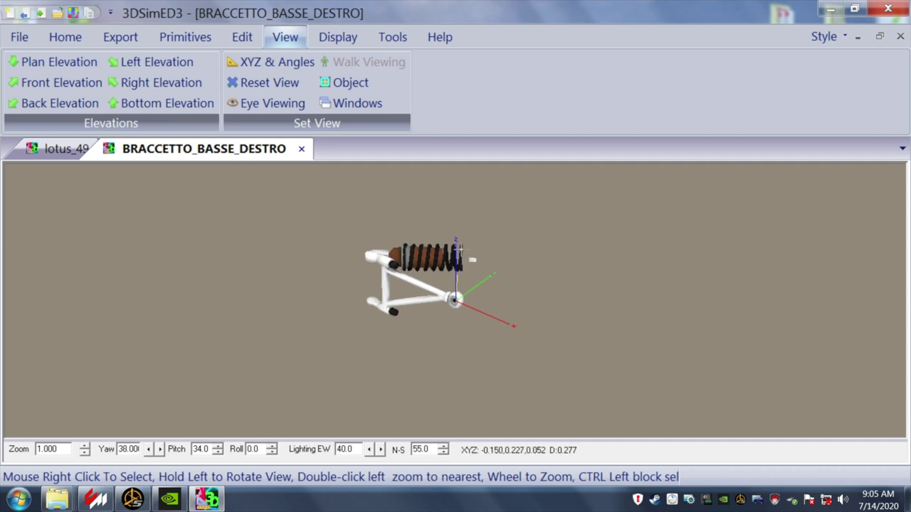
right_click(459, 249)
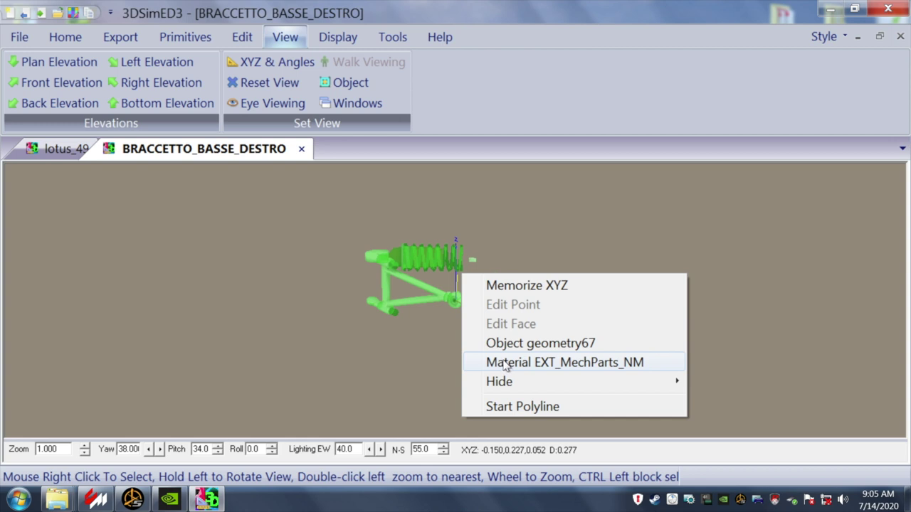
click(552, 230)
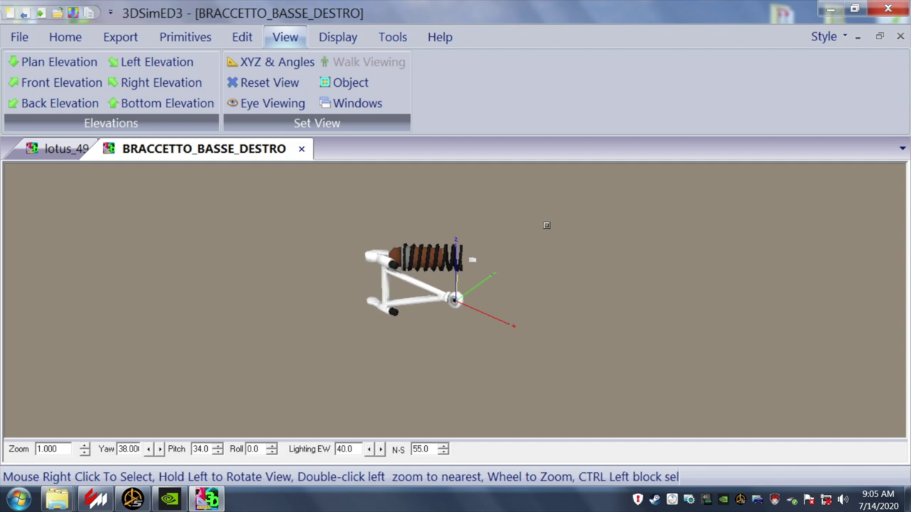
click(301, 149)
- Select the Geo_Chassis object at the rear exhaust and open it separately for editing
drag(353, 284, 390, 321)
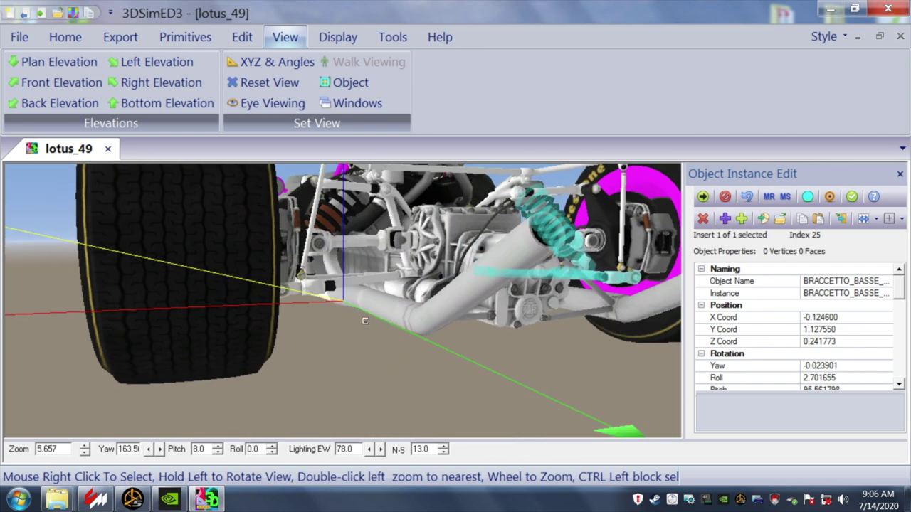
right_click(367, 302)
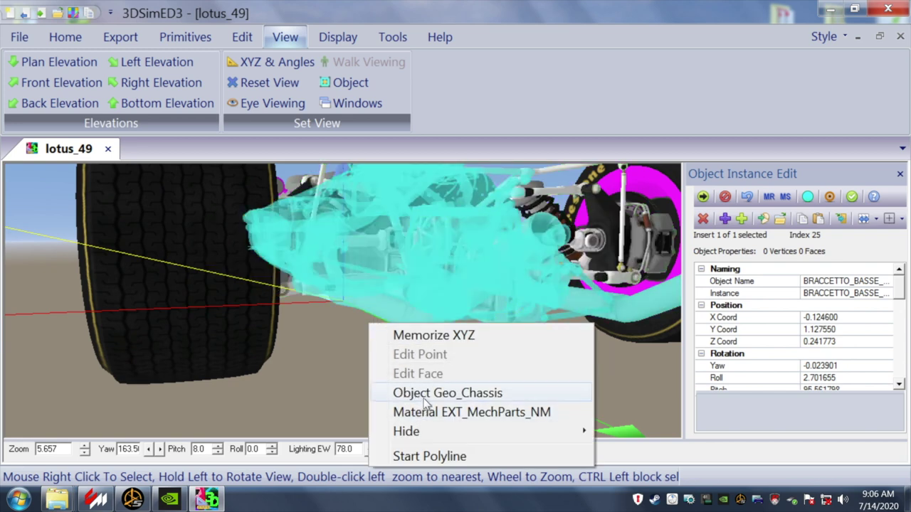
click(475, 394)
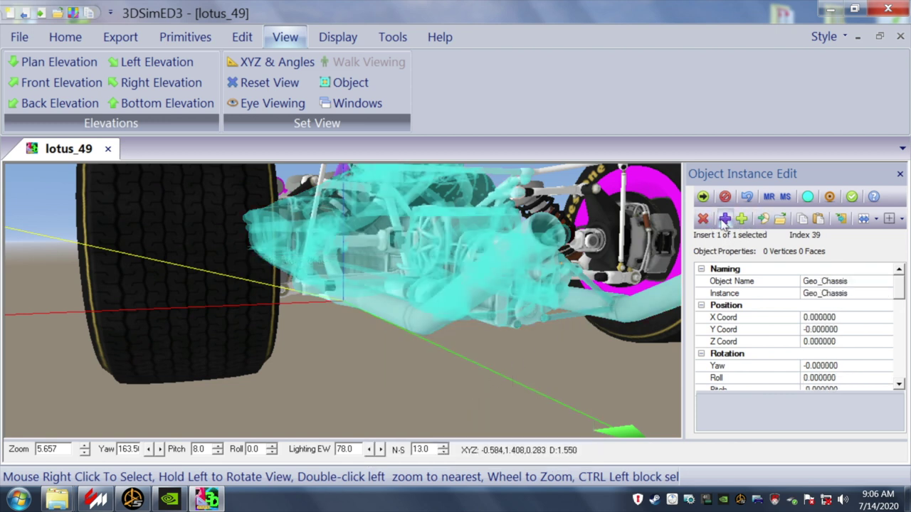
click(763, 220)
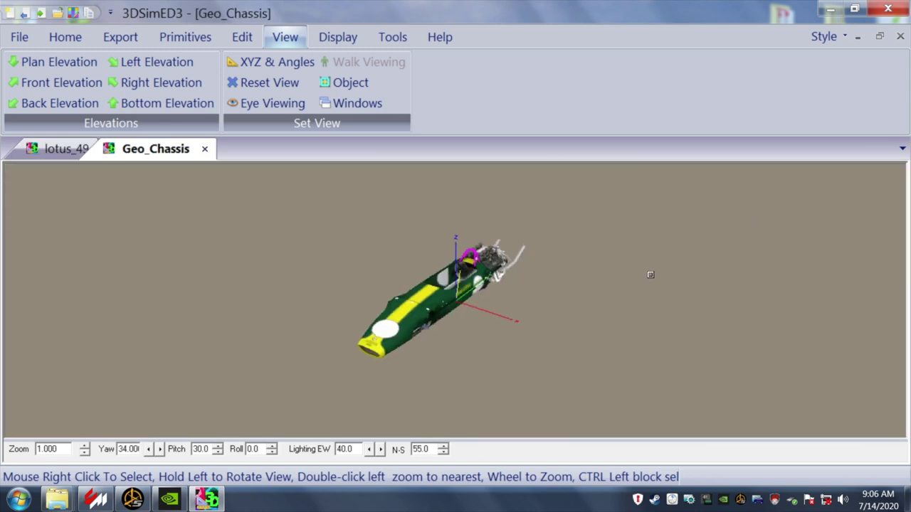
drag(649, 275, 633, 275)
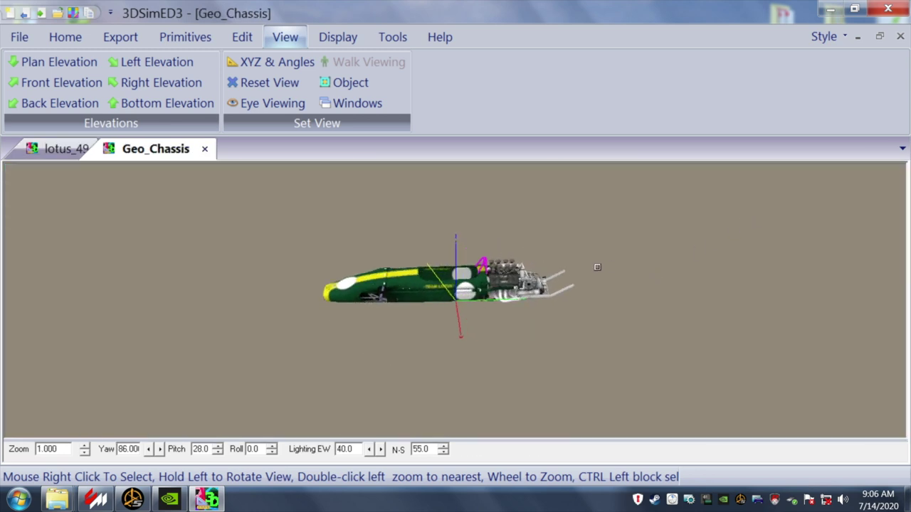
- Start saving the chassis as a .3SE file and create a folder named "geo chassis stock" inside the car's materials folder
click(24, 39)
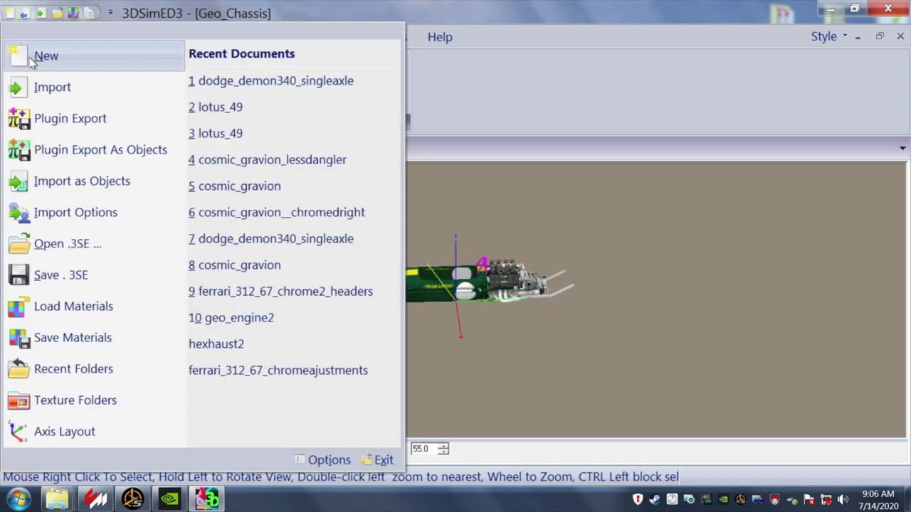
click(44, 279)
right_click(340, 165)
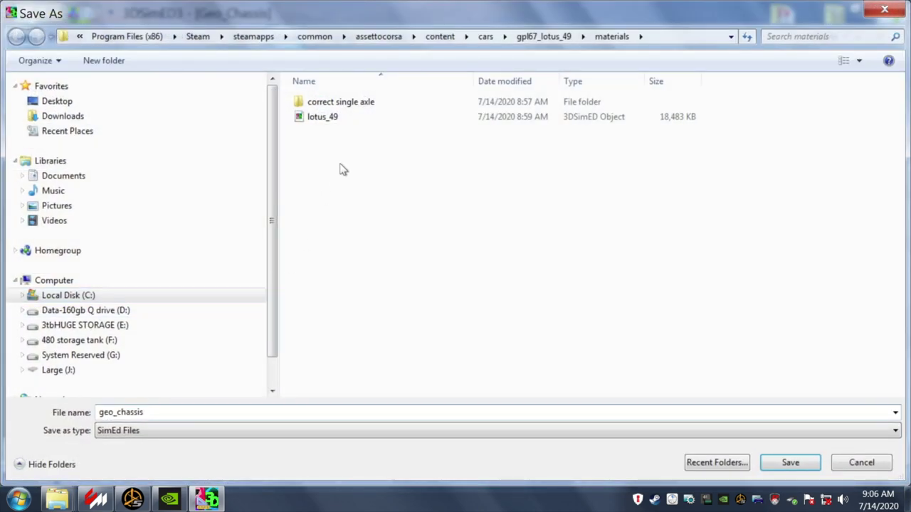
mouse_move(377, 347)
click(549, 354)
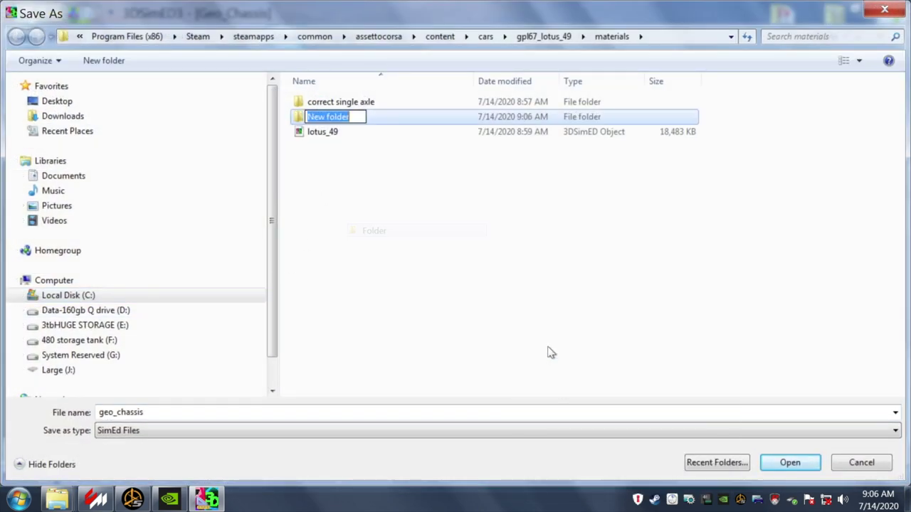
text(g)
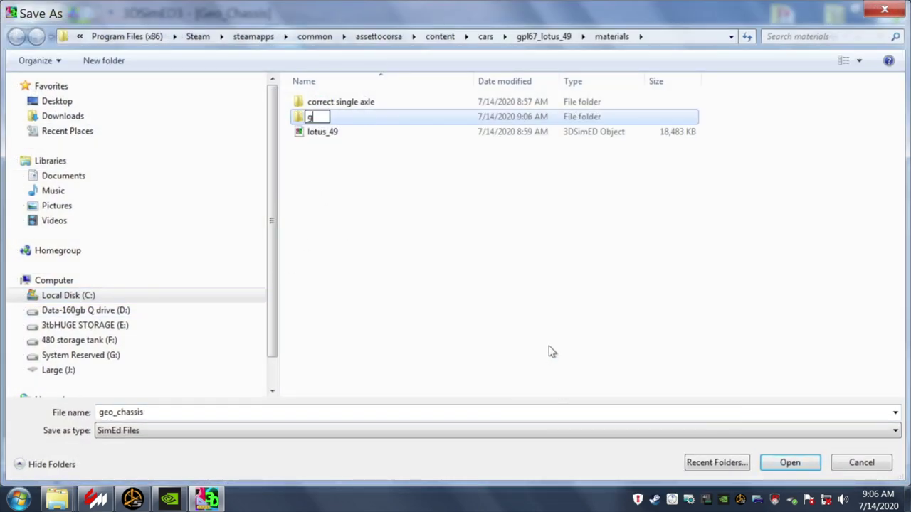
text(eo chiss)
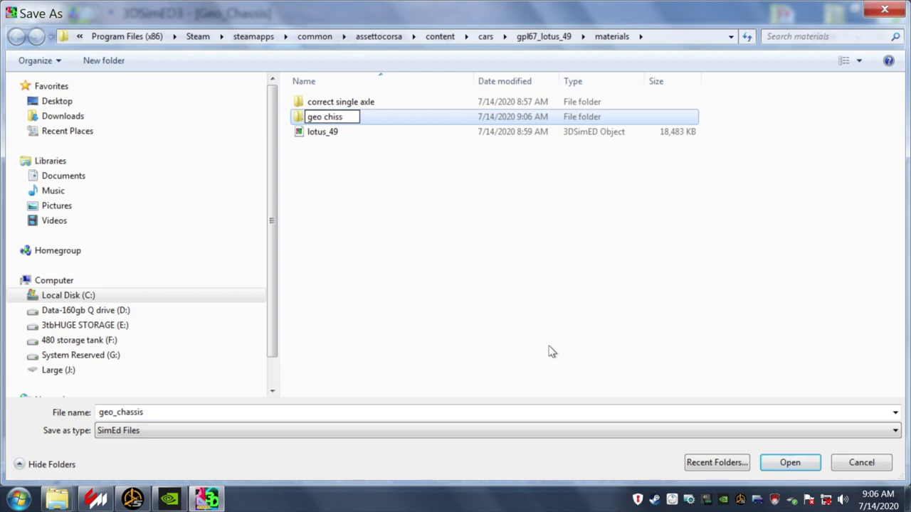
text(is)
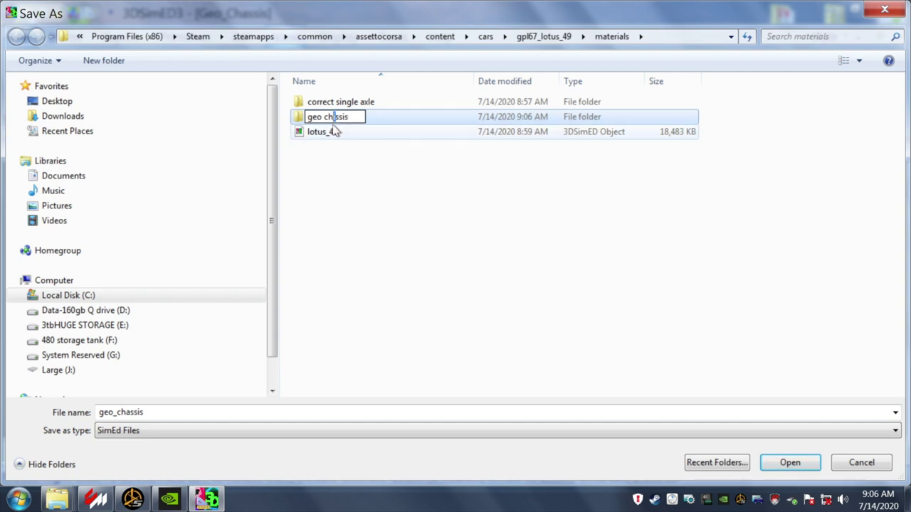
text(a)
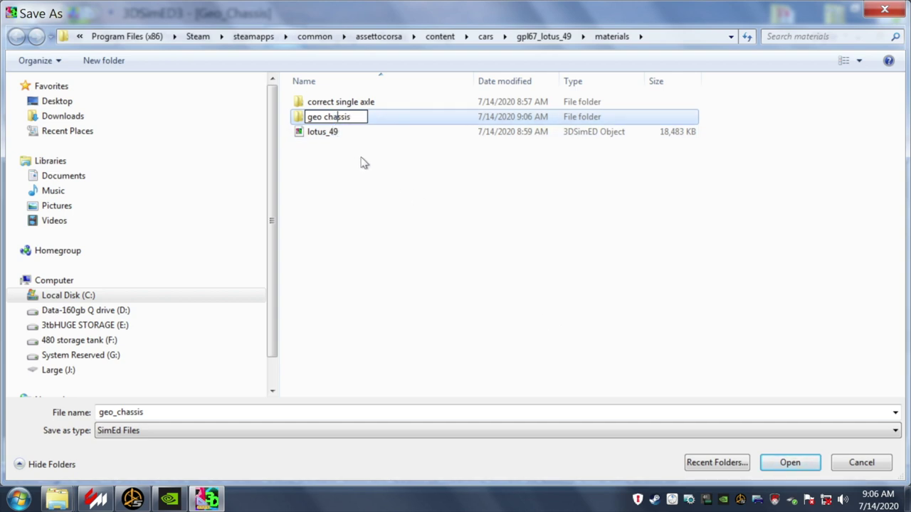
key(End)
text(s)
text(tock)
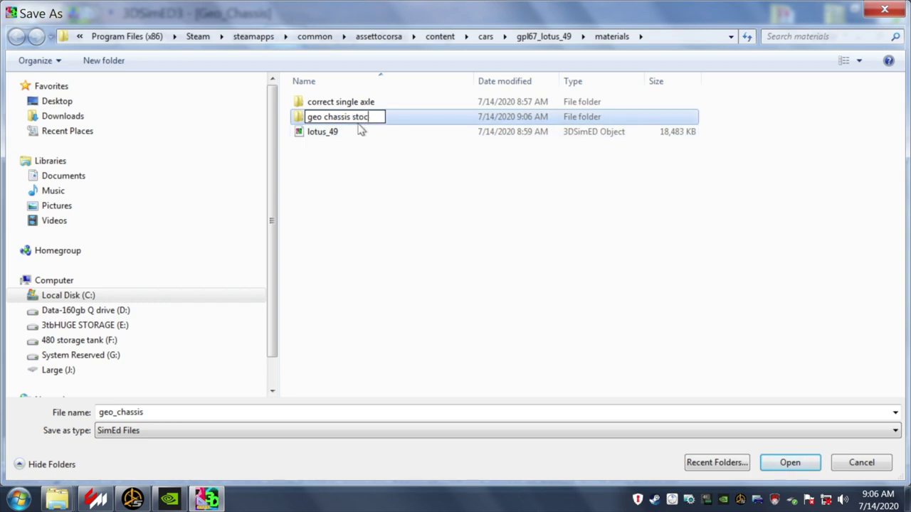
click(413, 224)
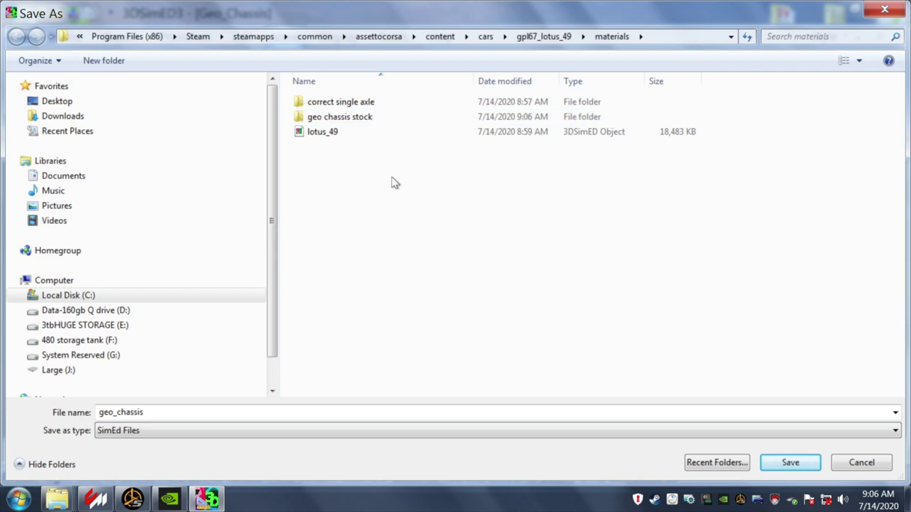
- Save the chassis as geo_chassis in the geo chassis stock folder
double_click(361, 120)
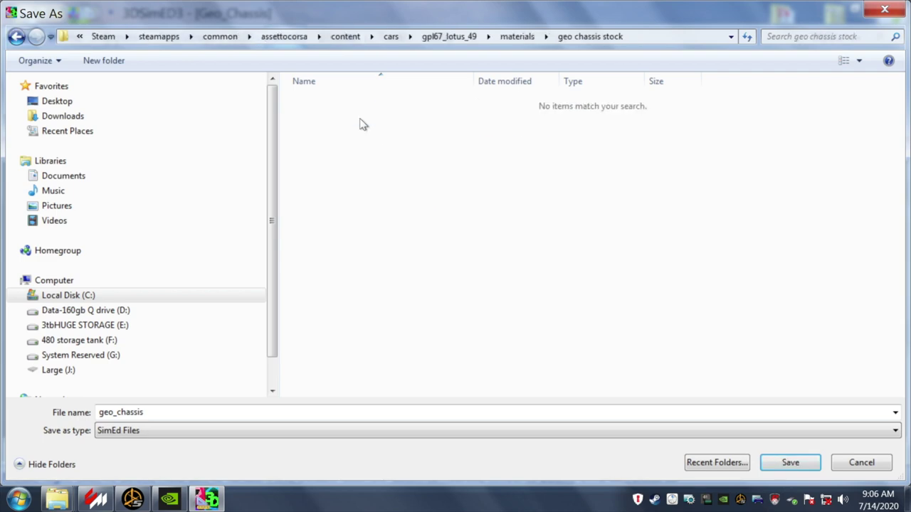
click(777, 462)
click(464, 302)
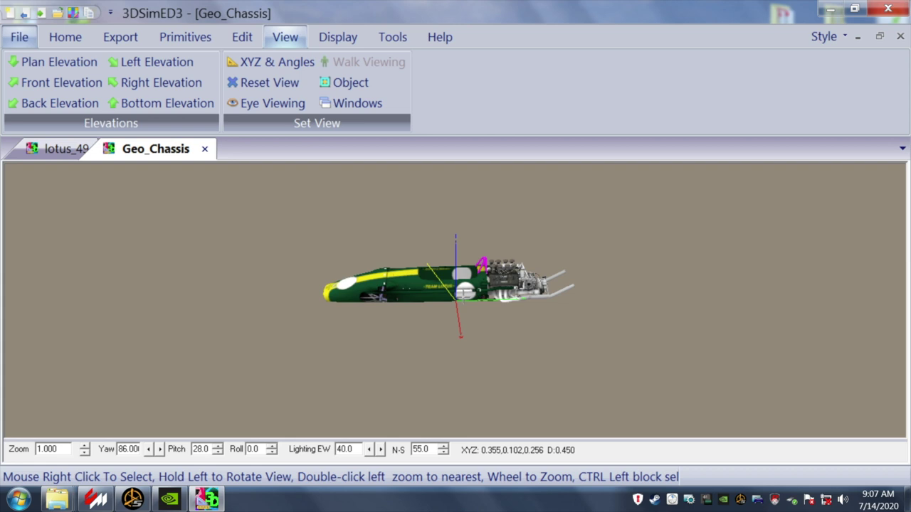
- Explode all objects of the separated chassis into individual faces
drag(464, 302, 573, 368)
scroll(498, 342, up, 1)
scroll(498, 342, up, 1)
scroll(582, 345, down, 4)
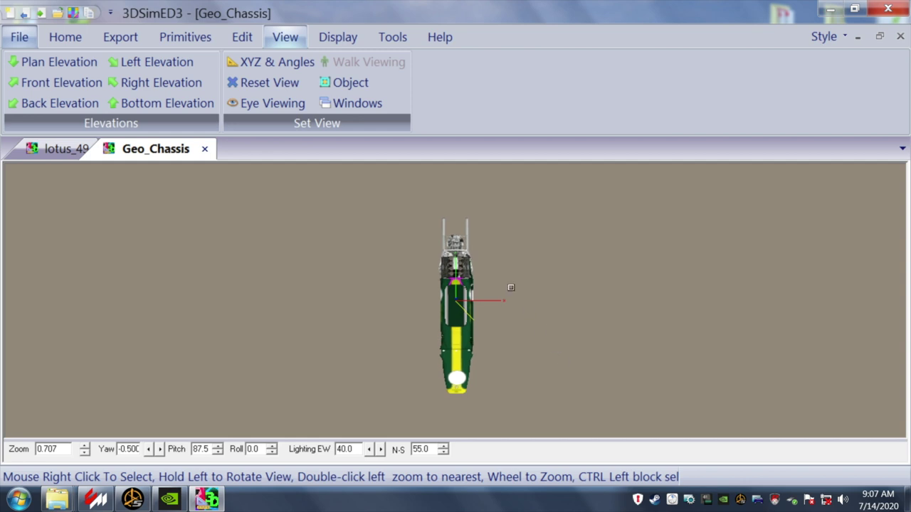
click(241, 39)
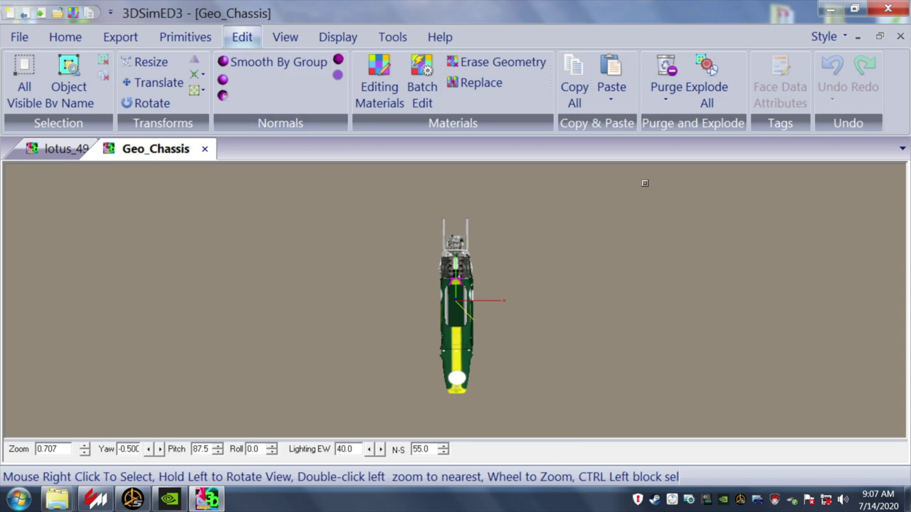
click(712, 100)
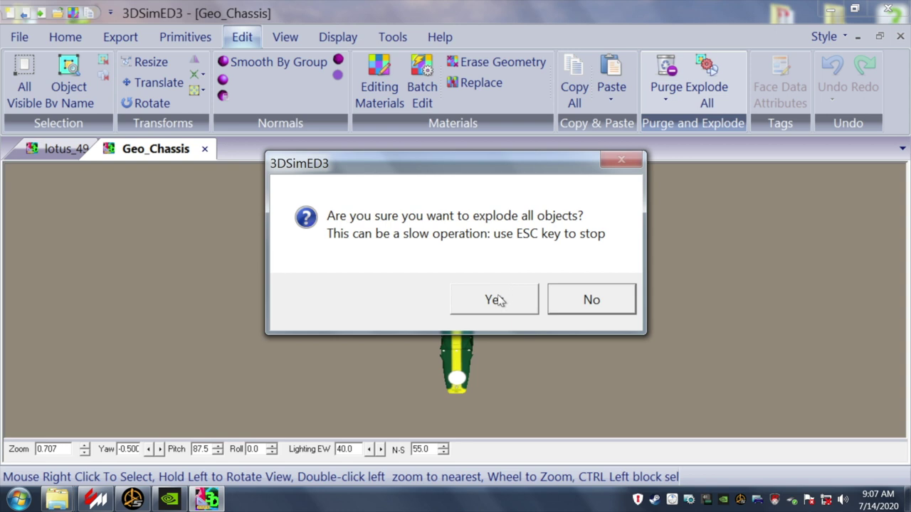
click(498, 299)
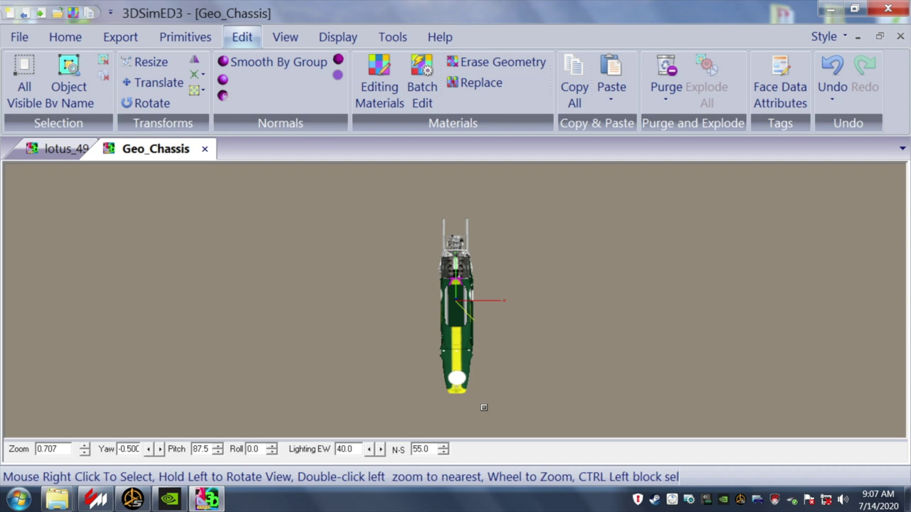
- Delete the faces of the front bodywork and cockpit ahead of the engine
ctrl+drag(474, 405, 431, 291)
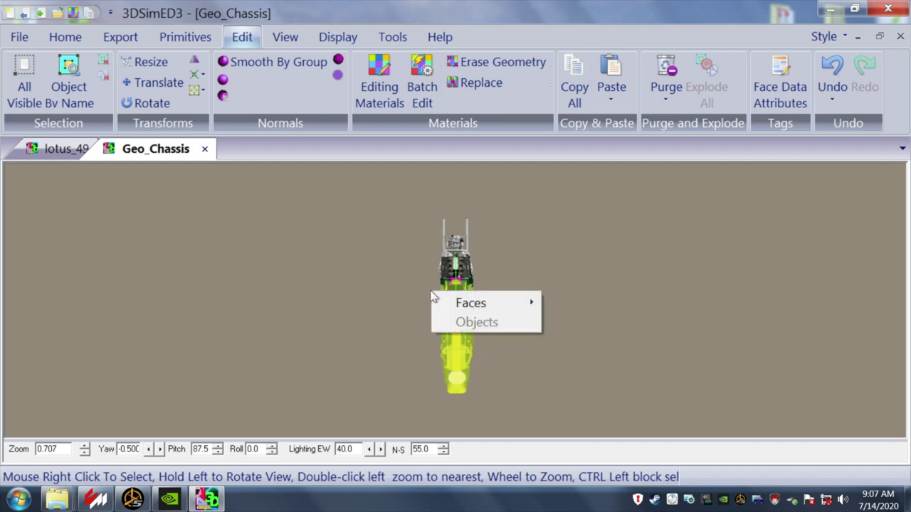
mouse_move(470, 305)
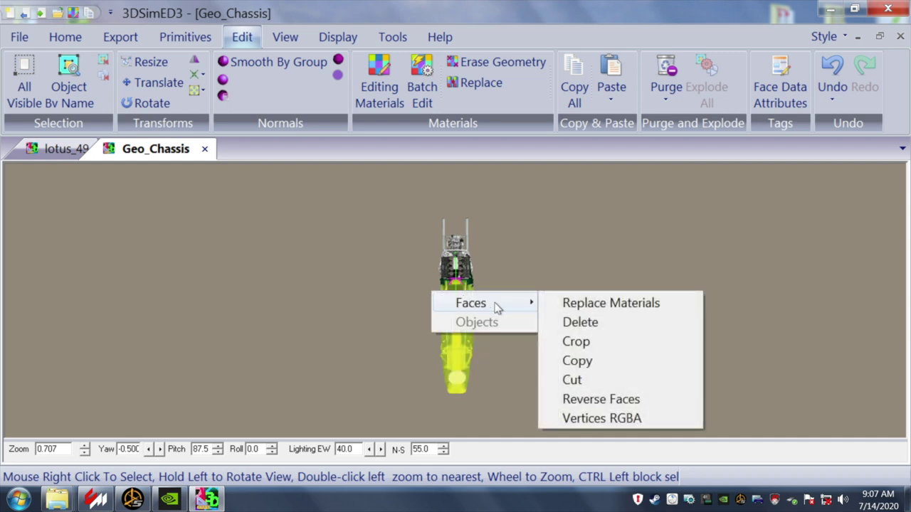
click(579, 322)
drag(577, 321, 522, 297)
double_click(528, 294)
scroll(527, 295, up, 3)
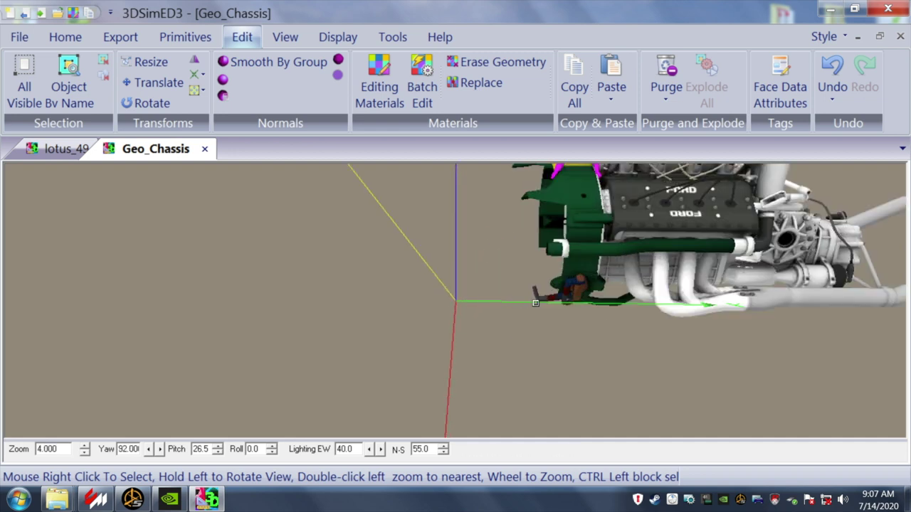
- Delete the remaining green and yellow bodywork faces at the front of the engine
key(Right)
key(Right)
drag(586, 332, 503, 308)
scroll(607, 336, up, 1)
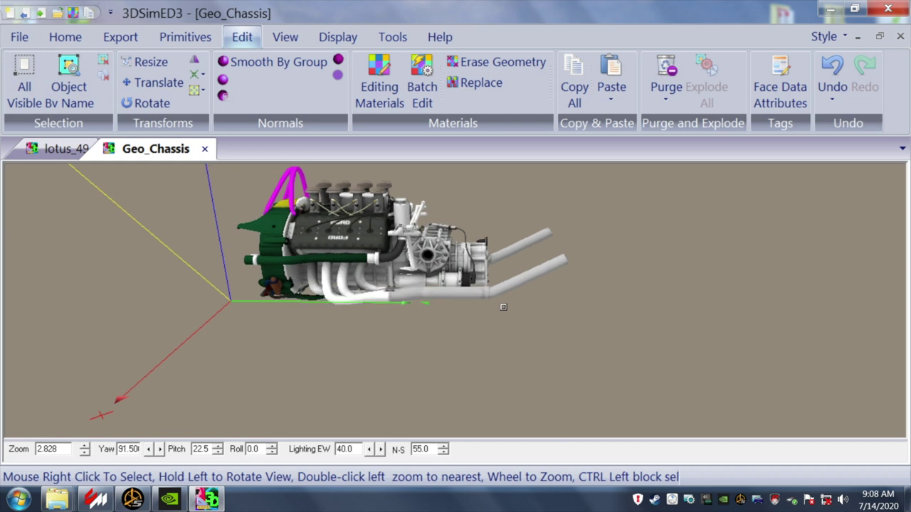
drag(448, 316, 478, 336)
drag(488, 336, 282, 294)
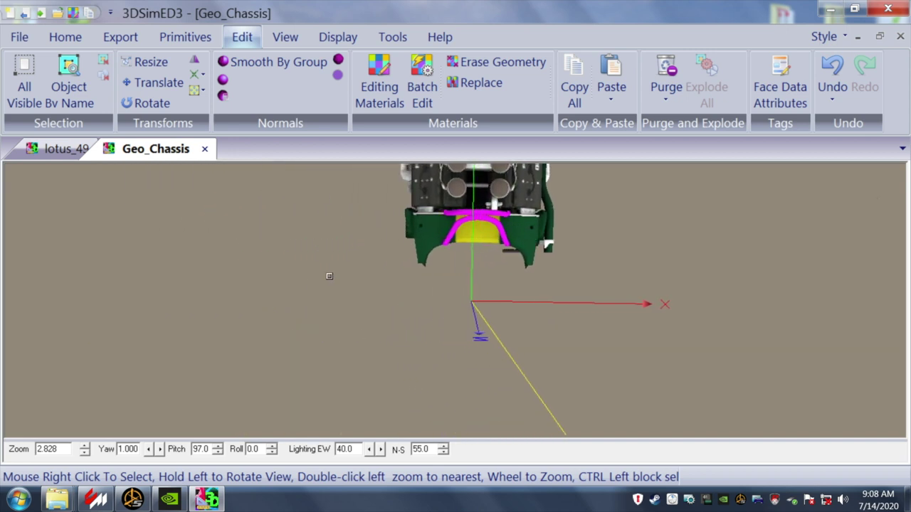
drag(331, 274, 333, 274)
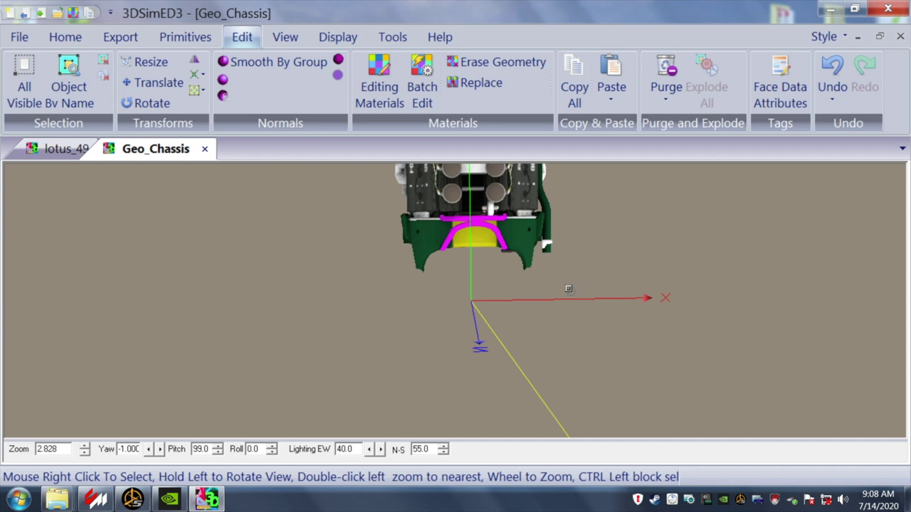
ctrl+drag(460, 291, 393, 227)
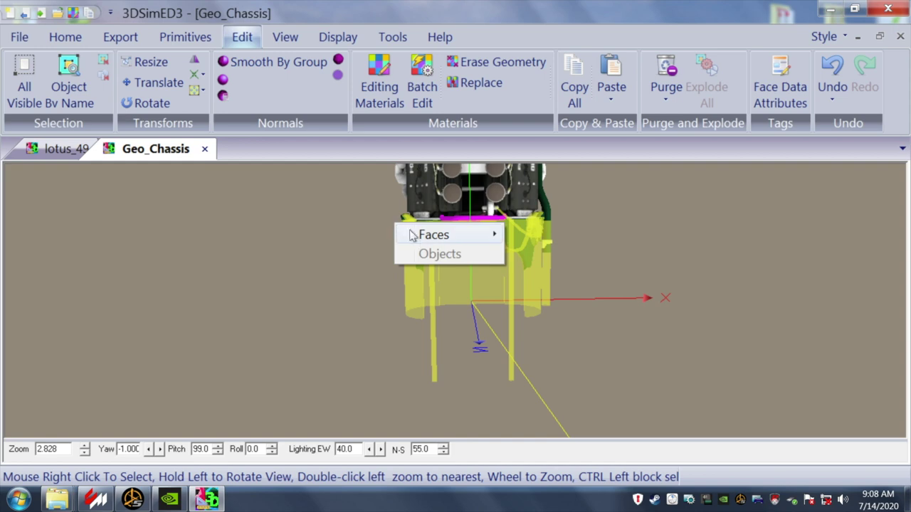
mouse_move(495, 240)
click(534, 255)
- Examine the remaining engine, gearbox and exhaust assembly from the rear, above and the side
drag(570, 270, 482, 236)
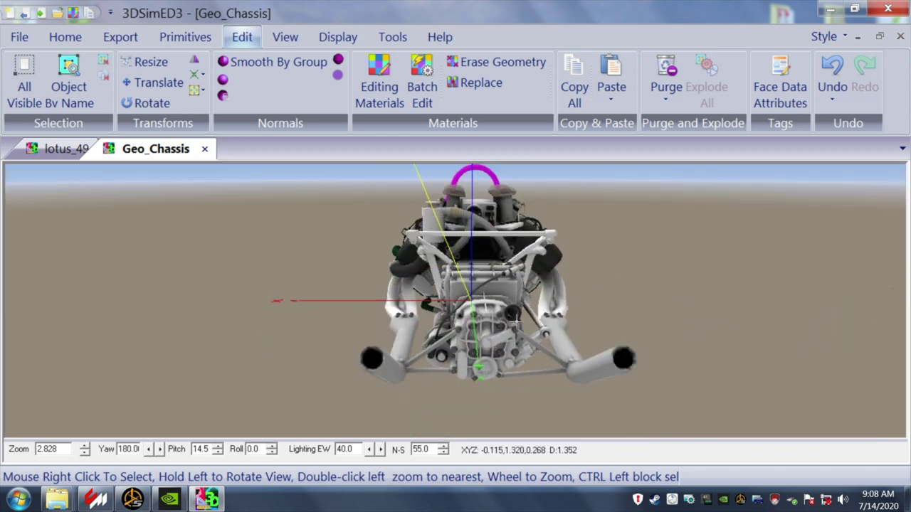
scroll(516, 320, up, 1)
scroll(519, 325, down, 1)
drag(519, 325, 492, 332)
scroll(492, 332, down, 2)
scroll(541, 310, down, 1)
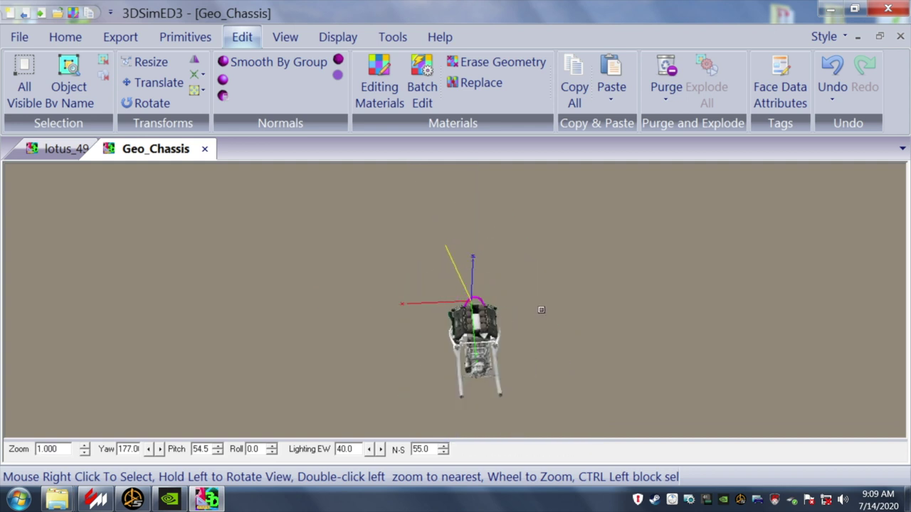
drag(541, 310, 566, 292)
scroll(565, 292, up, 2)
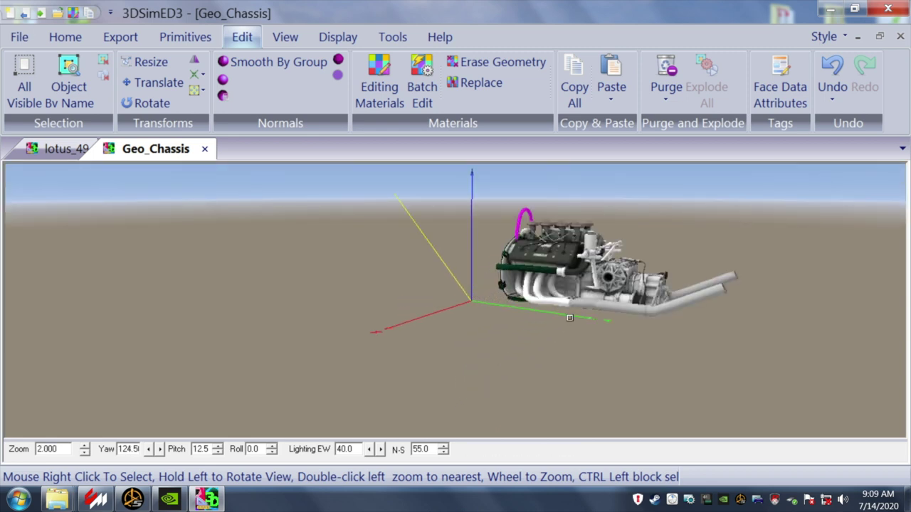
- Paste the copied chrome material properties with common_chrome.dds onto the exhaust manifold material EXT_MechParts_collettori
right_click(539, 301)
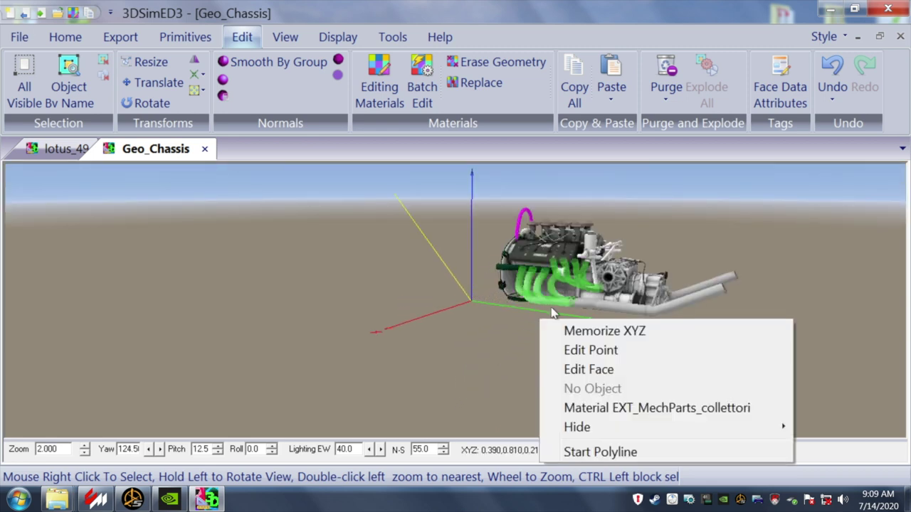
click(600, 409)
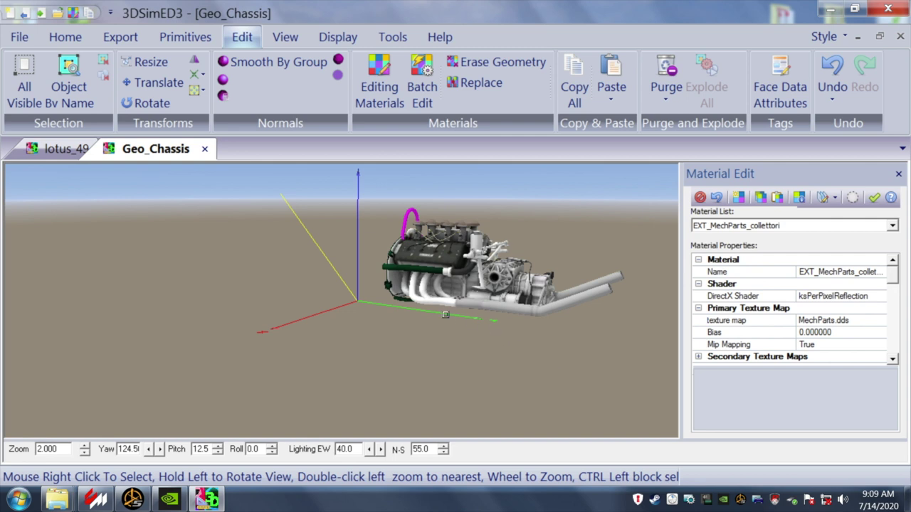
click(449, 315)
right_click(426, 320)
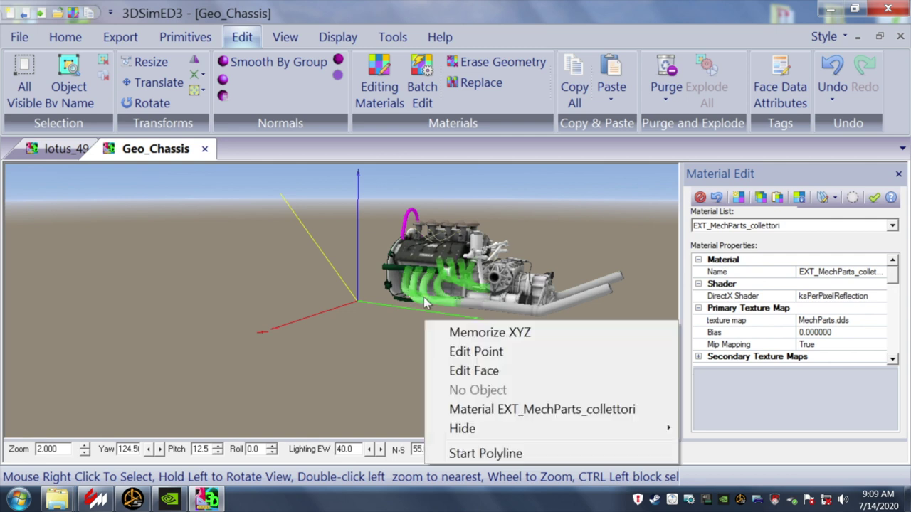
click(475, 410)
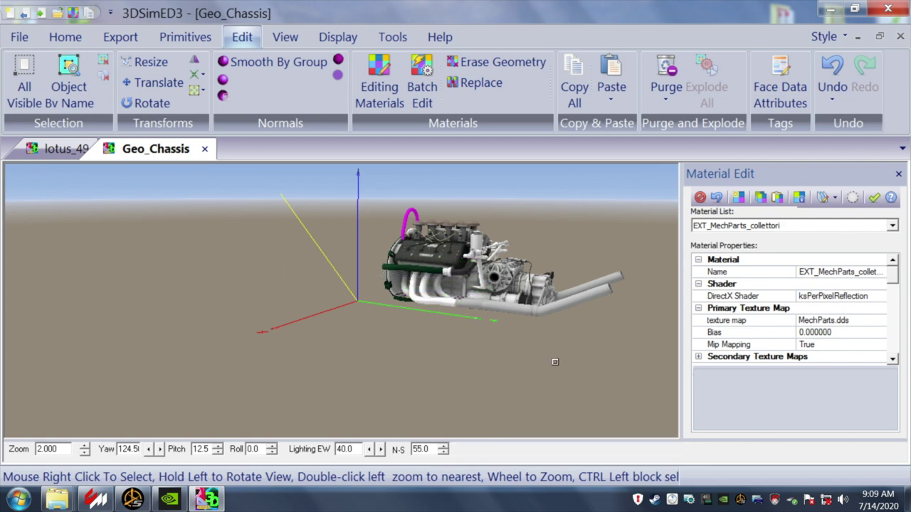
click(770, 199)
click(463, 291)
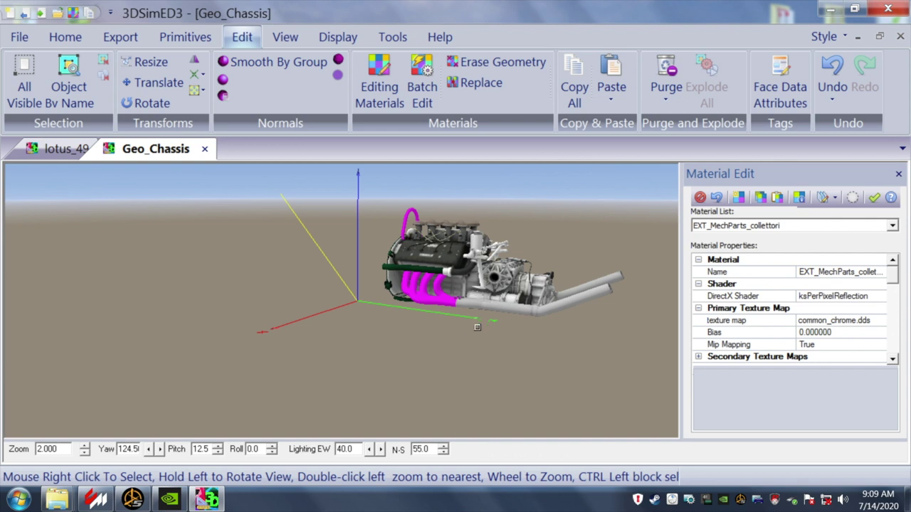
- Check which material the tailpipe, engine and rear frame faces use
drag(507, 353, 511, 358)
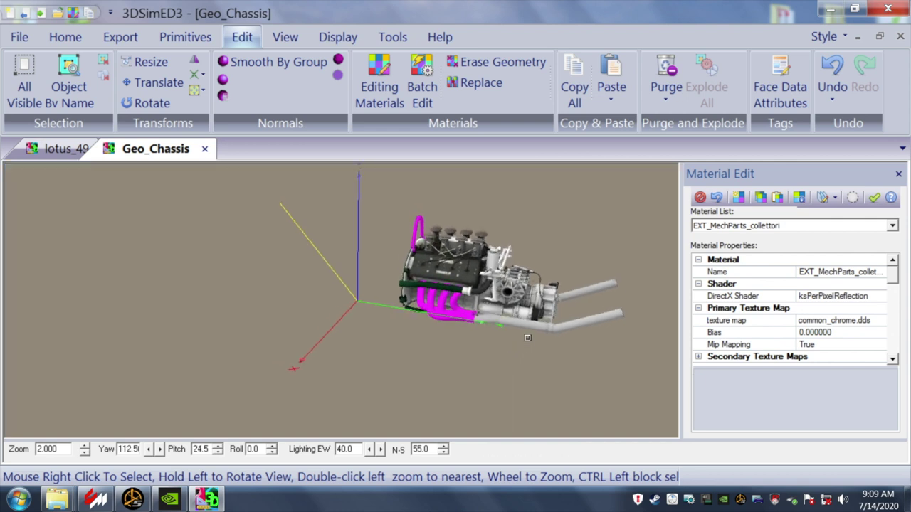
right_click(538, 325)
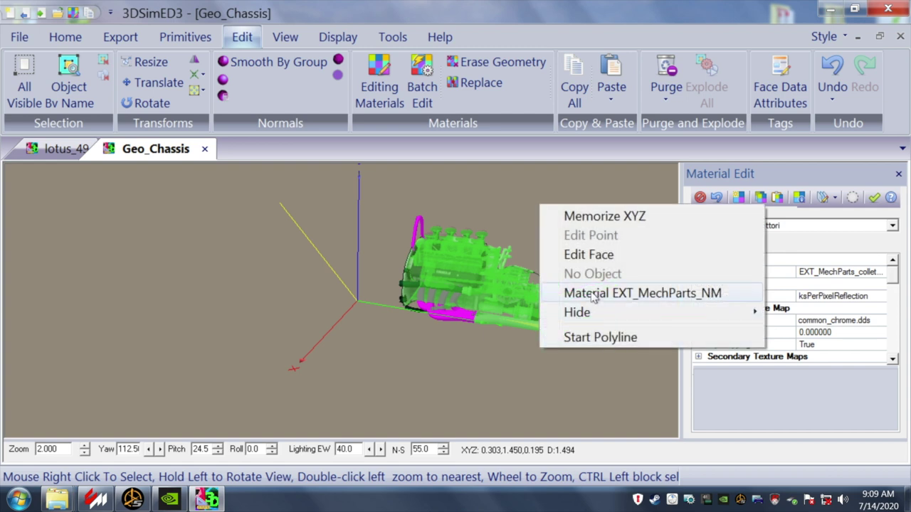
click(493, 194)
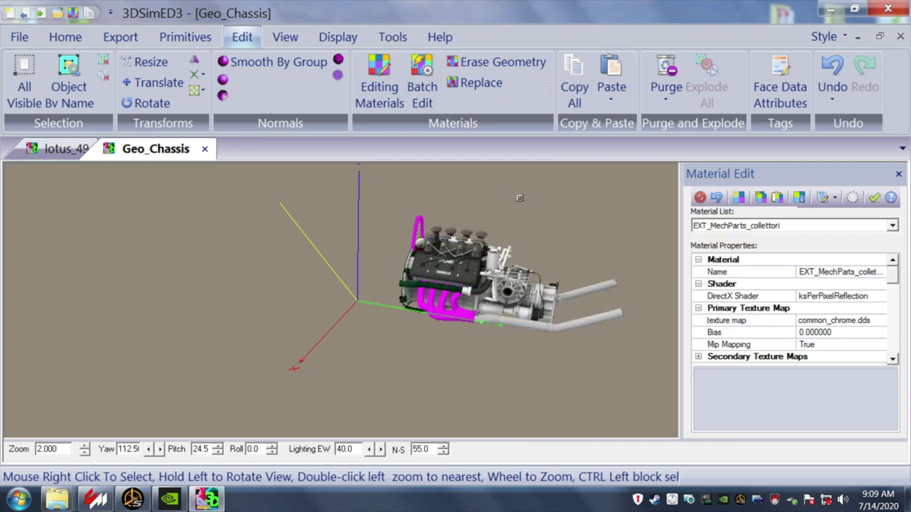
drag(532, 199, 497, 277)
scroll(496, 314, up, 1)
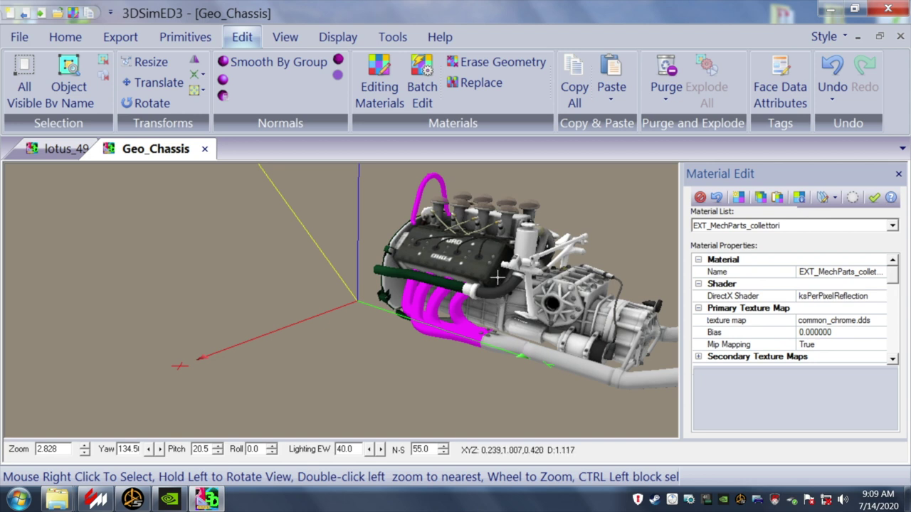
right_click(506, 248)
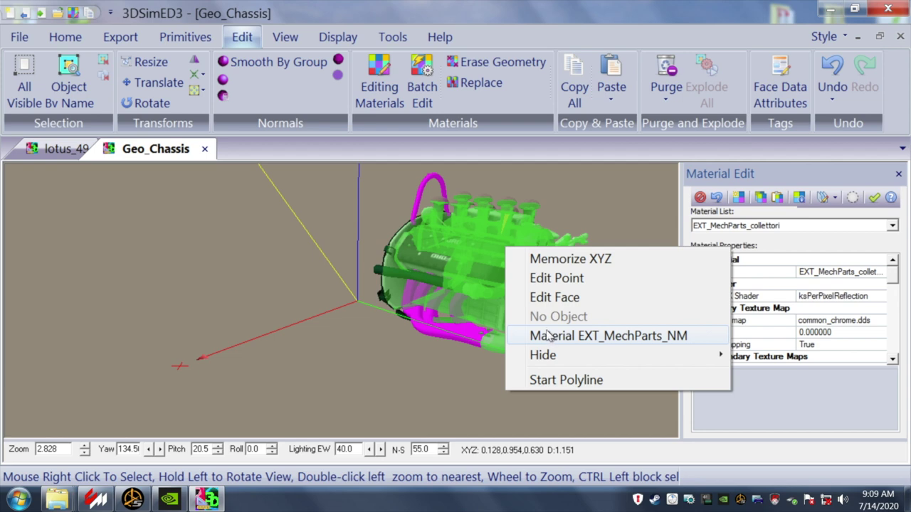
click(317, 222)
drag(309, 214, 297, 216)
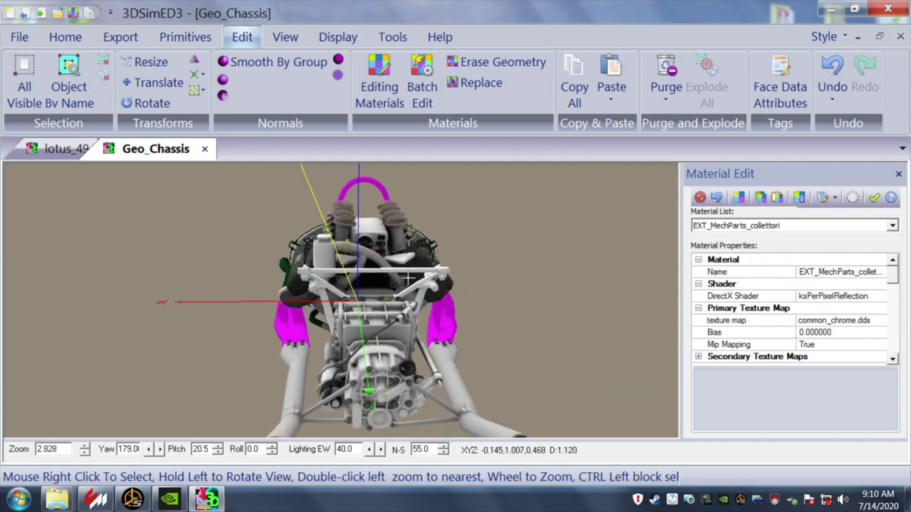
right_click(419, 292)
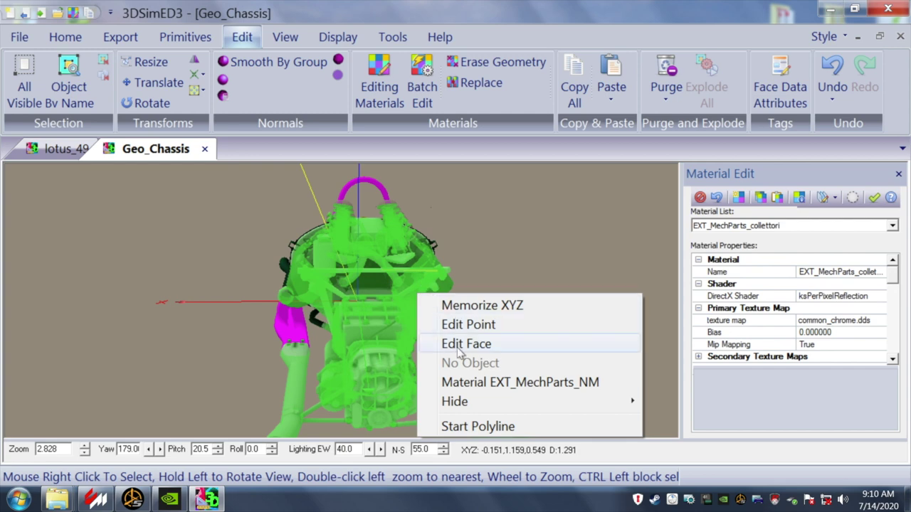
click(515, 210)
- Delete the gearbox faces between the two exhaust pipes
drag(516, 213, 517, 215)
scroll(509, 221, down, 2)
drag(486, 245, 488, 257)
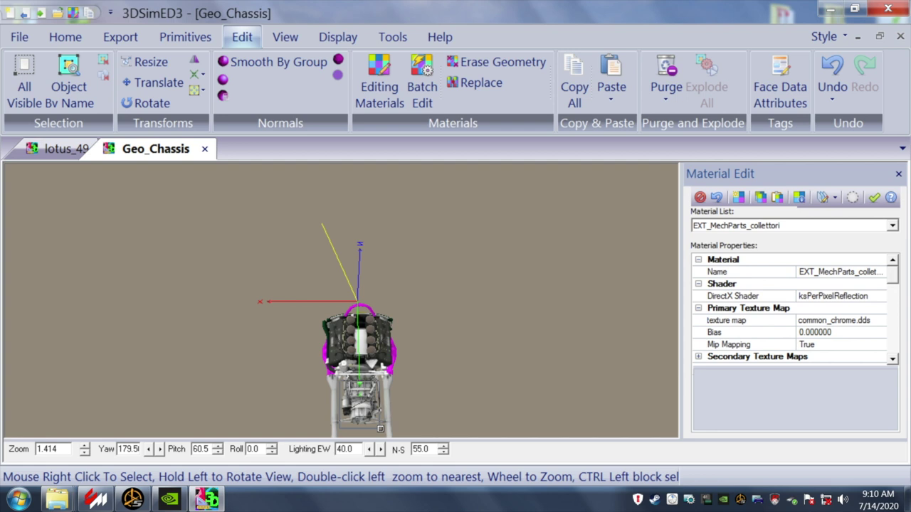
right_click(382, 432)
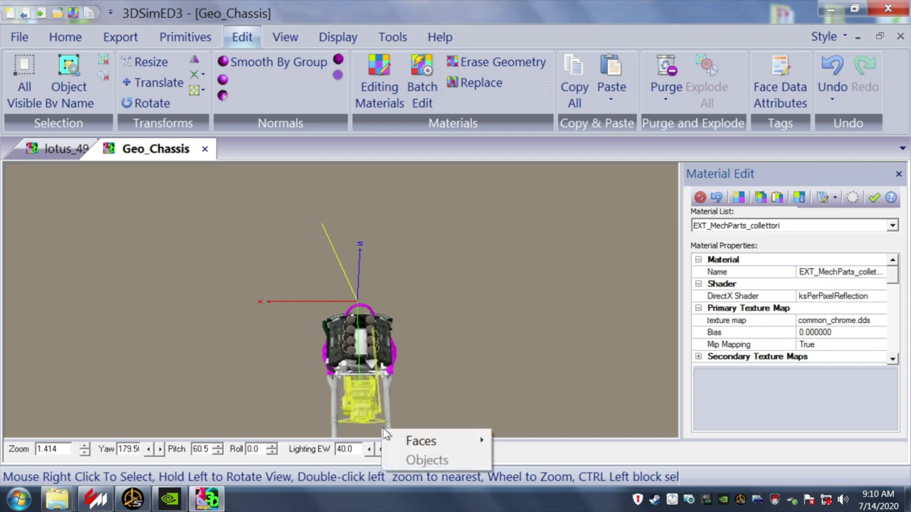
mouse_move(423, 442)
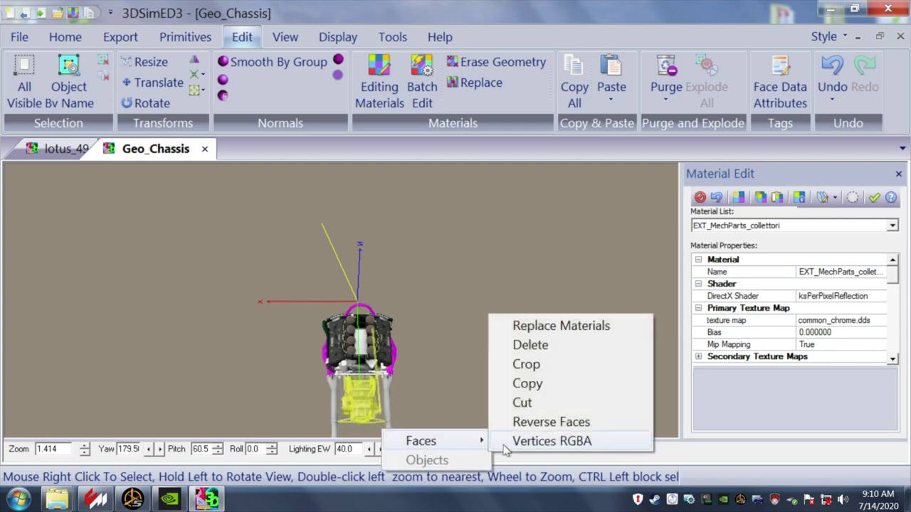
click(528, 346)
- Delete the remaining gearbox and lower frame faces directly behind the engine
drag(505, 365, 507, 359)
scroll(504, 359, up, 3)
ctrl+drag(293, 285, 461, 387)
right_click(461, 387)
mouse_move(559, 401)
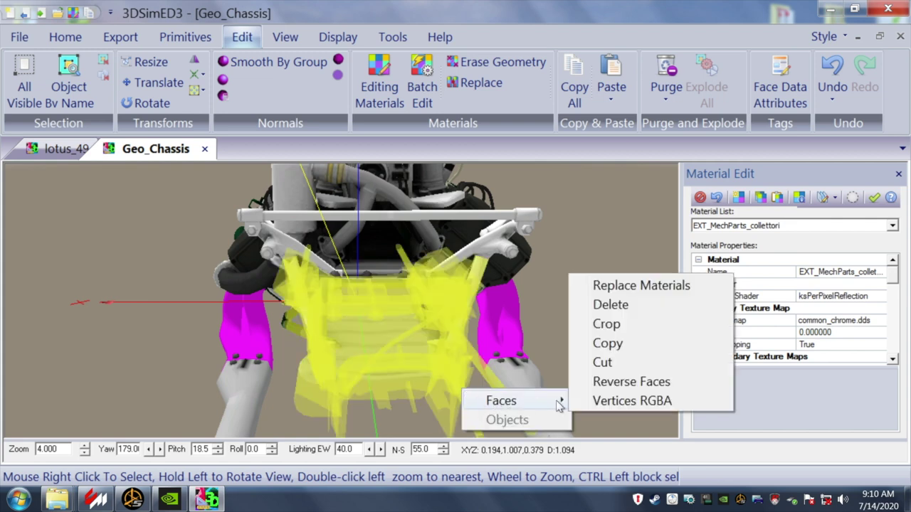
click(610, 304)
- Delete the rear crossbar, brace and hose faces in the centre of the engine's back end
drag(385, 328, 391, 331)
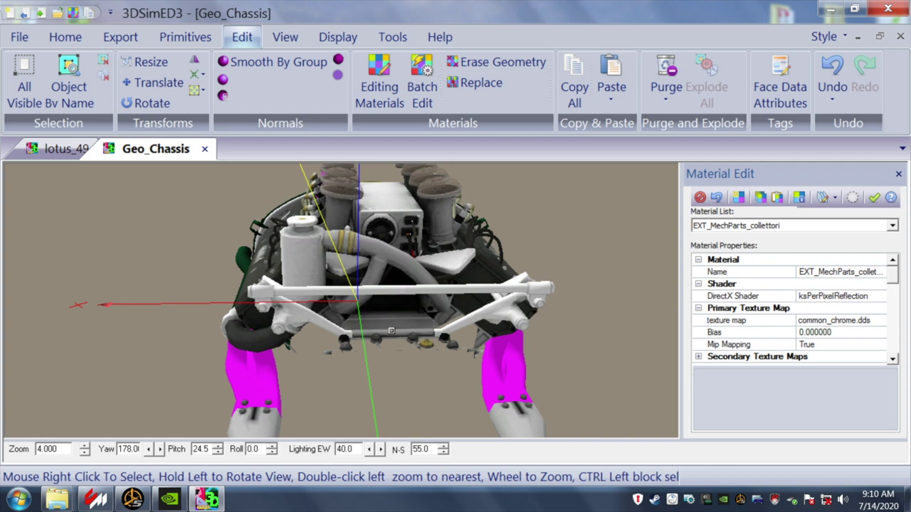
ctrl+drag(338, 262, 447, 371)
right_click(447, 371)
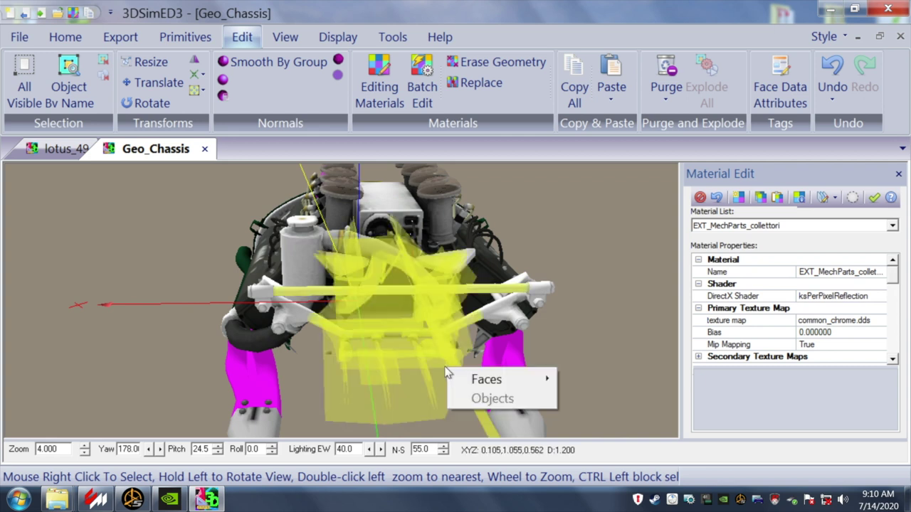
mouse_move(539, 378)
click(610, 398)
- Delete the bulkhead and green coolant pipe faces along the engine's front edge
drag(397, 378, 427, 382)
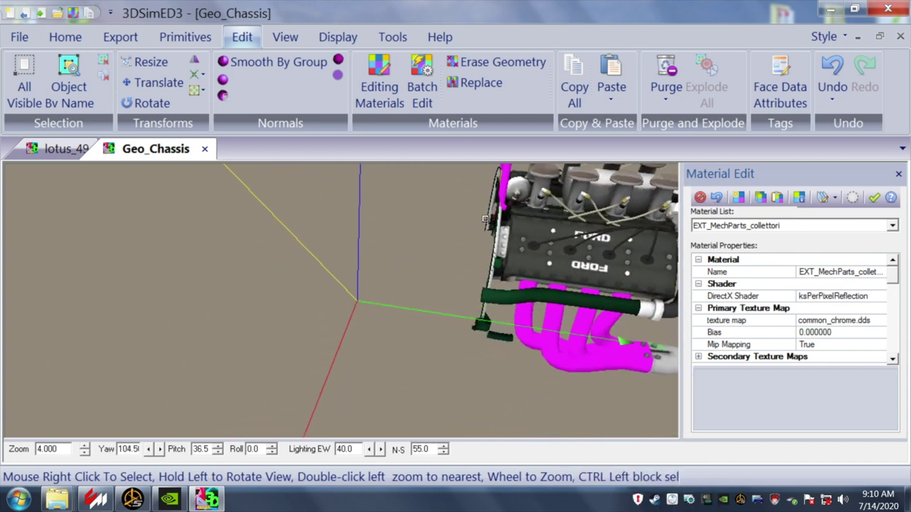
ctrl+drag(488, 212, 504, 357)
right_click(504, 359)
mouse_move(605, 371)
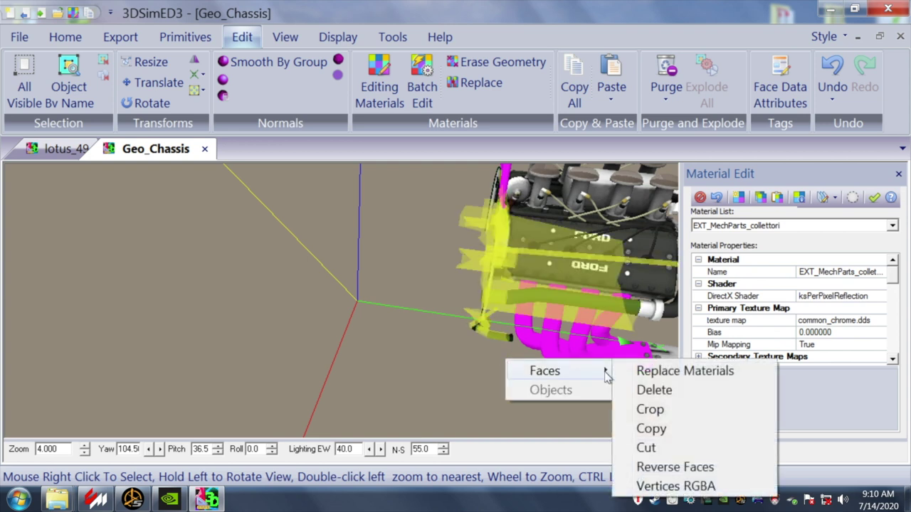
click(653, 391)
- Delete the leftover floor, rod and bracket faces at the engine's front end, plus the small stray fragment just above them
ctrl+drag(464, 274, 491, 358)
right_click(491, 358)
mouse_move(562, 366)
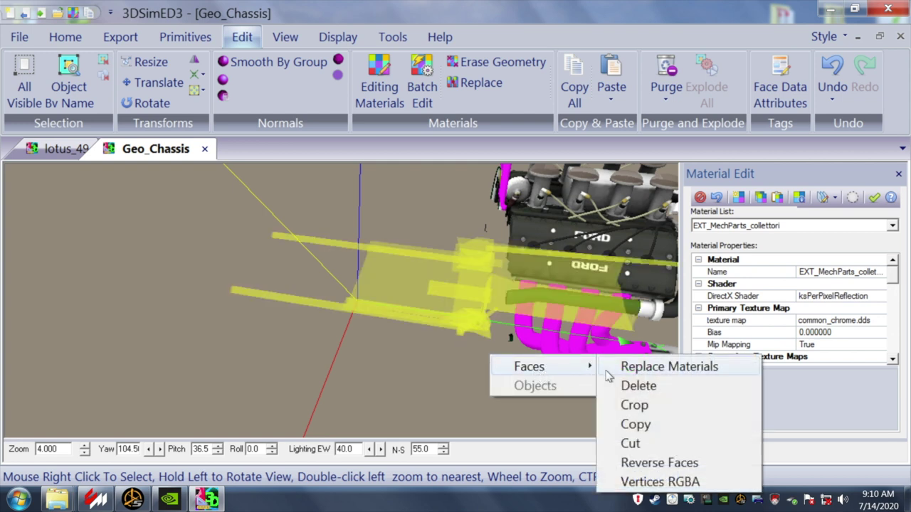
click(637, 385)
ctrl+drag(473, 232, 496, 246)
right_click(496, 246)
mouse_move(555, 256)
click(622, 275)
- Delete the band of chassis floor, rod and engine block faces across the full width of the engine's front end
drag(471, 318, 439, 330)
scroll(437, 326, down, 2)
ctrl+drag(293, 342, 440, 369)
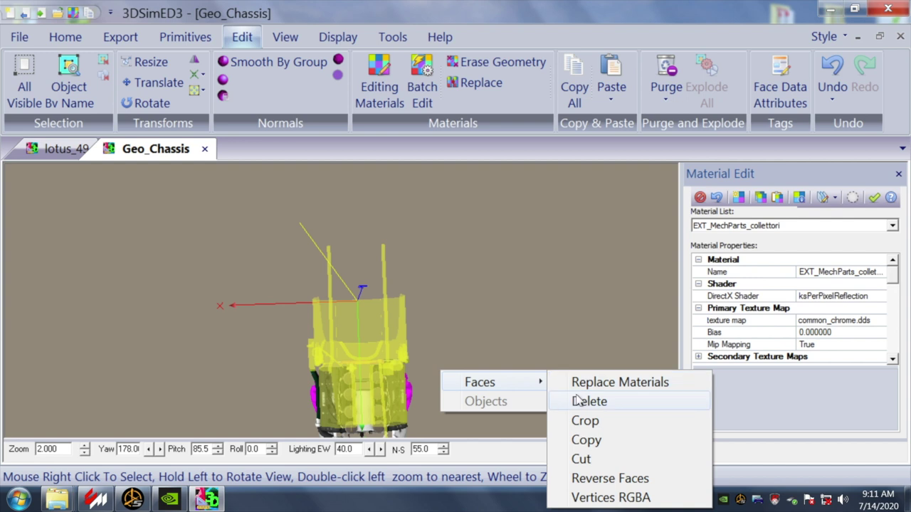
click(558, 379)
- Examine the remaining engine parts, down to the small loose crossbar between the intake trumpets, for leftover faces
drag(558, 380, 535, 355)
scroll(535, 354, up, 2)
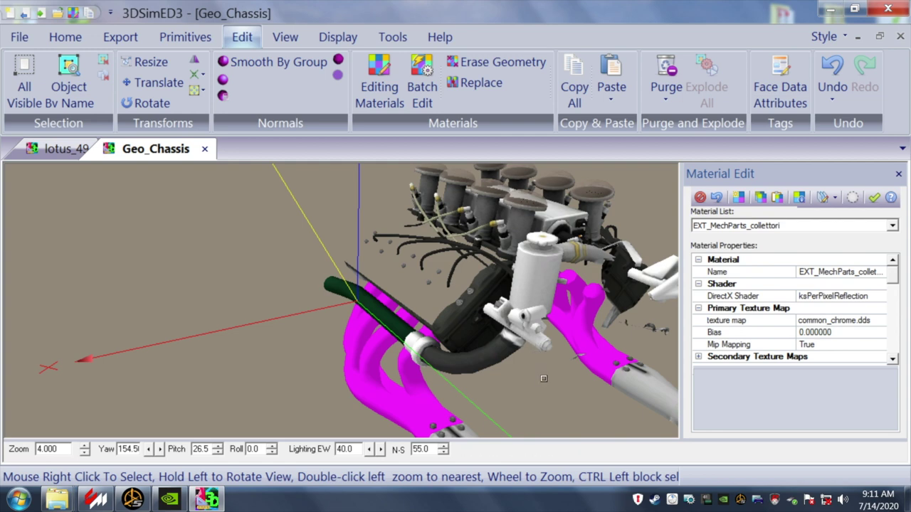
drag(543, 377, 531, 381)
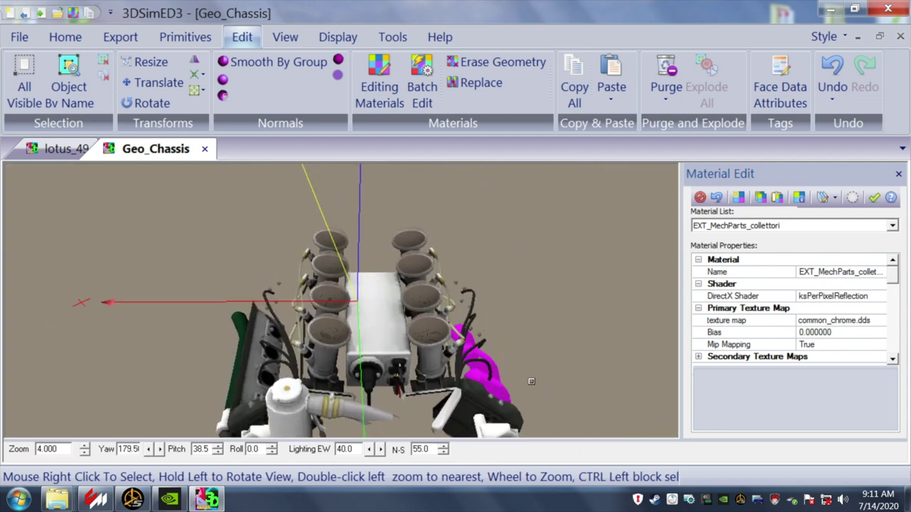
scroll(532, 378, down, 2)
drag(509, 313, 510, 327)
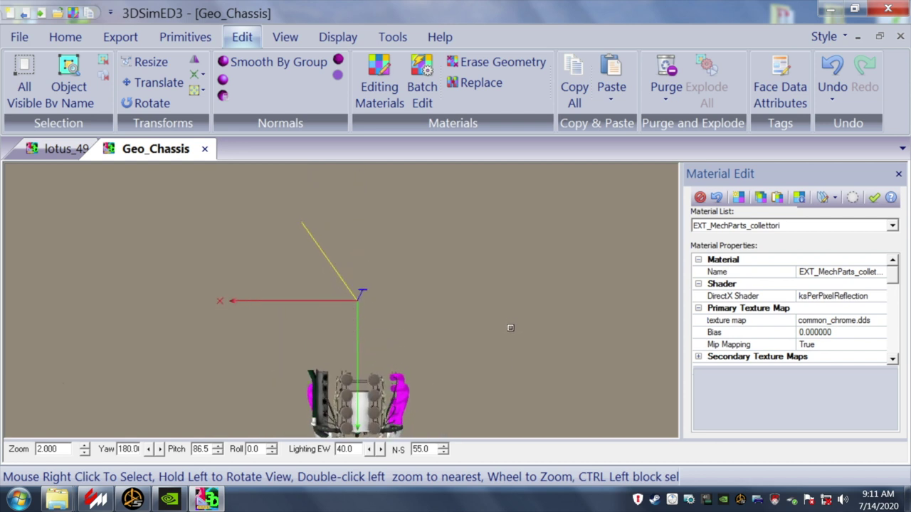
middle_drag(512, 326, 511, 325)
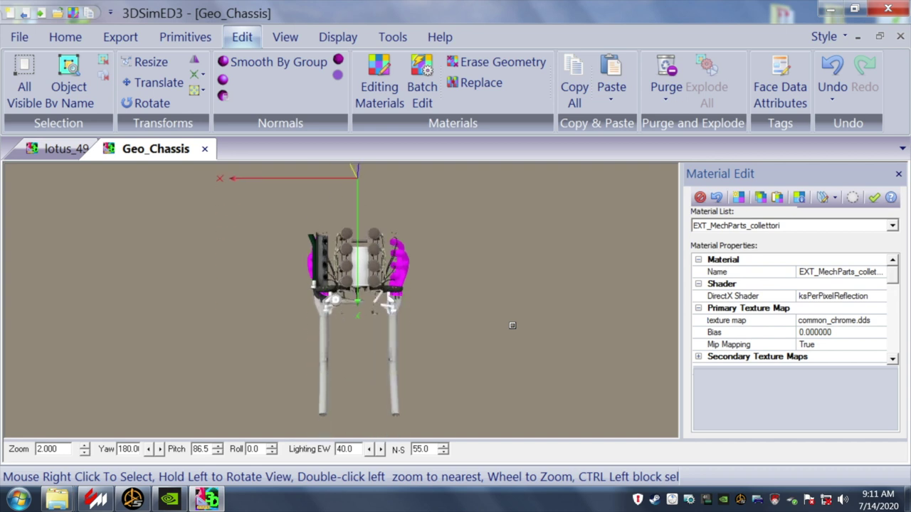
scroll(512, 325, up, 2)
scroll(512, 326, up, 1)
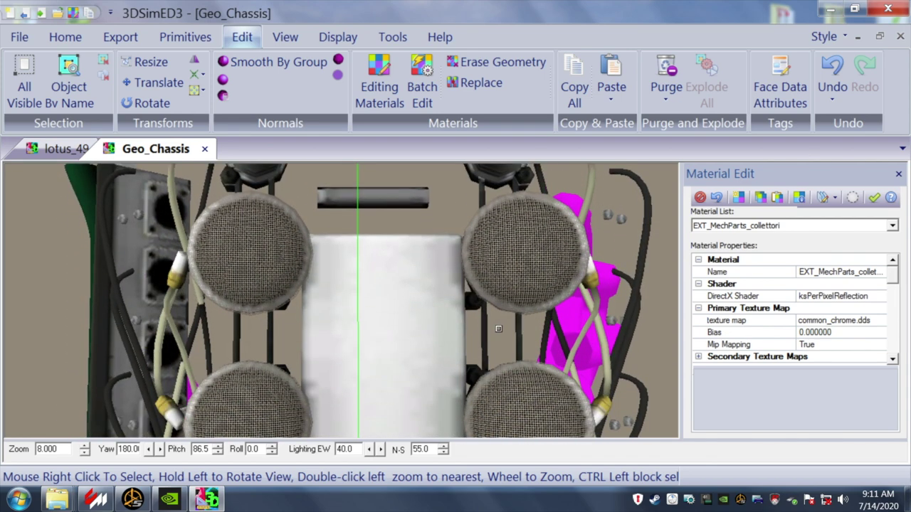
drag(466, 288, 449, 293)
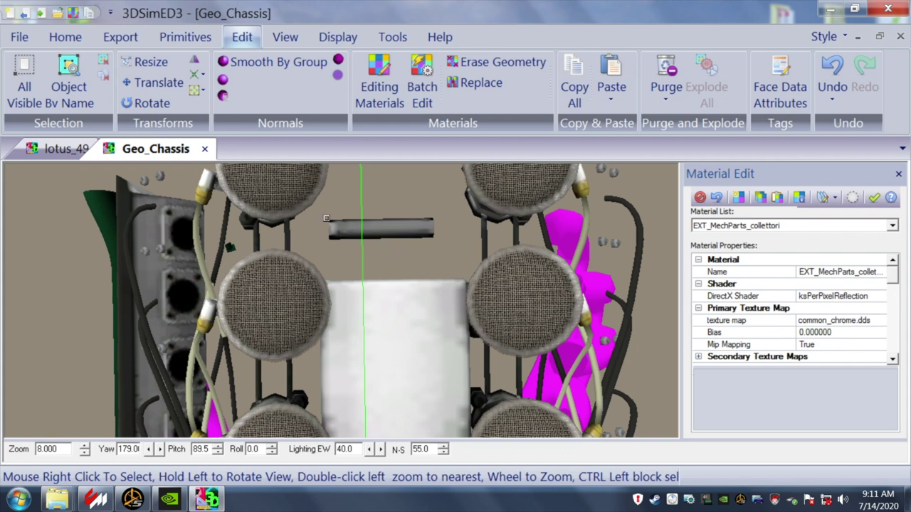
- Delete the faces of the small dark bar between the intake trumpets, just beyond the end of the white central cover
ctrl+drag(340, 225, 439, 245)
mouse_move(484, 252)
click(587, 274)
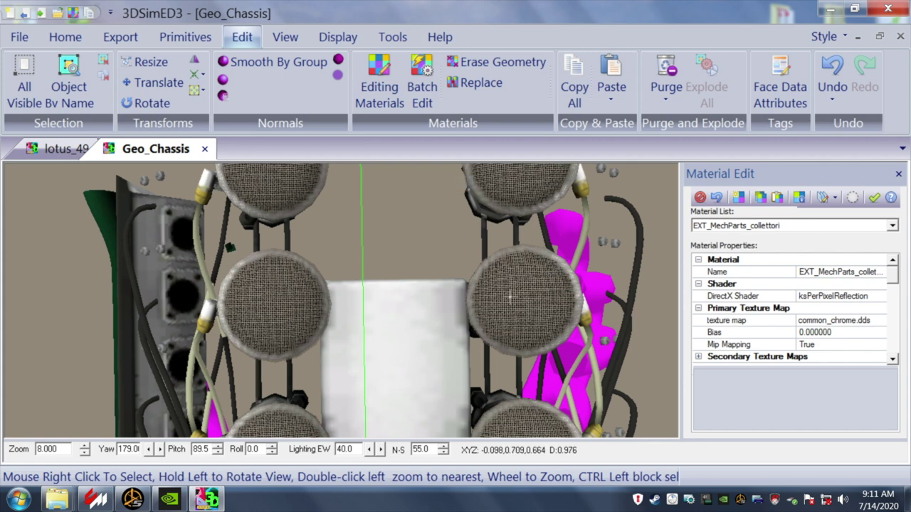
- Delete the grey pipe extension beside the banded hose coupling and the small stray part below that coupling
scroll(391, 283, down, 3)
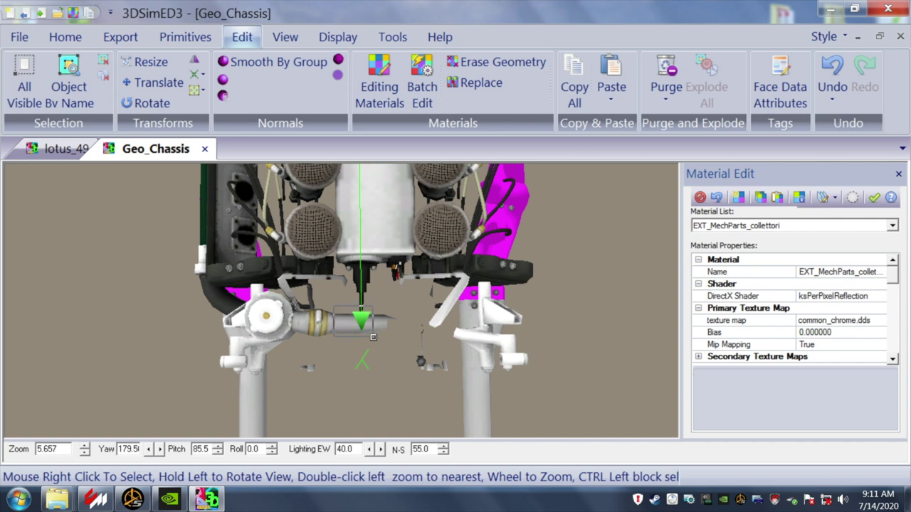
right_click(395, 340)
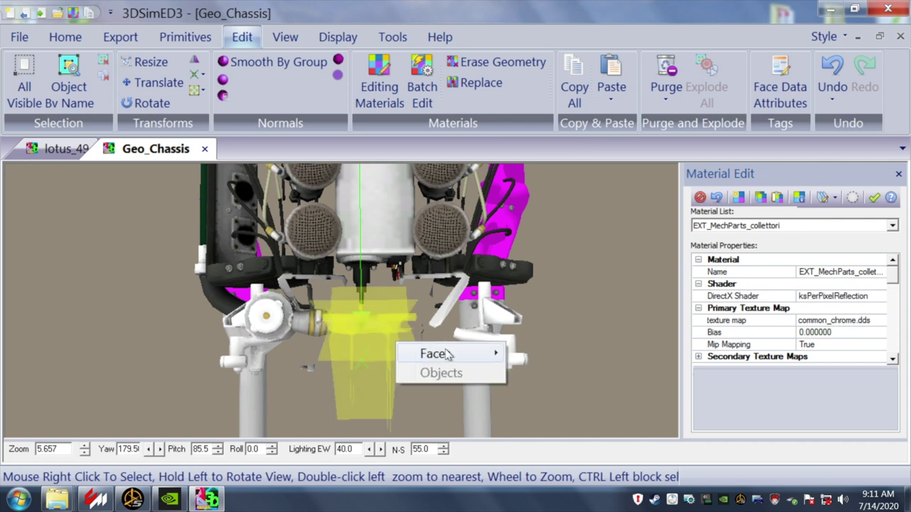
mouse_move(463, 353)
click(533, 374)
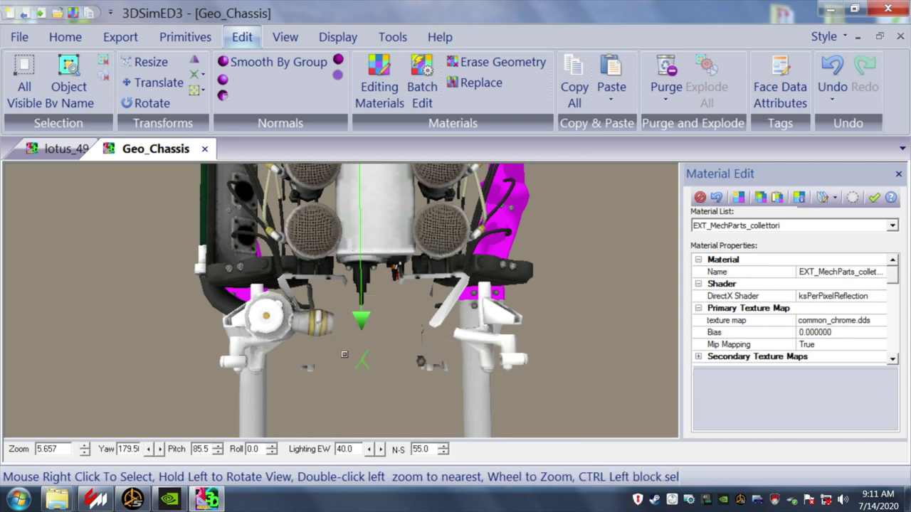
right_click(324, 377)
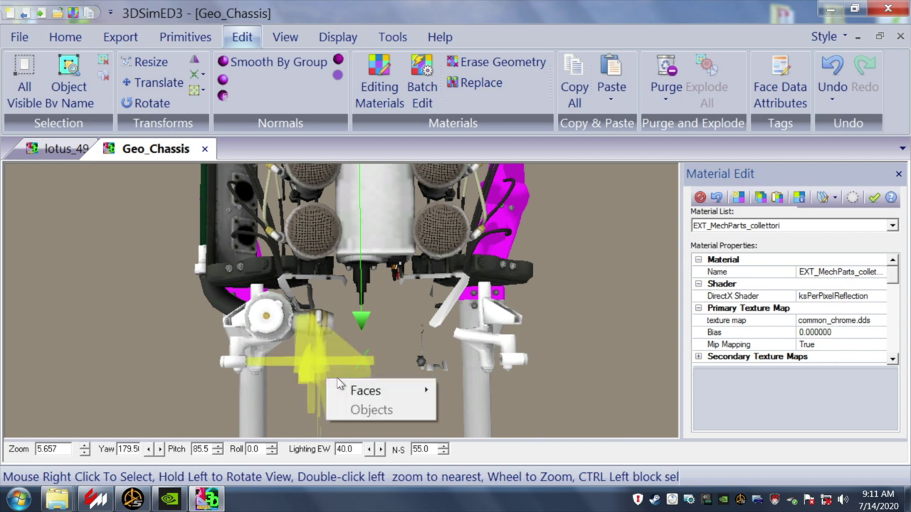
mouse_move(420, 394)
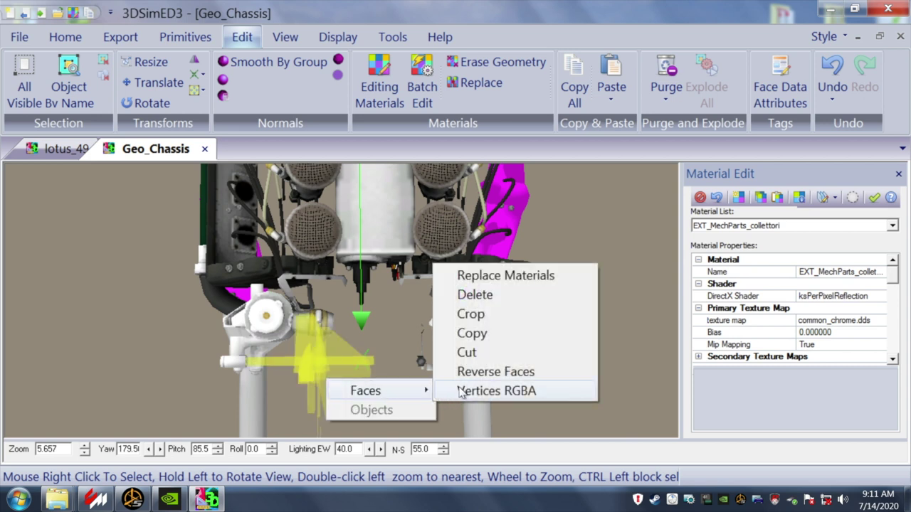
click(474, 295)
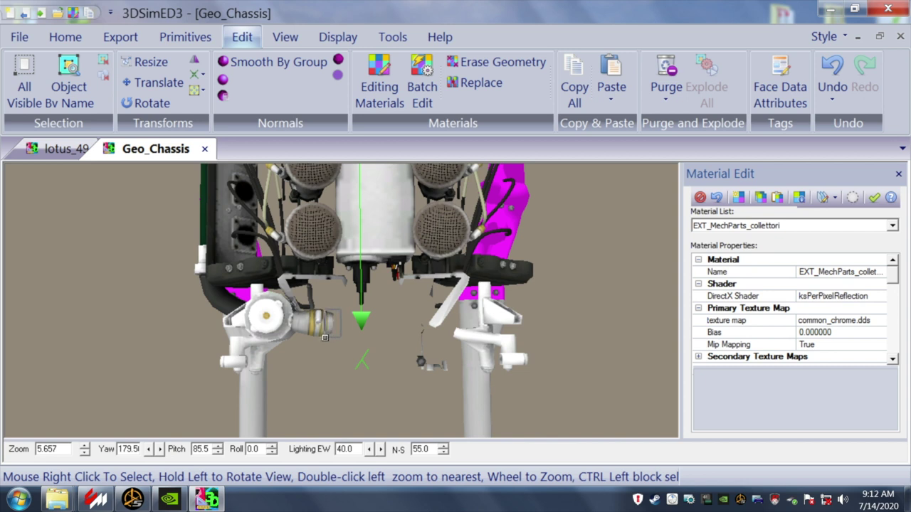
- Delete the faces at the open end of the banded hose coupling on the white canister
right_click(324, 337)
mouse_move(377, 352)
click(457, 367)
- Try deleting the whole banded coupling on the white canister, and undo that deletion
drag(337, 351, 342, 347)
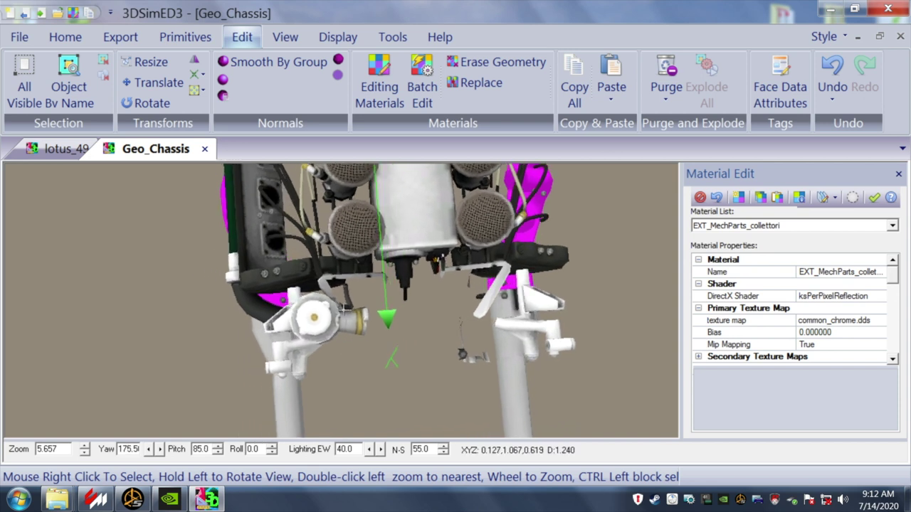
right_click(360, 339)
mouse_move(396, 349)
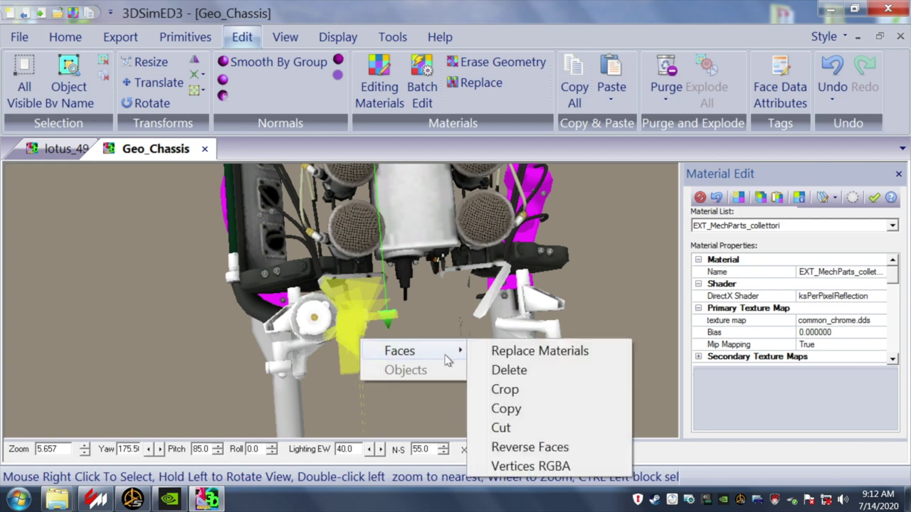
click(487, 364)
mouse_move(378, 363)
mouse_down()
mouse_move(384, 349)
mouse_move(378, 360)
mouse_up()
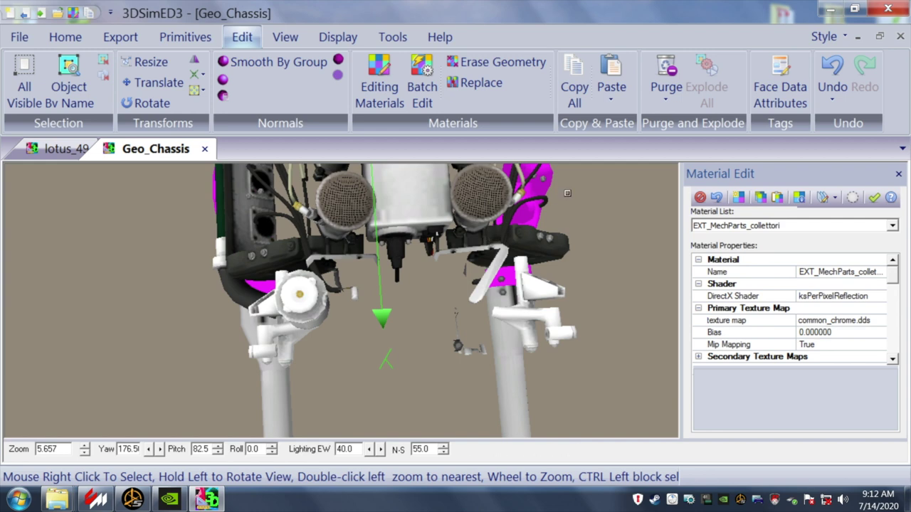
click(832, 75)
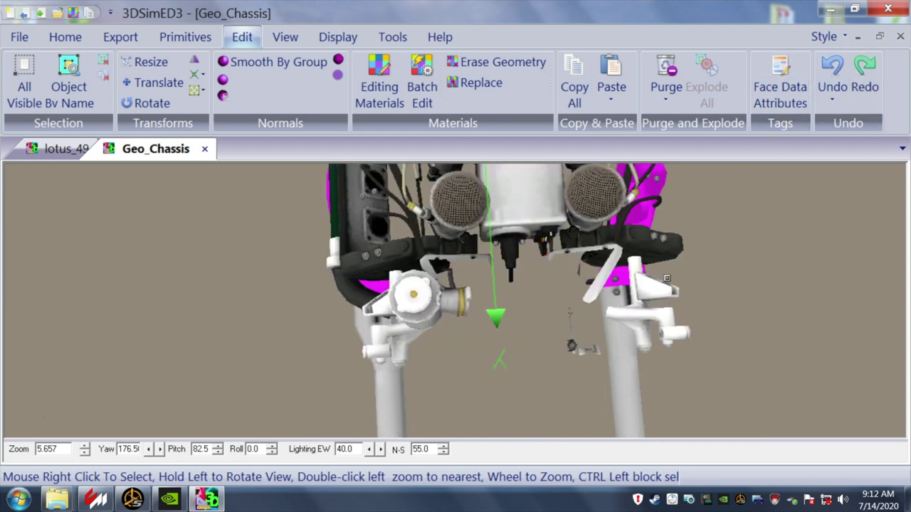
- Examine the engine, exhaust pipes and magenta headers from several angles for leftover parts
drag(478, 341, 462, 340)
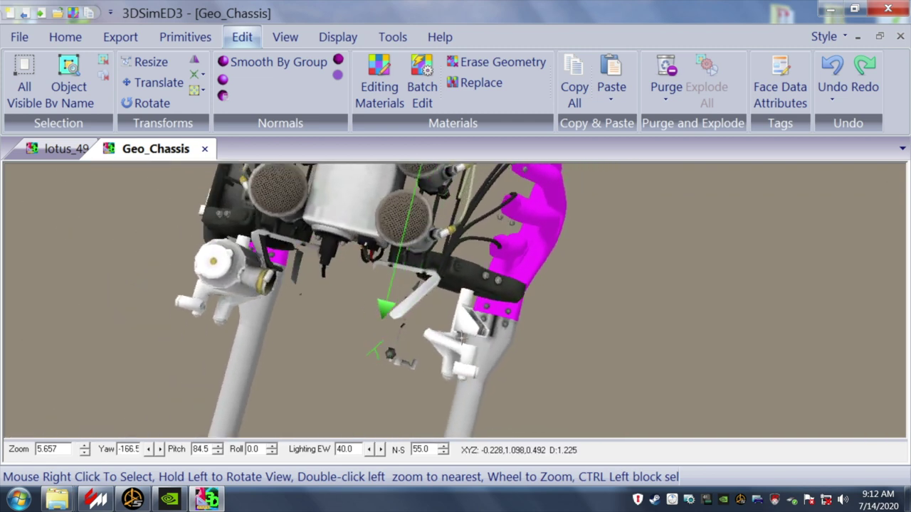
scroll(462, 340, down, 1)
drag(503, 370, 522, 369)
key(Up)
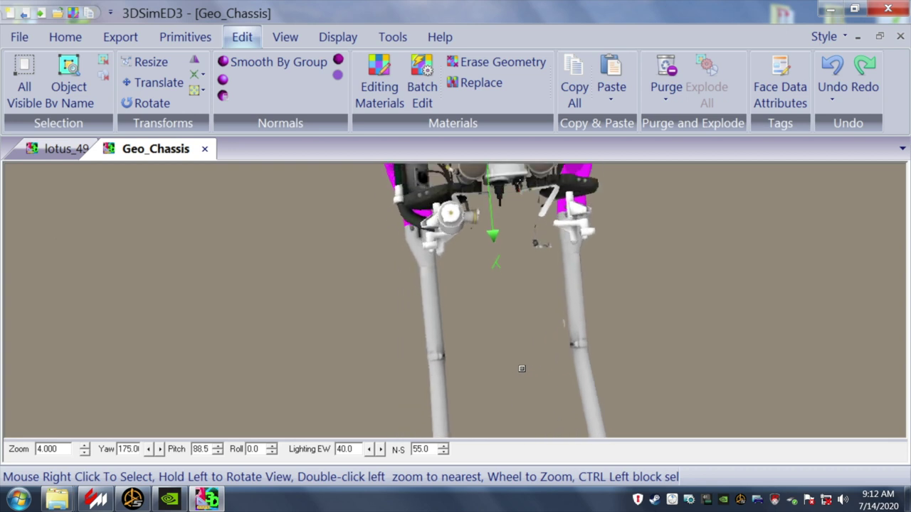
drag(563, 406, 554, 393)
scroll(554, 393, down, 1)
drag(675, 342, 625, 344)
key(Up)
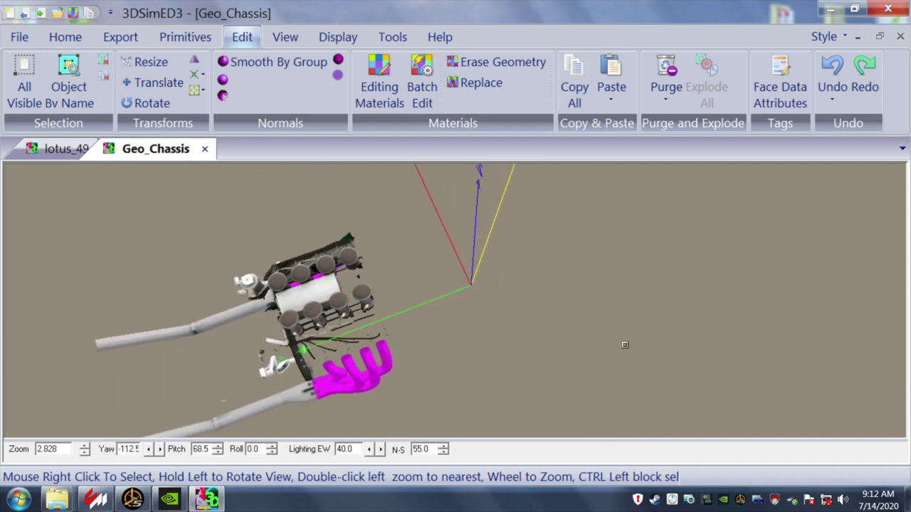
drag(546, 370, 610, 364)
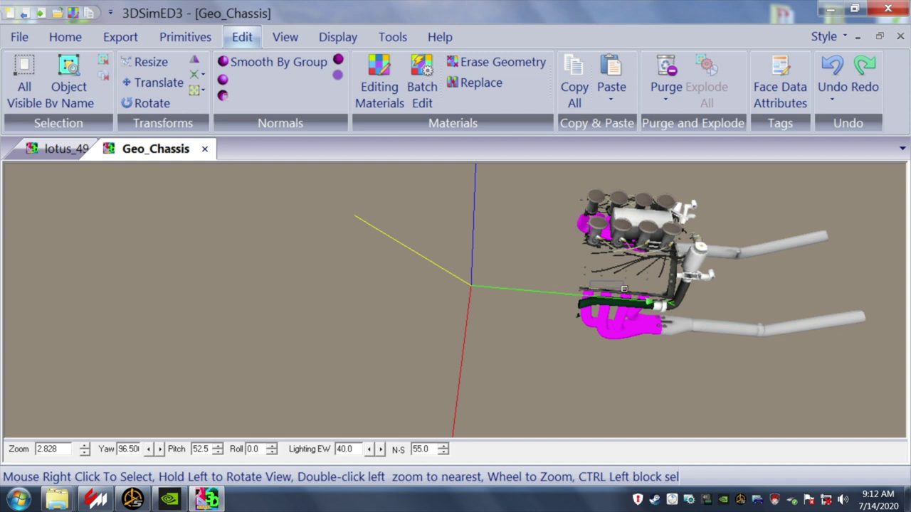
- Try deleting the long dark plate above the magenta headers, and undo that deletion
right_click(633, 290)
mouse_move(712, 304)
click(783, 323)
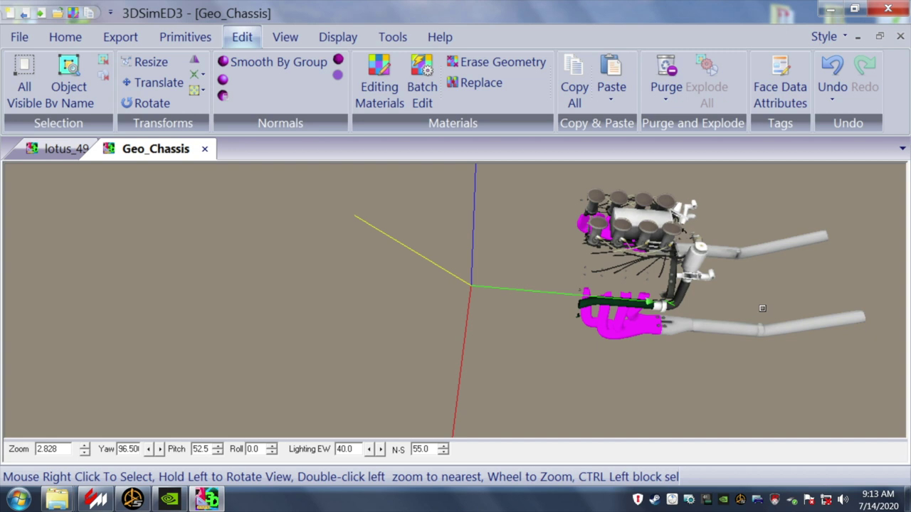
click(831, 74)
- Delete the long dark plate above the magenta header pipes, including its thin edge strip and angular end piece
drag(765, 301, 765, 298)
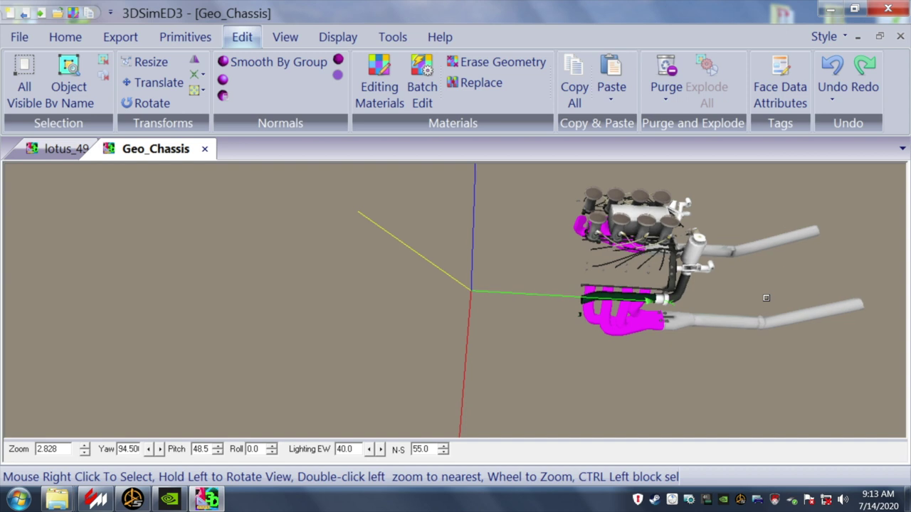
scroll(764, 298, up, 4)
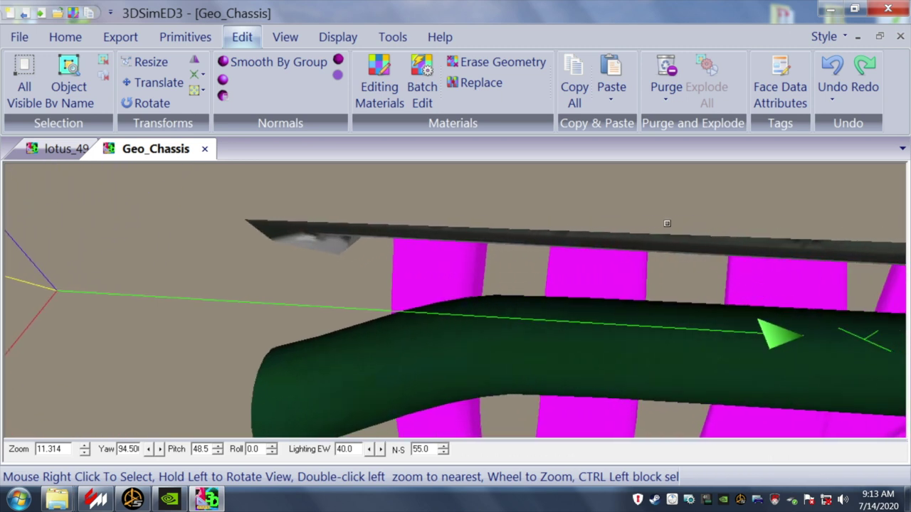
right_click(715, 250)
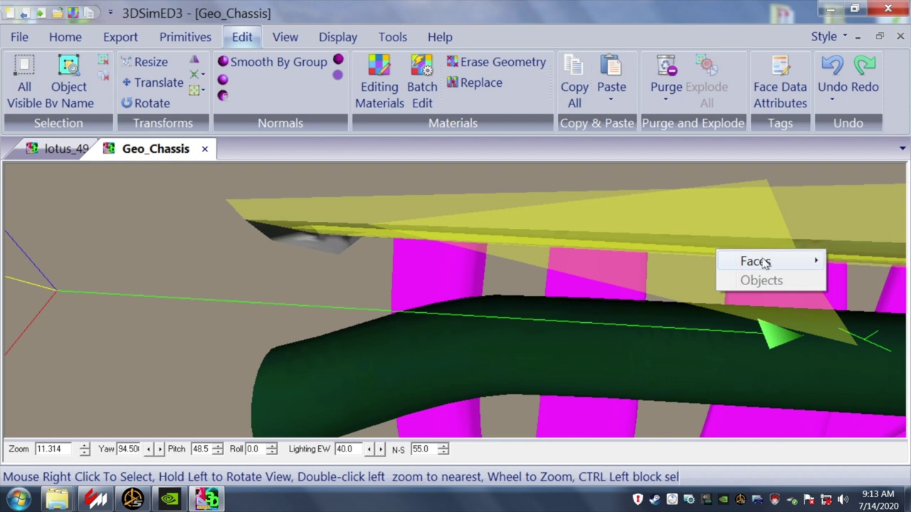
mouse_move(811, 265)
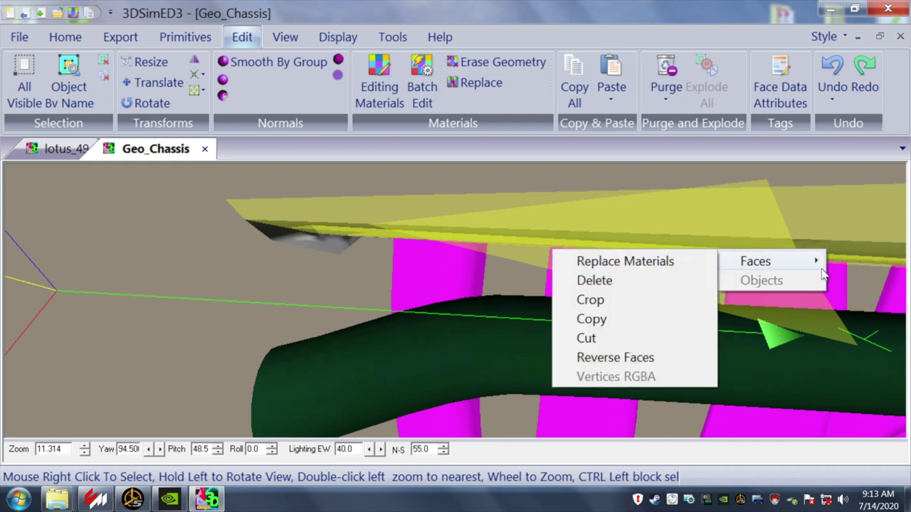
click(615, 281)
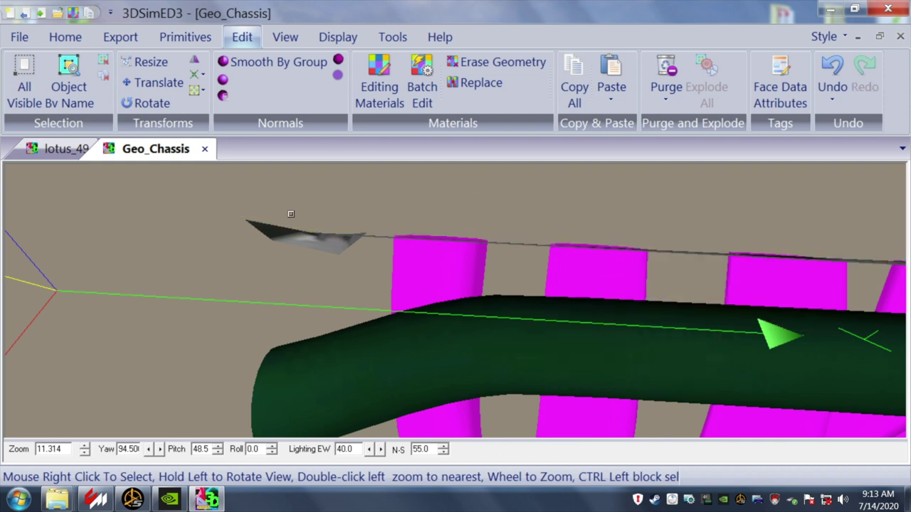
ctrl+drag(230, 215, 367, 271)
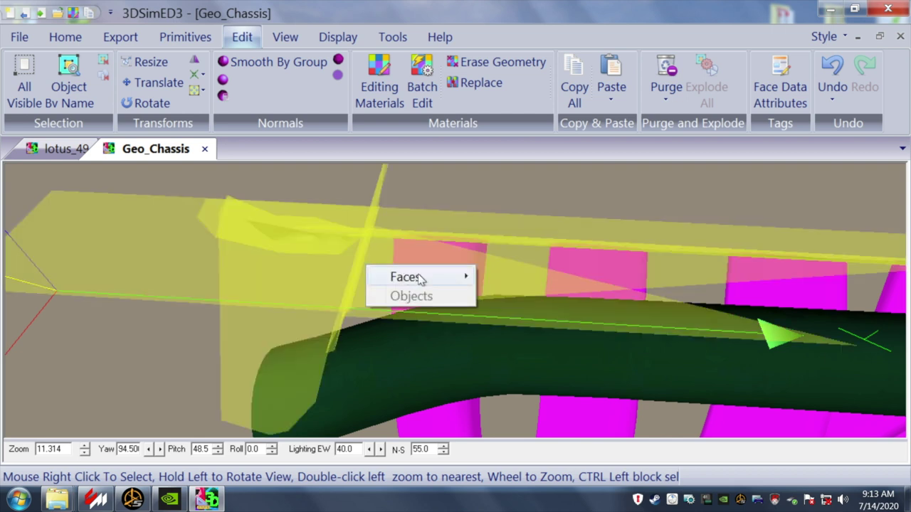
mouse_move(414, 277)
click(514, 295)
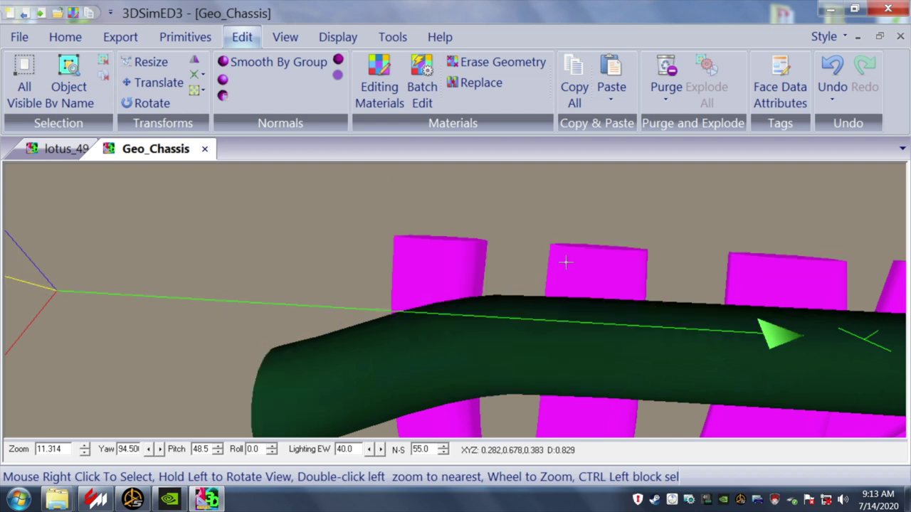
- Delete the lower section of the dark bolted bracket beside the black hose
scroll(610, 239, down, 3)
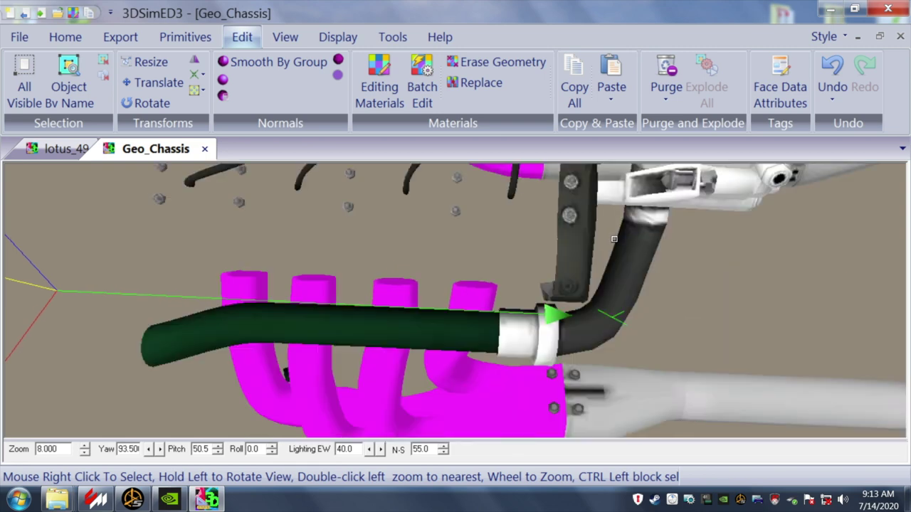
drag(530, 249, 496, 247)
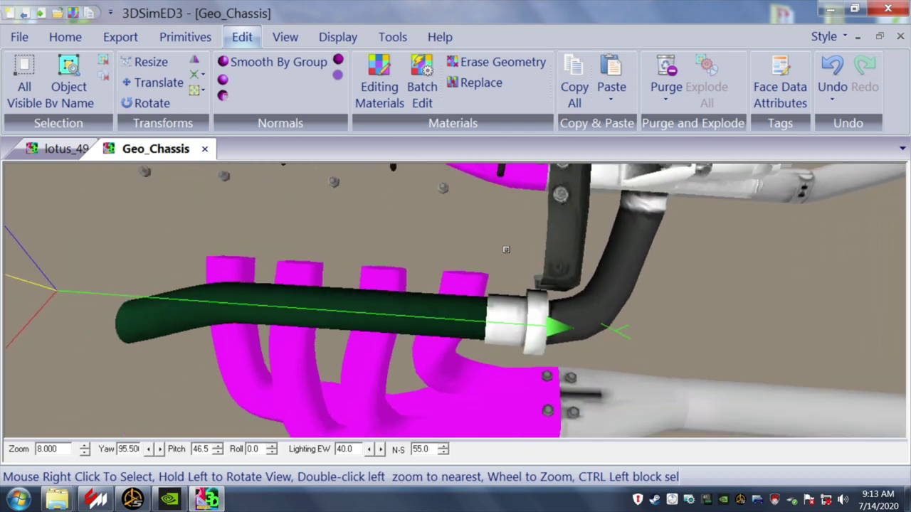
right_click(589, 271)
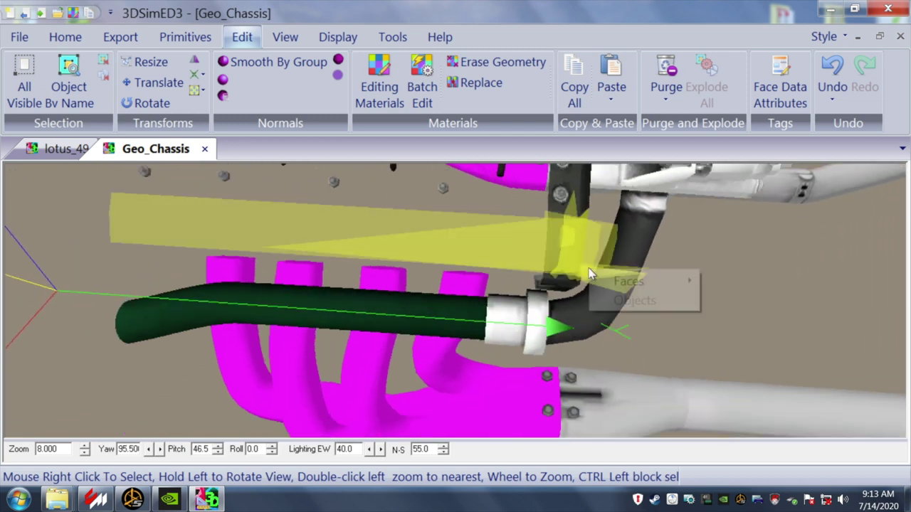
mouse_move(694, 281)
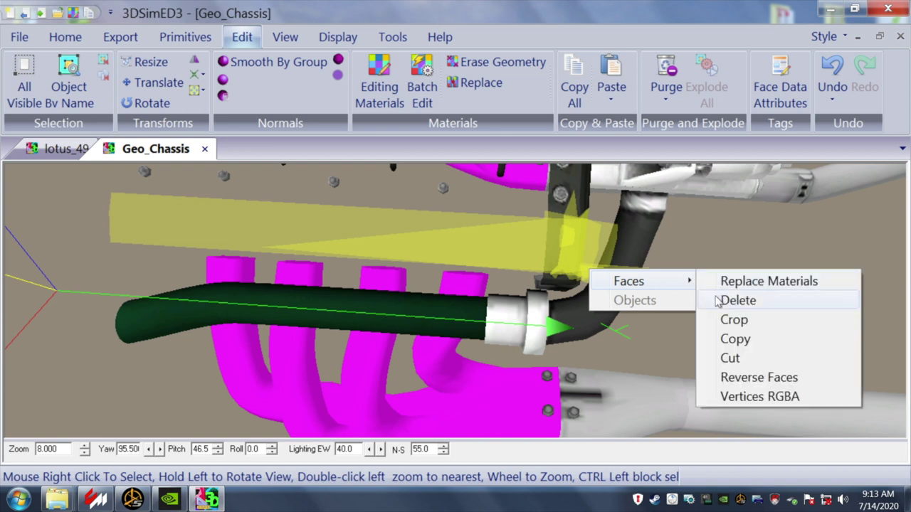
click(717, 300)
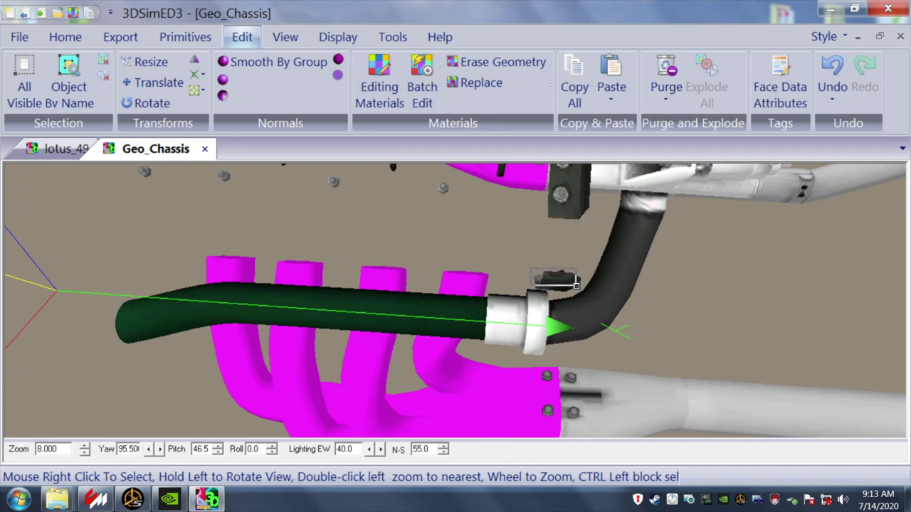
- Delete the bracket's leftover foot and thin face fragments next to the white hose collar
right_click(577, 285)
mouse_move(635, 296)
click(704, 318)
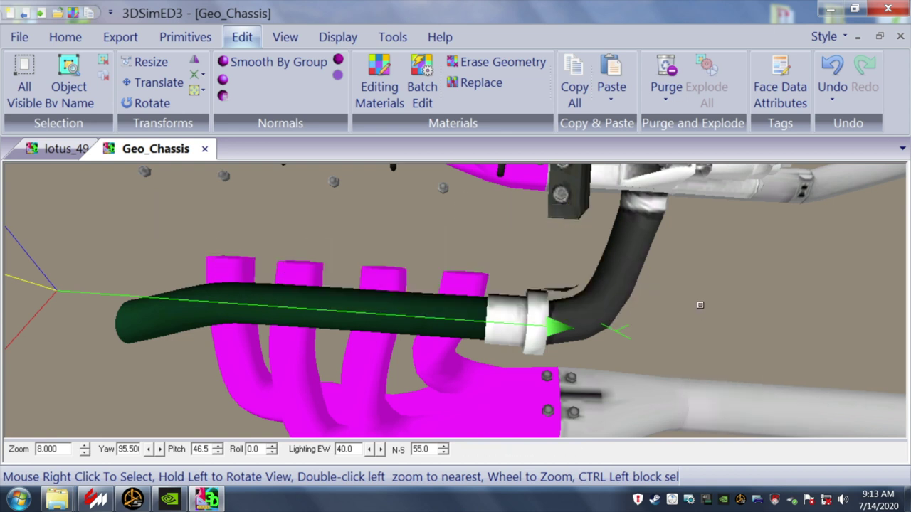
drag(699, 304, 700, 309)
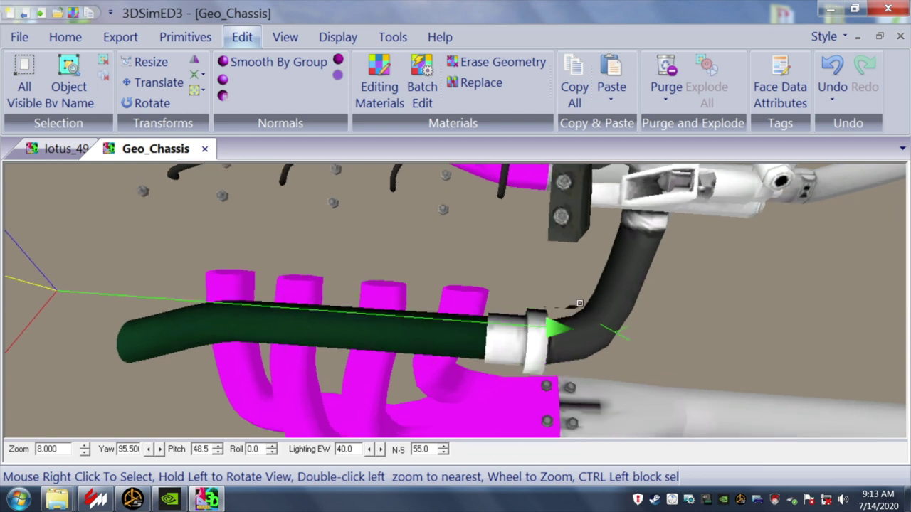
right_click(559, 313)
mouse_move(670, 331)
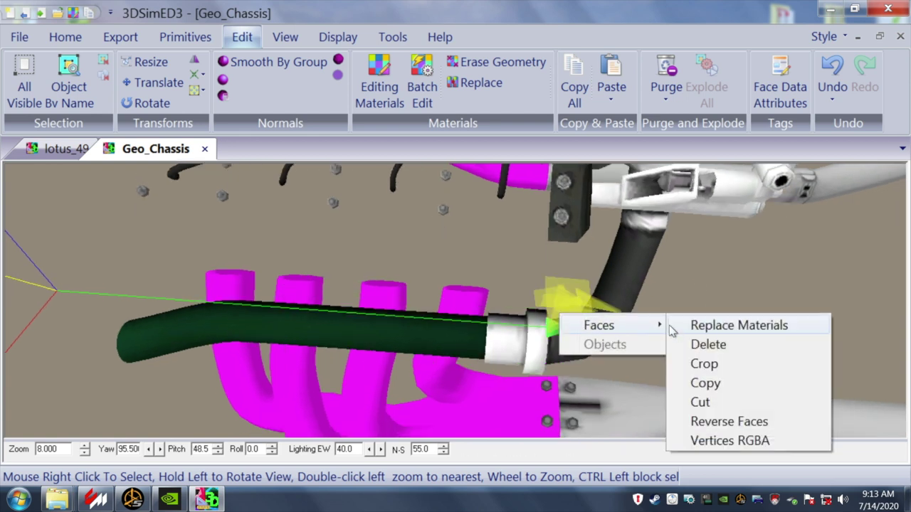
click(690, 346)
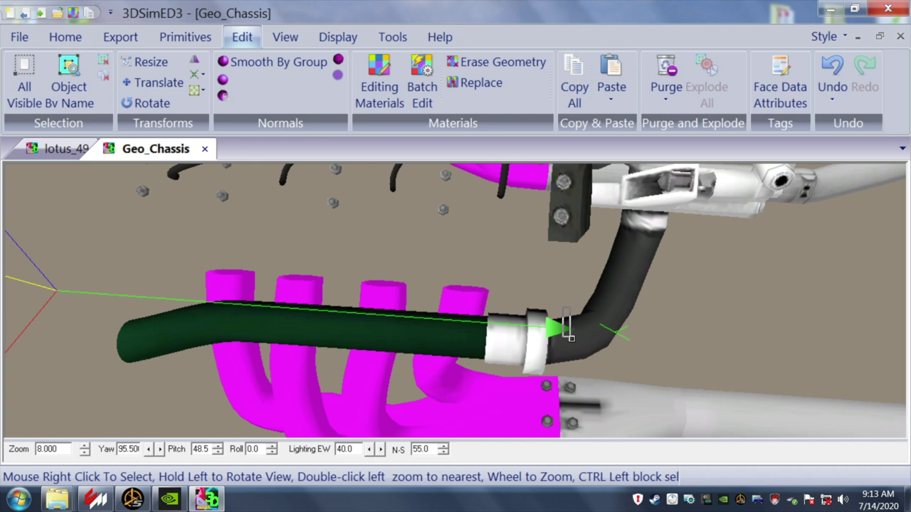
- Delete the faces of the curved black hose between the white collar and the white frame part above it
right_click(596, 367)
mouse_move(614, 376)
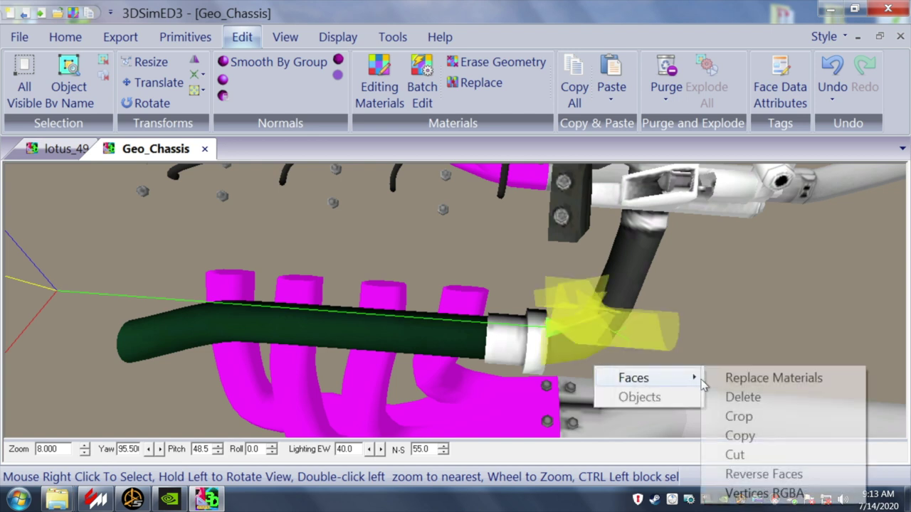
click(739, 397)
ctrl+drag(676, 243, 576, 355)
right_click(580, 354)
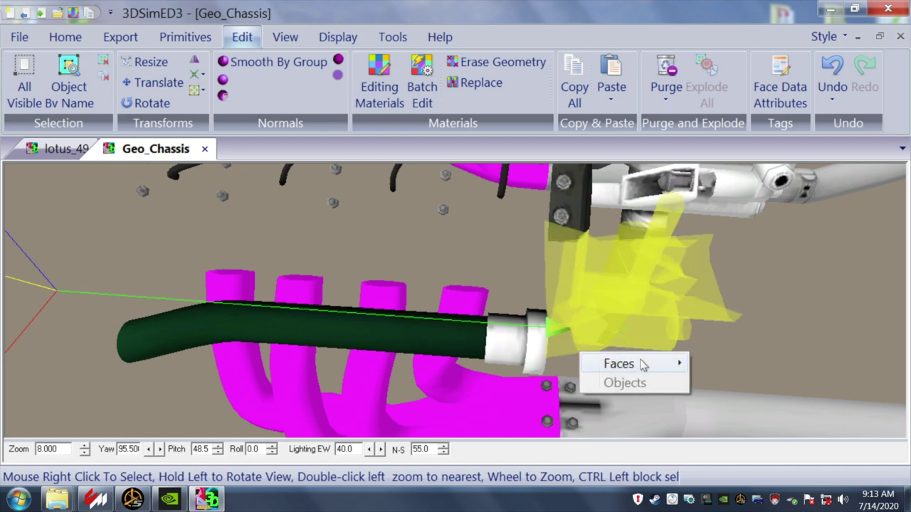
mouse_move(638, 364)
click(716, 384)
drag(674, 331, 586, 316)
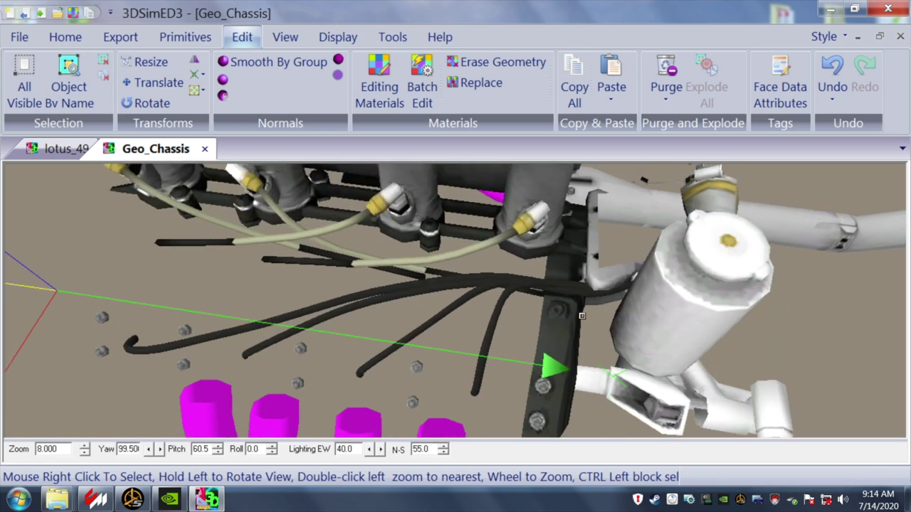
- Delete the middle faces of the dark mounting strip between the black hoses and the lower bolted block
right_drag(535, 325, 593, 361)
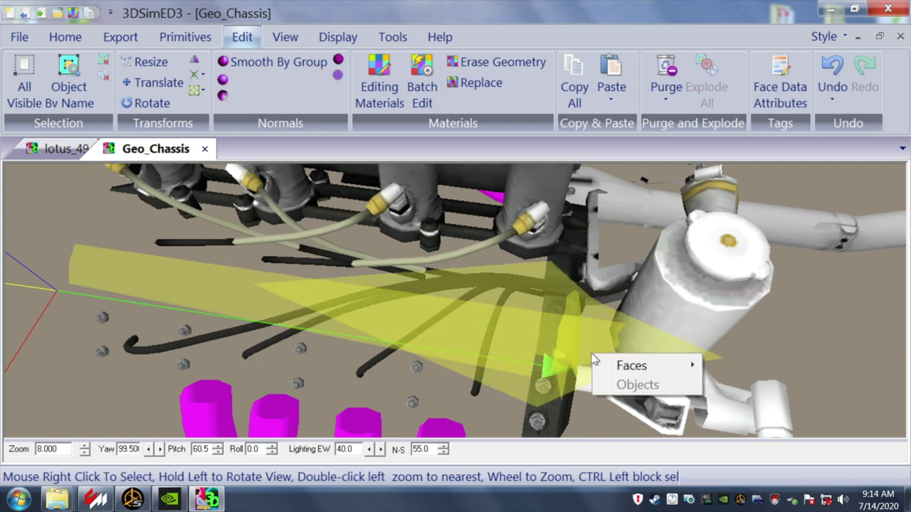
mouse_move(649, 367)
click(725, 385)
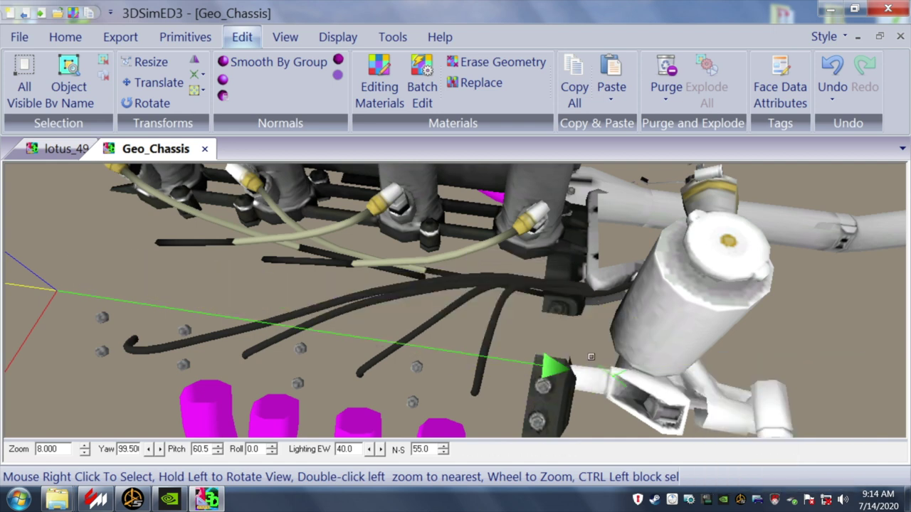
- Delete the upper remainder of the dark mounting strip where the black hoses meet, beside the white bracket frame
drag(591, 375, 575, 366)
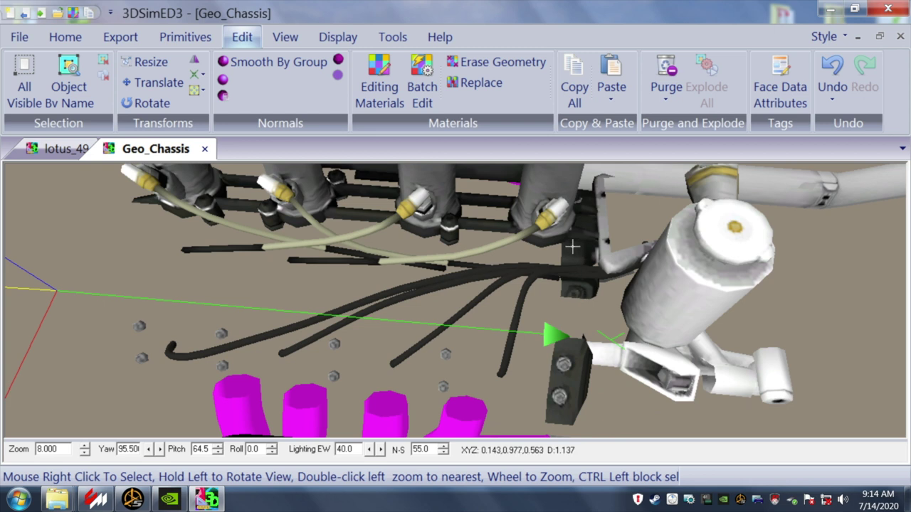
right_click(590, 282)
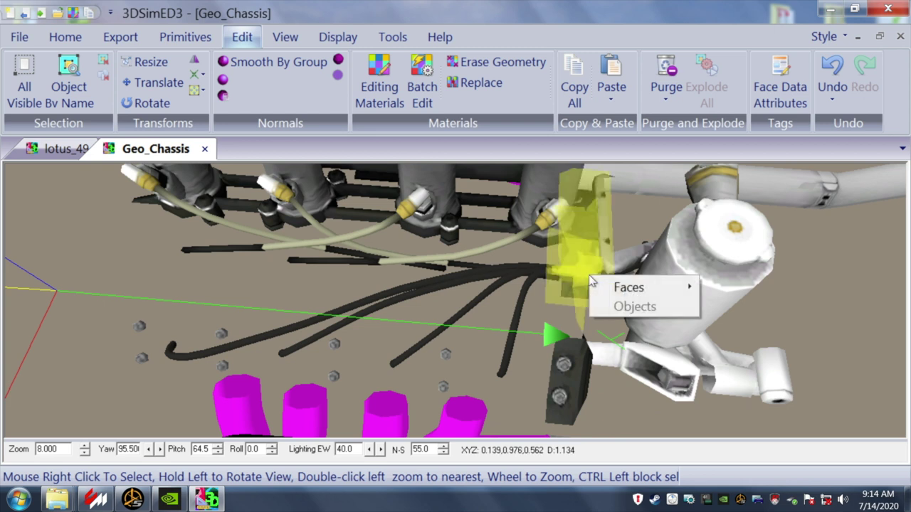
mouse_move(642, 293)
click(727, 306)
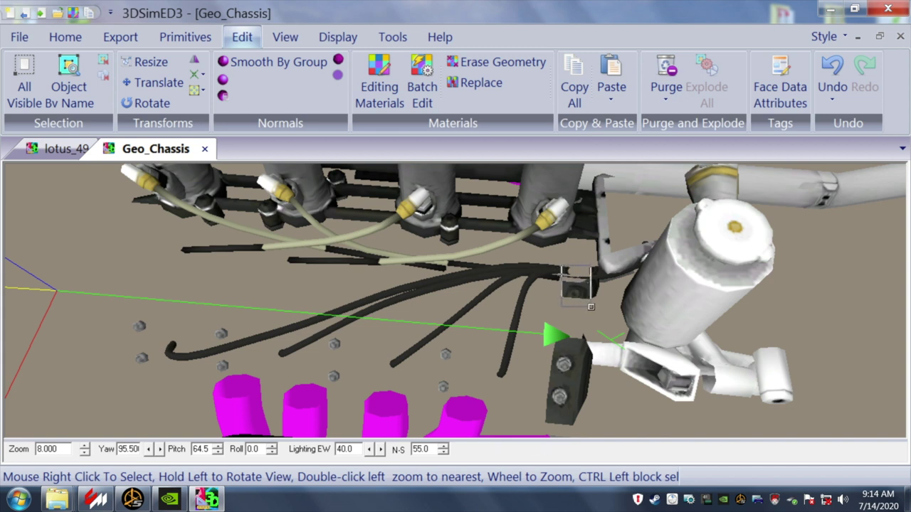
right_click(596, 307)
mouse_move(648, 324)
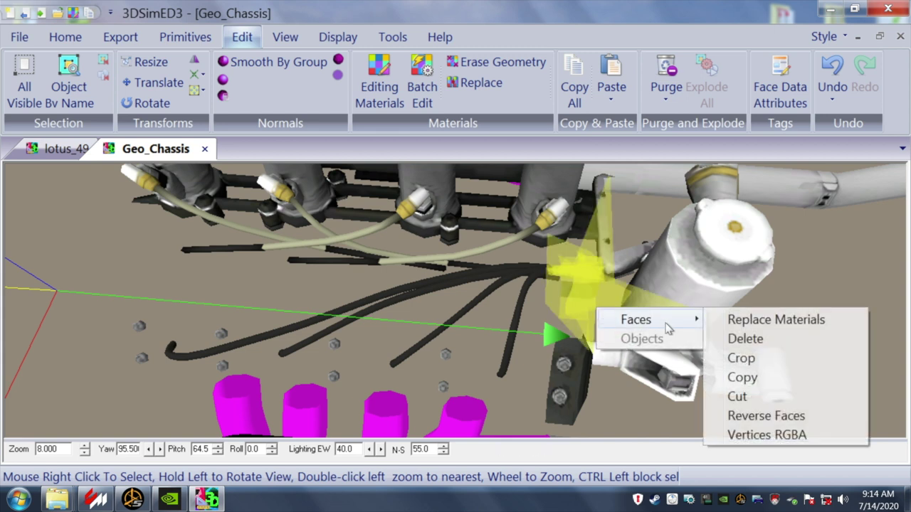
click(732, 340)
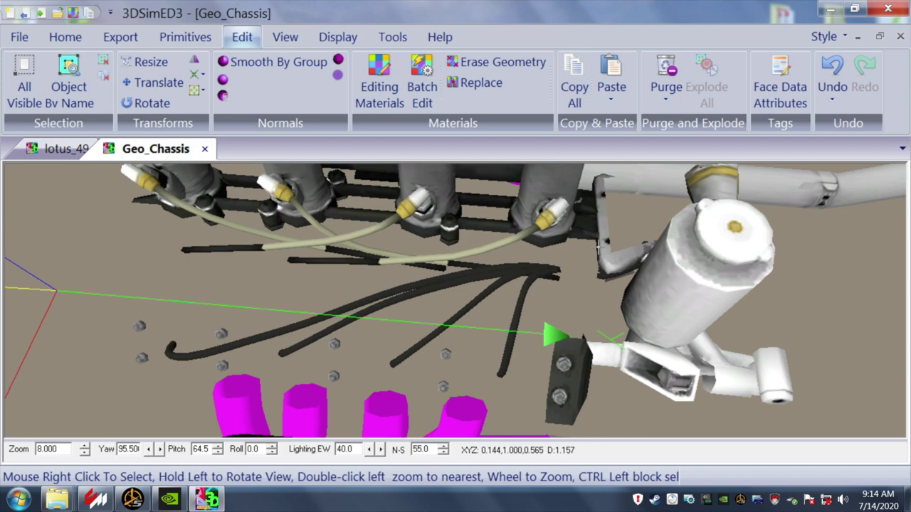
- Delete the small stray fragments beside the white cylinder, above the upper grey exhaust pipe
drag(581, 193, 575, 240)
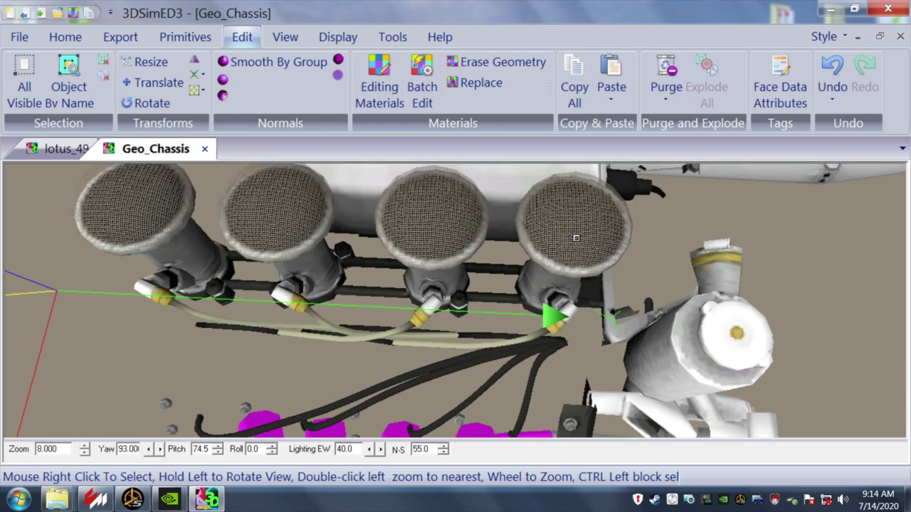
mouse_move(480, 269)
mouse_down()
mouse_move(482, 283)
mouse_move(459, 281)
mouse_move(455, 271)
mouse_move(468, 264)
mouse_up()
scroll(468, 265, down, 4)
drag(462, 308, 454, 297)
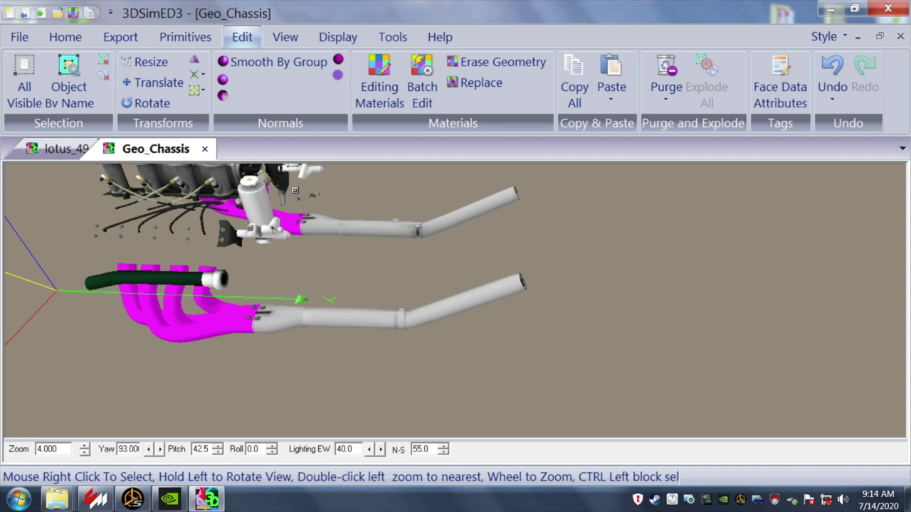
right_click(325, 203)
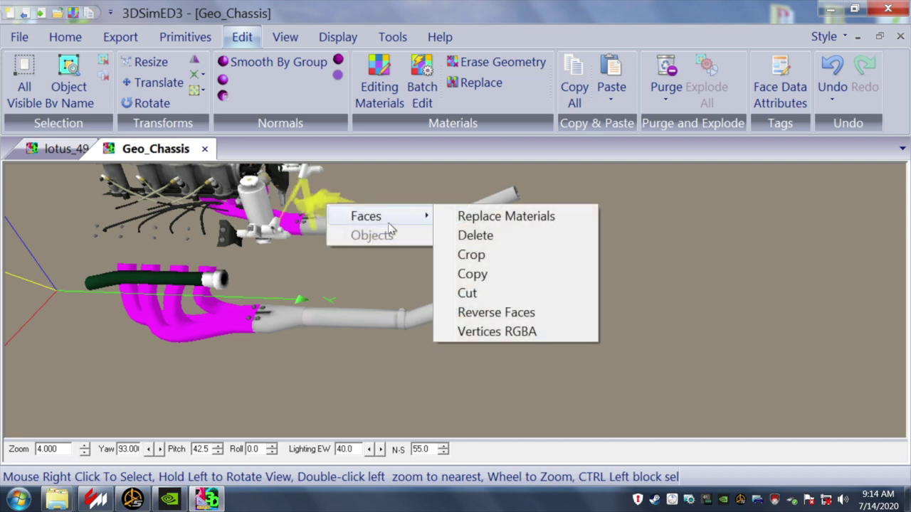
click(422, 240)
- Delete the faces of the dark bolted block next to the white cylinder's lower mount
drag(360, 276, 363, 281)
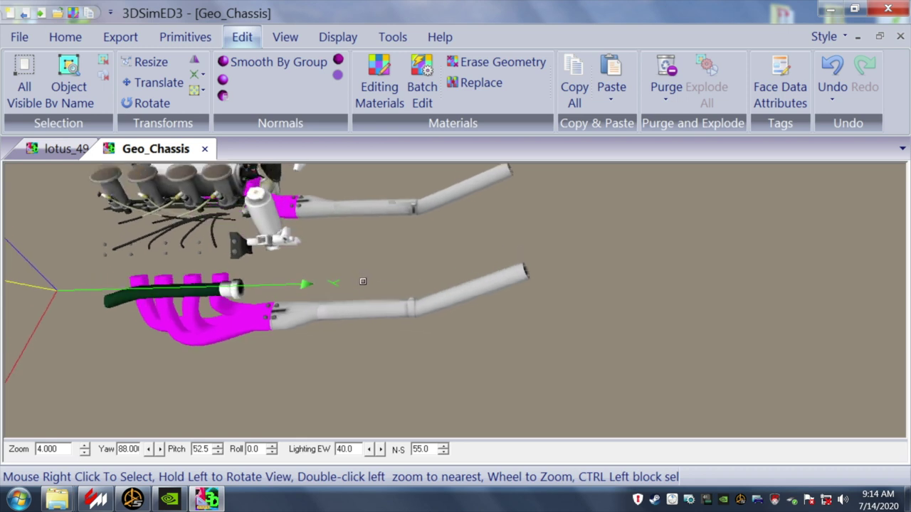
click(259, 246)
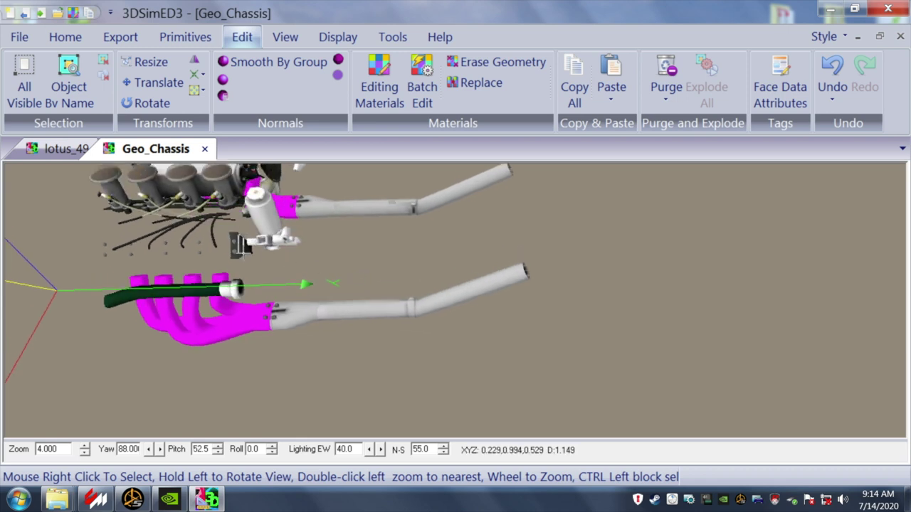
right_click(245, 258)
mouse_move(301, 272)
click(381, 290)
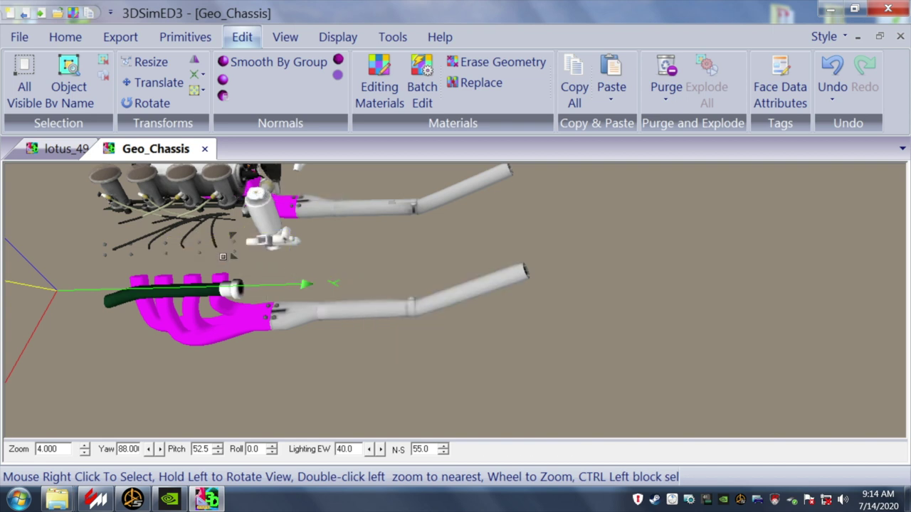
- Delete the two leftover triangular fragments of the bolted block beside the white cylinder's lower mount
right_click(237, 262)
mouse_move(279, 275)
click(381, 295)
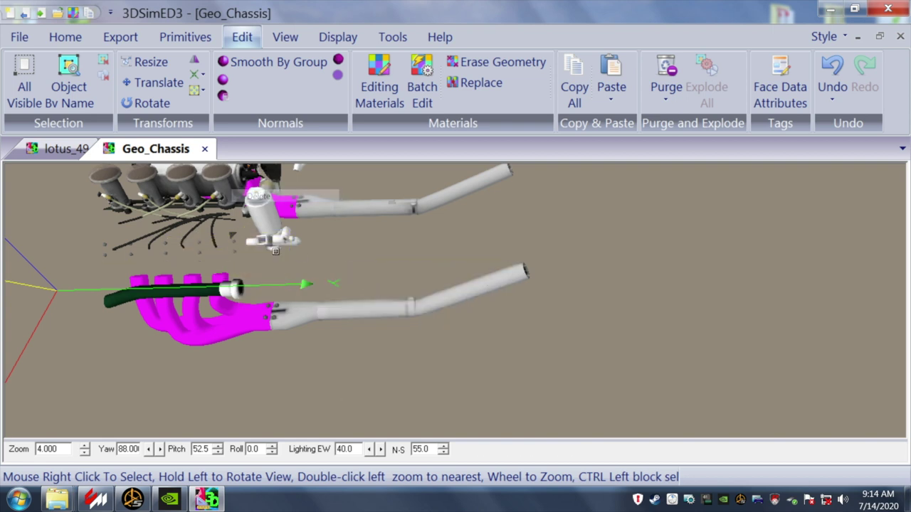
right_click(238, 237)
mouse_move(277, 250)
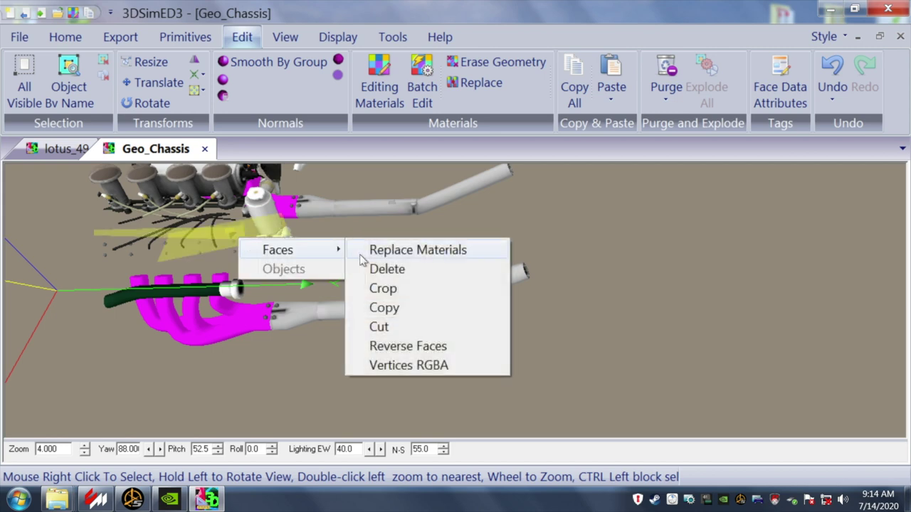
click(380, 269)
- Delete the dark crescent-shaped fragment floating below the magenta header pipes
drag(307, 264, 273, 265)
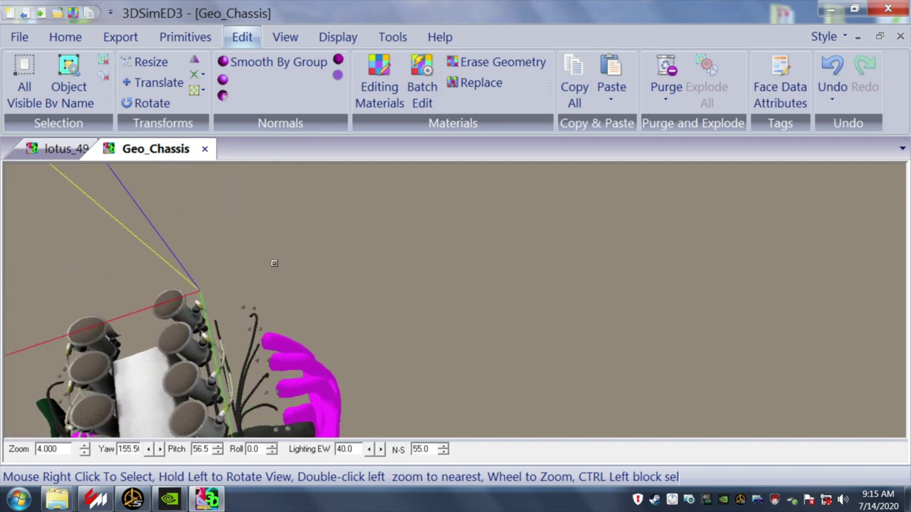
drag(502, 335, 471, 331)
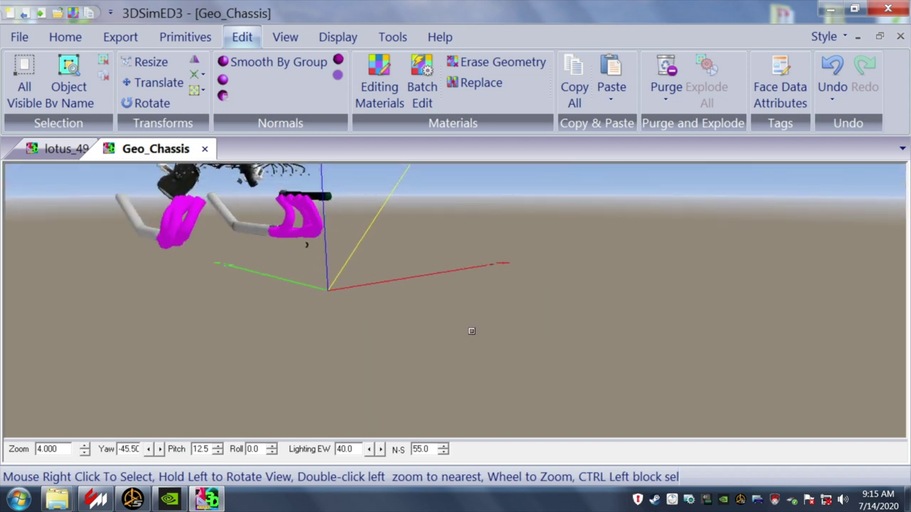
key(Up)
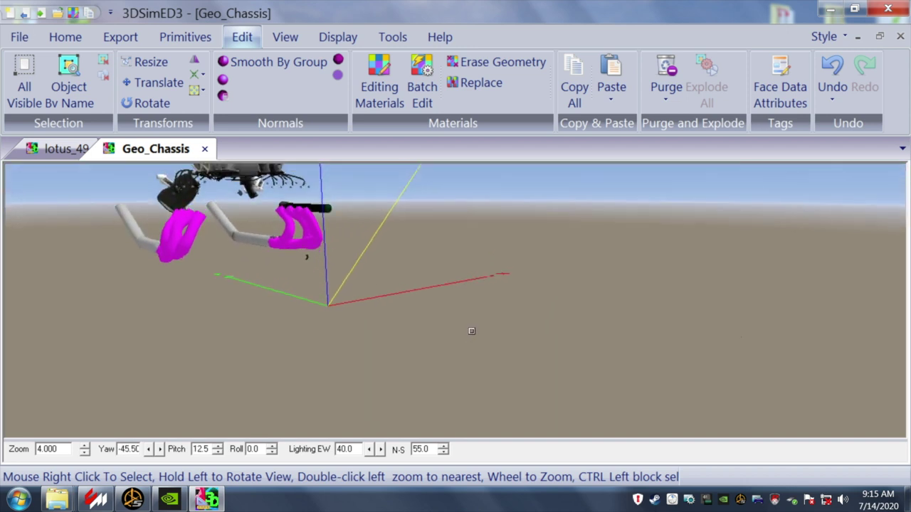
scroll(470, 331, up, 5)
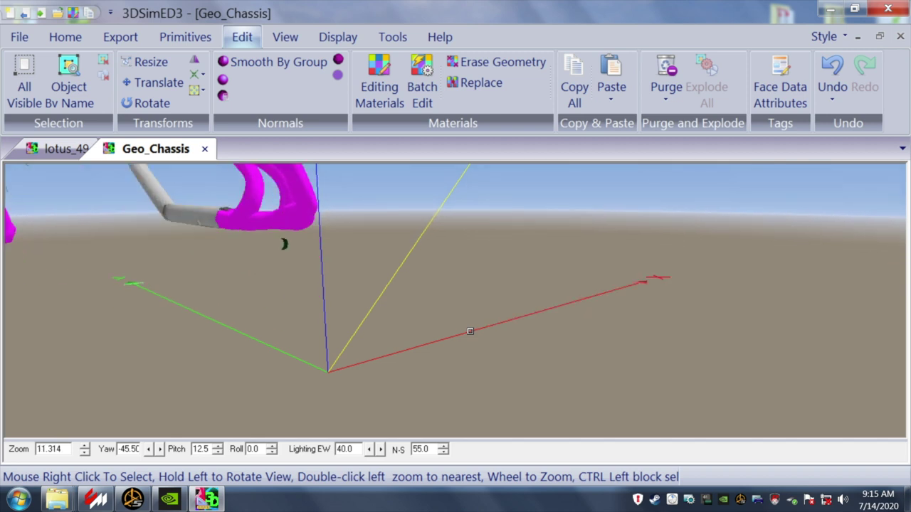
drag(470, 331, 470, 331)
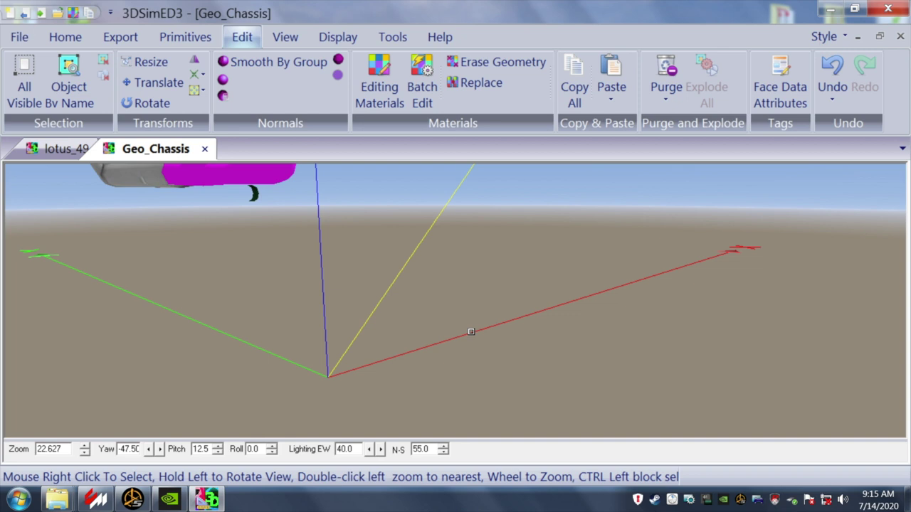
key(Up)
key(Up)
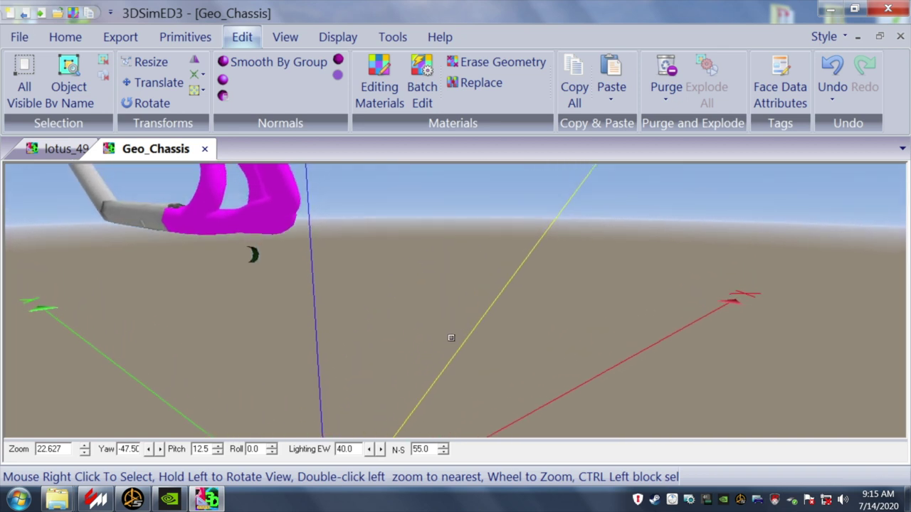
right_click(261, 264)
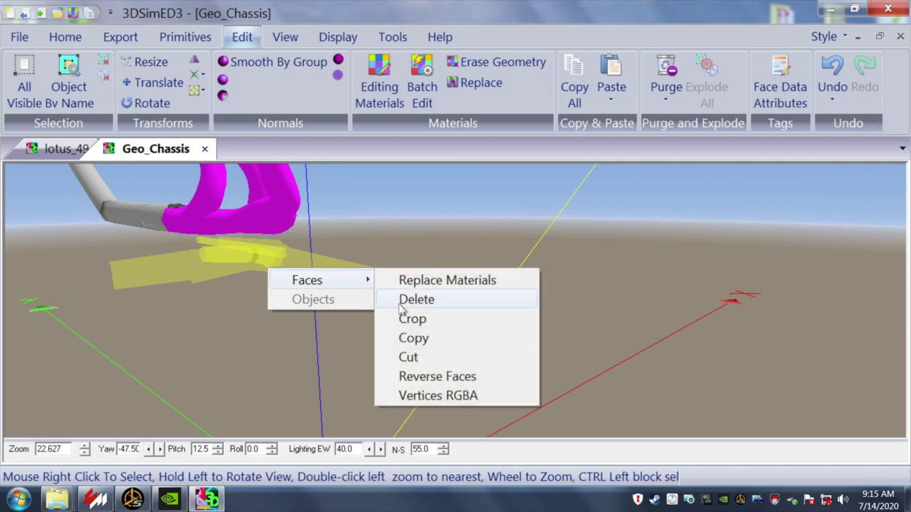
click(388, 298)
- Delete the end section of the dark green pipe protruding beside the magenta headers
drag(375, 284, 351, 257)
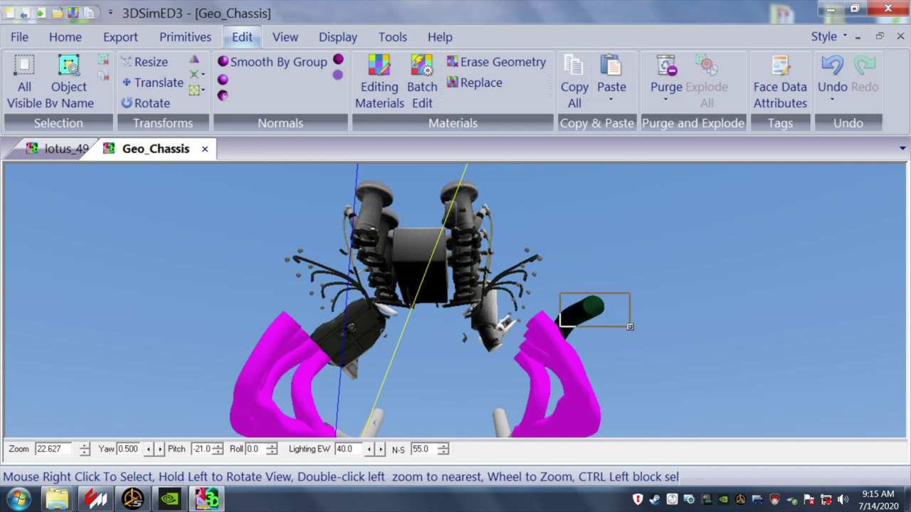
right_click(630, 327)
mouse_move(707, 348)
click(760, 357)
- Delete the small dark fragment floating beside the lower end of the cylinder
drag(760, 354, 705, 347)
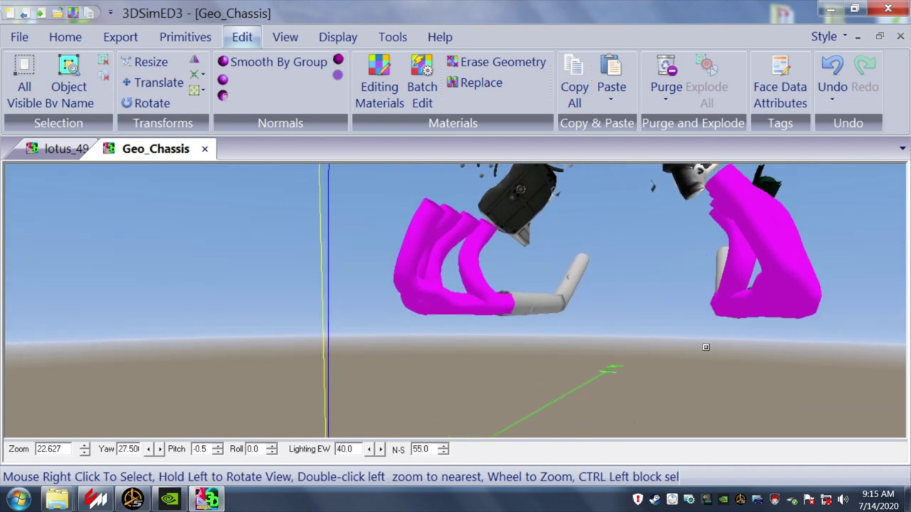
key(Up)
key(Up)
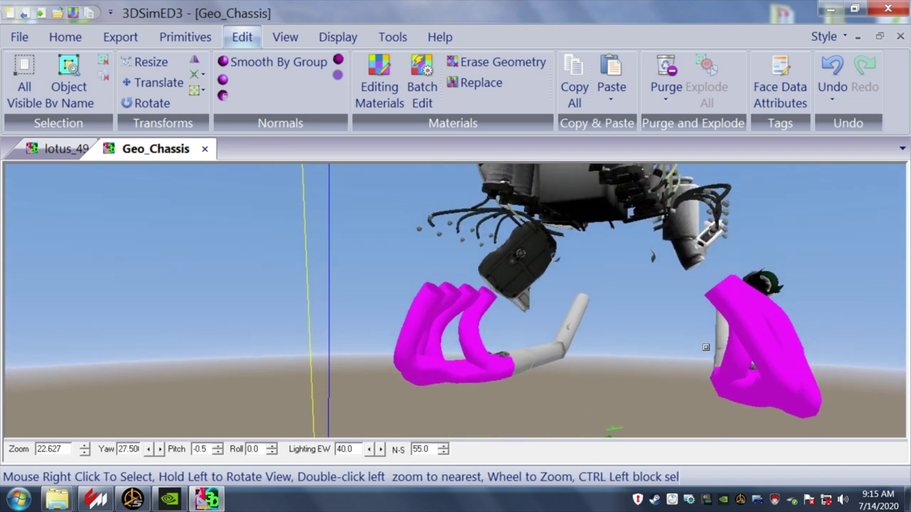
drag(751, 341, 851, 355)
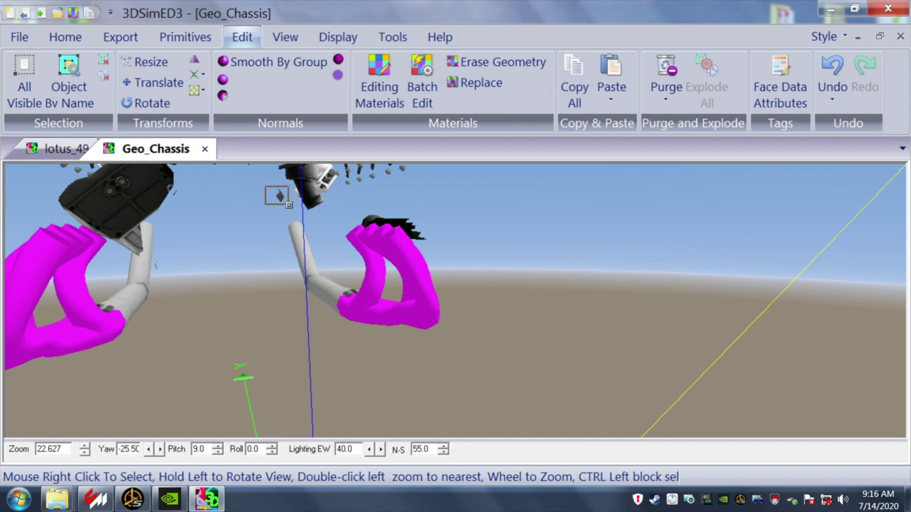
right_click(292, 207)
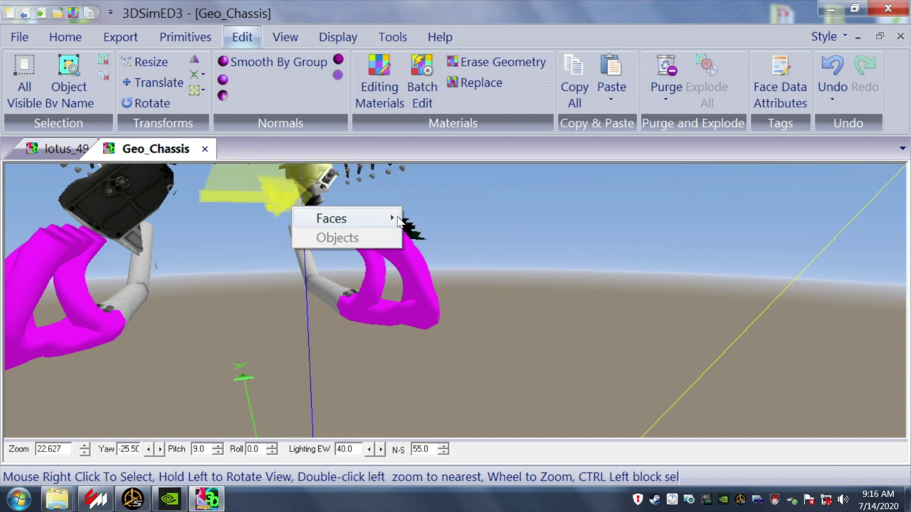
mouse_move(388, 219)
click(426, 238)
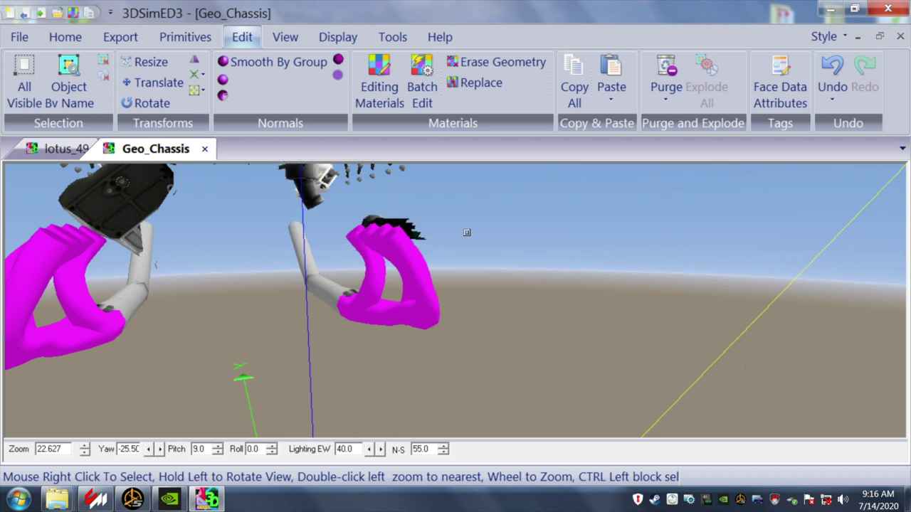
- Delete the thin stray faces floating beside the grey exhaust pipe below the dark cover
drag(473, 232, 476, 229)
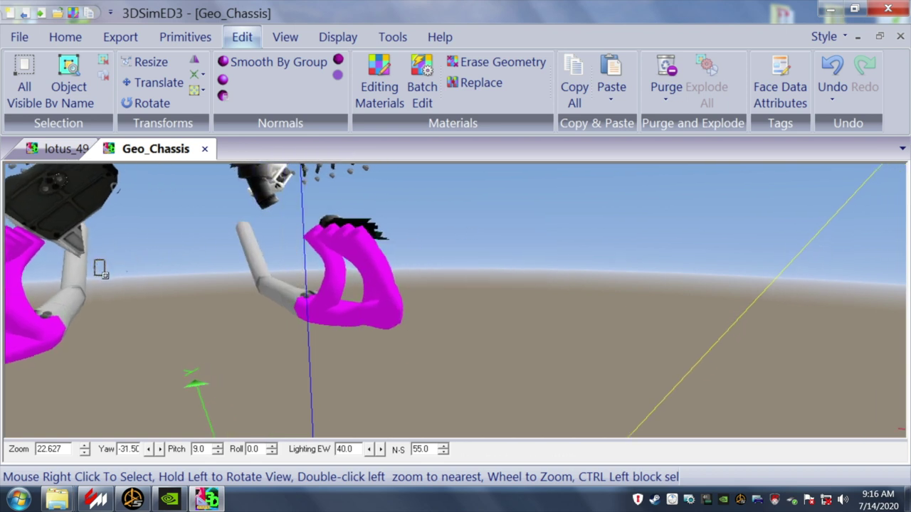
right_click(136, 285)
mouse_move(235, 298)
click(267, 309)
right_click(140, 290)
mouse_move(240, 301)
click(275, 320)
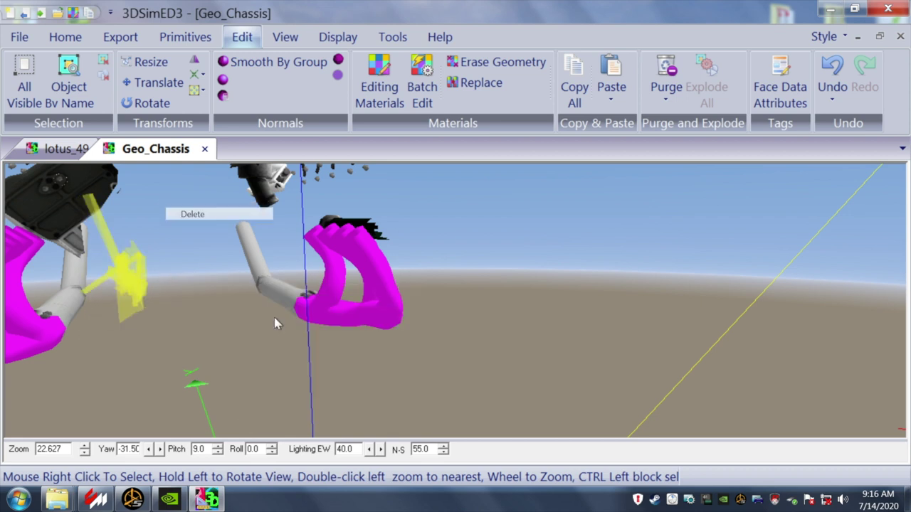
- Delete the black pipe faces next to its end collar, above the magenta header tubes
mouse_move(522, 304)
mouse_down()
mouse_move(482, 309)
mouse_move(522, 303)
mouse_move(516, 292)
mouse_up()
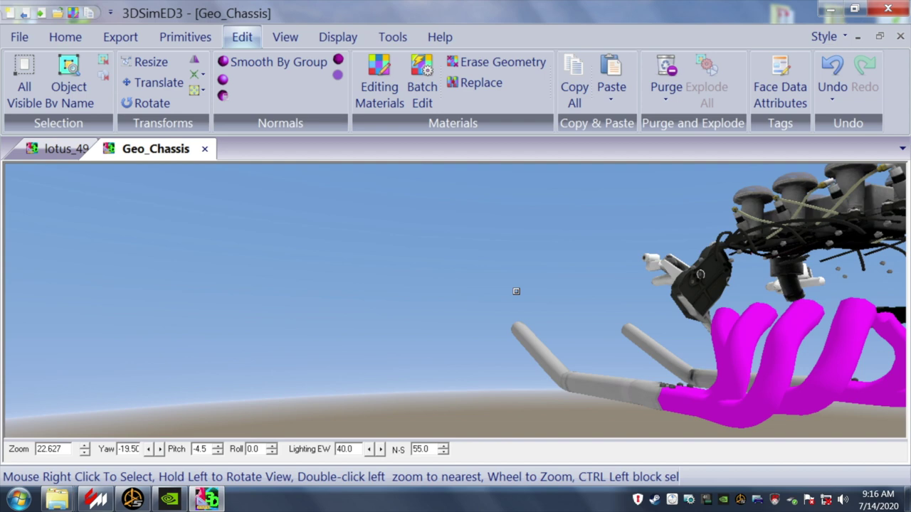
drag(479, 290, 507, 306)
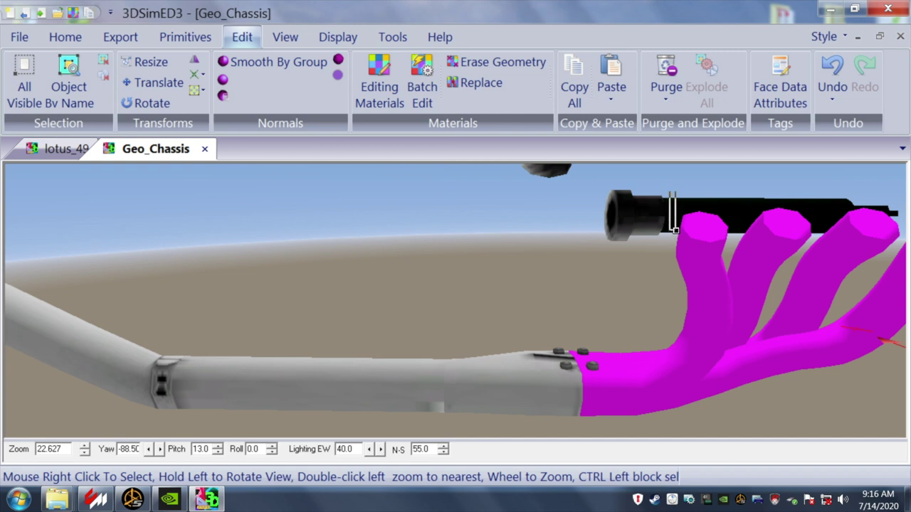
right_click(673, 242)
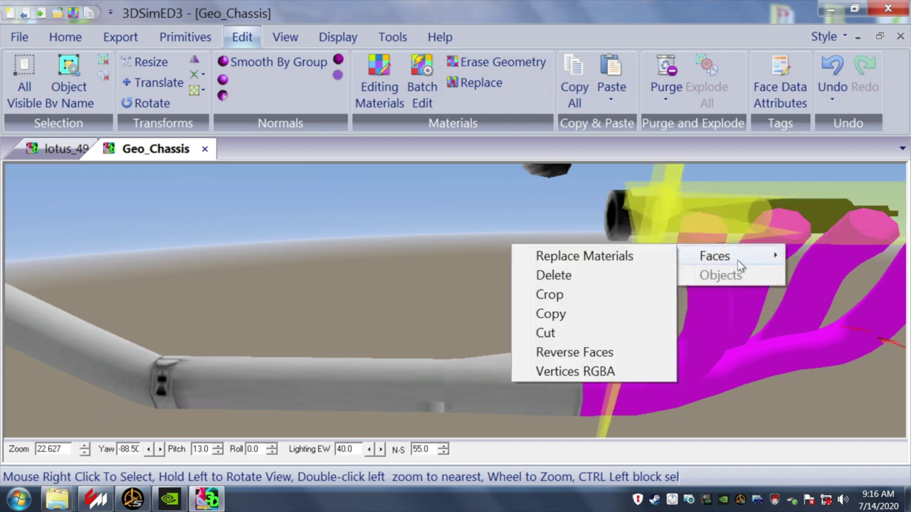
mouse_move(703, 260)
click(616, 273)
drag(618, 275, 619, 279)
scroll(620, 278, down, 1)
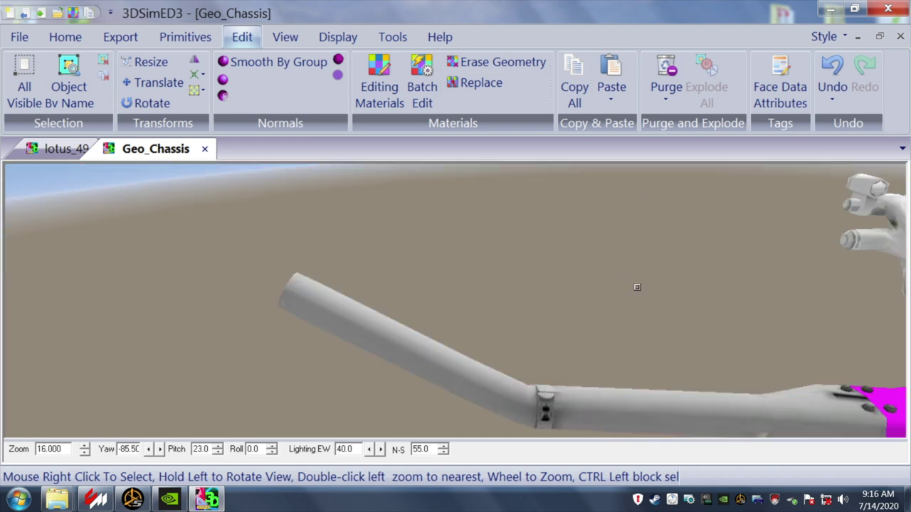
key(Right)
key(Right)
key(Right)
key(Right)
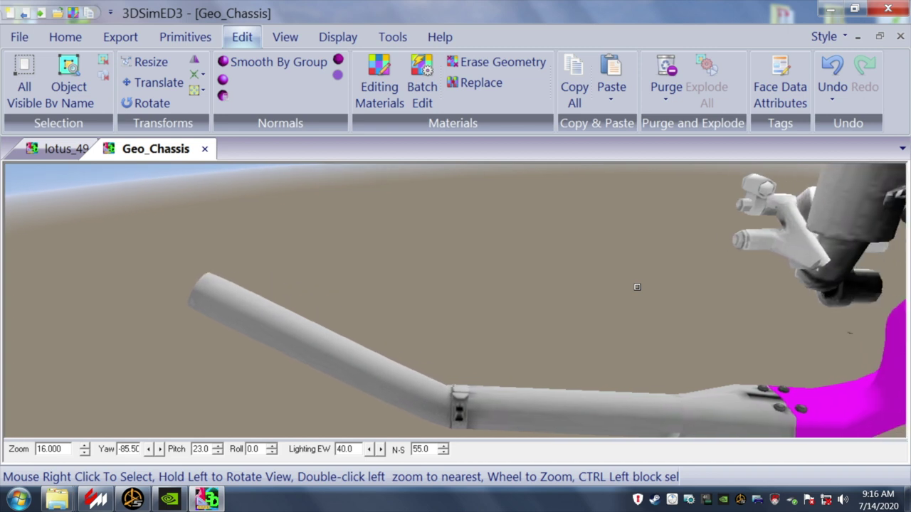
- Delete the small stray fragment floating above the joint between the grey exhaust pipe and the magenta headers
key(Right)
key(Right)
key(Right)
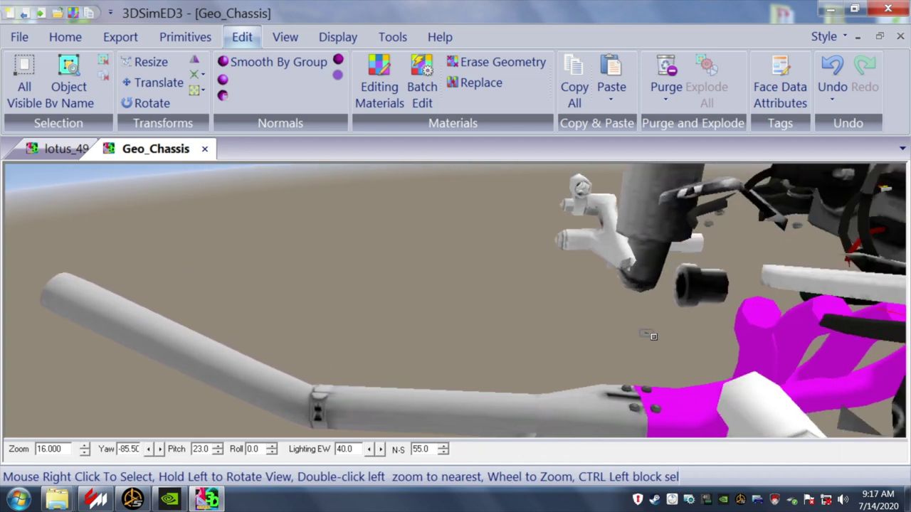
right_click(654, 336)
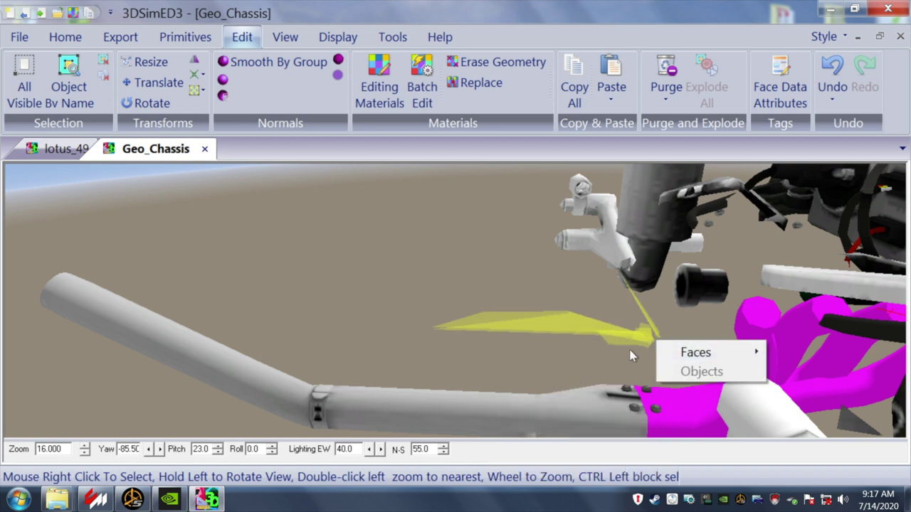
mouse_move(679, 354)
click(542, 375)
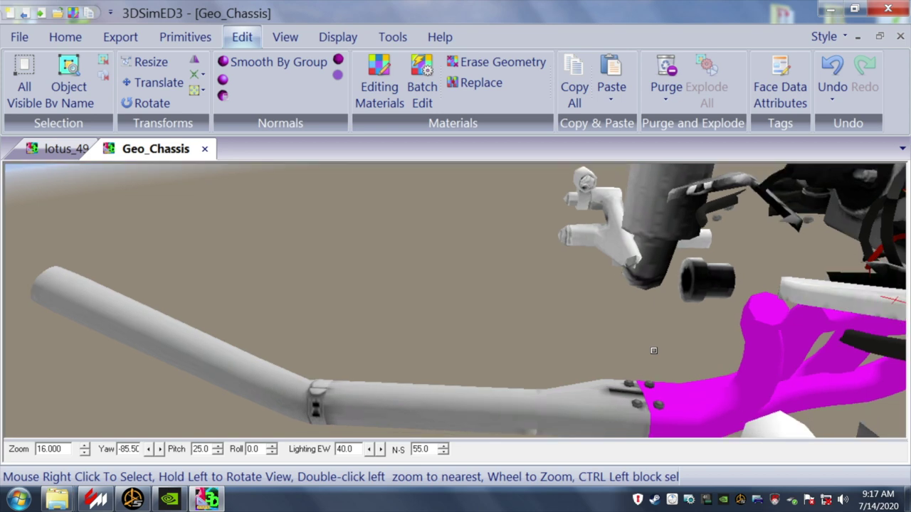
- Delete the thin dark fragments floating below the bent bracket beside the large grey cylinder
mouse_move(653, 349)
mouse_down()
mouse_move(654, 342)
mouse_move(653, 349)
mouse_up()
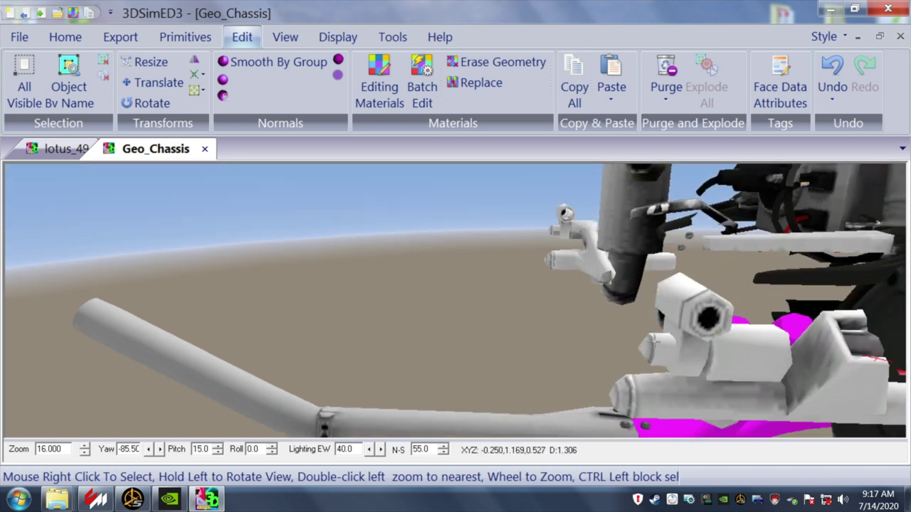
right_click(694, 230)
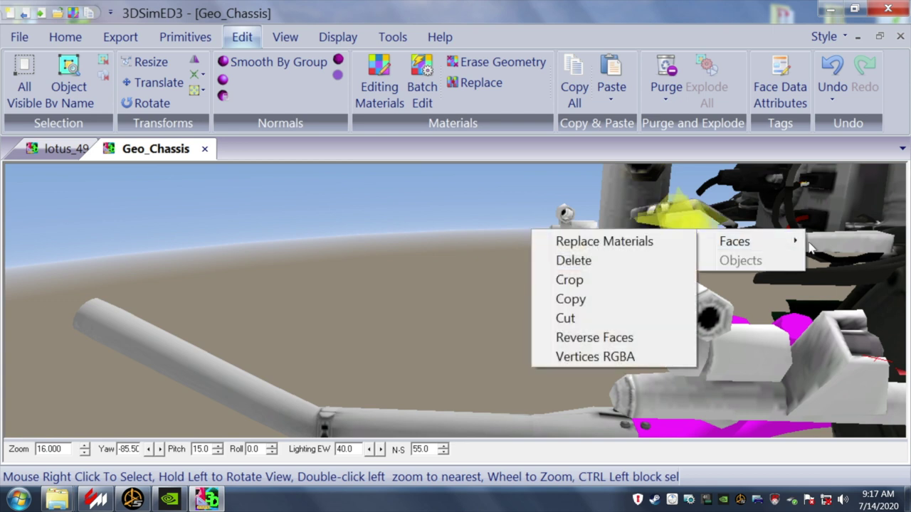
mouse_move(724, 246)
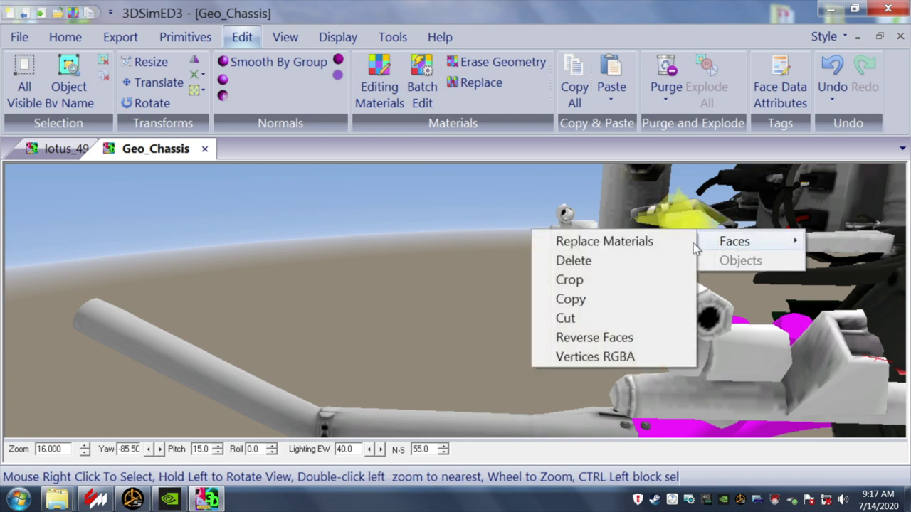
click(638, 261)
- Delete the end of the dark tube above the magenta headers together with its leftover speck
drag(728, 277, 724, 279)
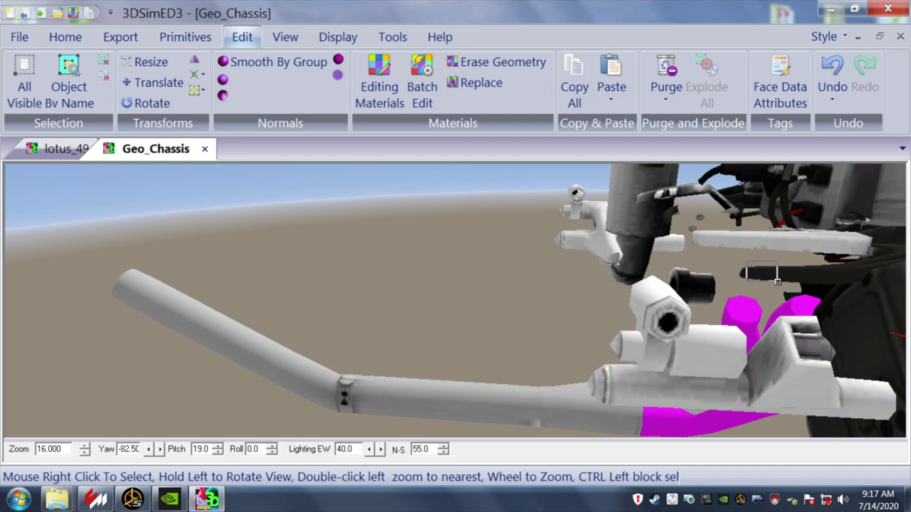
right_click(777, 281)
mouse_move(846, 295)
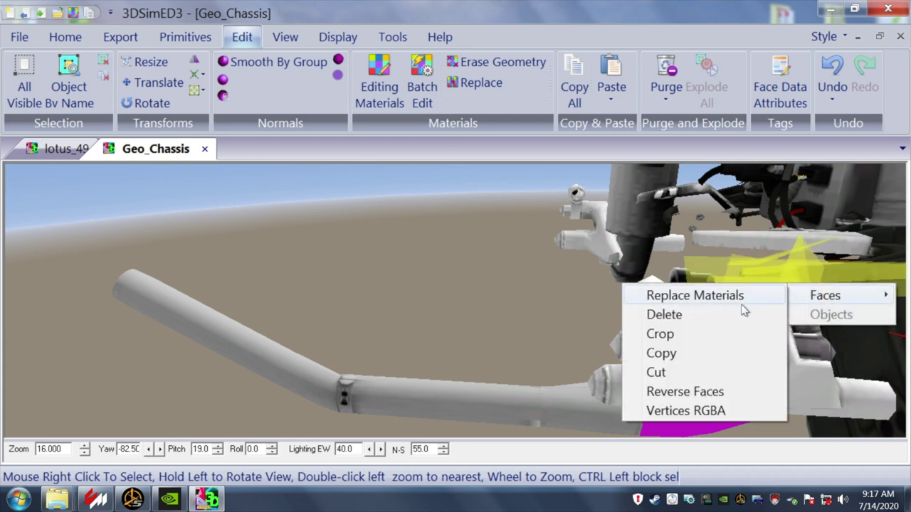
click(709, 315)
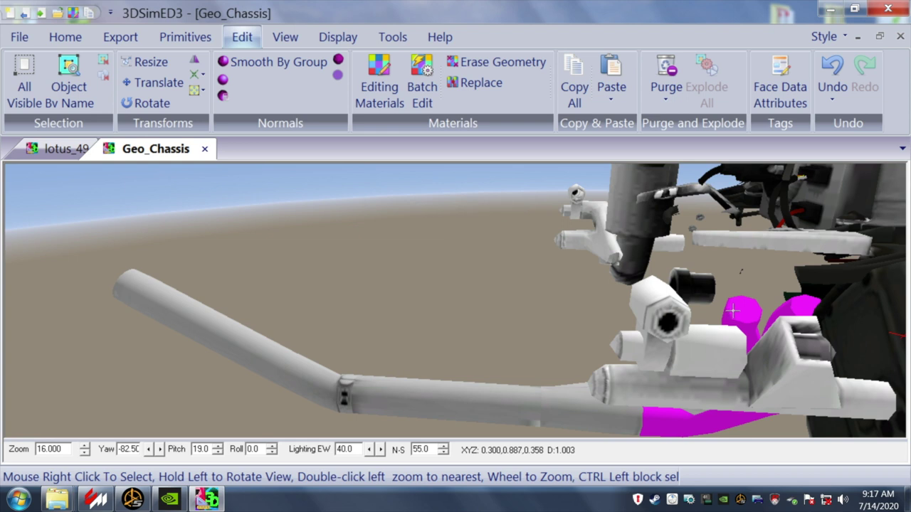
right_click(749, 279)
mouse_move(777, 292)
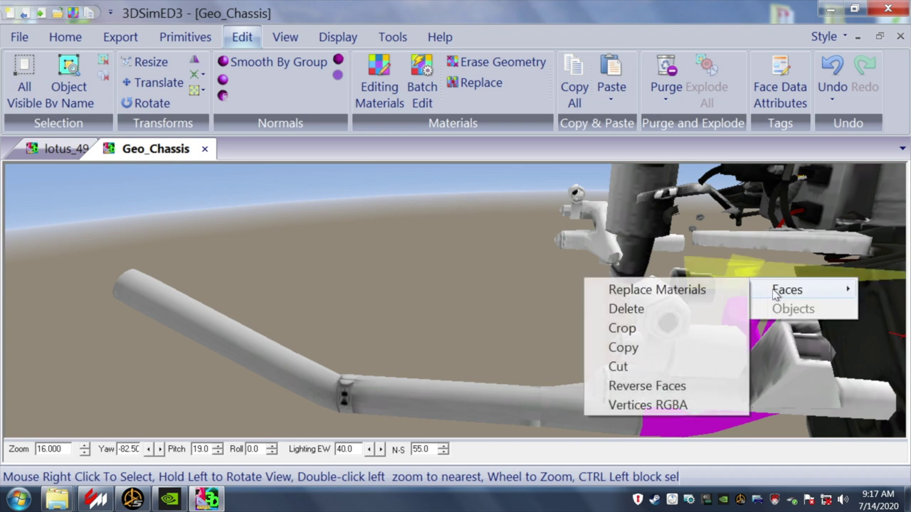
click(701, 311)
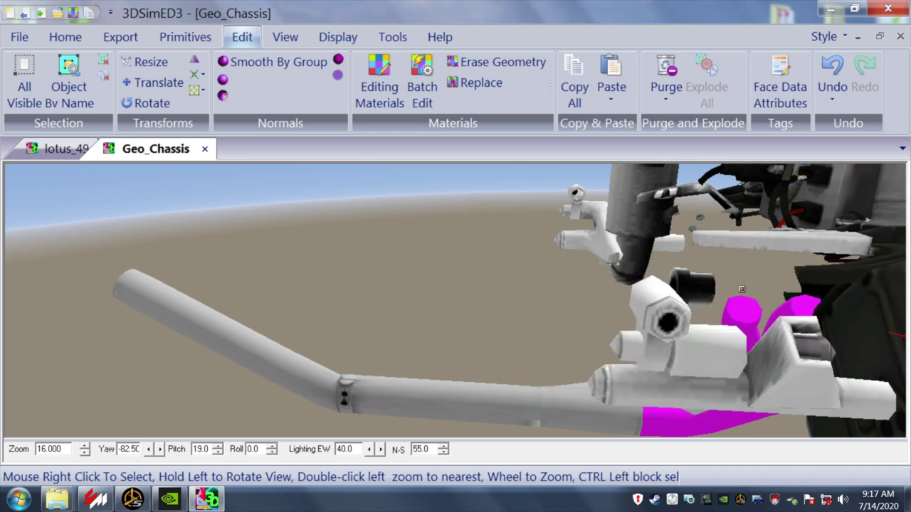
- Delete the large faces of the black blocks behind the second, third and fourth magenta header tubes
key(Right)
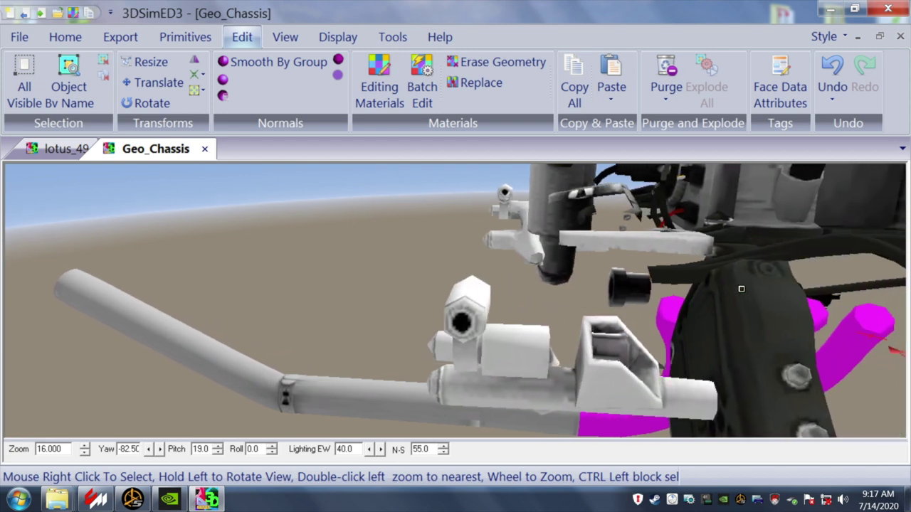
key(Right)
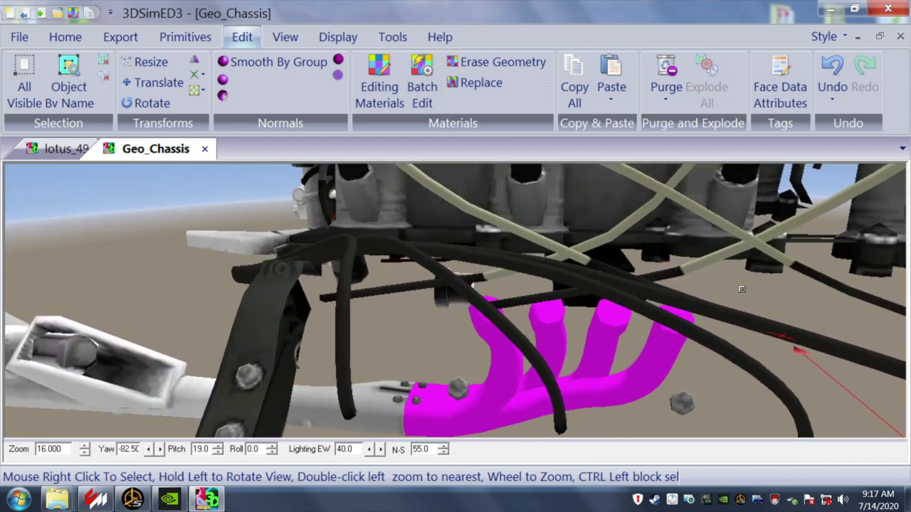
scroll(740, 289, up, 2)
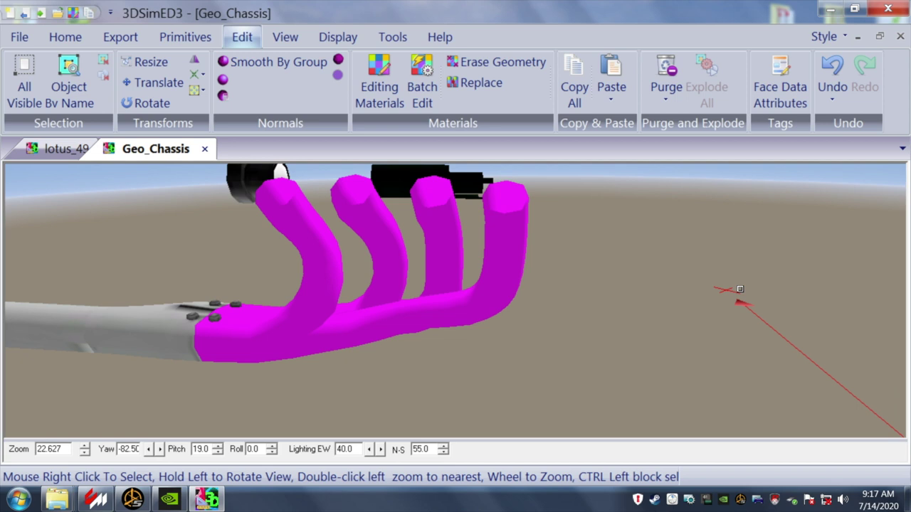
right_click(403, 194)
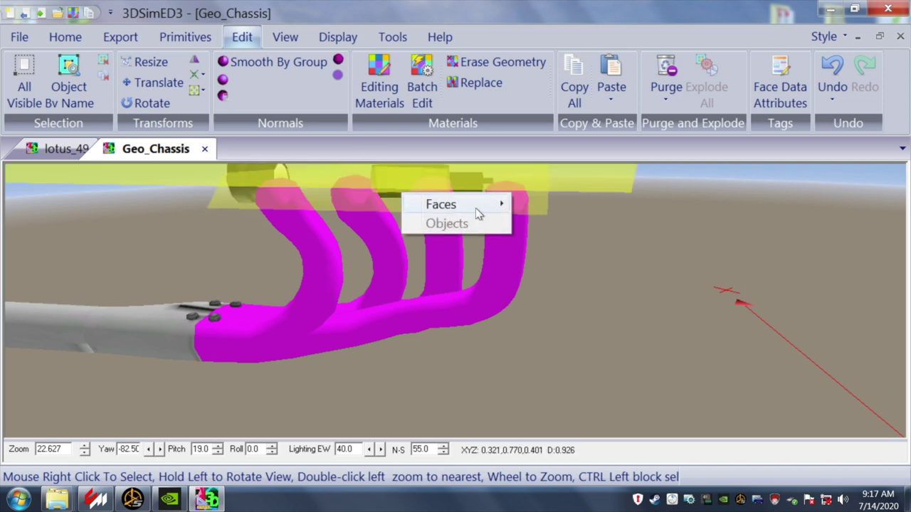
mouse_move(507, 206)
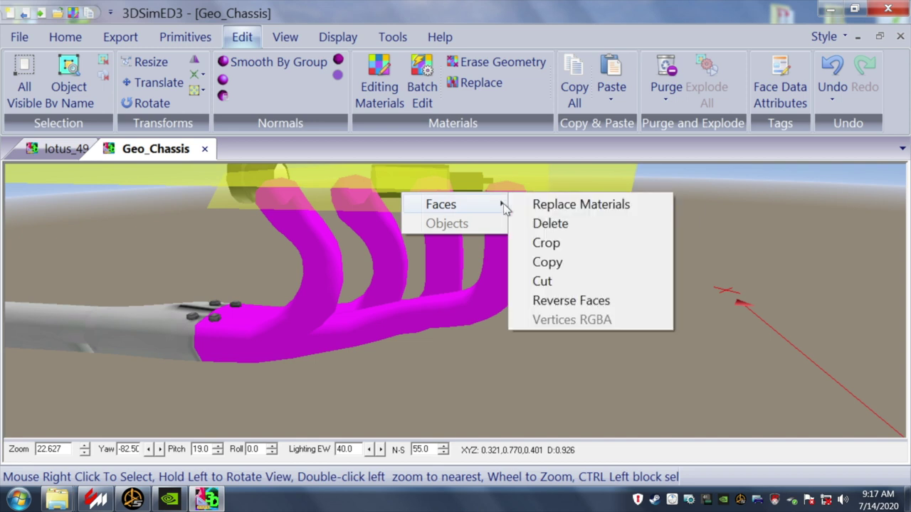
click(535, 223)
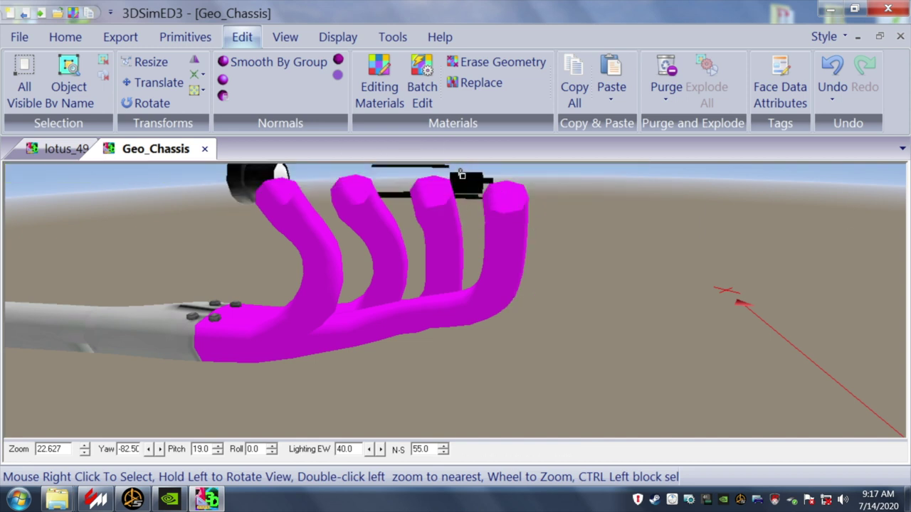
right_click(478, 204)
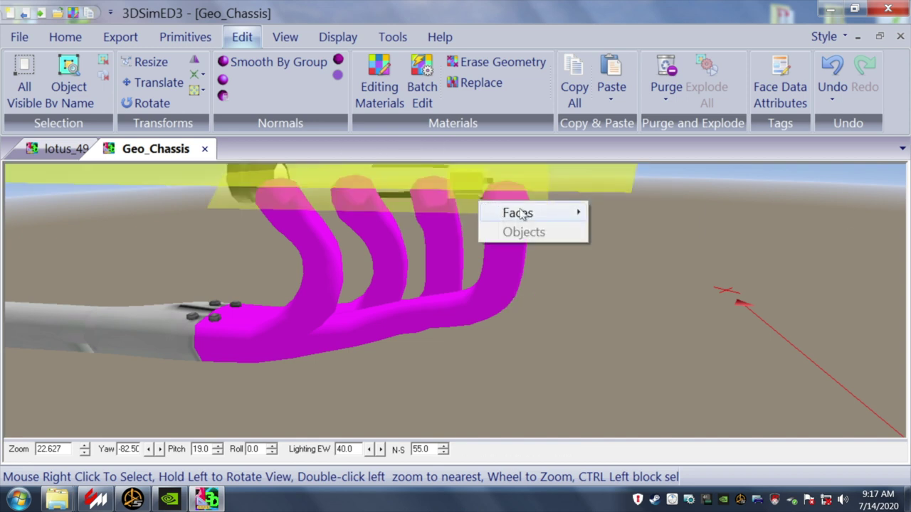
mouse_move(513, 213)
click(616, 230)
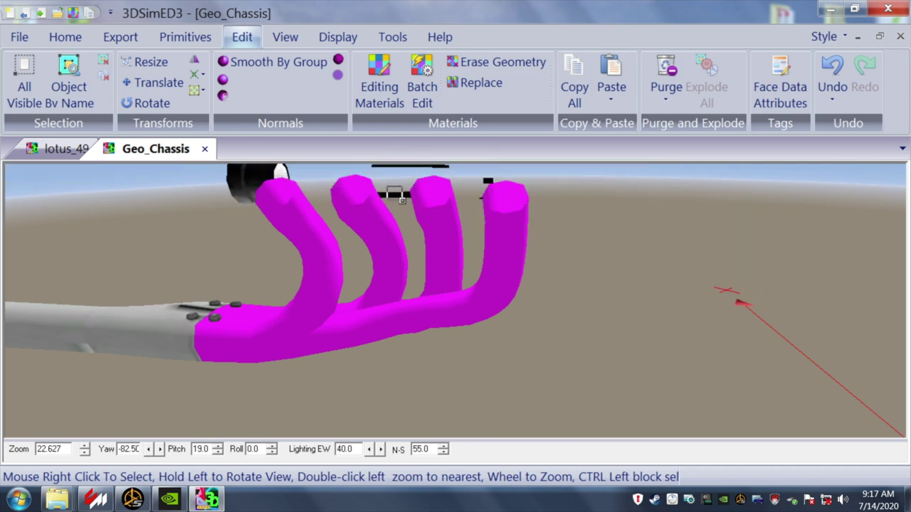
- Delete the thin black strips left behind and above the second and third magenta header tubes
right_click(402, 200)
mouse_move(471, 215)
click(562, 234)
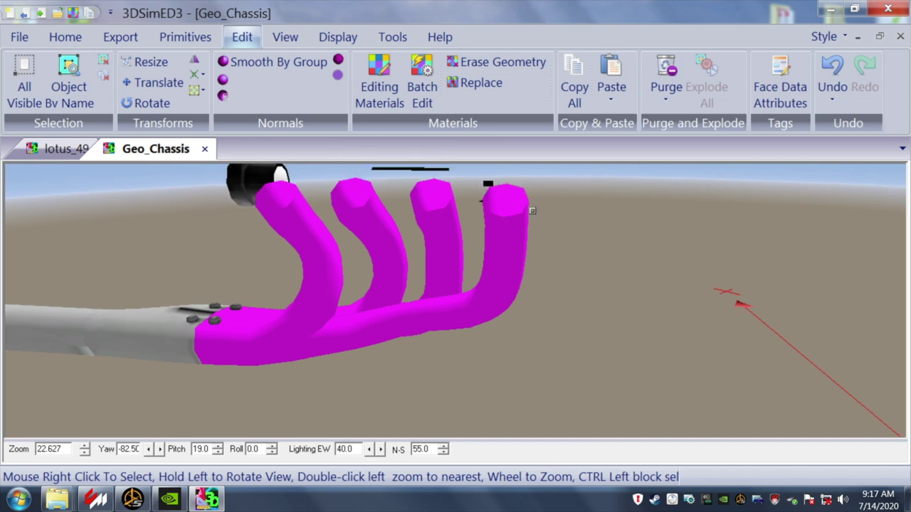
key(Up)
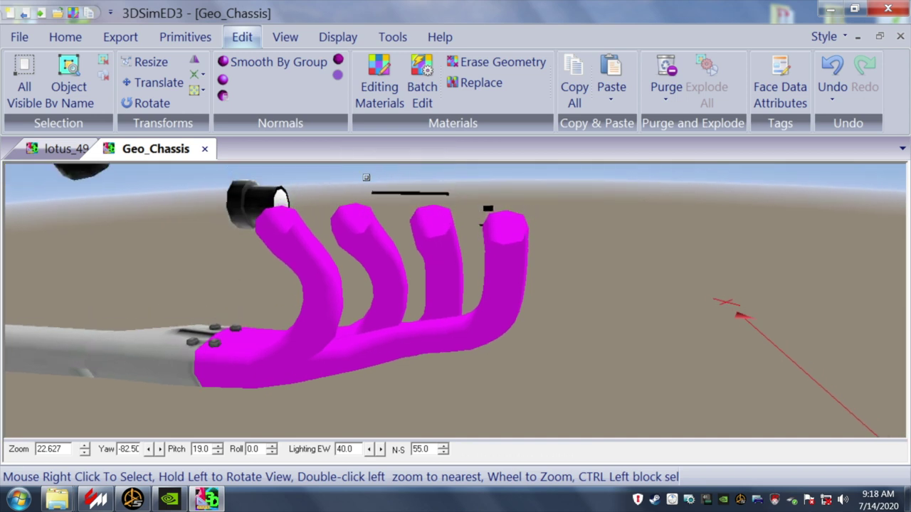
right_drag(456, 198, 467, 201)
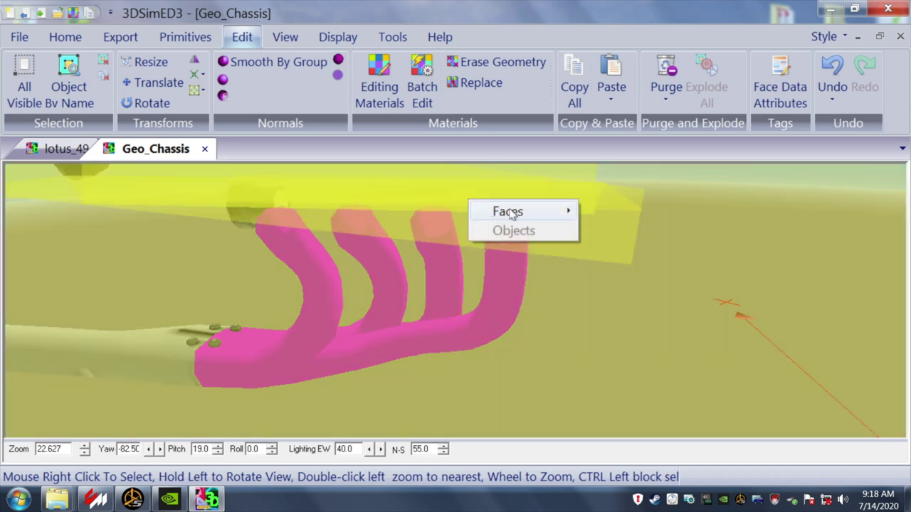
mouse_move(559, 214)
click(616, 231)
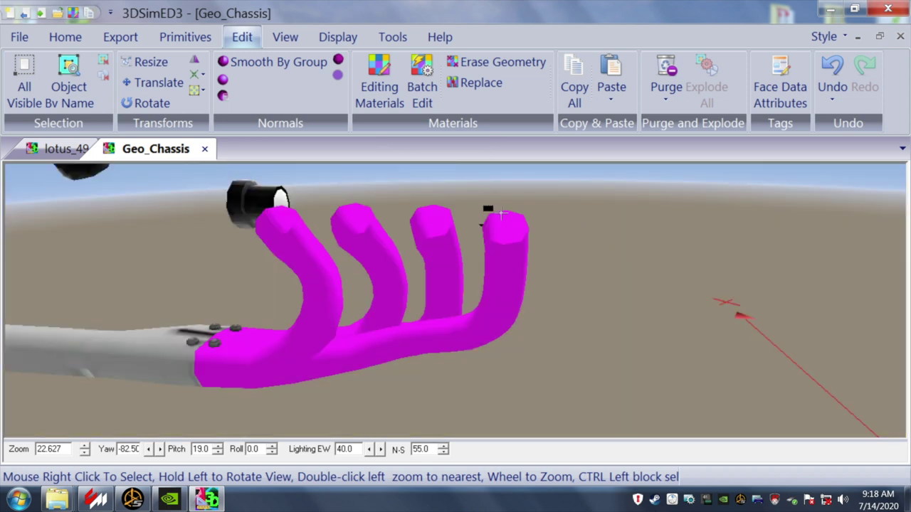
- Delete the two small black faces floating beside the open end of the last magenta header tube
drag(501, 213, 553, 238)
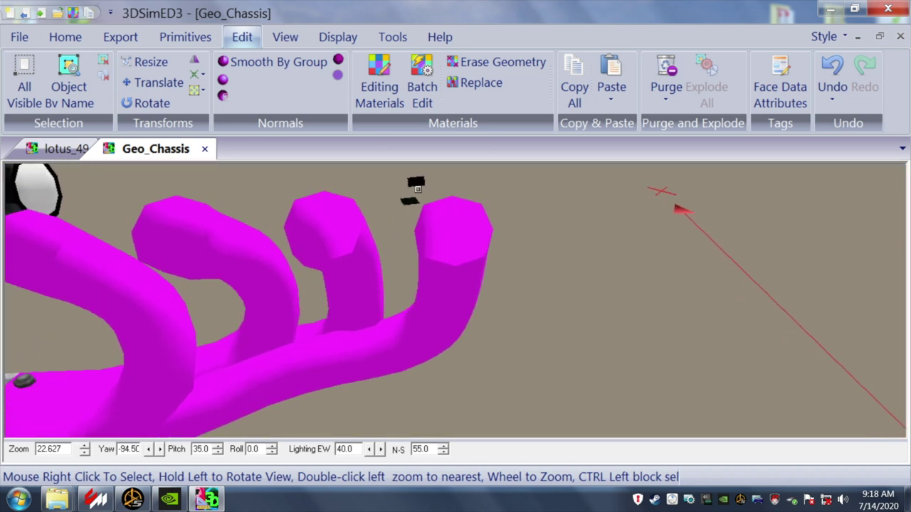
right_drag(428, 187, 432, 188)
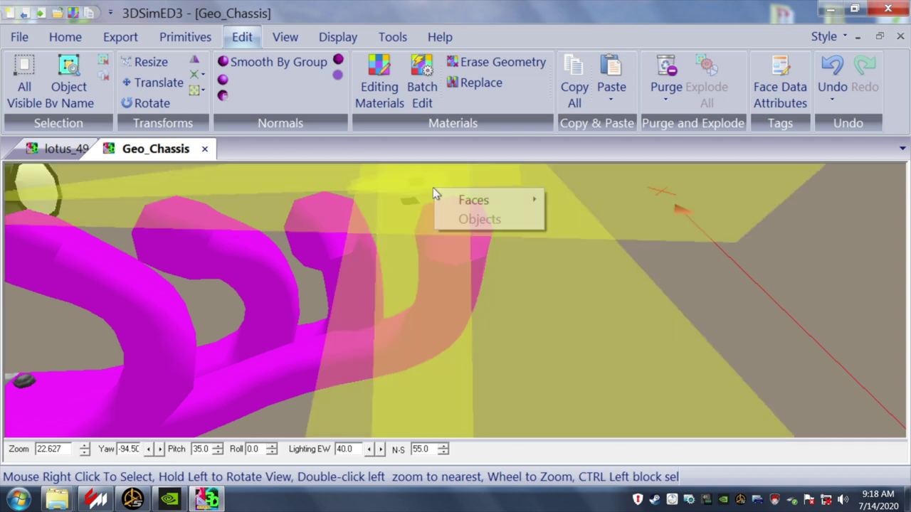
mouse_move(498, 207)
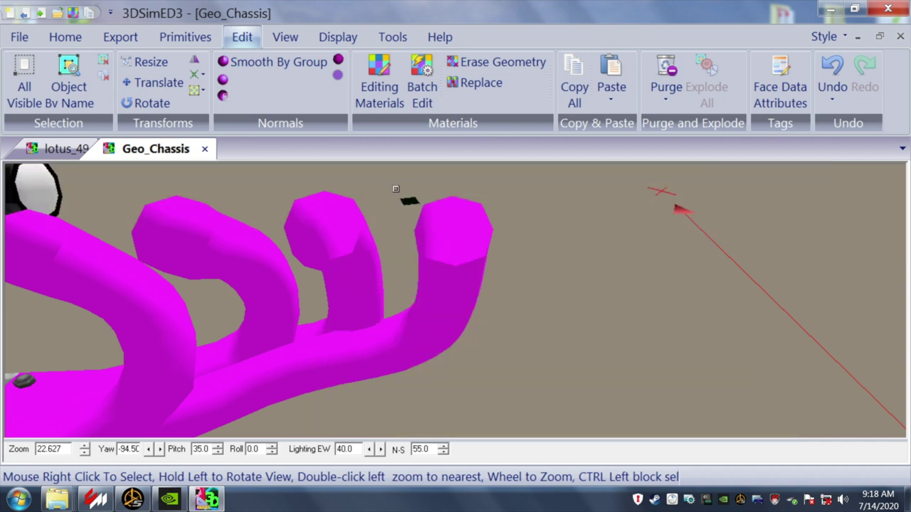
right_click(418, 206)
mouse_move(518, 218)
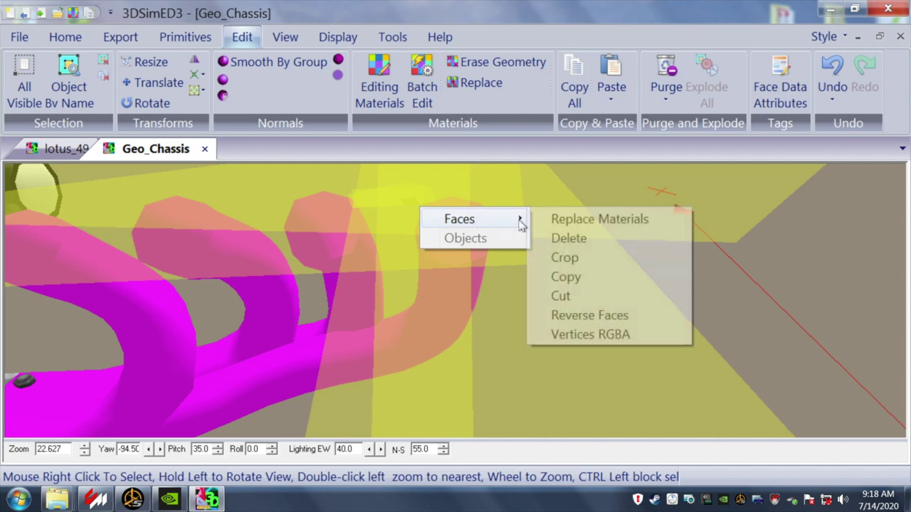
click(568, 237)
- Delete the lower end of the dark plate hanging beside the far set of magenta headers
drag(533, 227, 509, 251)
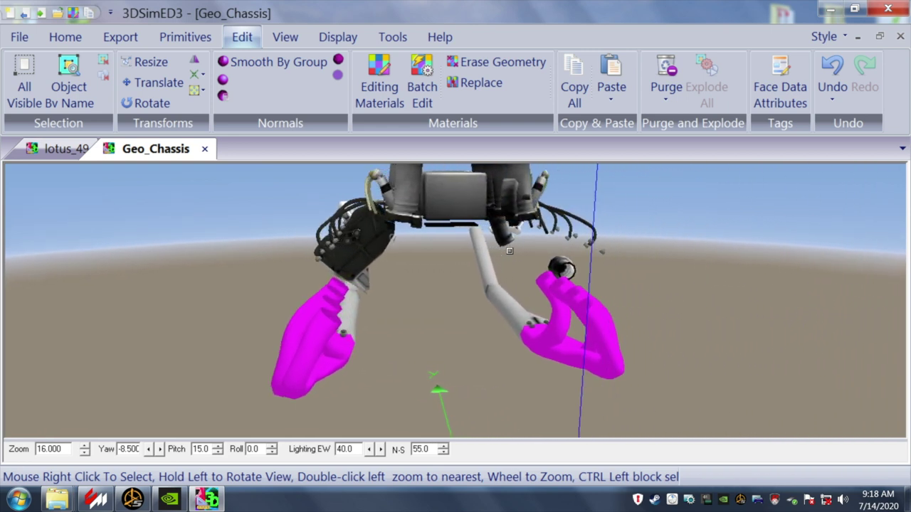
mouse_move(385, 287)
mouse_down()
mouse_move(394, 285)
mouse_move(379, 287)
mouse_up()
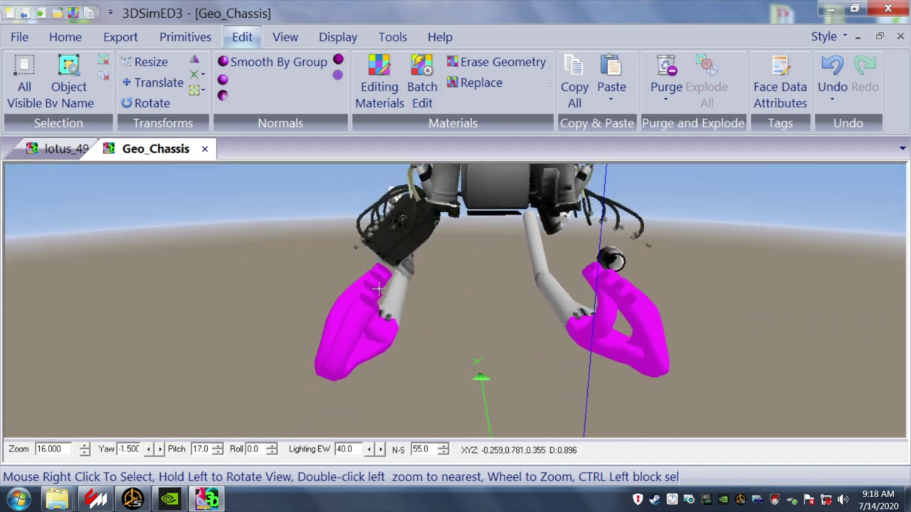
key(Page_Up)
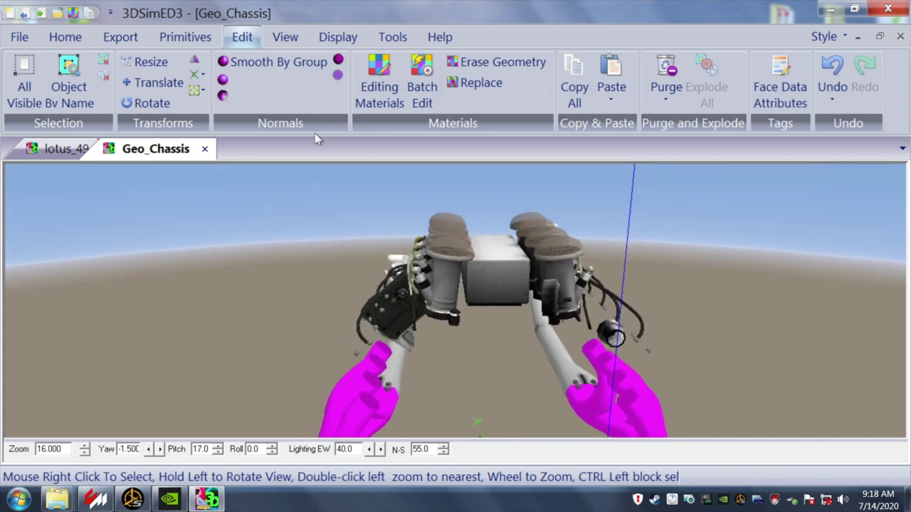
click(285, 36)
click(251, 84)
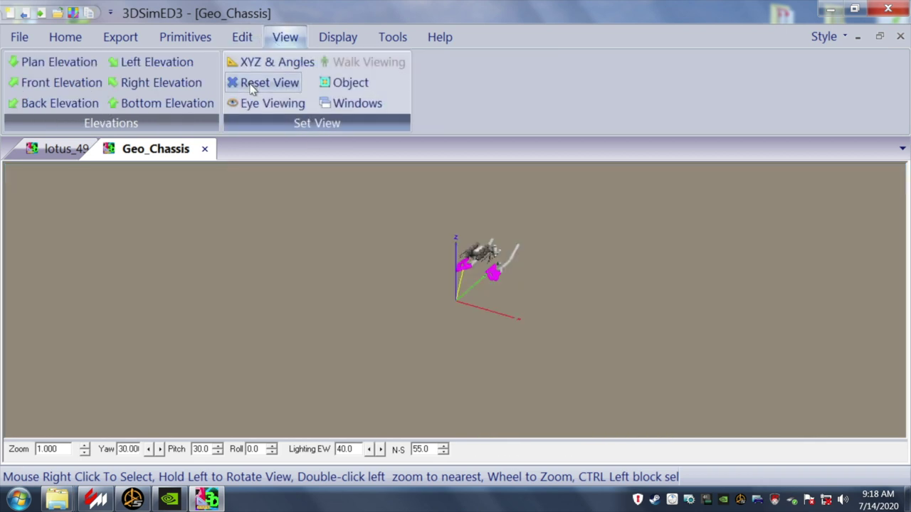
scroll(447, 302, up, 3)
mouse_move(587, 298)
mouse_down()
mouse_move(567, 303)
mouse_move(575, 301)
mouse_up()
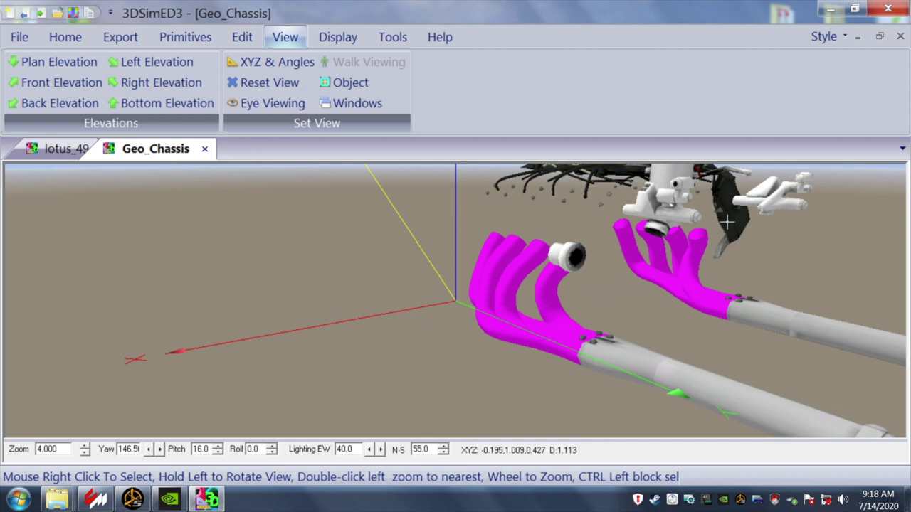
right_click(751, 250)
mouse_move(758, 262)
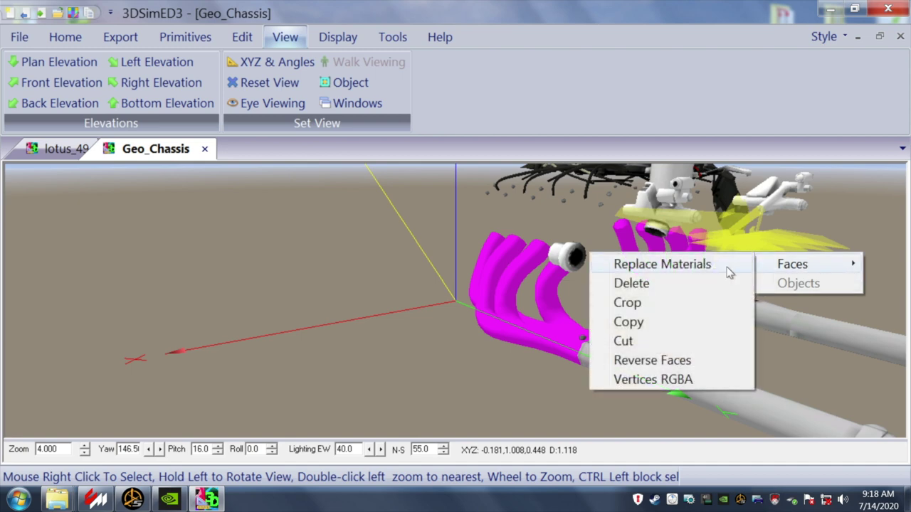
click(695, 283)
- Delete the remaining dark plate faces between the far set of magenta headers and the white bracket
drag(749, 254, 748, 259)
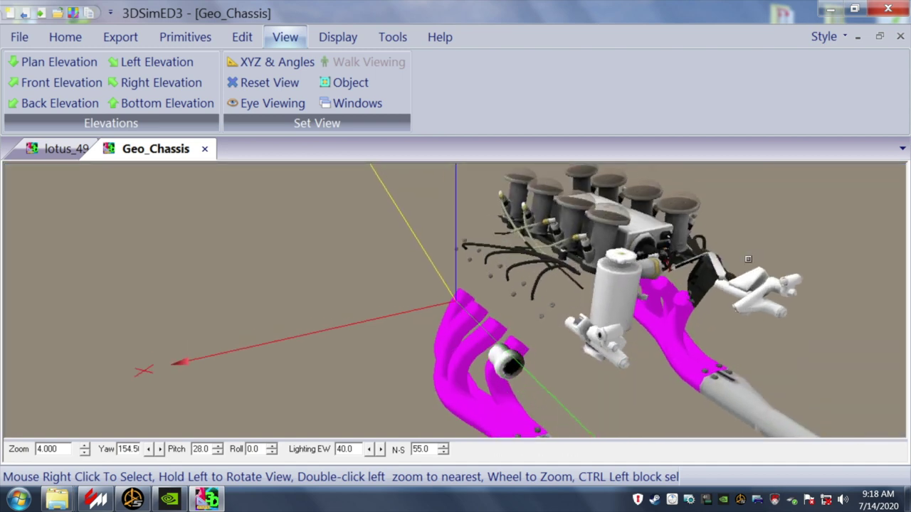
right_click(695, 284)
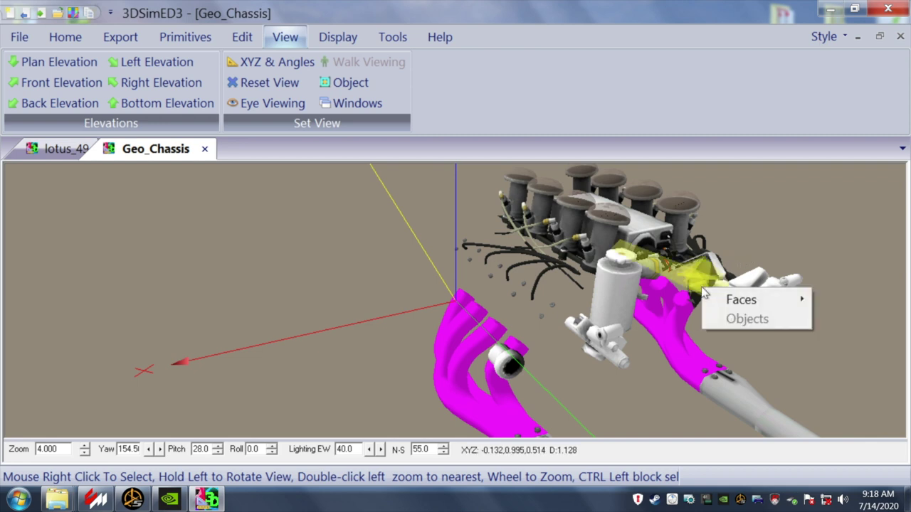
mouse_move(737, 299)
click(691, 319)
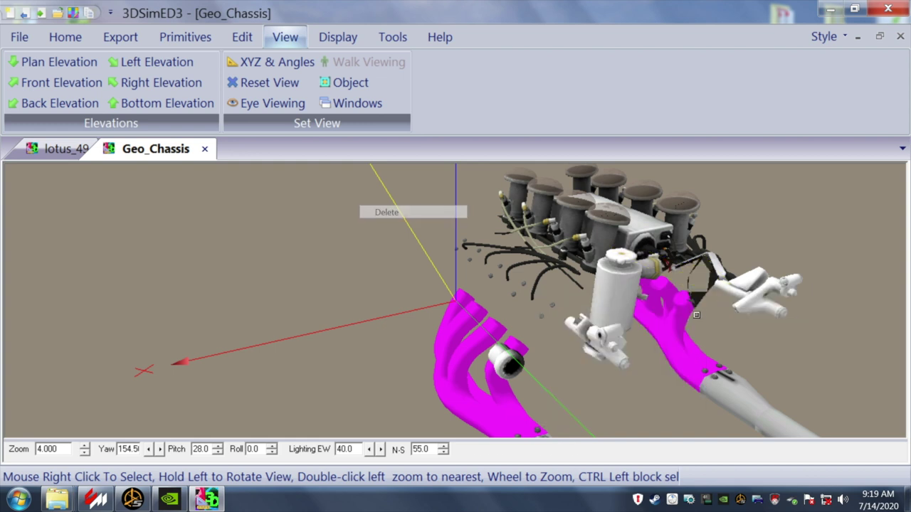
right_click(706, 304)
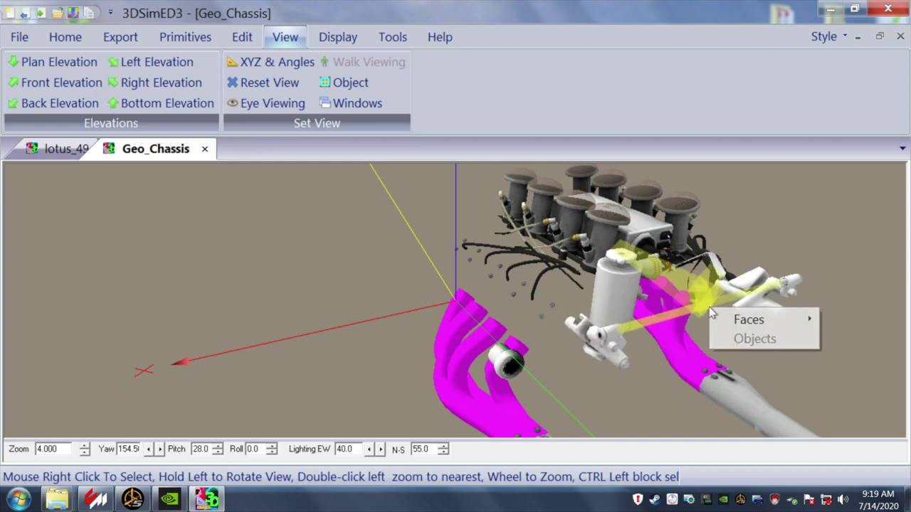
mouse_move(801, 322)
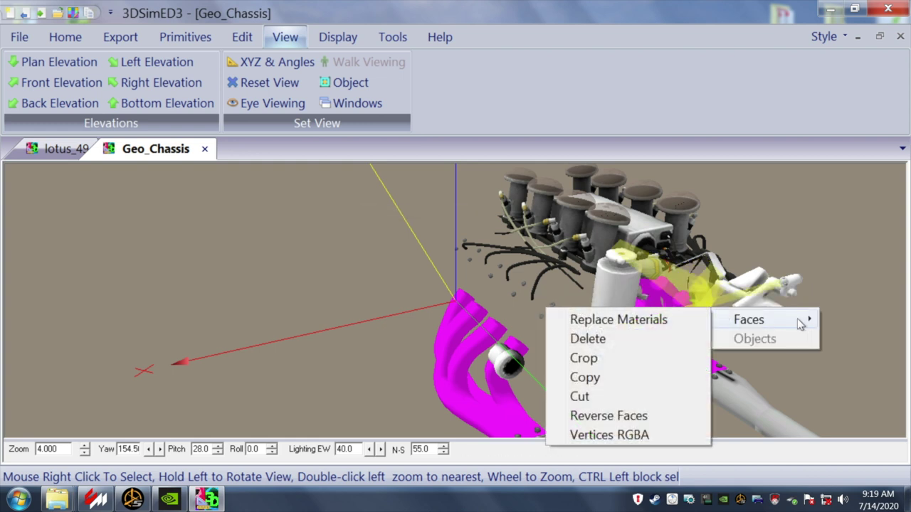
click(649, 340)
- Delete the upper and middle faces of the long black plate beside the open-ended magenta headers
drag(649, 339, 589, 330)
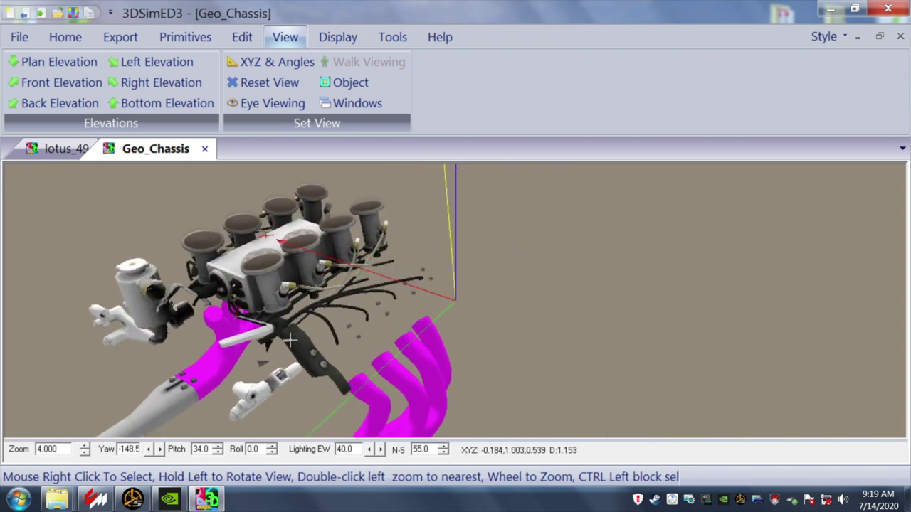
right_click(318, 352)
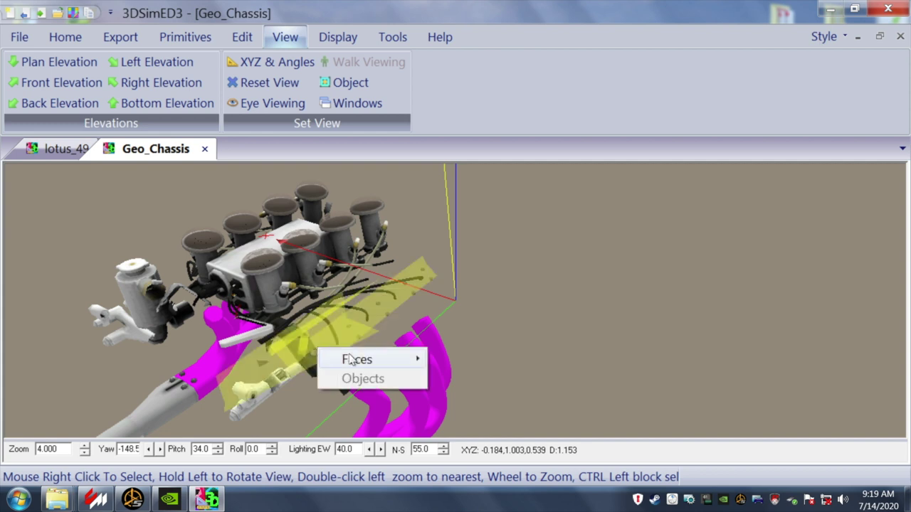
mouse_move(356, 358)
click(455, 378)
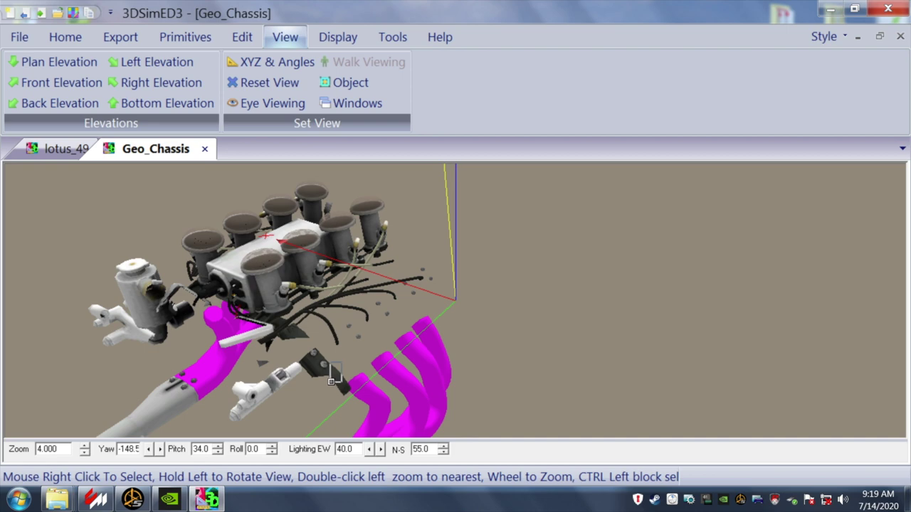
right_click(330, 381)
mouse_move(413, 394)
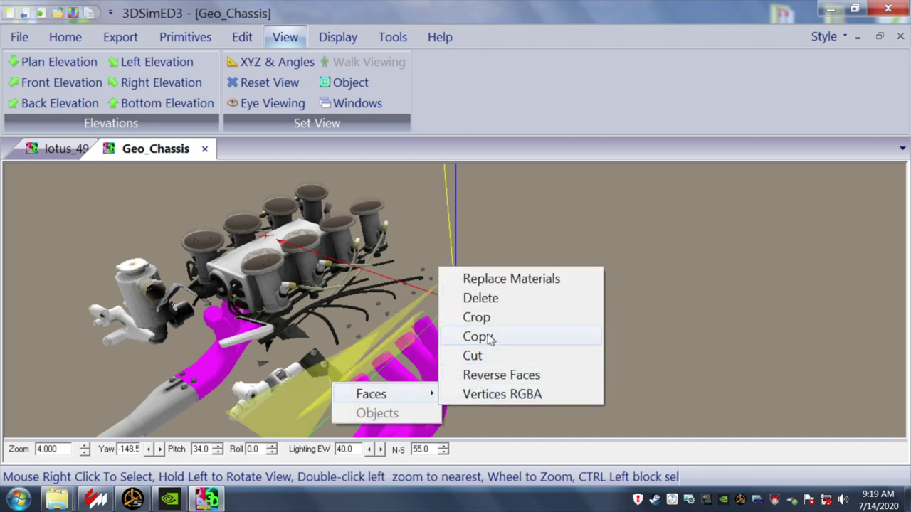
click(490, 299)
- Delete the small black face floating between the white bracket arm and the open-ended magenta headers
drag(367, 357, 235, 390)
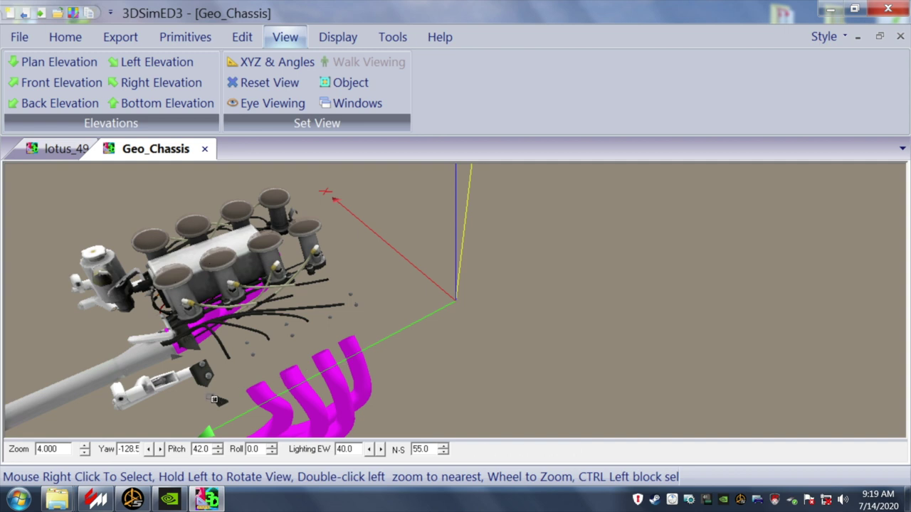
right_click(221, 404)
mouse_move(286, 421)
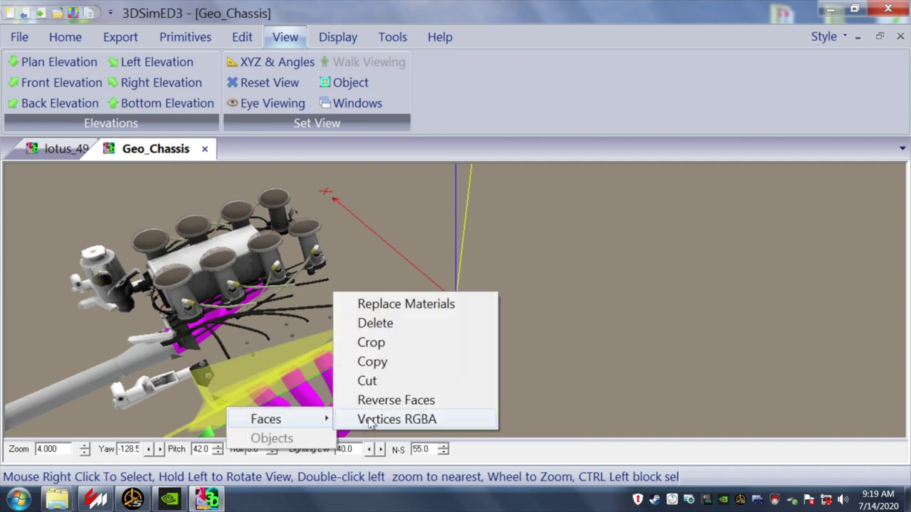
click(373, 323)
- Delete the dark flat faces running under the intake trumpets on the silver canister's side of the engine
drag(210, 390, 297, 385)
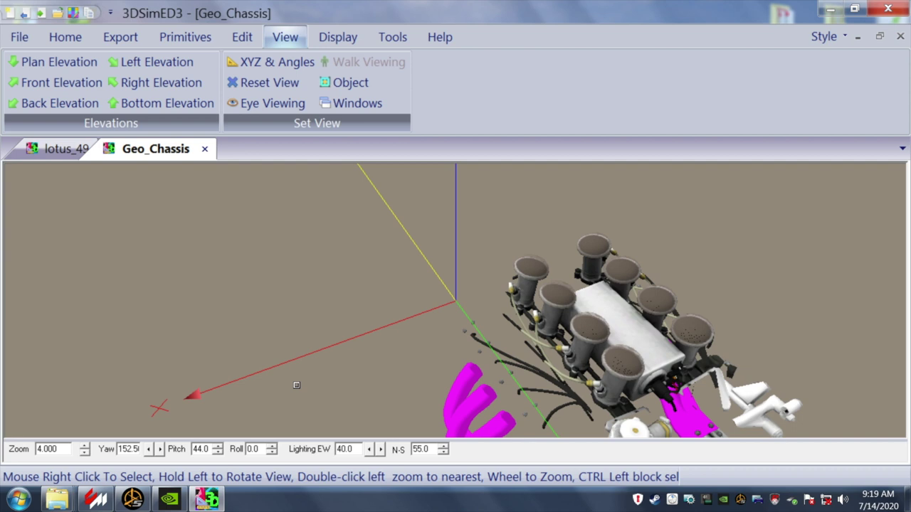
right_click(619, 409)
mouse_move(664, 422)
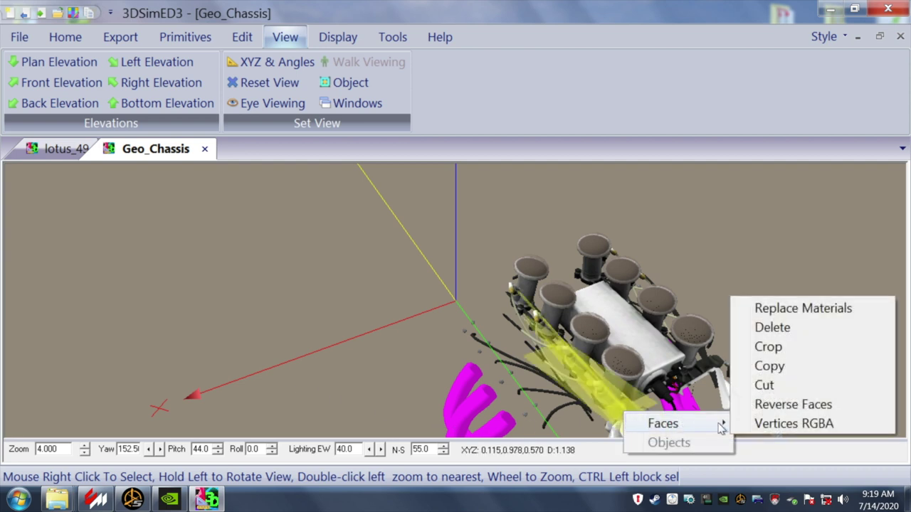
click(778, 328)
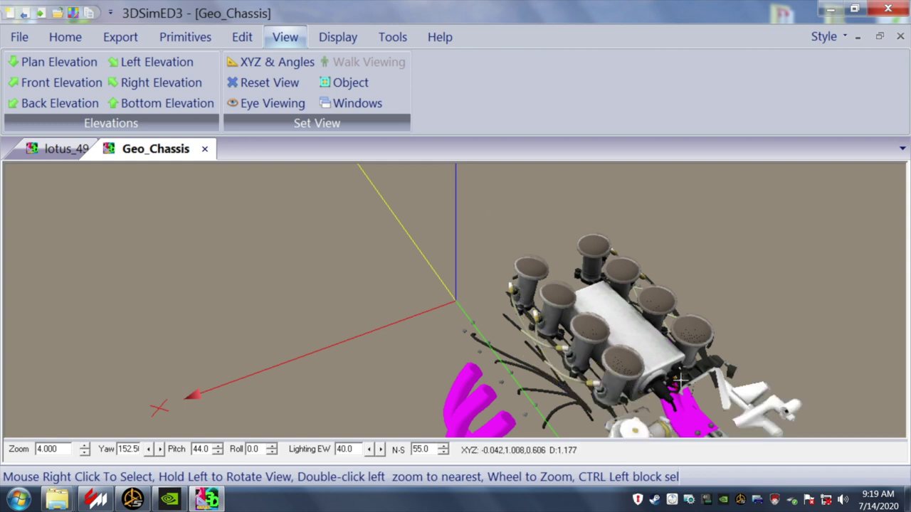
right_click(610, 414)
mouse_move(687, 429)
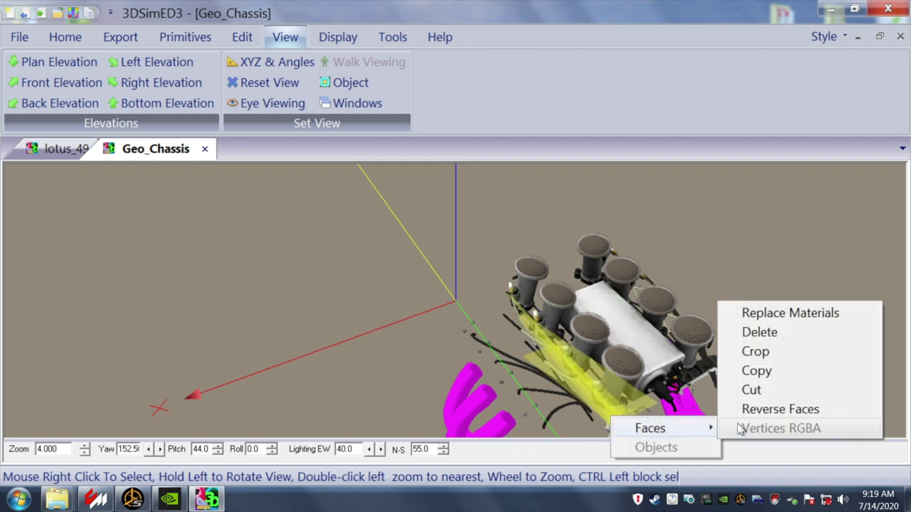
click(760, 331)
- Delete the tiny stray face fragments floating below the white rod, just inside the white bracket
drag(750, 322, 737, 316)
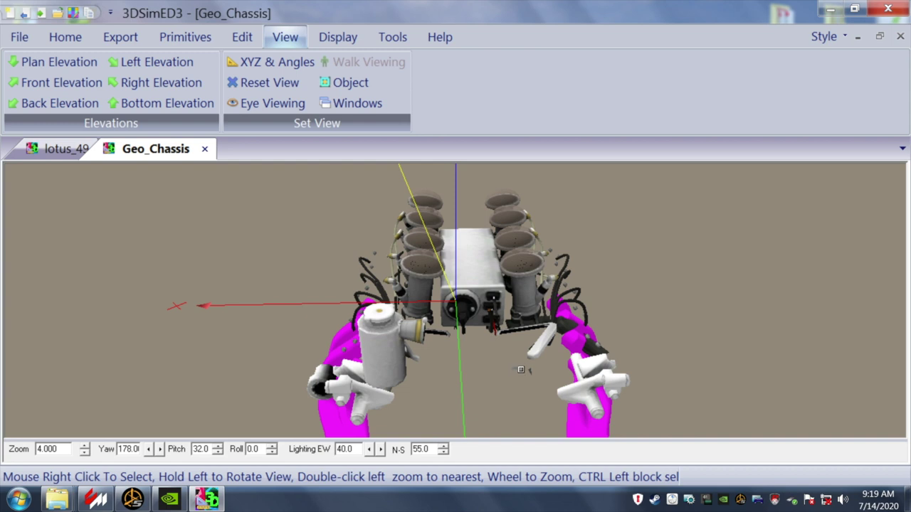
right_click(537, 379)
mouse_move(605, 391)
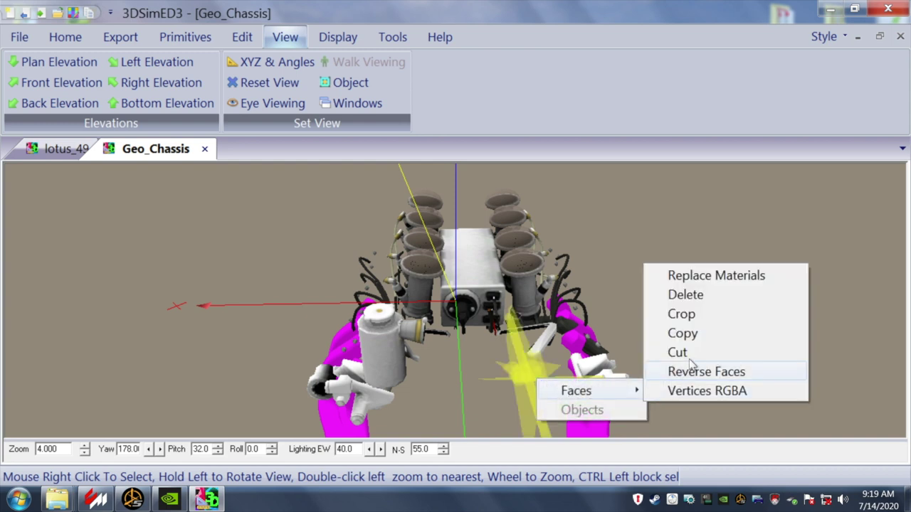
click(685, 294)
- Delete the small dark strip beside the silver canister's outlet
drag(450, 350, 450, 359)
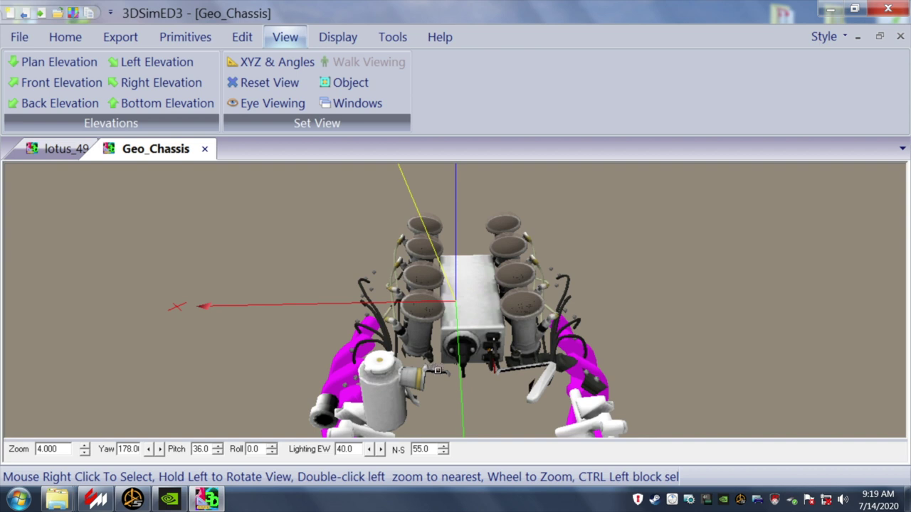
right_click(448, 380)
mouse_move(545, 392)
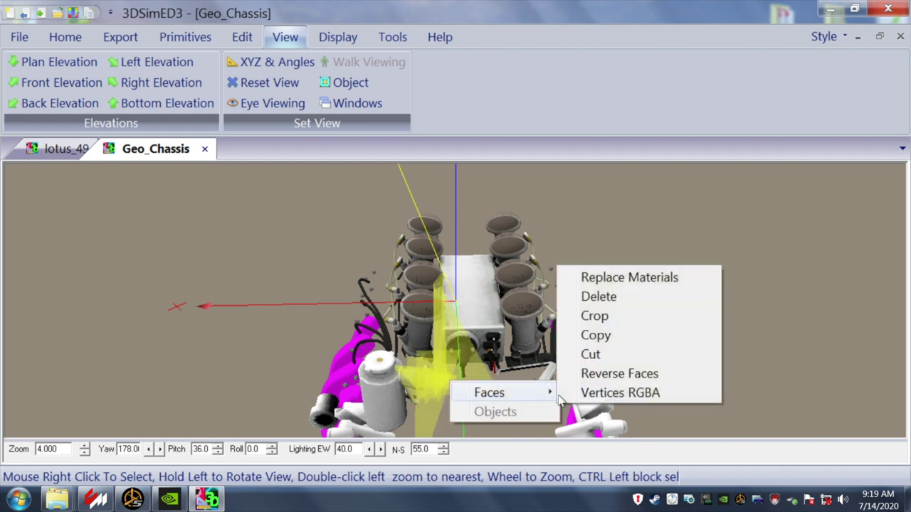
click(616, 296)
- Delete the pointed black faces hanging below the hoses, between the white rod and the white bracket
drag(452, 405, 445, 394)
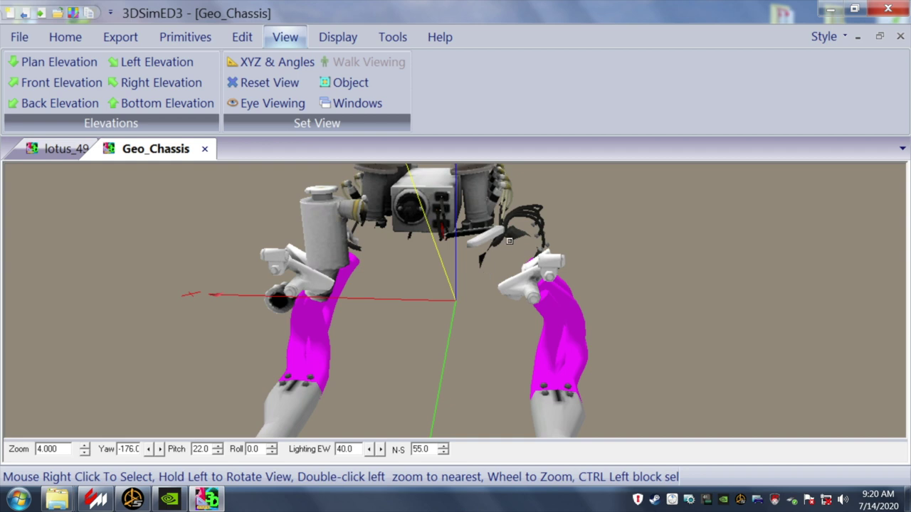
right_click(478, 270)
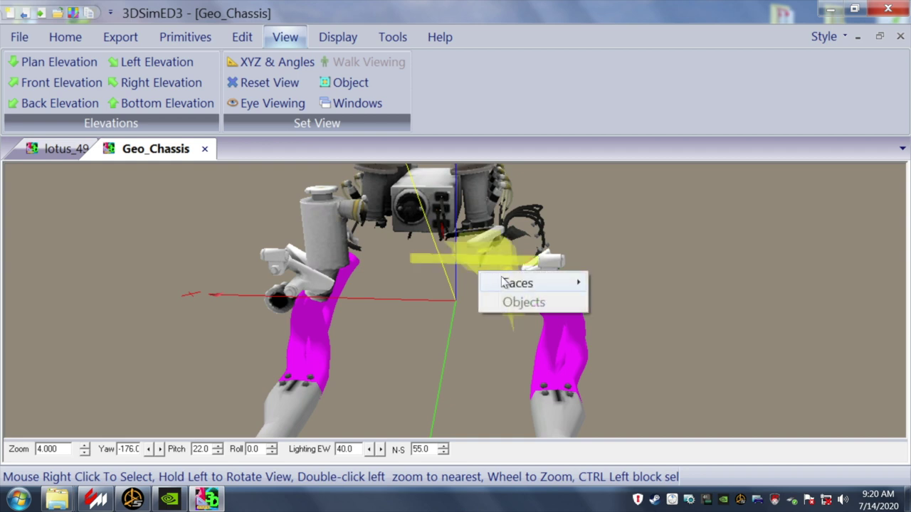
mouse_move(519, 282)
click(611, 301)
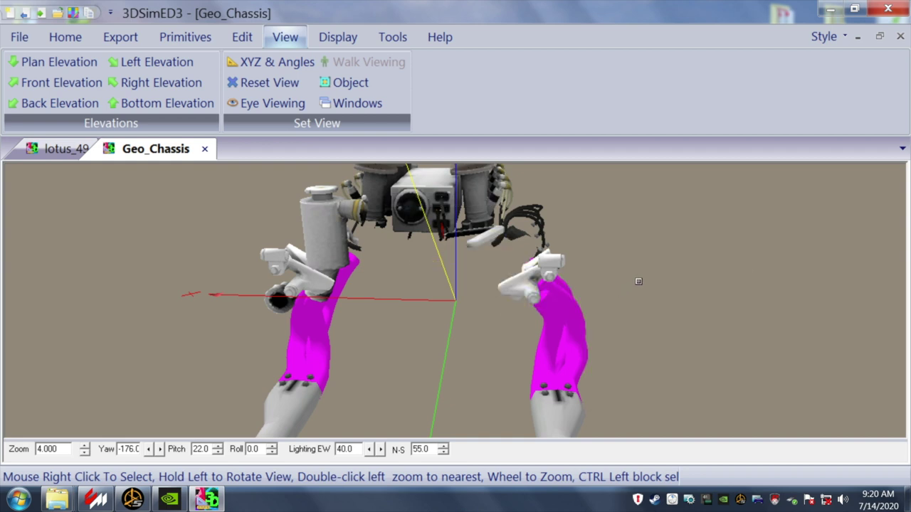
right_click(526, 242)
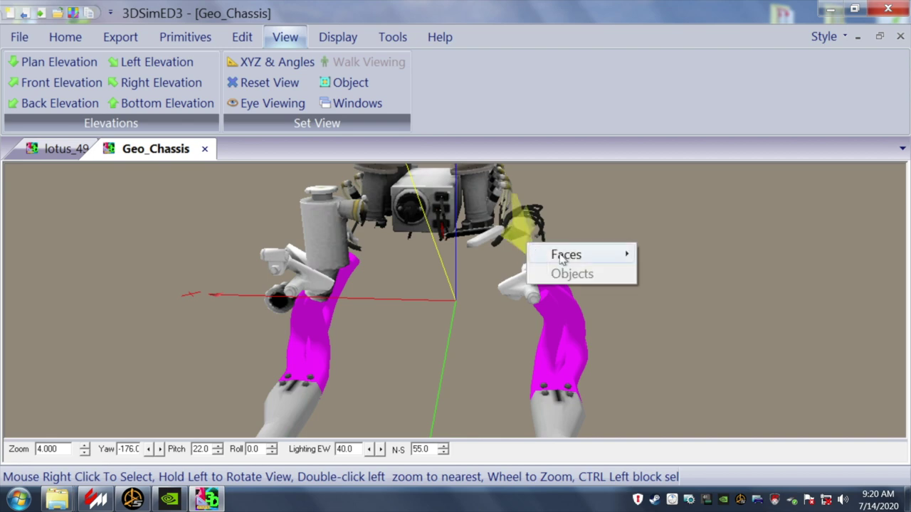
mouse_move(640, 256)
click(648, 272)
- Delete the small black block faces between the last far-side intake trumpet and the white bracket
drag(630, 261, 653, 269)
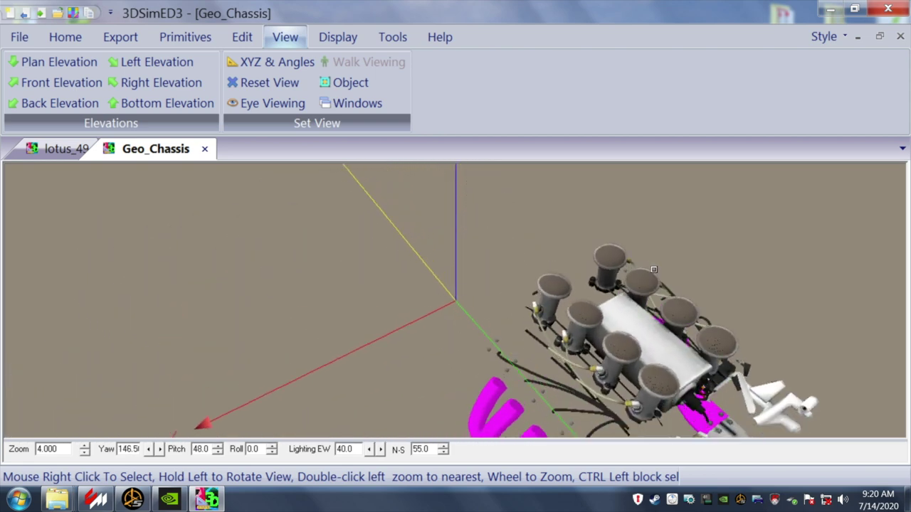
right_click(747, 375)
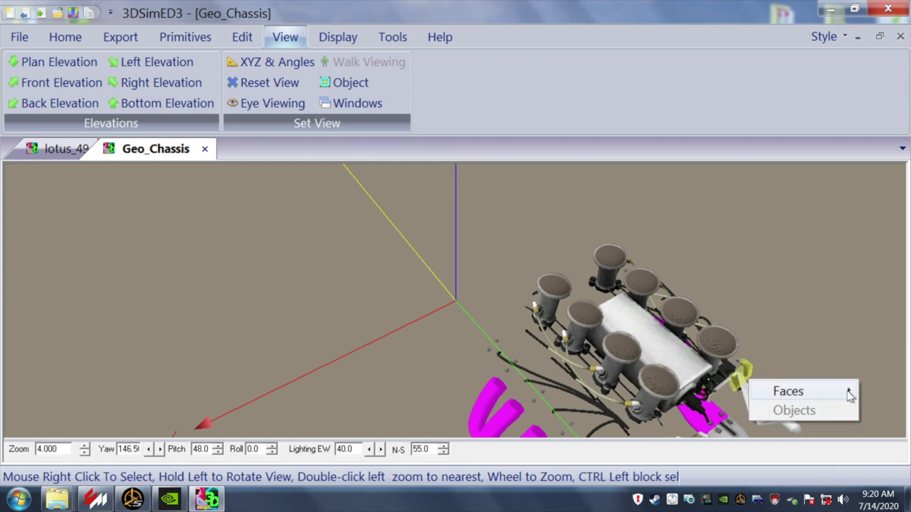
mouse_move(849, 392)
click(643, 301)
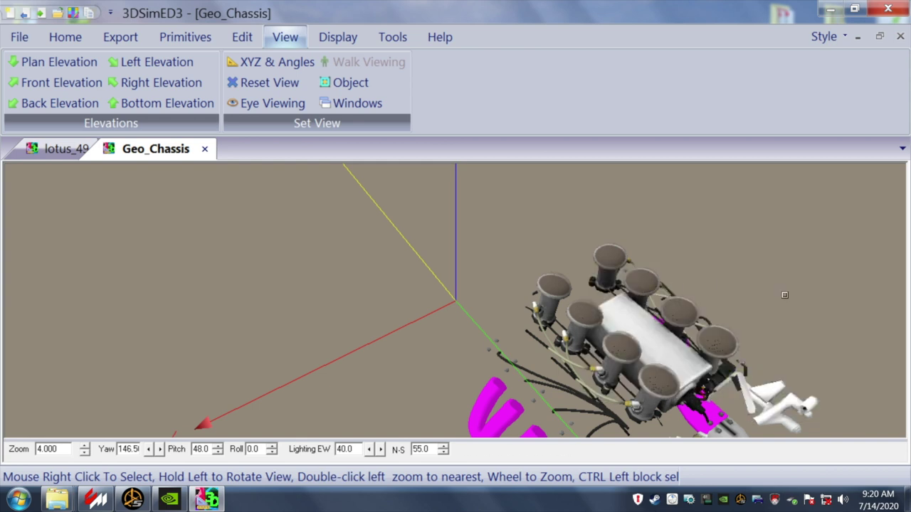
right_click(744, 373)
mouse_move(843, 390)
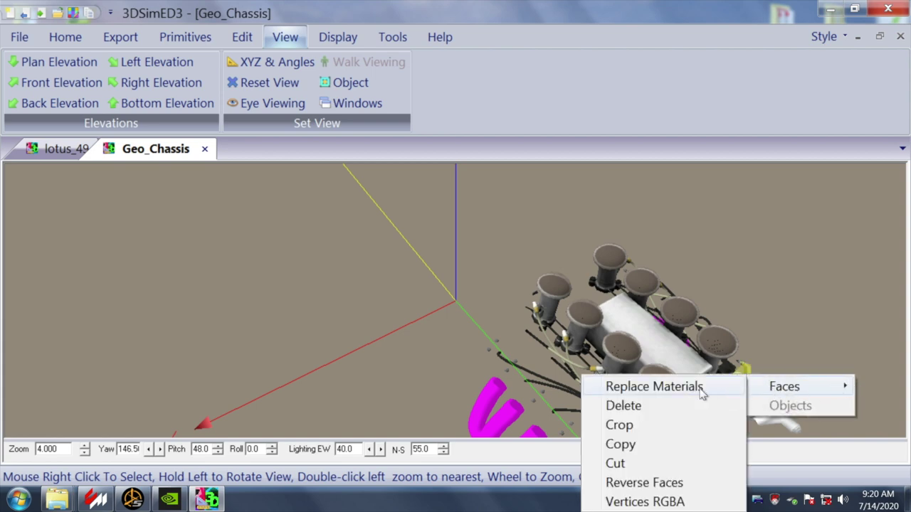
click(658, 413)
- Delete the black triangular face behind the loose bolt next to the white bracket arm
drag(797, 371, 759, 364)
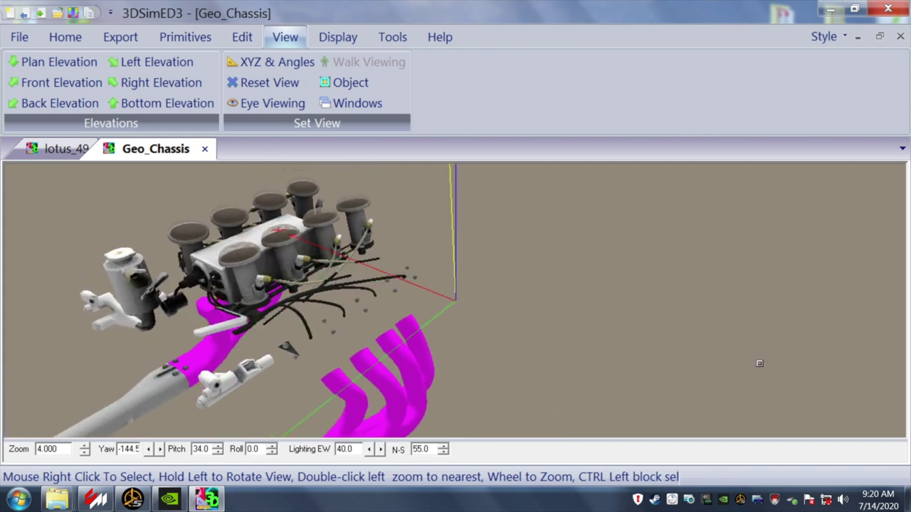
scroll(729, 368, up, 1)
drag(598, 395, 601, 394)
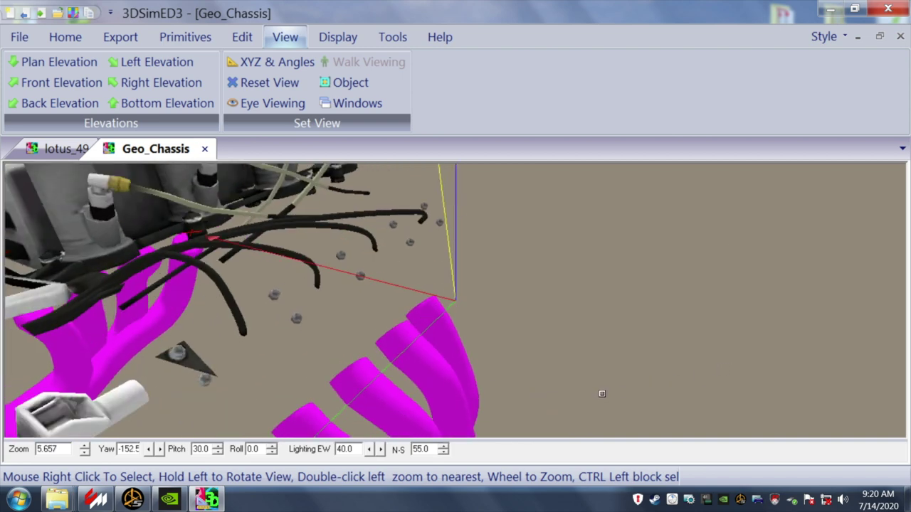
right_click(189, 361)
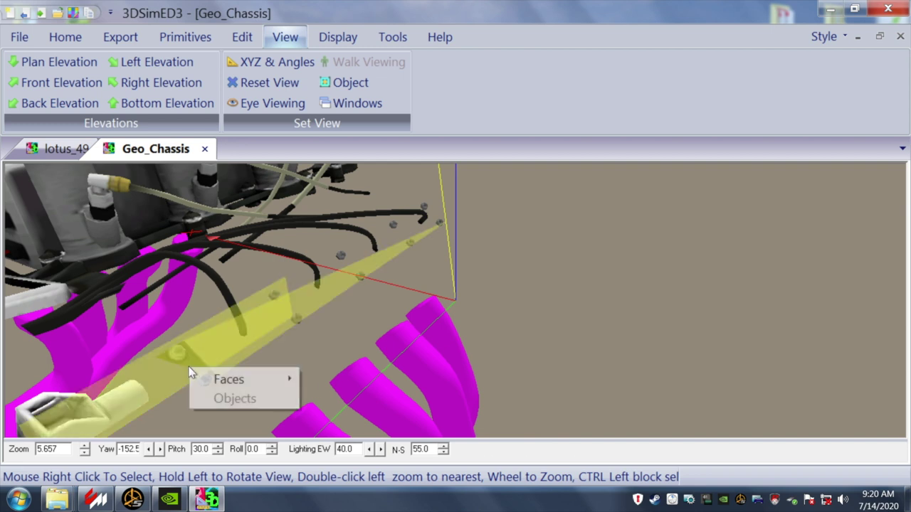
mouse_move(280, 385)
click(336, 399)
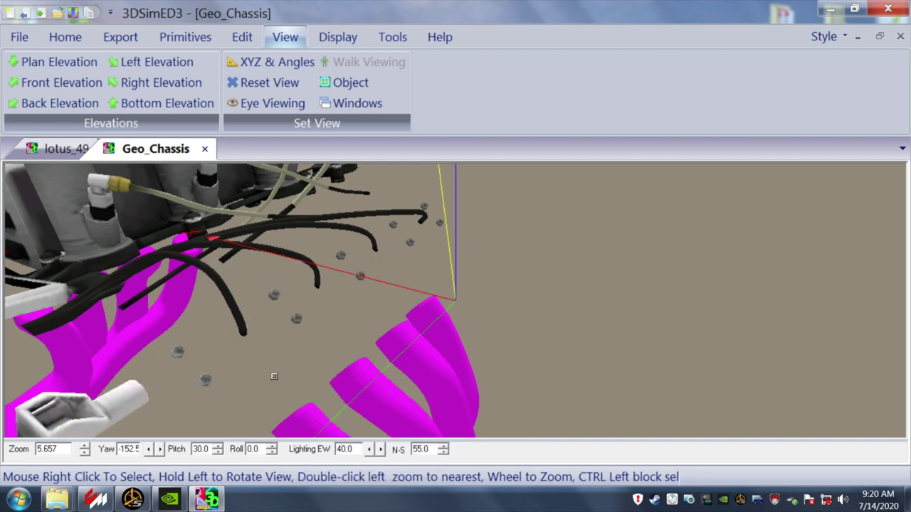
- Delete the dark strip faces beneath the row of intake trumpets nearest the open-ended magenta headers
scroll(278, 373, down, 2)
drag(277, 373, 270, 378)
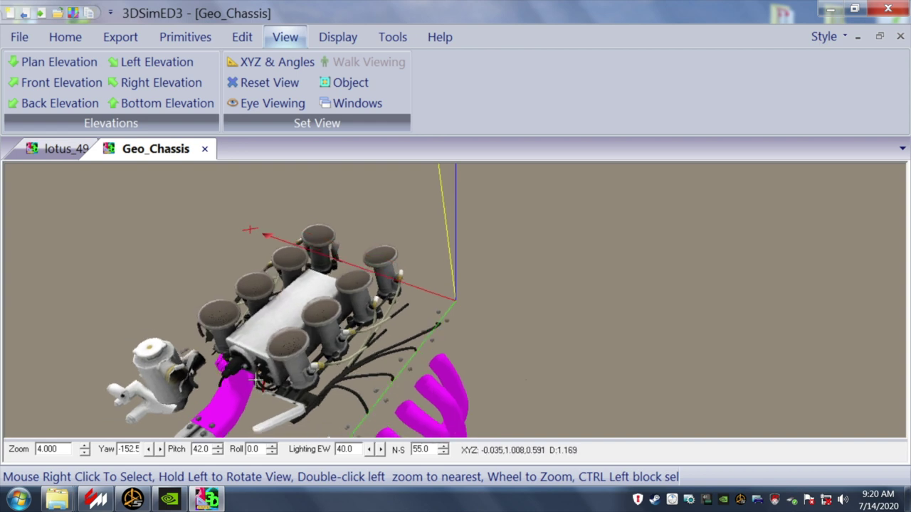
right_click(307, 400)
mouse_move(387, 419)
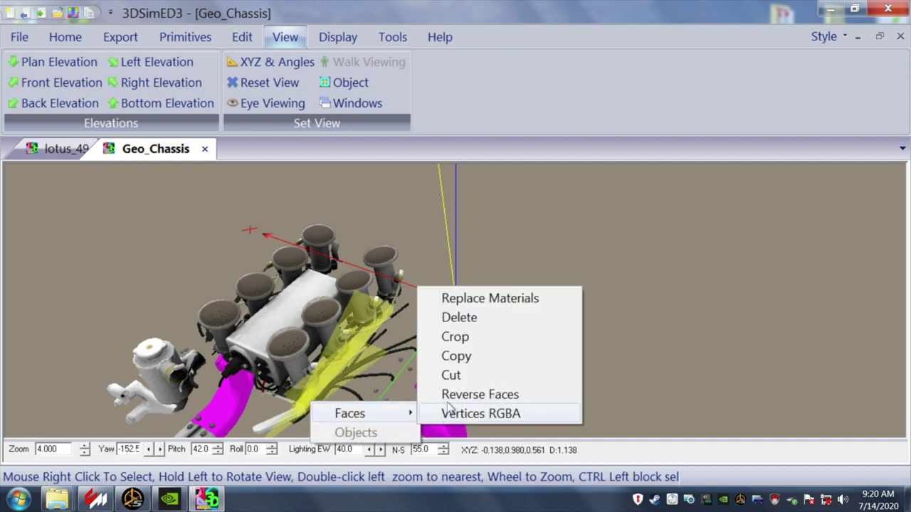
click(472, 324)
- Delete the small black plate faces just below the end intake trumpet, beside the white rod
drag(402, 374, 399, 398)
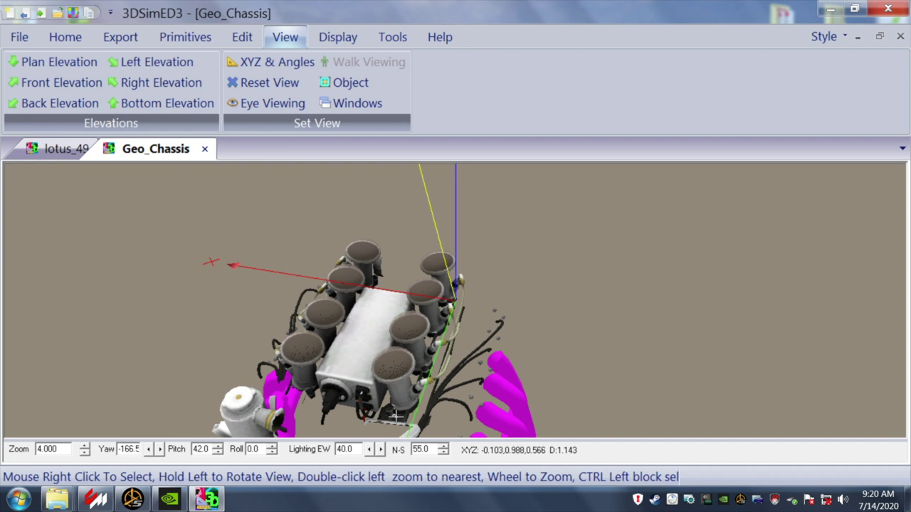
right_click(401, 422)
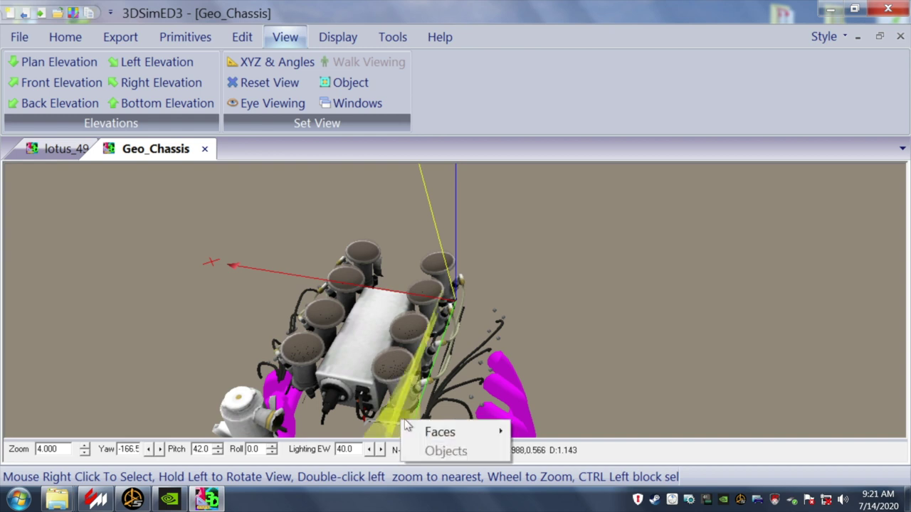
mouse_move(465, 437)
click(557, 341)
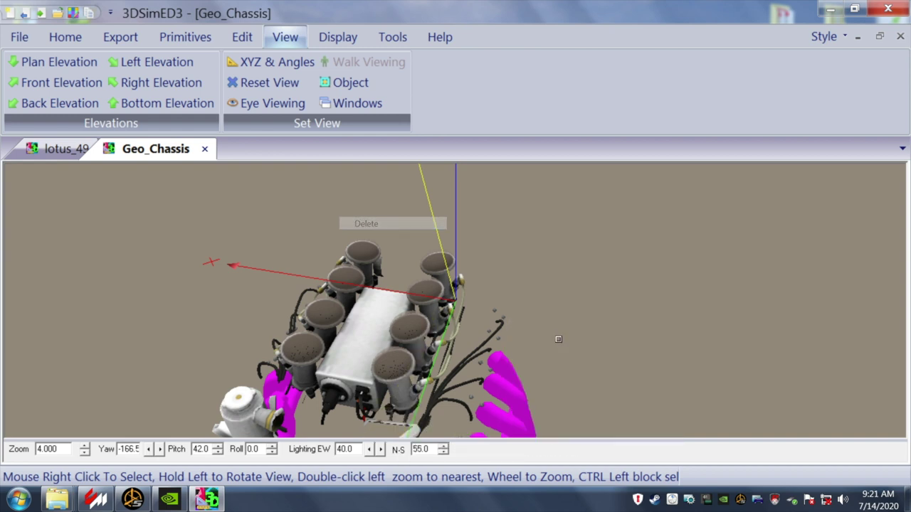
- Delete the two remaining sets of thin stray faces between the end intake trumpet and the white rod
drag(569, 350, 575, 349)
scroll(574, 350, down, 1)
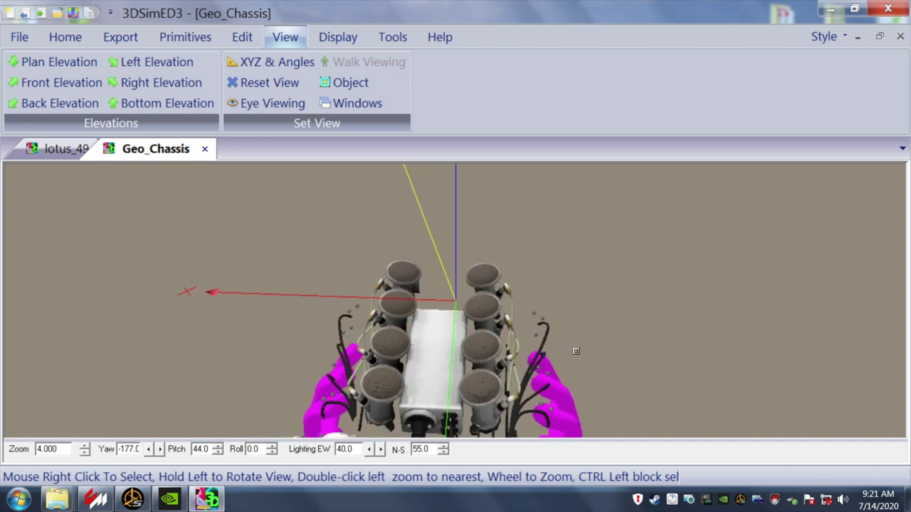
drag(566, 356, 568, 359)
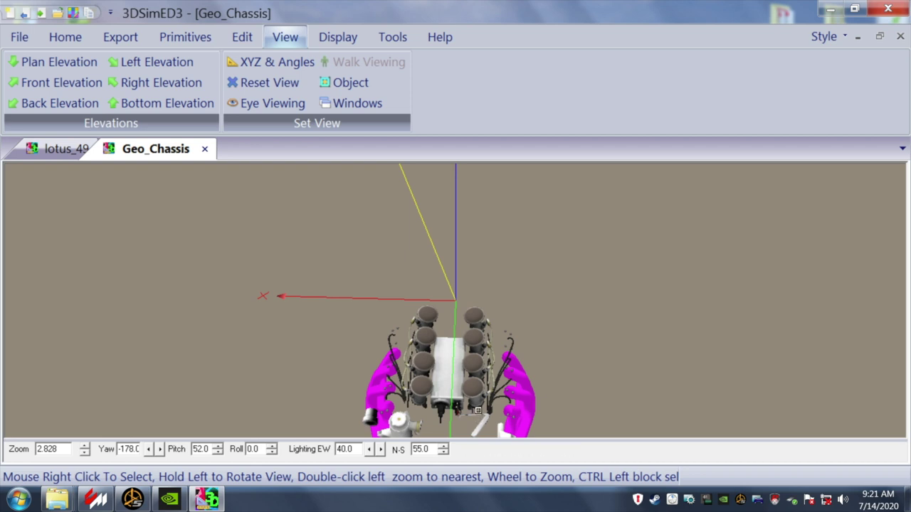
right_click(482, 413)
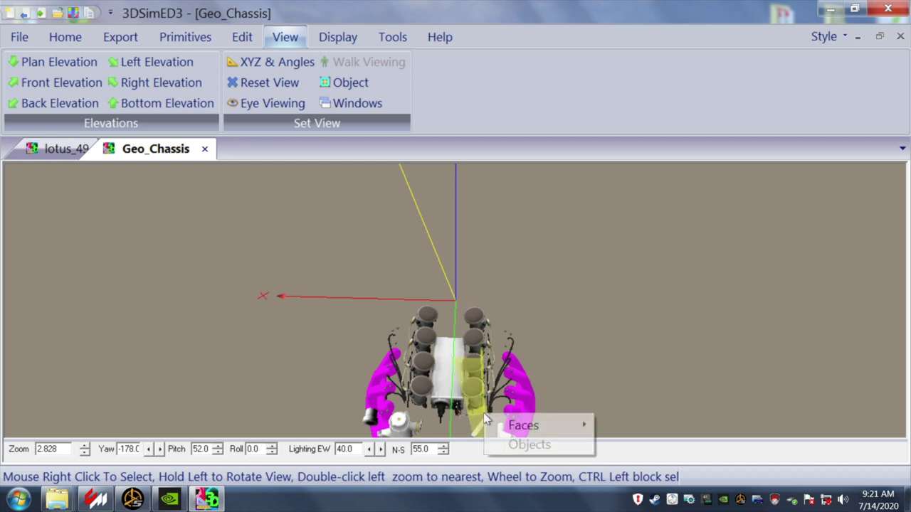
mouse_move(590, 424)
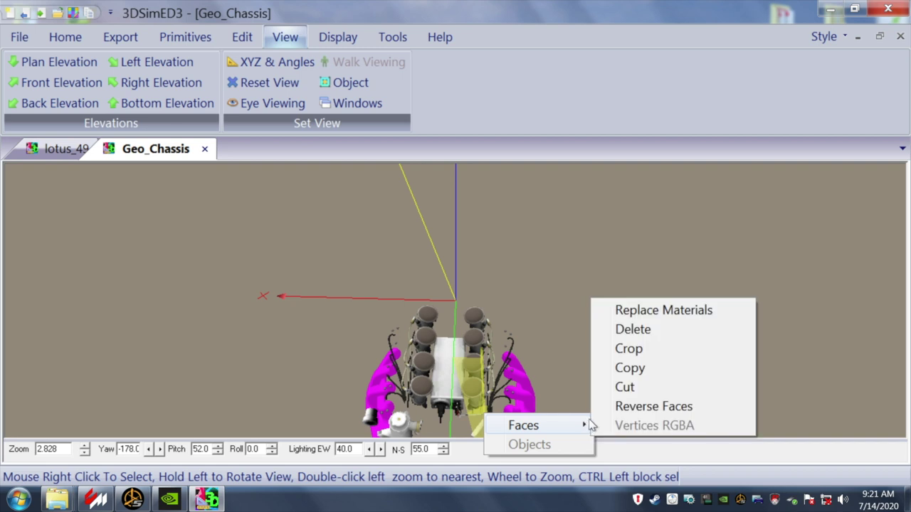
click(636, 331)
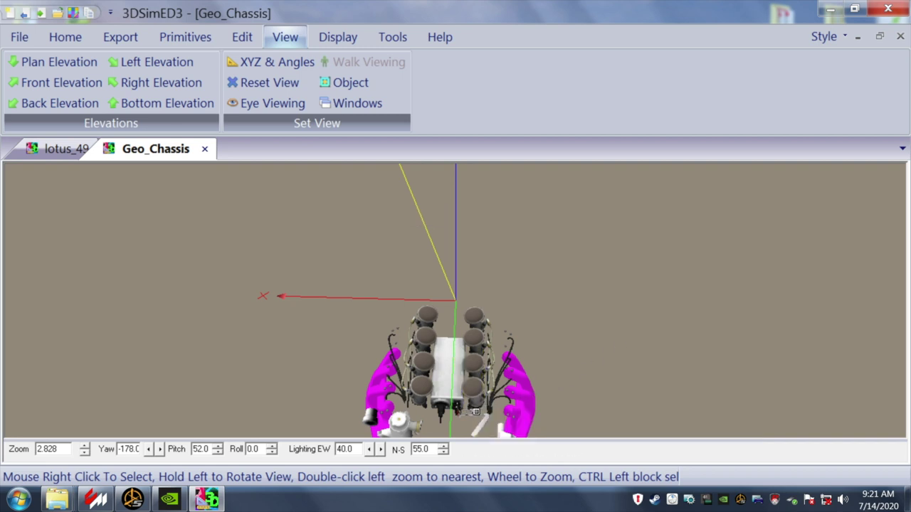
right_click(476, 414)
mouse_move(527, 424)
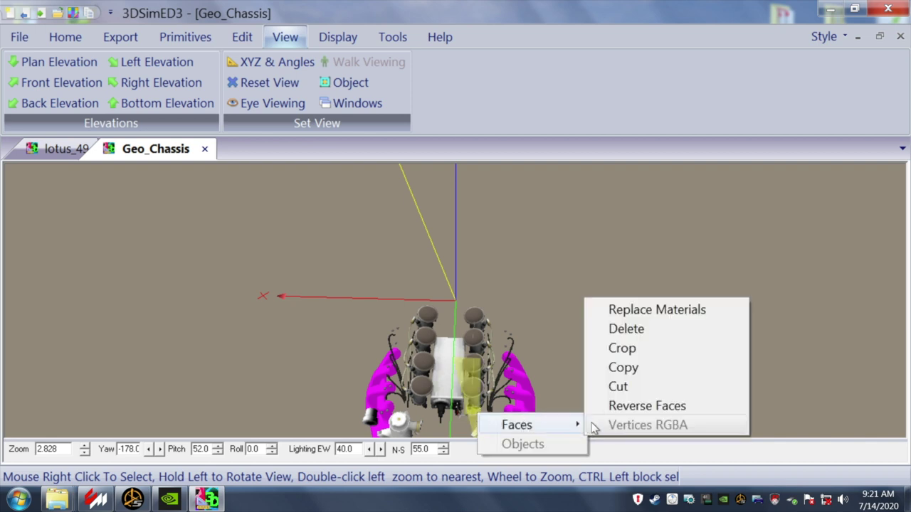
click(625, 331)
- Examine the remaining engine and exhaust geometry from both sides for leftover faces
drag(623, 333, 654, 328)
key(Left)
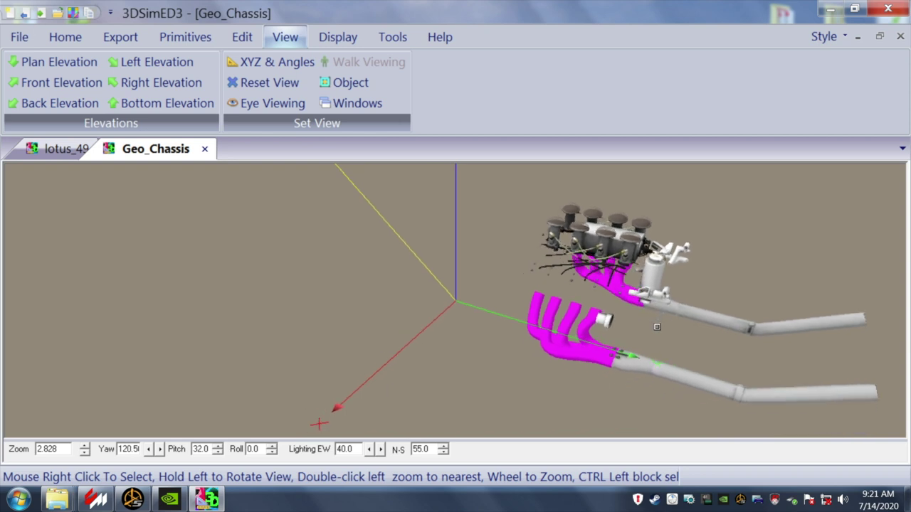
key(Right)
key(Right)
key(Down)
key(Left)
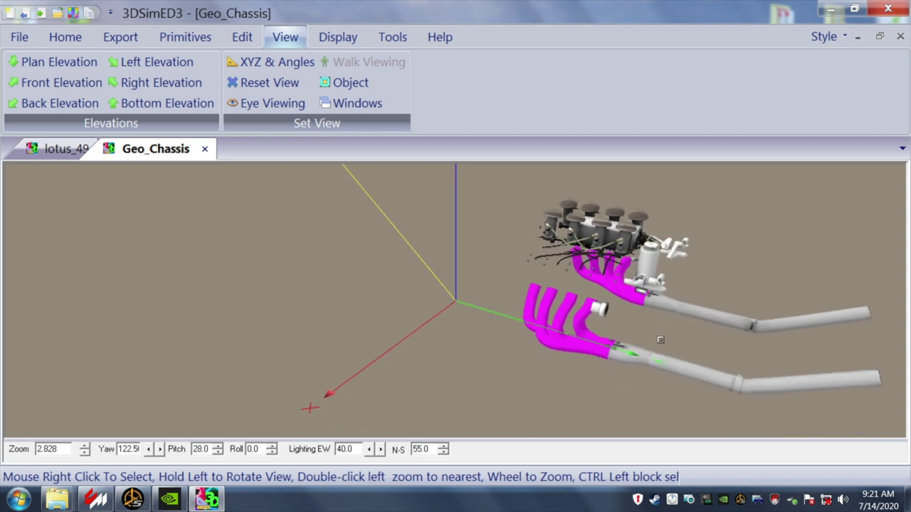
drag(756, 220, 684, 213)
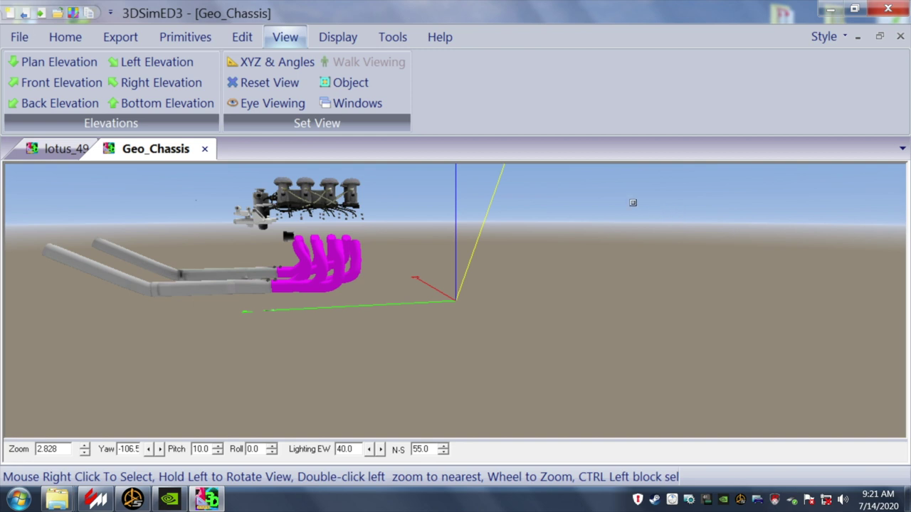
- Try deleting the mesh cover faces on top of the intake trumpets, and undo that deletion
drag(292, 177, 381, 186)
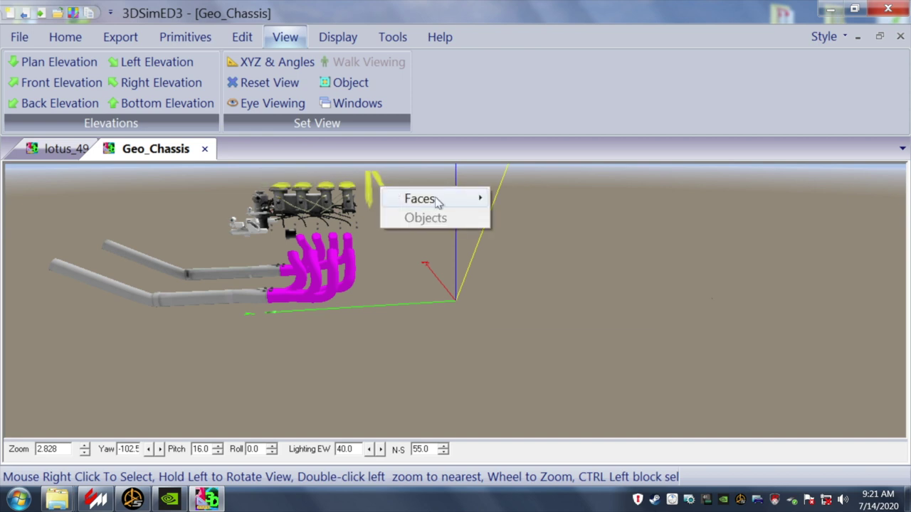
mouse_move(455, 203)
click(526, 219)
drag(431, 220, 477, 227)
scroll(478, 230, up, 4)
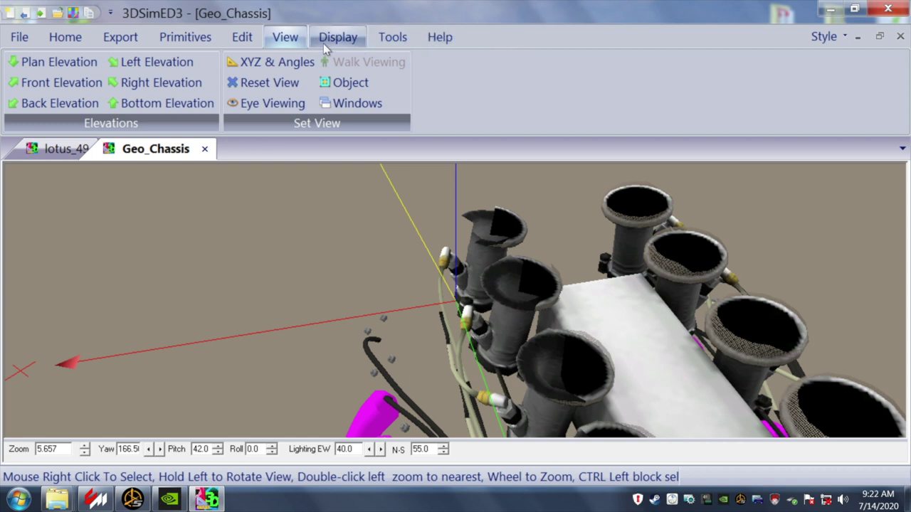
click(242, 39)
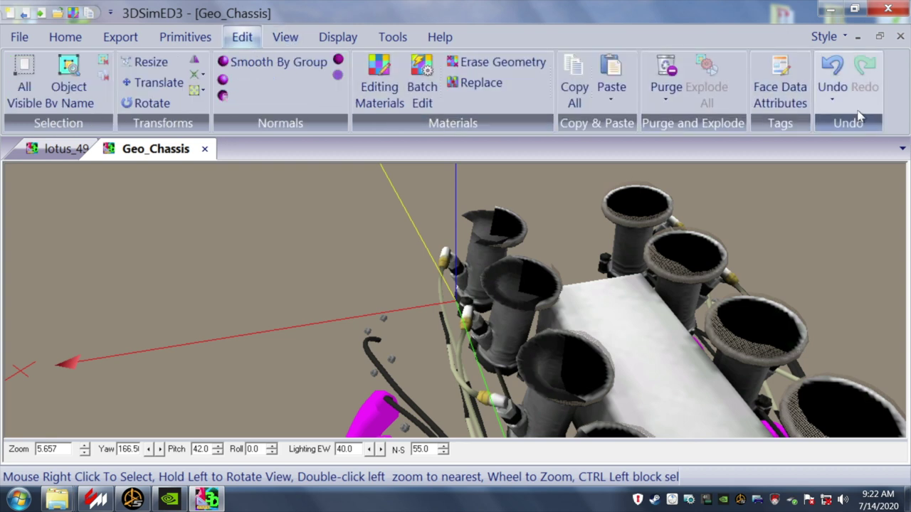
click(831, 69)
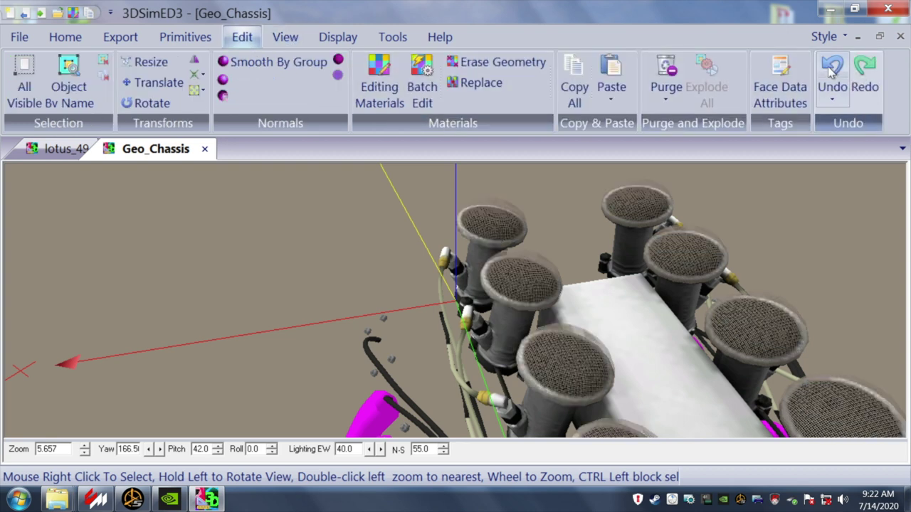
- Check which materials are assigned to the mesh covers on the intake trumpets
scroll(777, 209, down, 2)
drag(778, 210, 734, 210)
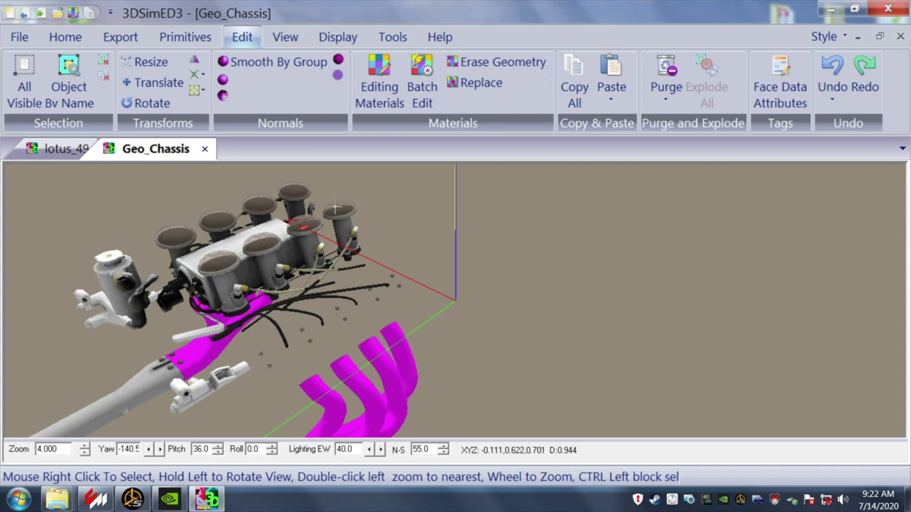
right_click(337, 212)
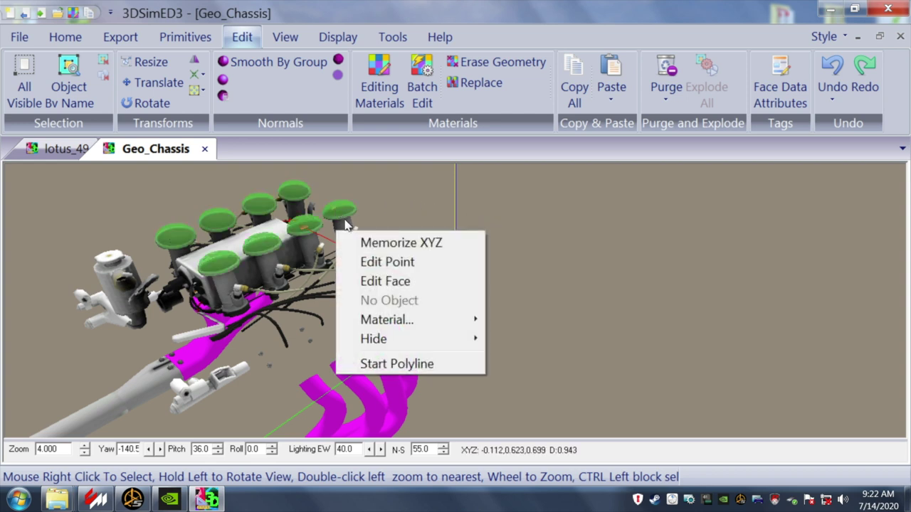
mouse_move(396, 326)
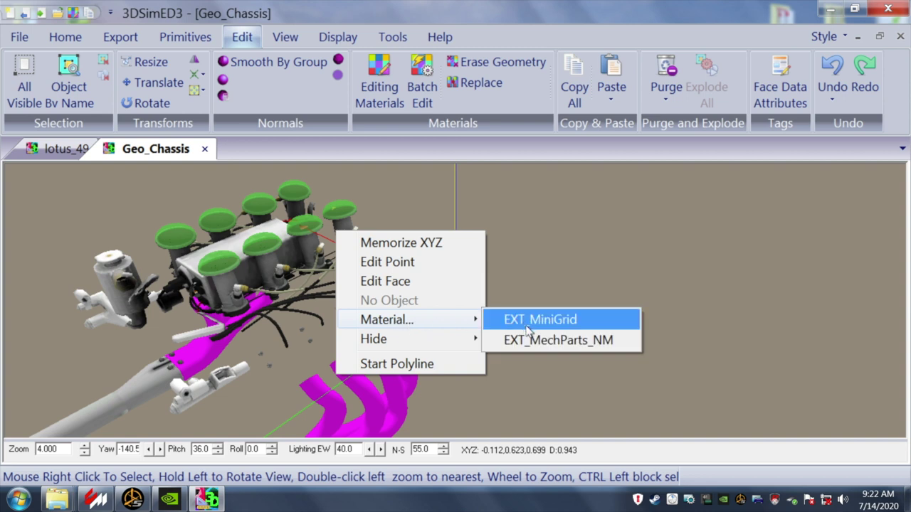
click(570, 259)
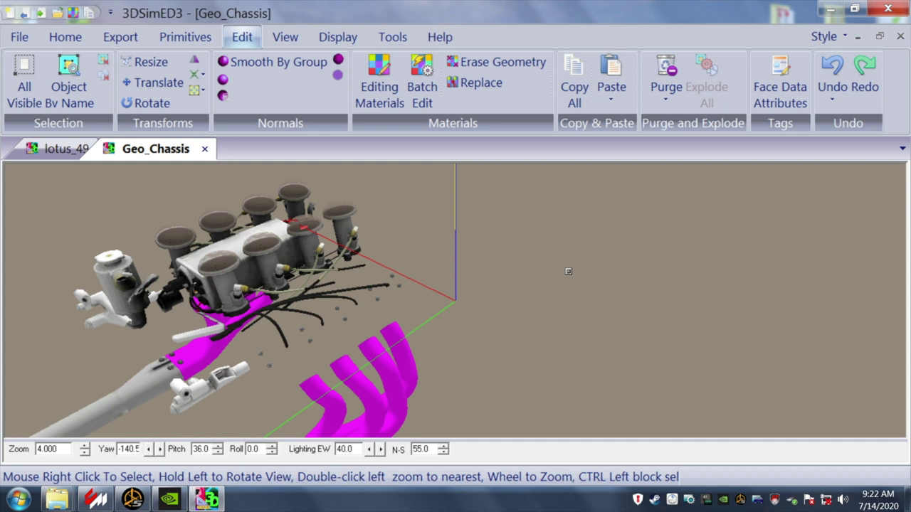
- Open the grey exhaust pipes' material EXT_MechParts_NM for editing and rename it EXT_MechParts2_NM
drag(567, 271, 571, 270)
scroll(572, 269, down, 3)
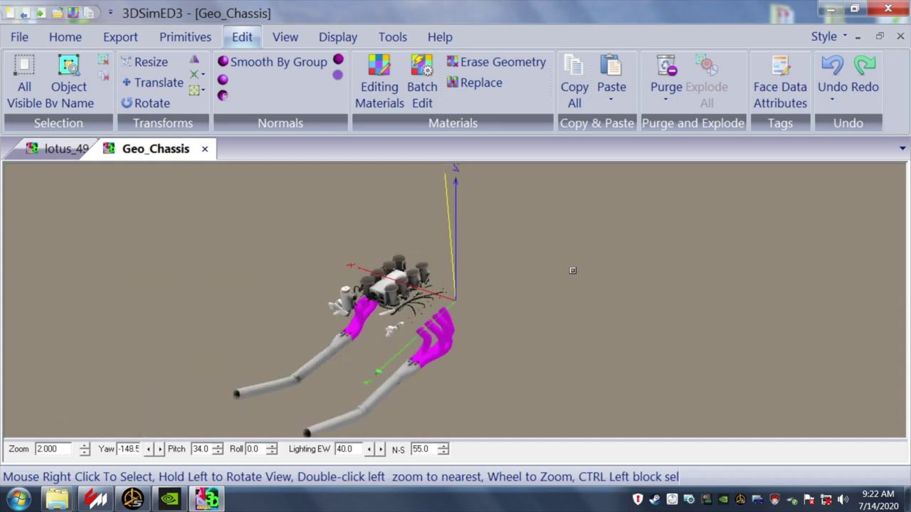
drag(583, 306, 584, 301)
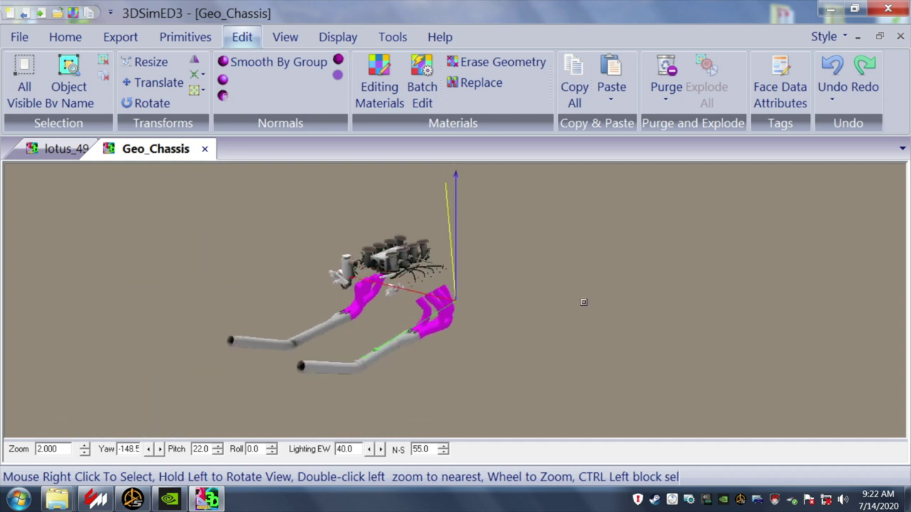
right_click(387, 340)
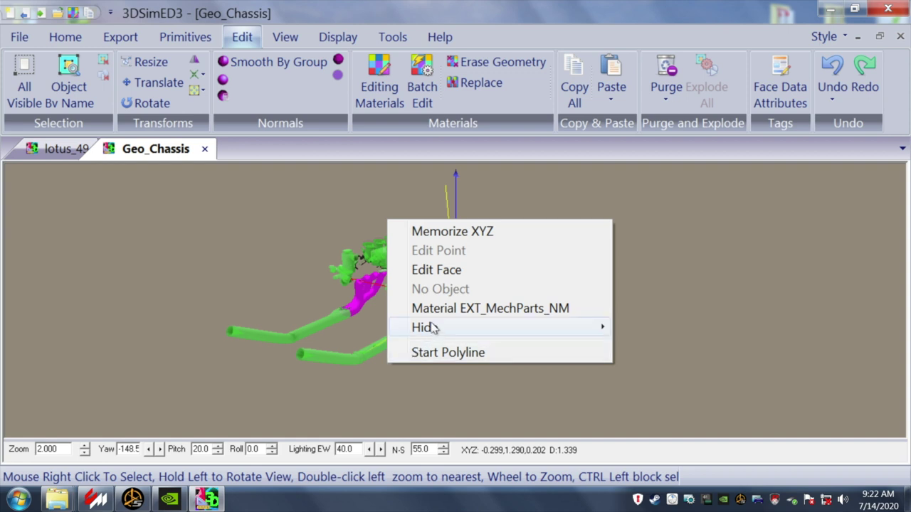
click(449, 311)
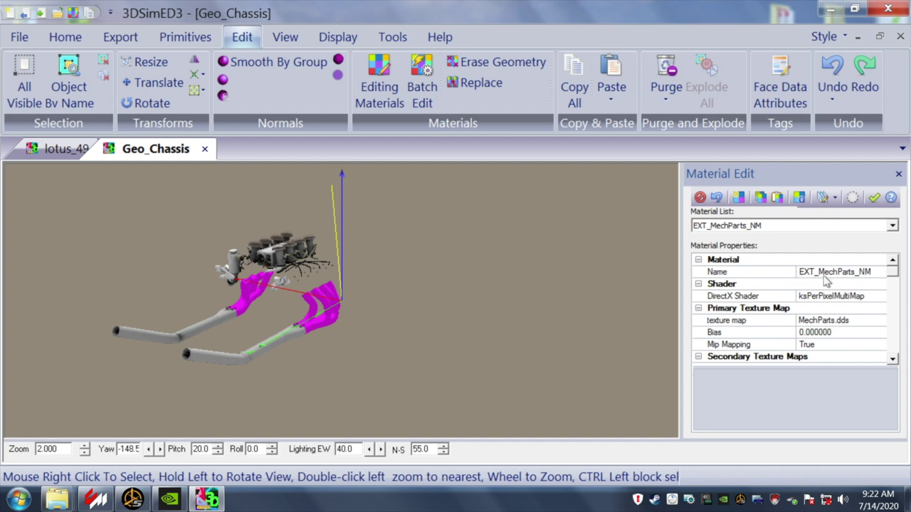
click(856, 274)
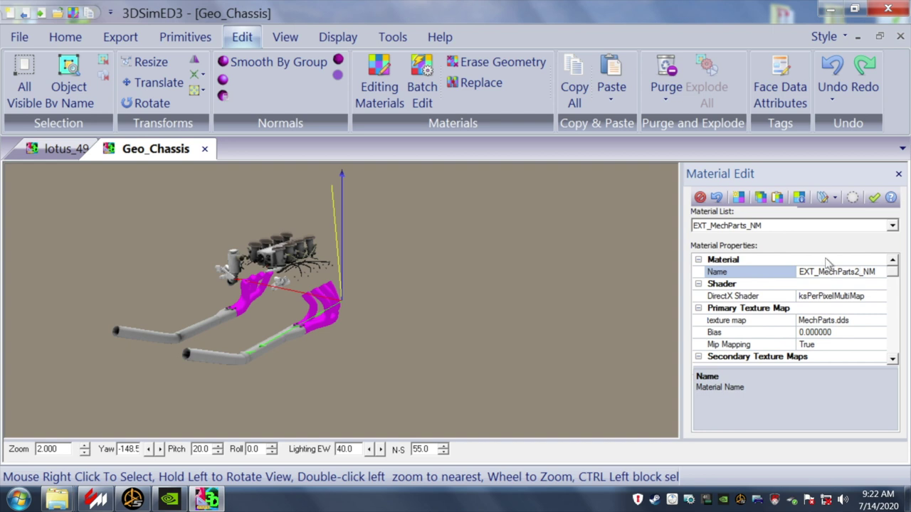
- Paste the copied ksPerPixelReflection chrome material with common_chrome.dds into the mechanical parts material, overwriting its texture maps
click(777, 199)
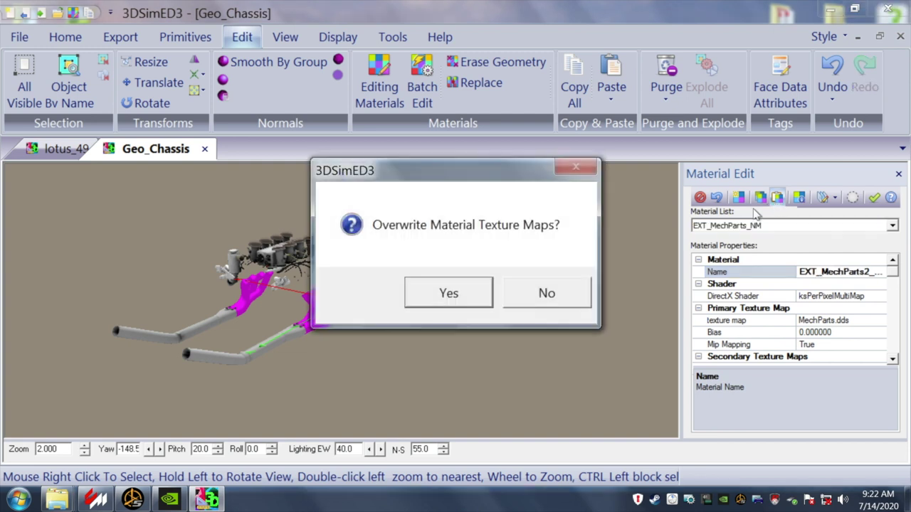
click(449, 291)
drag(439, 294, 493, 292)
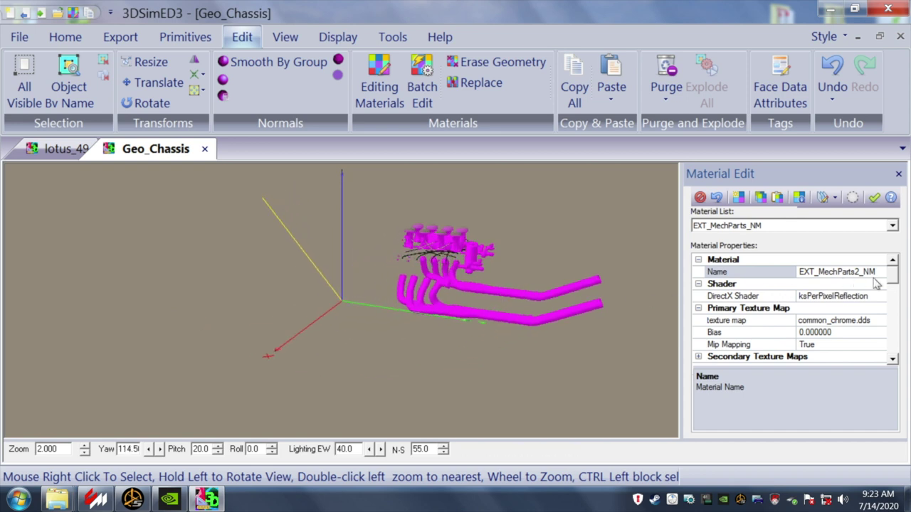
- Begin saving the model as a SimEd file and create a folder named "clipped and chromed" inside geo chassis stock
click(21, 39)
click(41, 276)
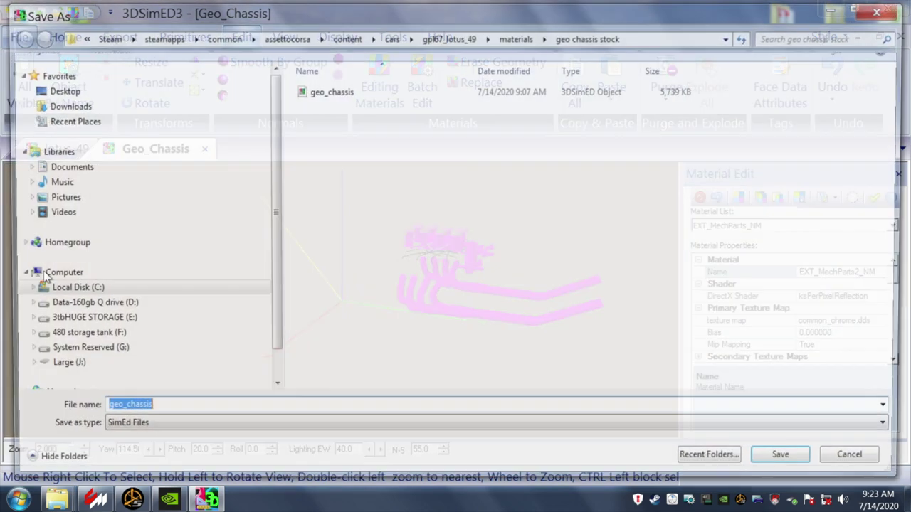
right_click(324, 151)
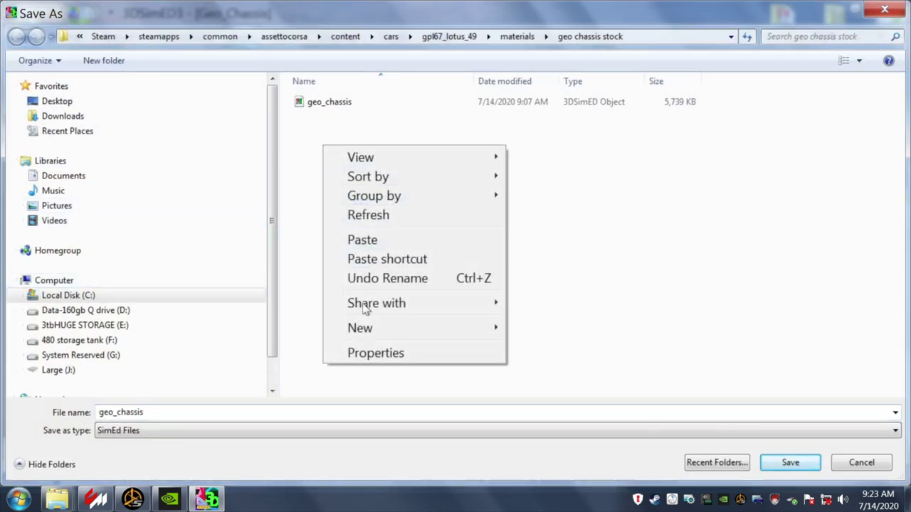
mouse_move(370, 329)
click(524, 327)
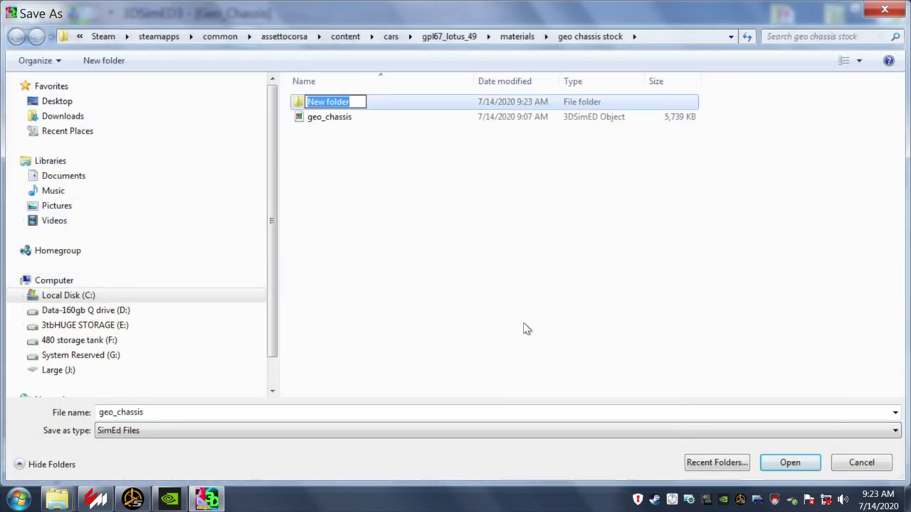
text(clipped and)
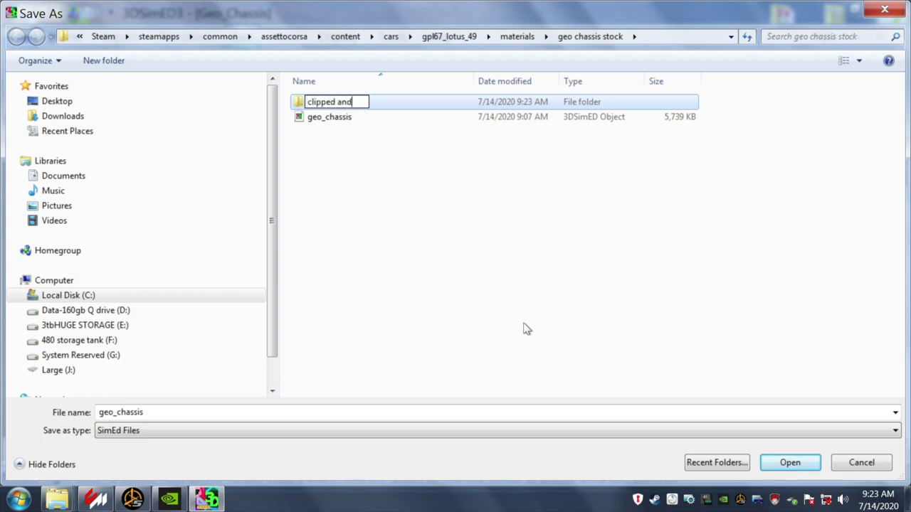
text( chromed)
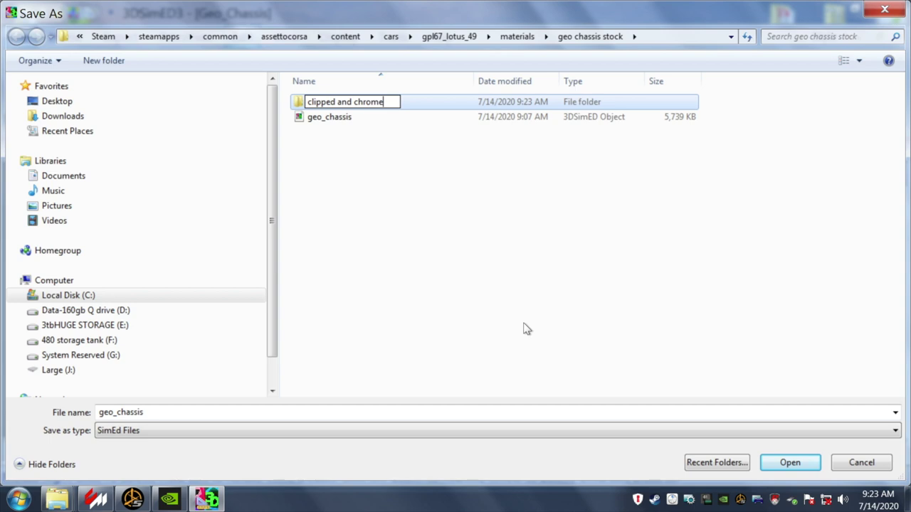
click(498, 303)
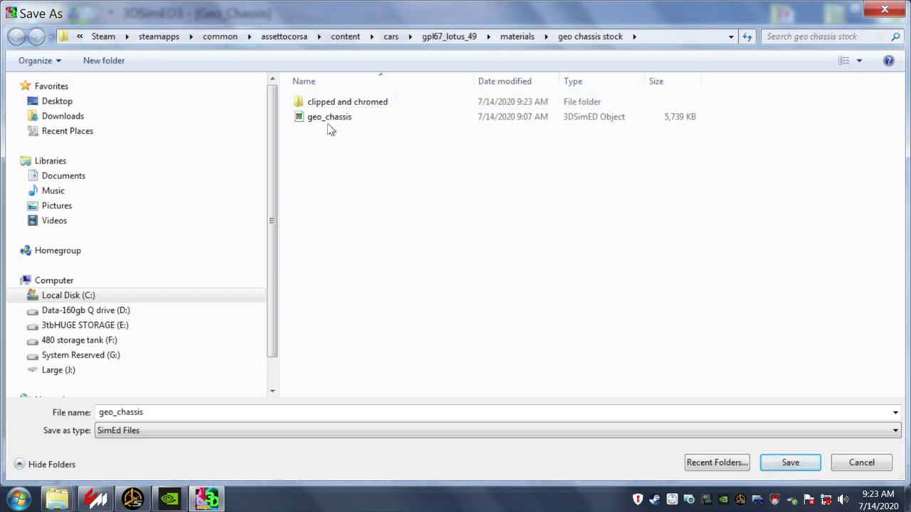
- Save the SimEd file as geo_chassis33 inside the "clipped and chromed" folder and close the Geo_Chassis model
double_click(320, 106)
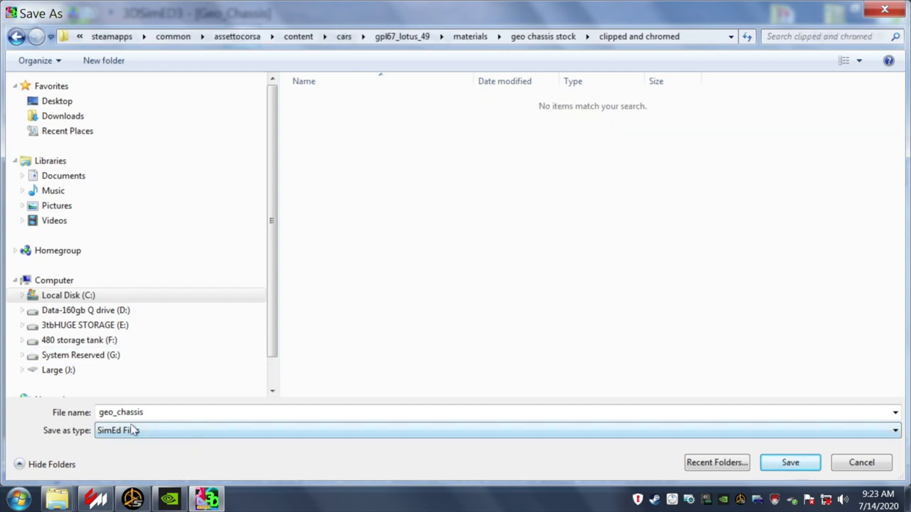
key(shift+Tab)
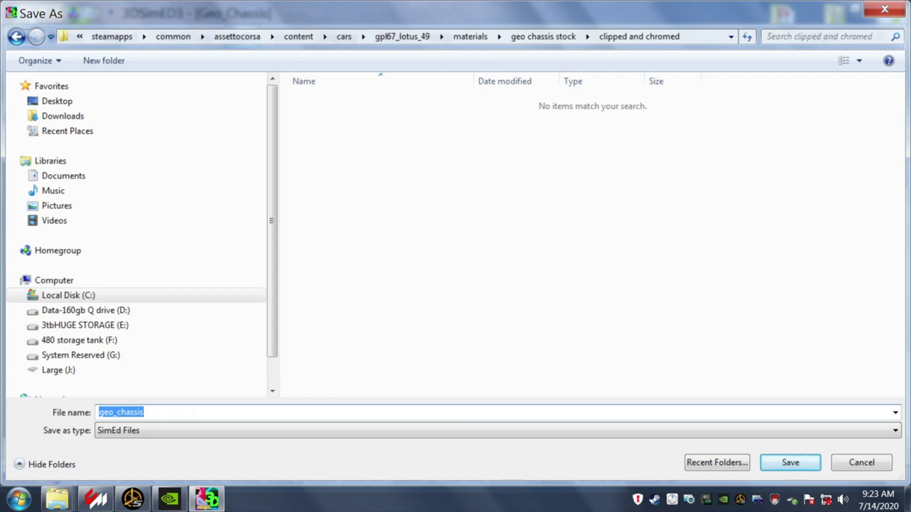
click(163, 412)
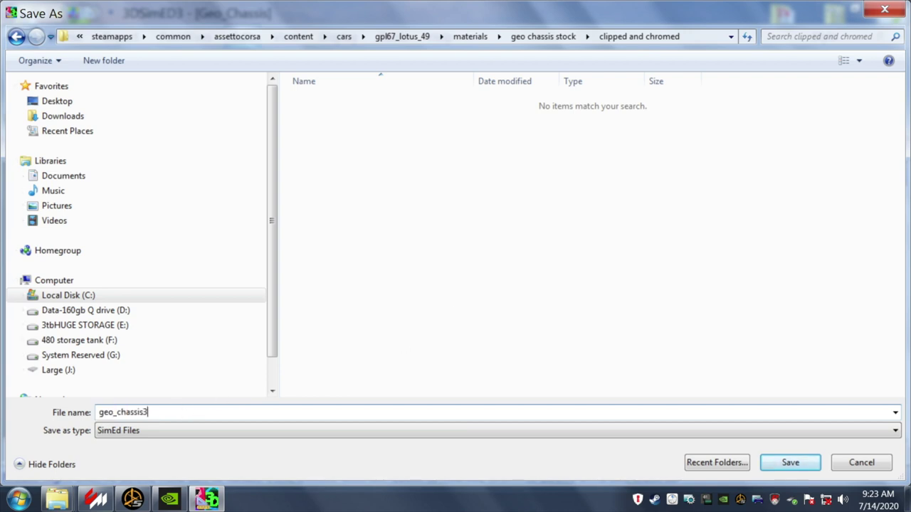
click(789, 463)
click(458, 298)
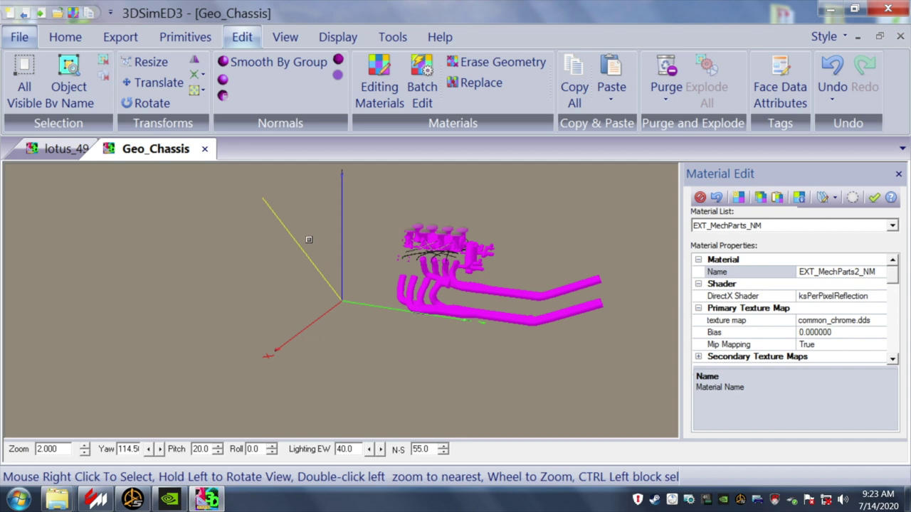
click(204, 149)
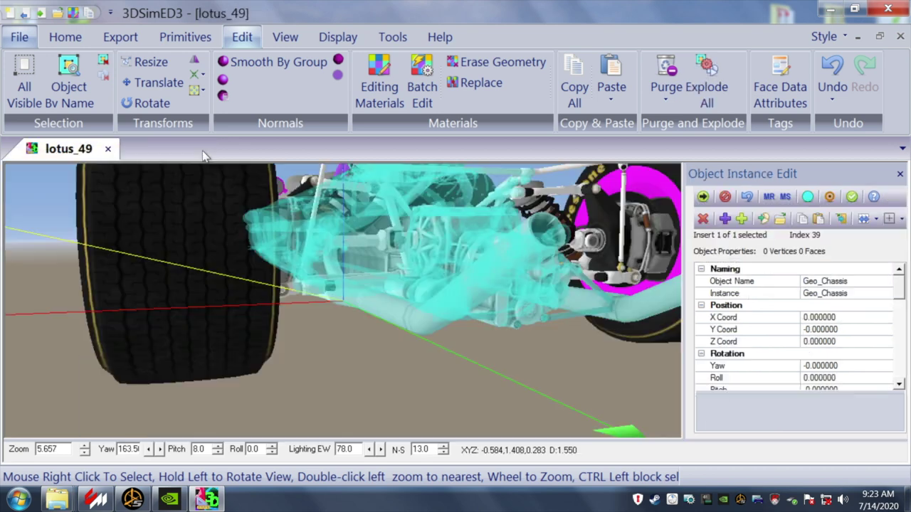
- Turn off the selection highlighting of the Geo_Chassis object in the lotus_49 model
drag(399, 276, 425, 285)
scroll(411, 281, down, 1)
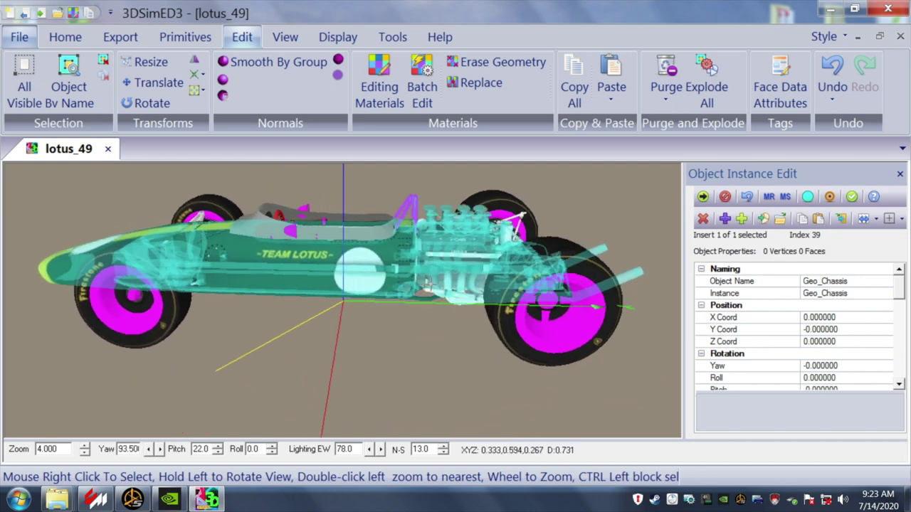
click(808, 197)
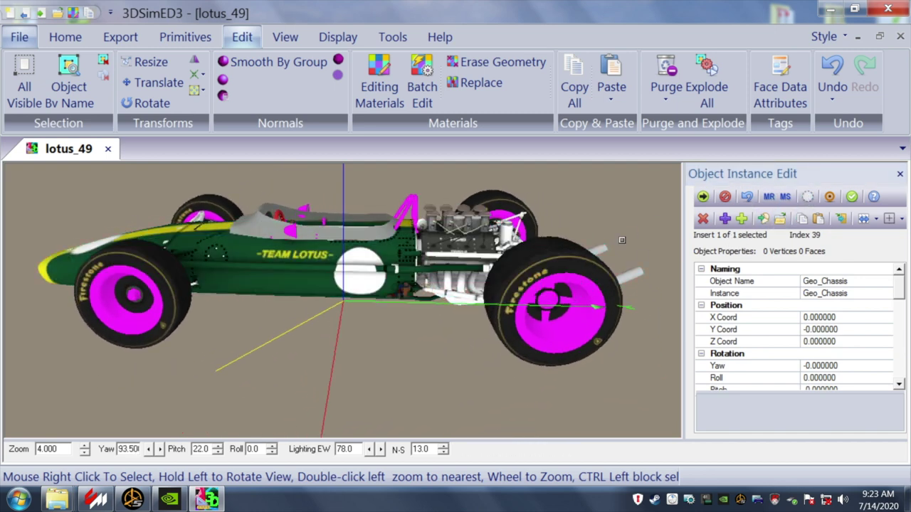
drag(377, 382, 356, 366)
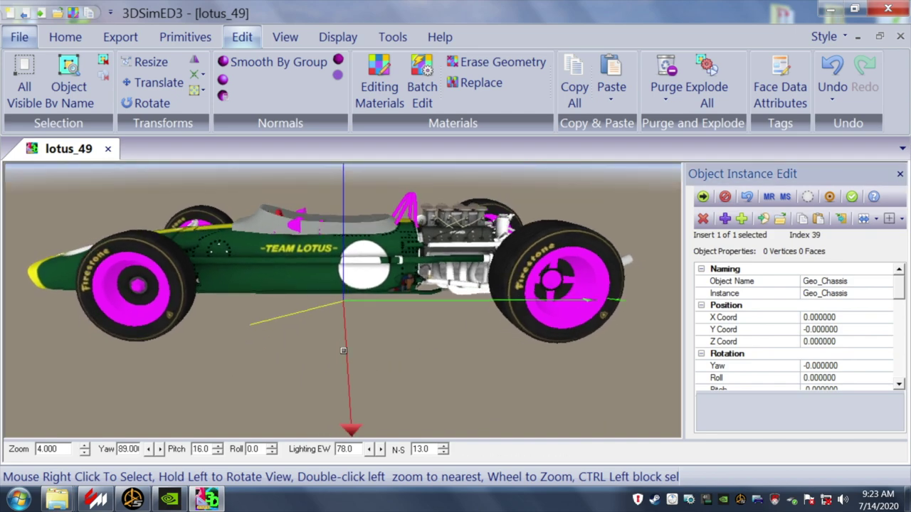
- Import geo_chassis33 from the "clipped and chromed" folder inside materials\geo chassis stock
click(68, 37)
click(82, 75)
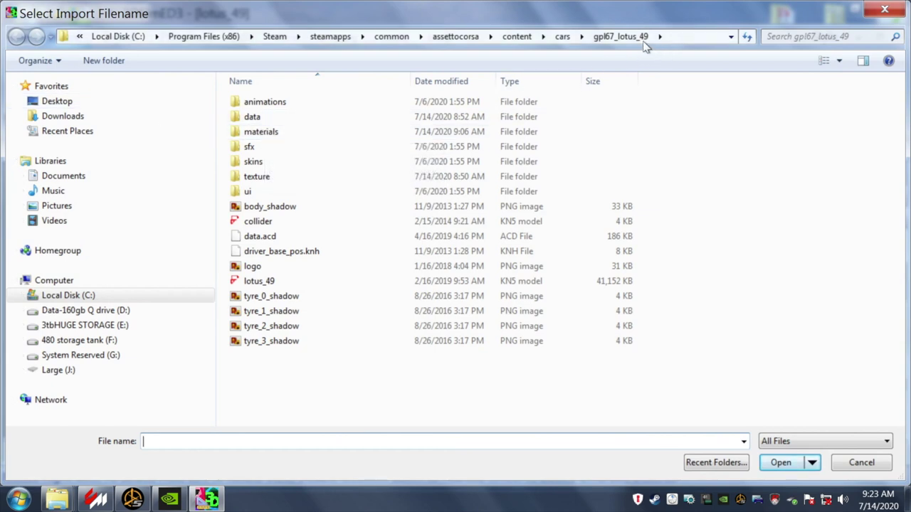
click(274, 137)
double_click(274, 137)
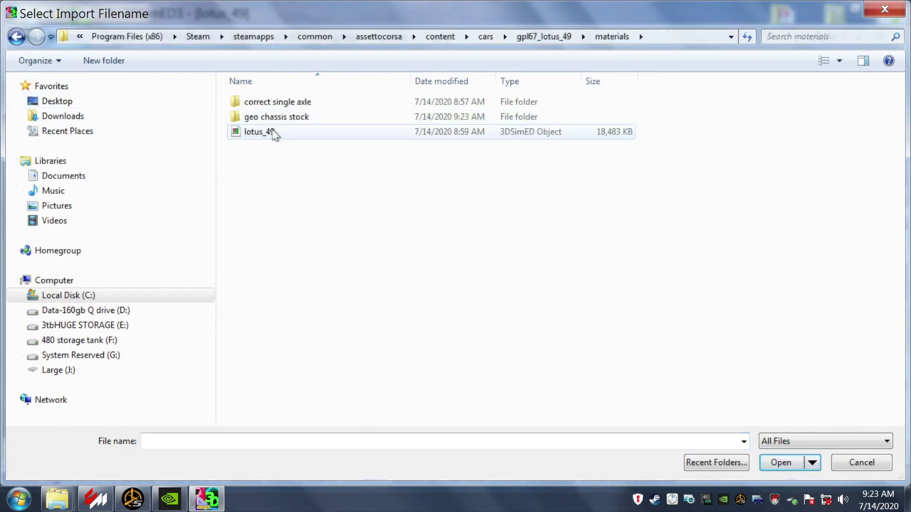
double_click(269, 118)
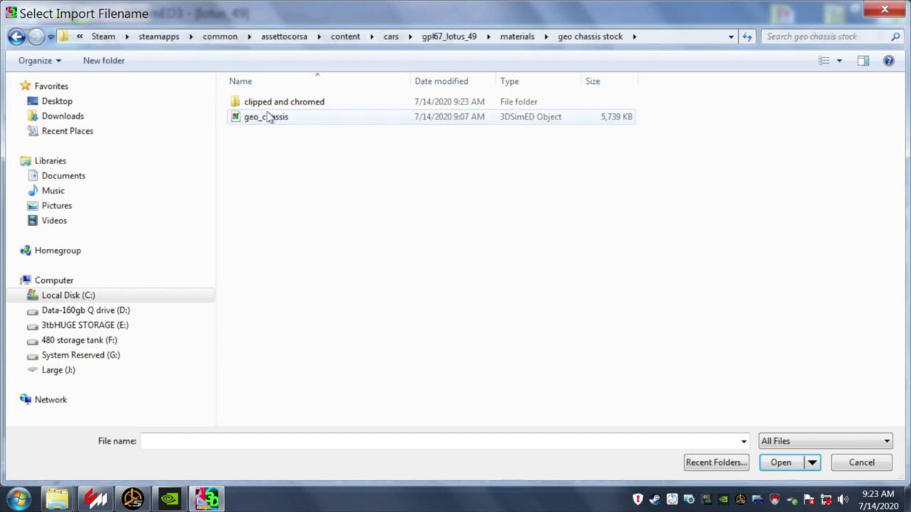
double_click(268, 106)
click(267, 107)
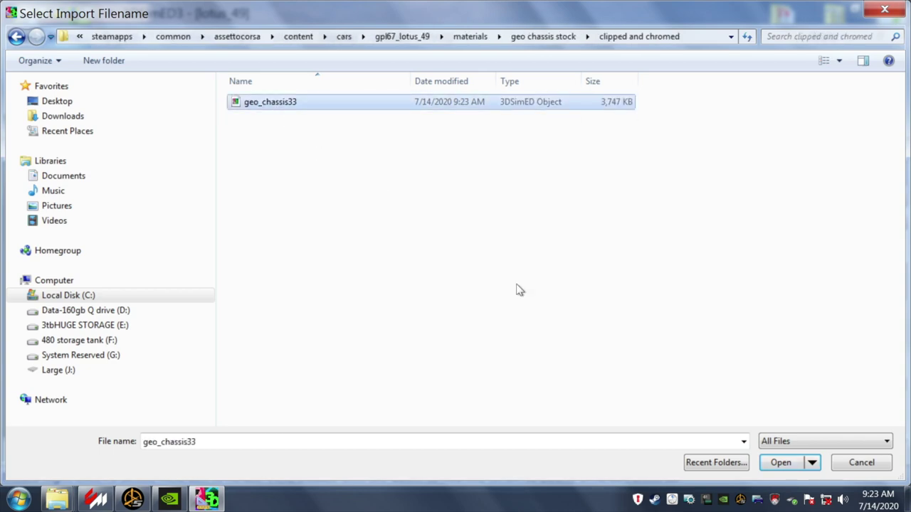
click(775, 462)
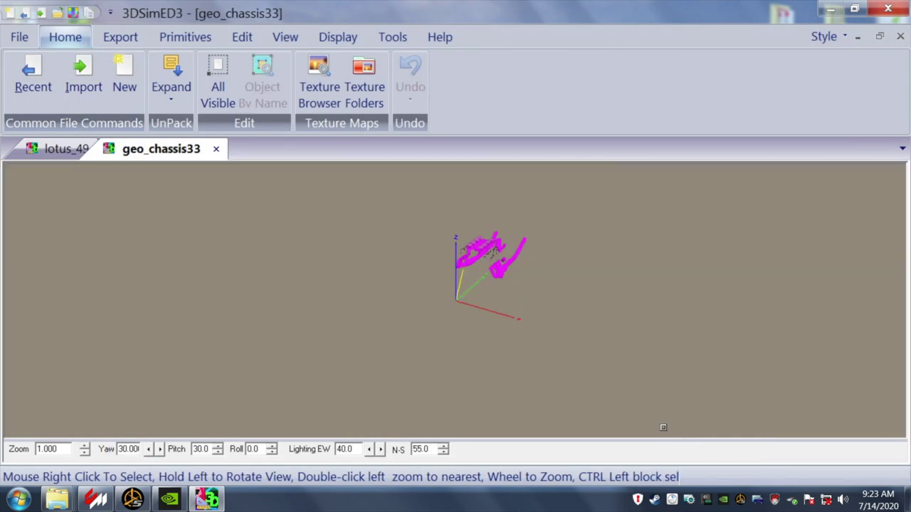
- Copy everything in geo_chassis33, close that model, and paste the copy as faces into lotus_49
click(242, 36)
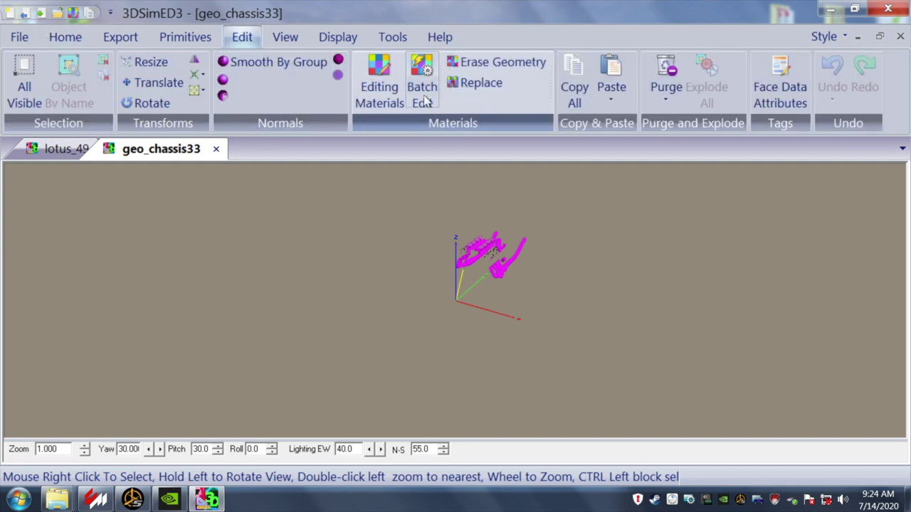
click(577, 82)
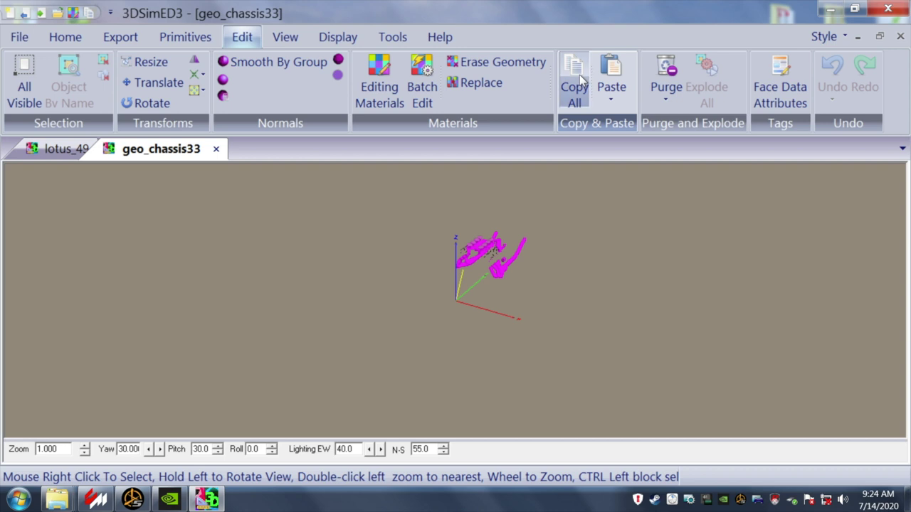
click(217, 149)
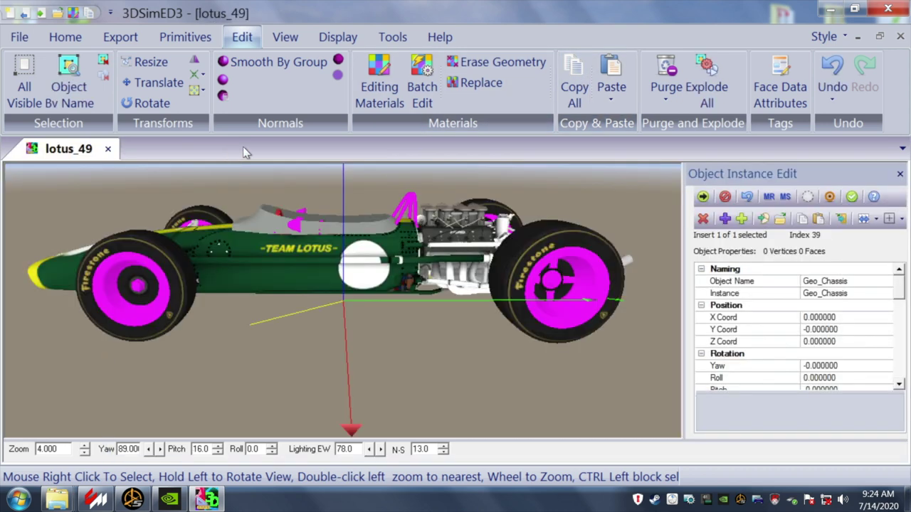
click(606, 99)
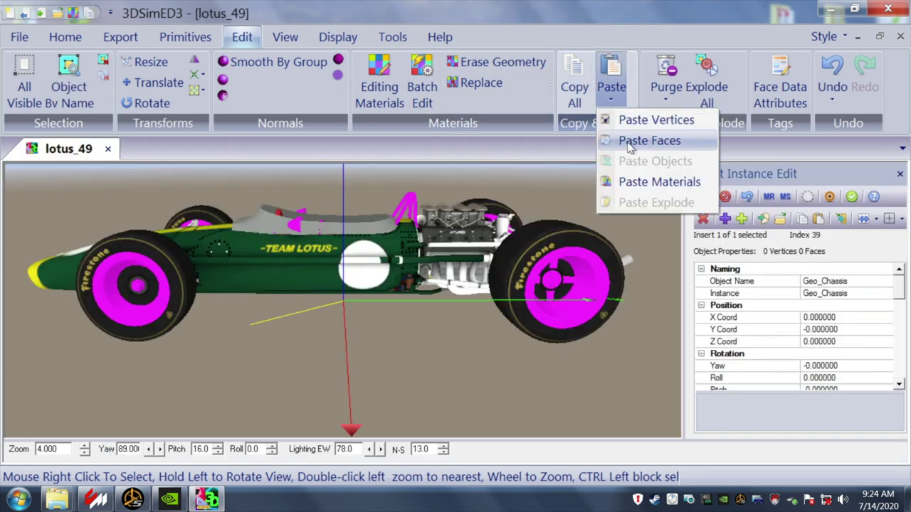
click(630, 142)
- Paste the copied common_chrome.dds chrome material into the exhaust headers' EXT_MechParts_collettori material, overwriting its texture maps, and accept the material edit
mouse_move(487, 375)
mouse_down()
mouse_move(443, 386)
mouse_move(488, 380)
mouse_move(495, 391)
mouse_move(492, 382)
mouse_up()
scroll(492, 381, up, 1)
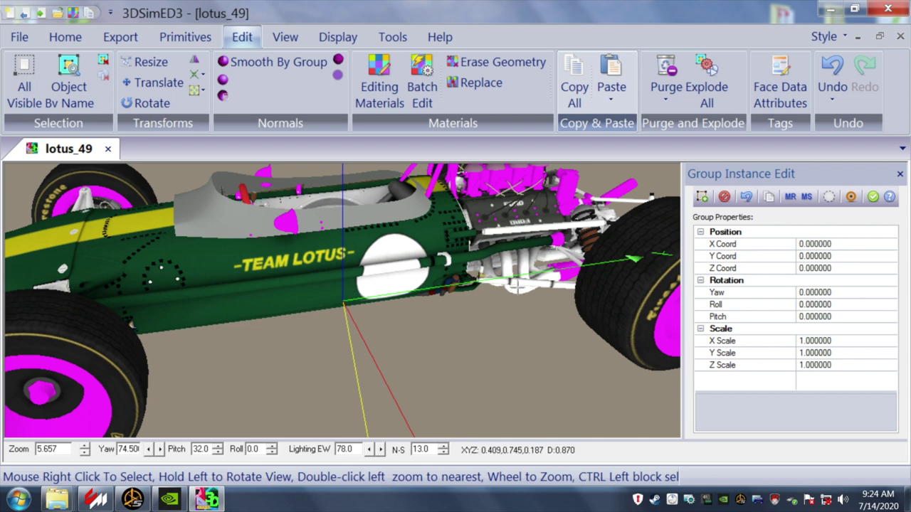
right_click(508, 290)
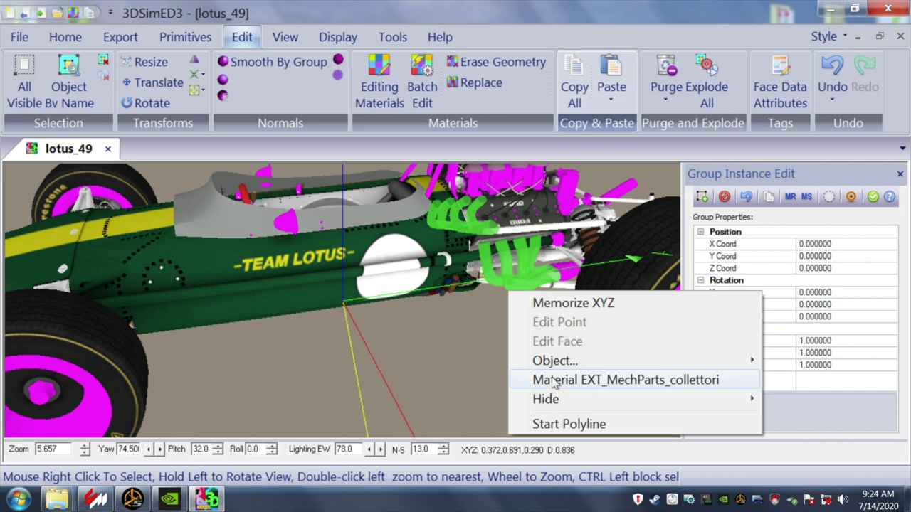
click(553, 380)
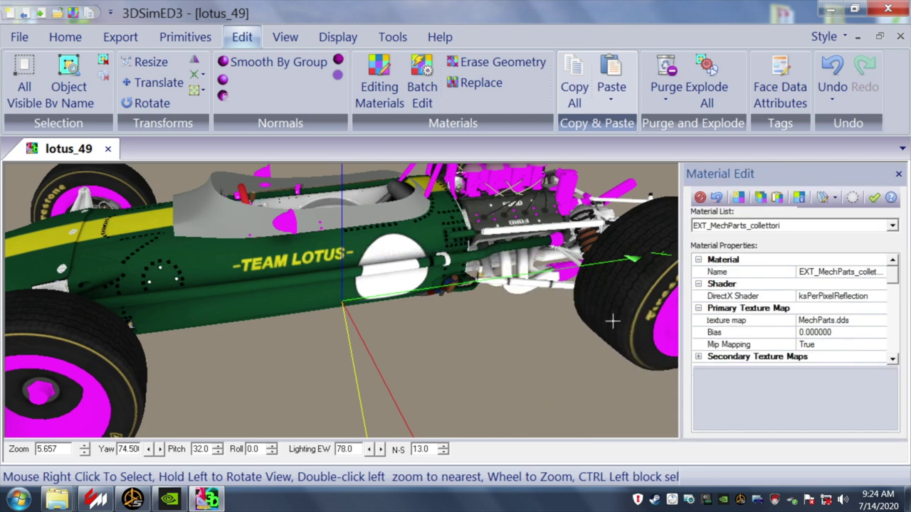
click(778, 201)
click(448, 293)
drag(512, 342, 491, 350)
scroll(489, 352, down, 2)
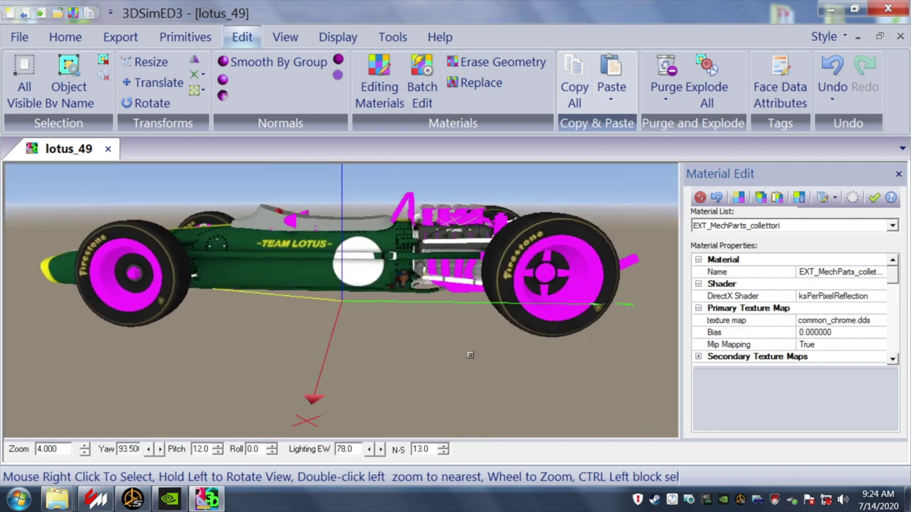
click(874, 199)
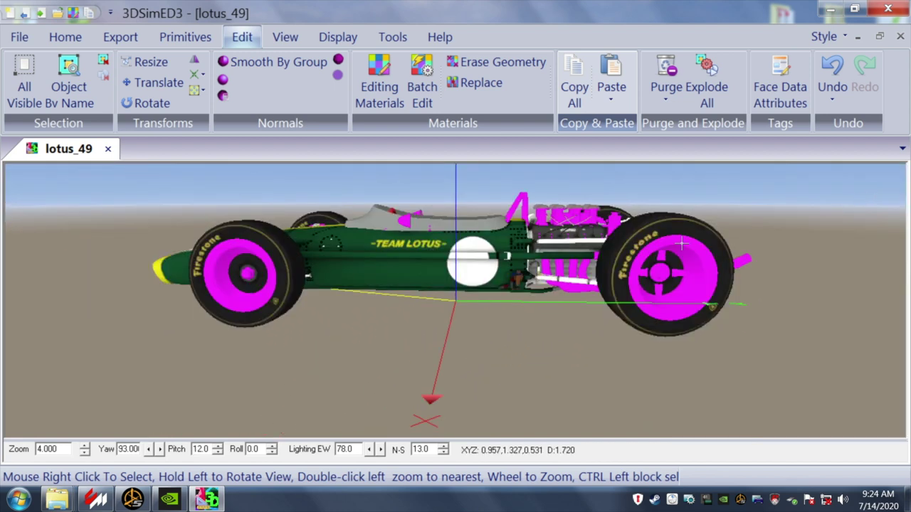
- Export the car's textures to the texture folder inside gpl67_lotus_49
click(120, 36)
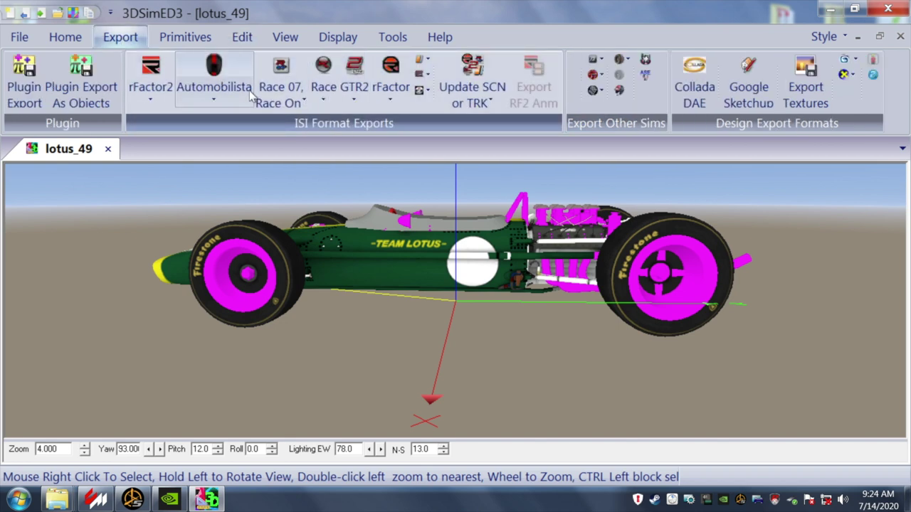
click(800, 100)
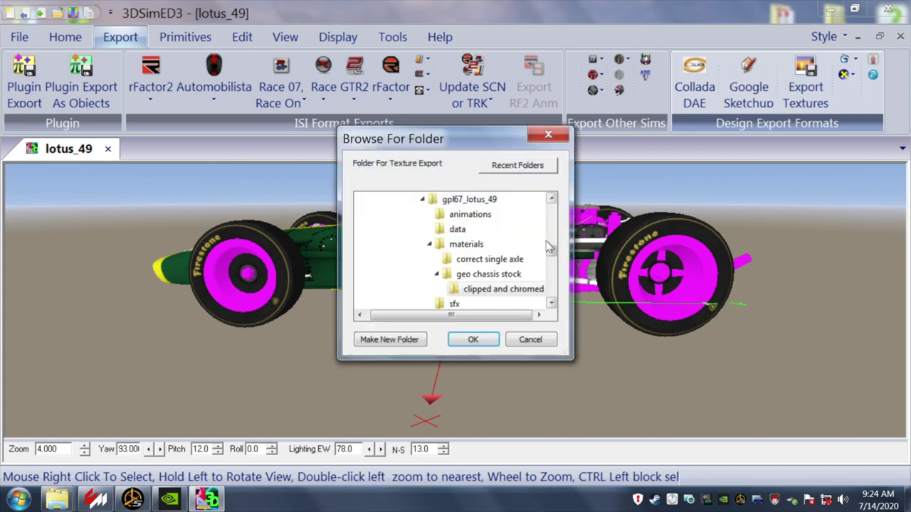
drag(588, 236, 829, 258)
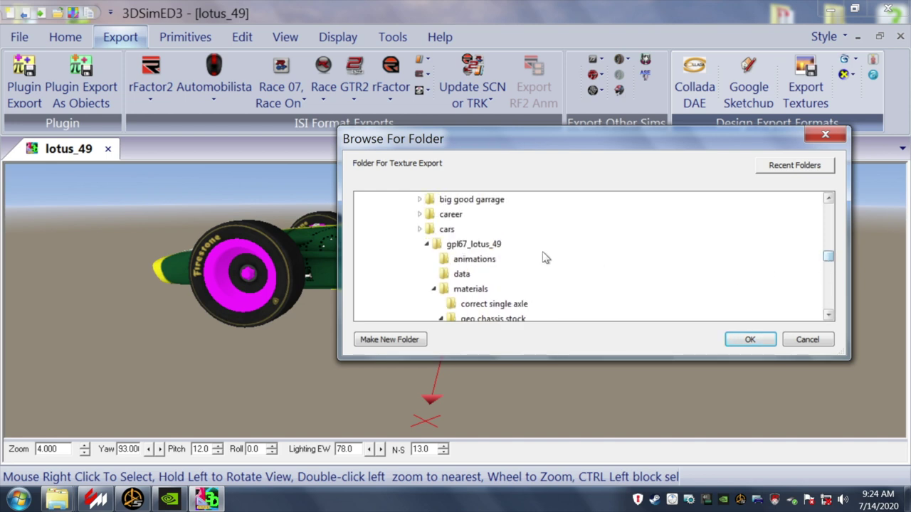
drag(829, 258, 829, 261)
click(467, 290)
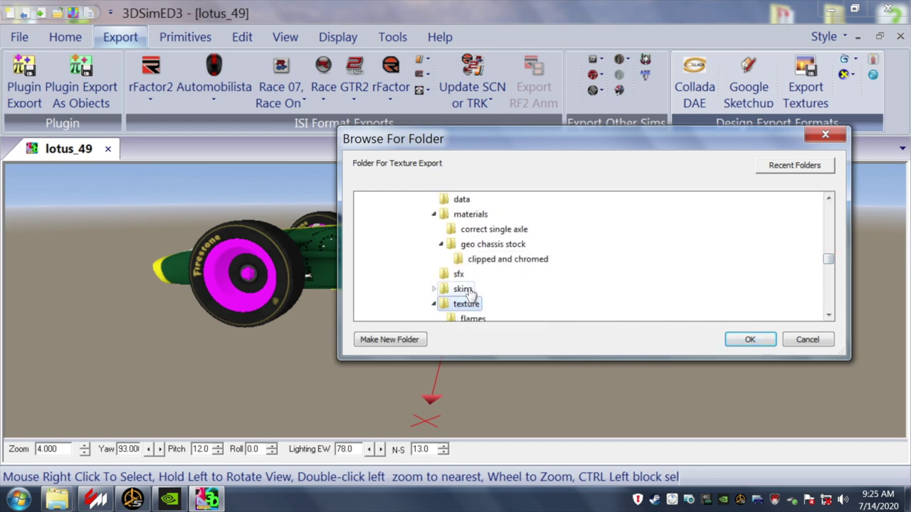
click(750, 340)
click(439, 302)
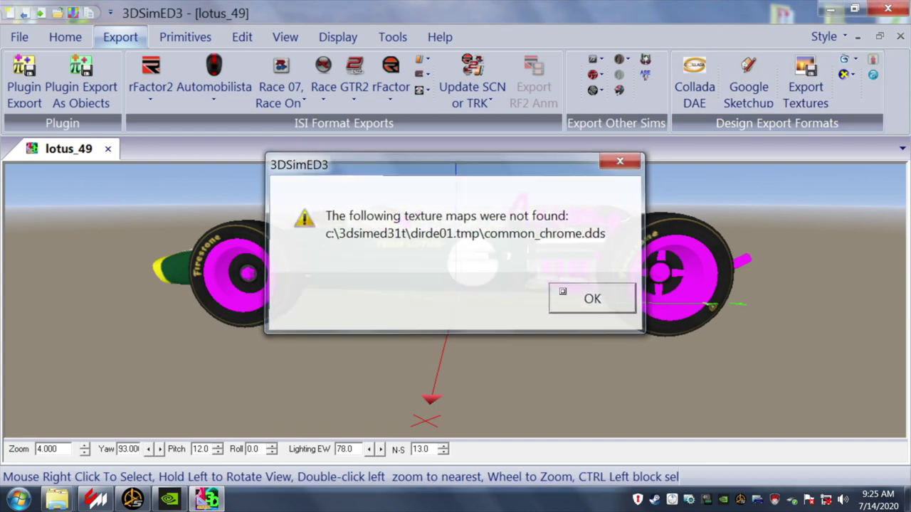
click(575, 297)
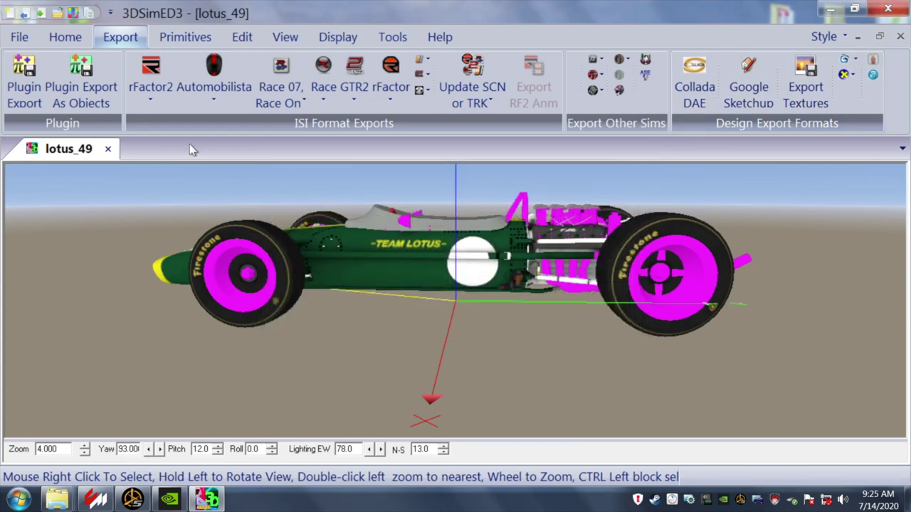
- Export the model as an Assetto Corsa KN5 file named lotus_49_chromedspecial in the gpl67_lotus_49 folder, and close the model and program
click(21, 75)
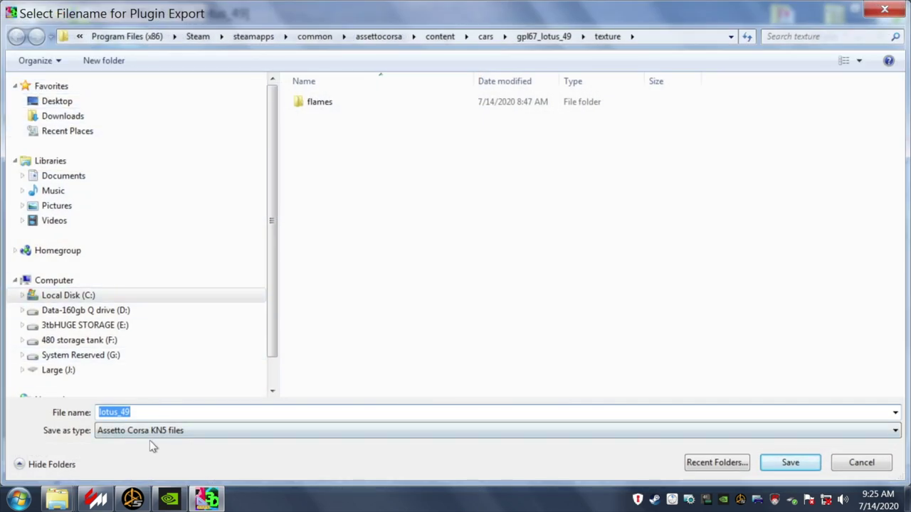
key(End)
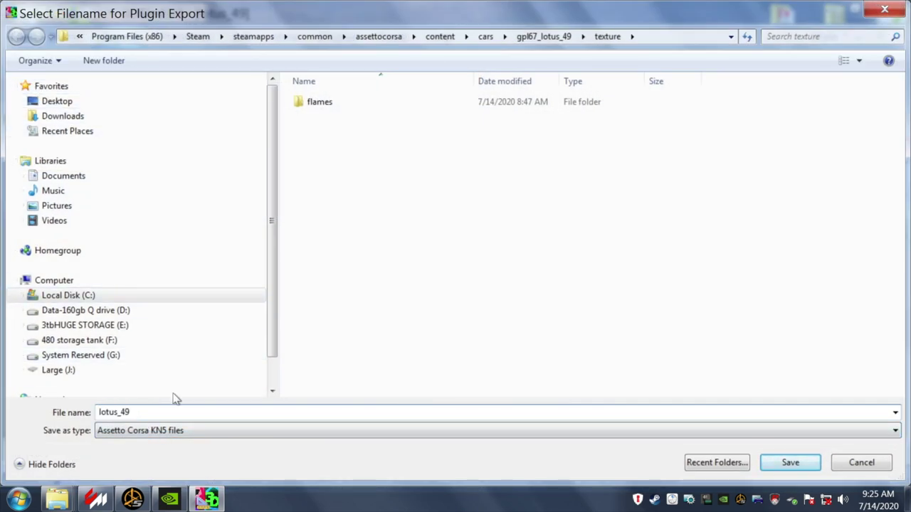
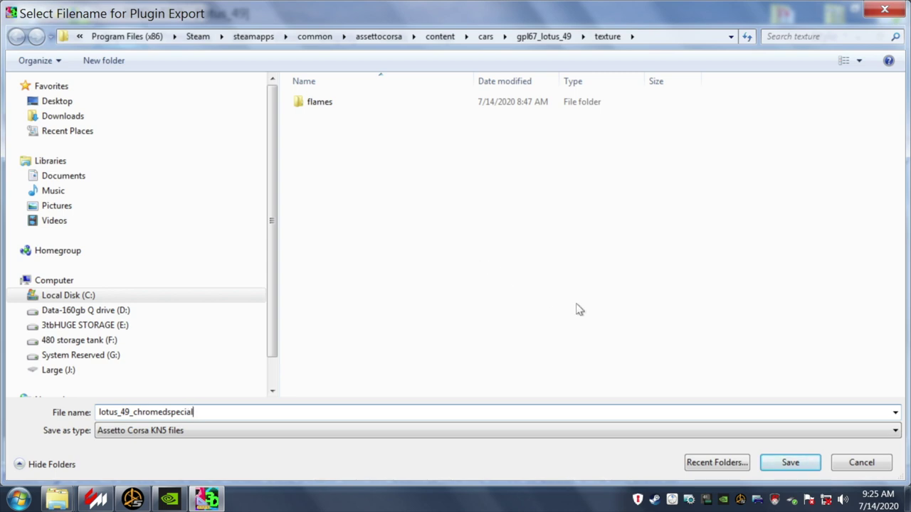
click(539, 37)
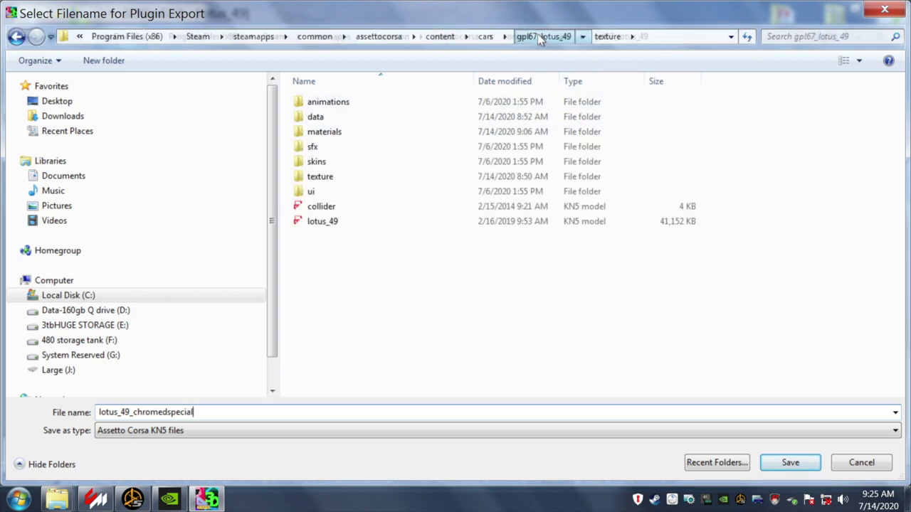
click(785, 463)
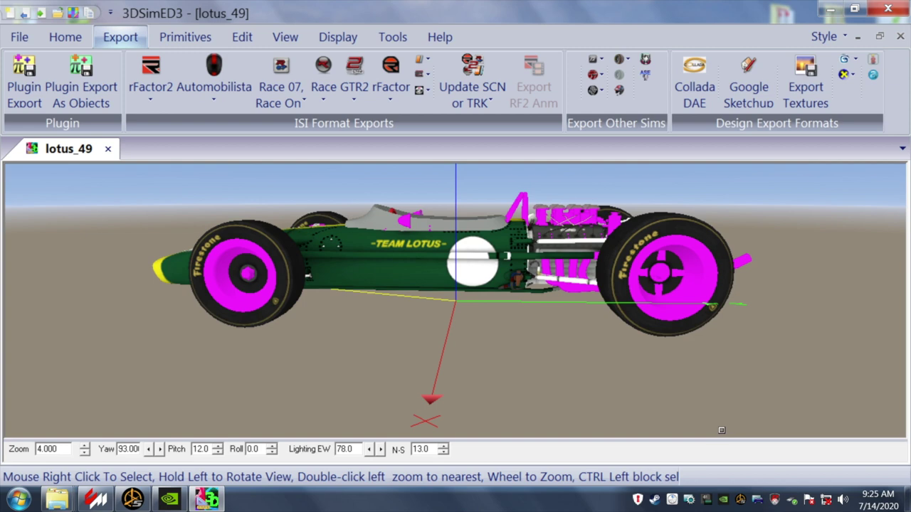
click(108, 149)
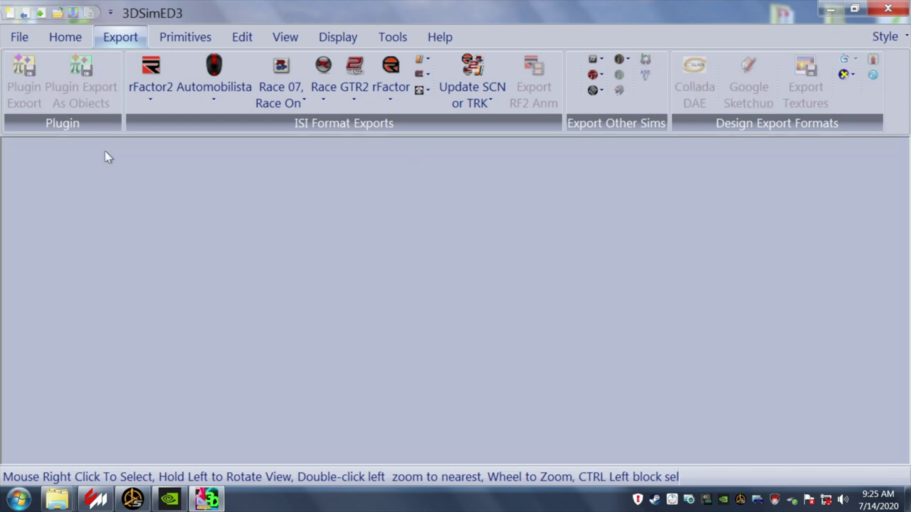
click(888, 8)
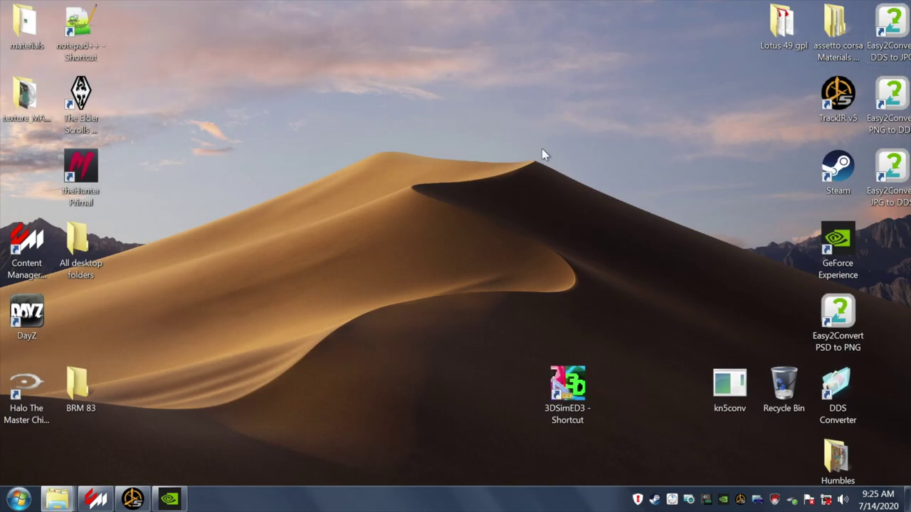
- Copy lotus_49_chromedspecial from the gpl67_lotus_49 folder to the desktop, and move the original lotus_49 KN5 file out to the desktop
mouse_move(58, 499)
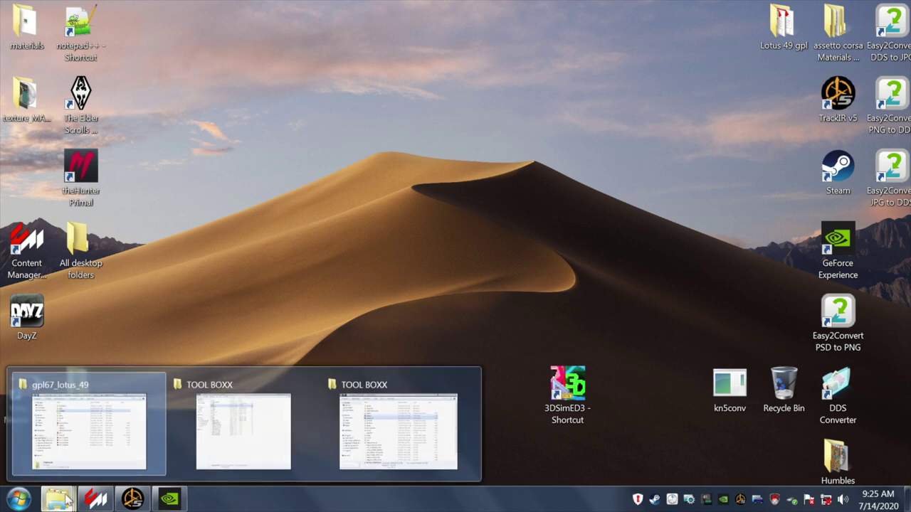
click(97, 443)
drag(220, 34, 525, 26)
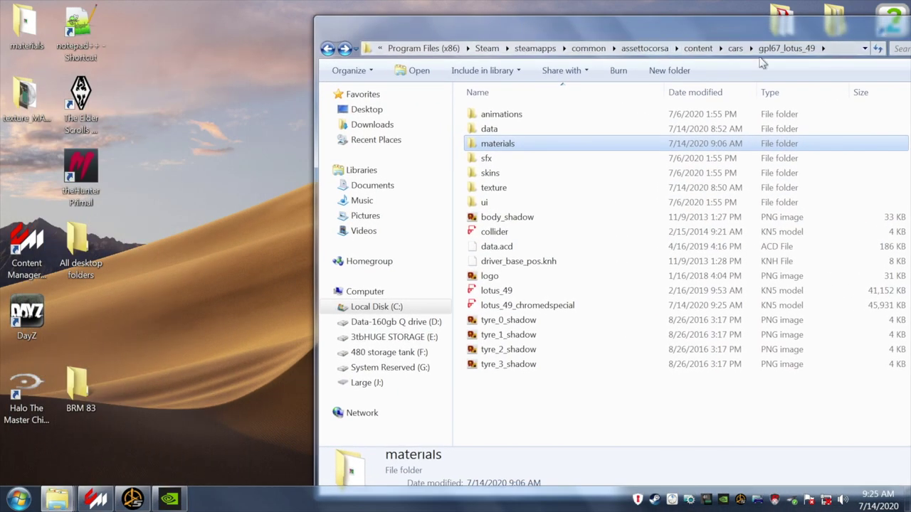
right_click(508, 313)
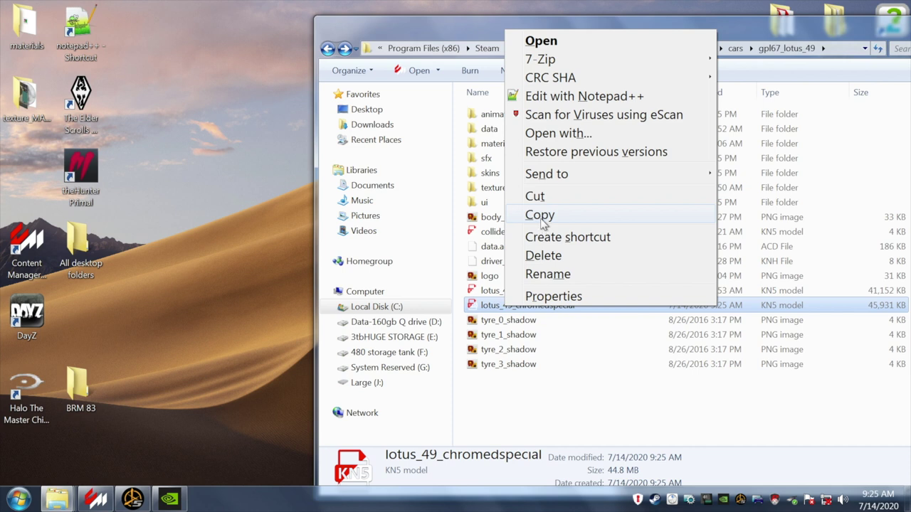
click(539, 215)
right_click(206, 159)
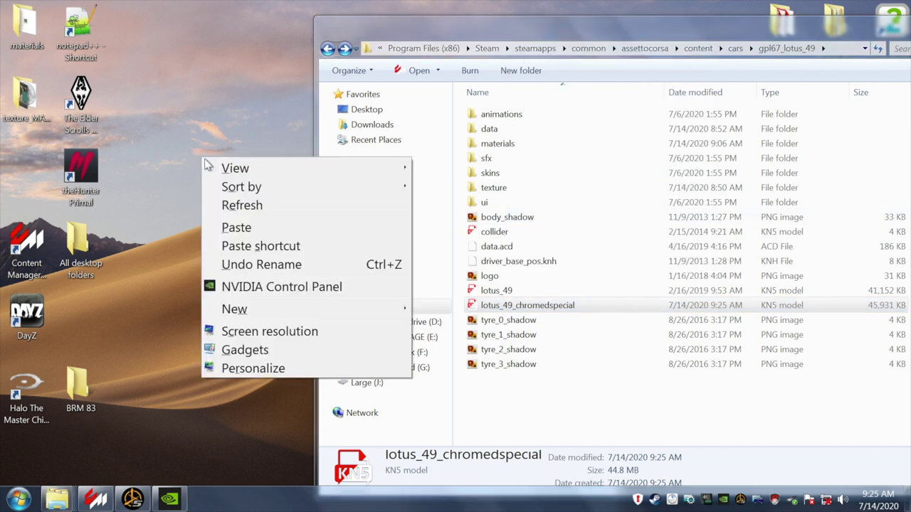
click(226, 227)
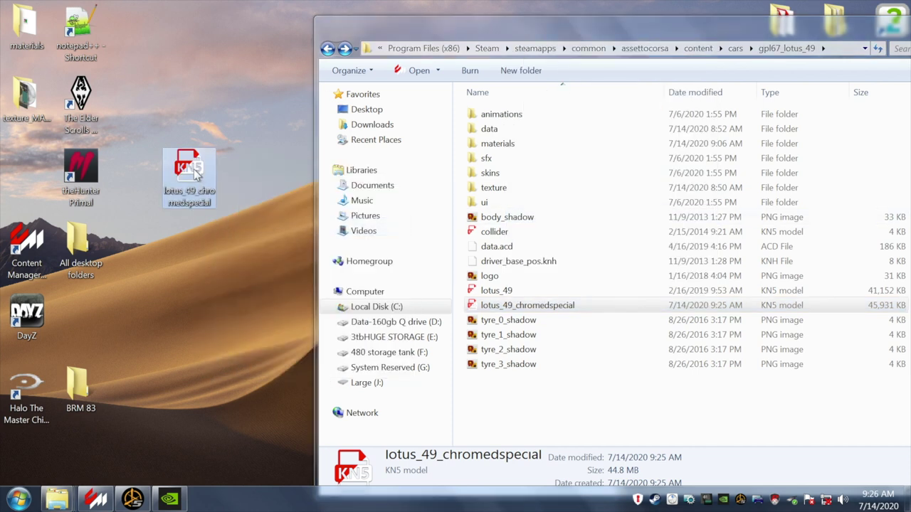
drag(192, 169, 188, 288)
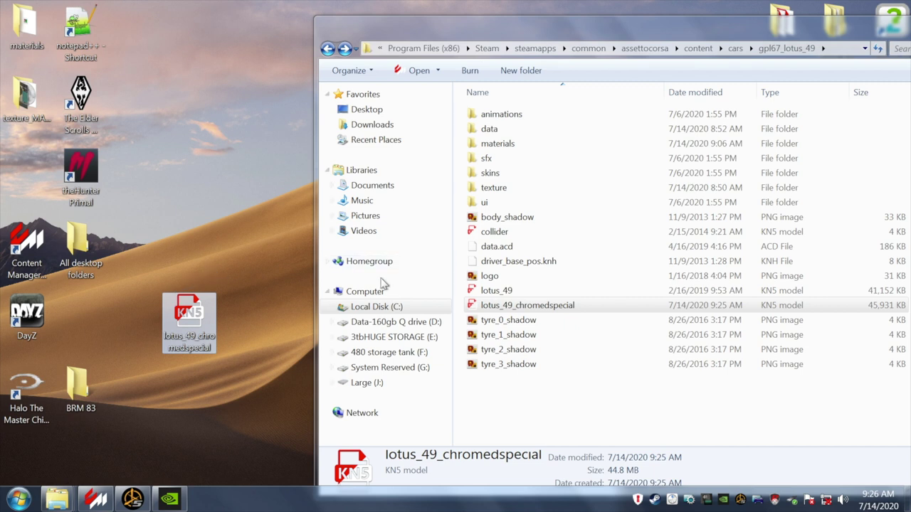
drag(487, 292, 182, 276)
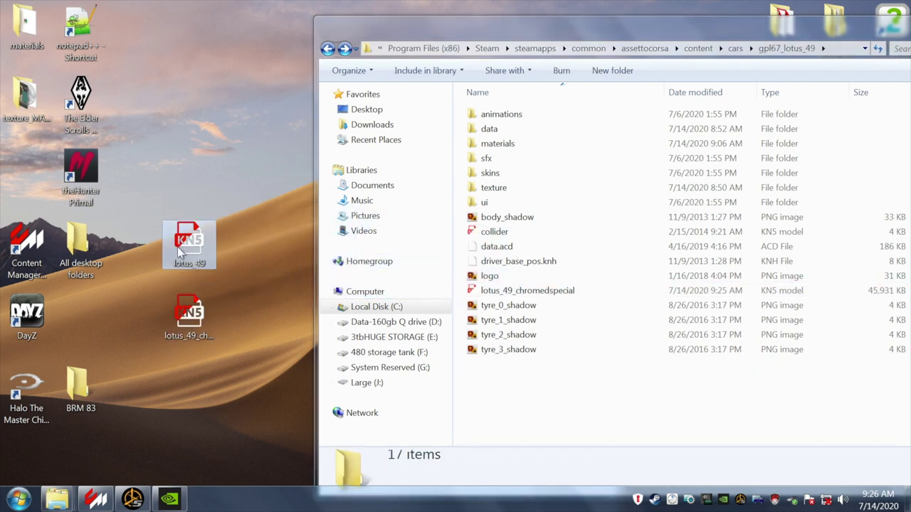
click(244, 401)
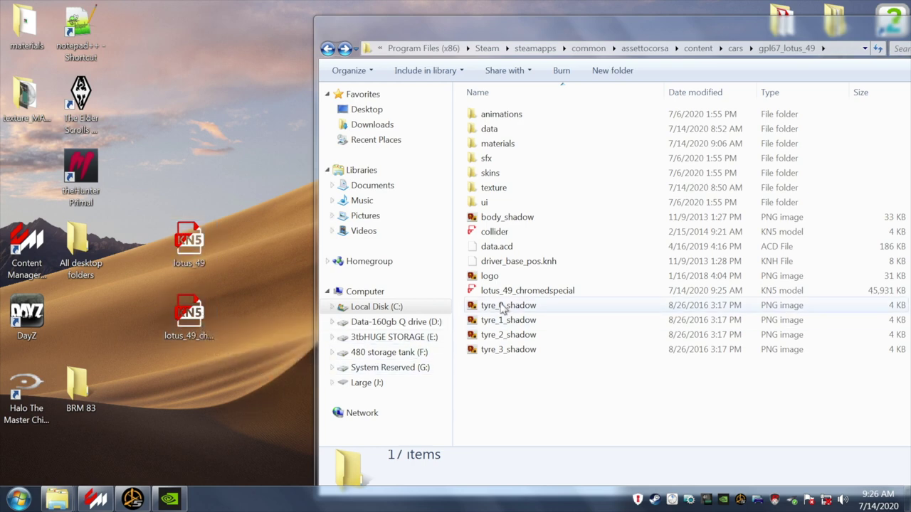
- Rename lotus_49_chromedspecial in the gpl67_lotus_49 folder as lotus_49
click(521, 291)
right_click(518, 291)
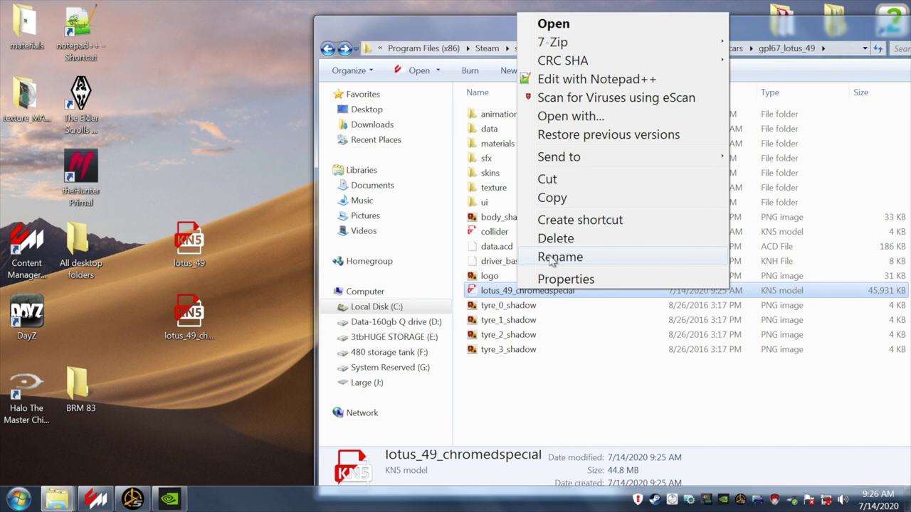
click(559, 257)
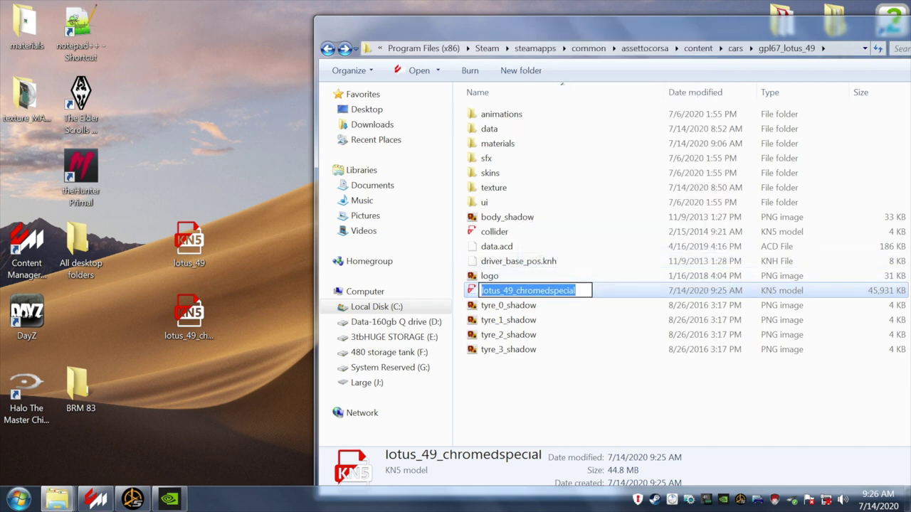
key(End)
key(shift+Left)
key(shift+Left)
key(shift+Left)
key(shift+Left)
key(shift+Left)
key(shift+Left)
key(shift+Left)
key(shift+Left)
key(shift+Left)
key(shift+Left)
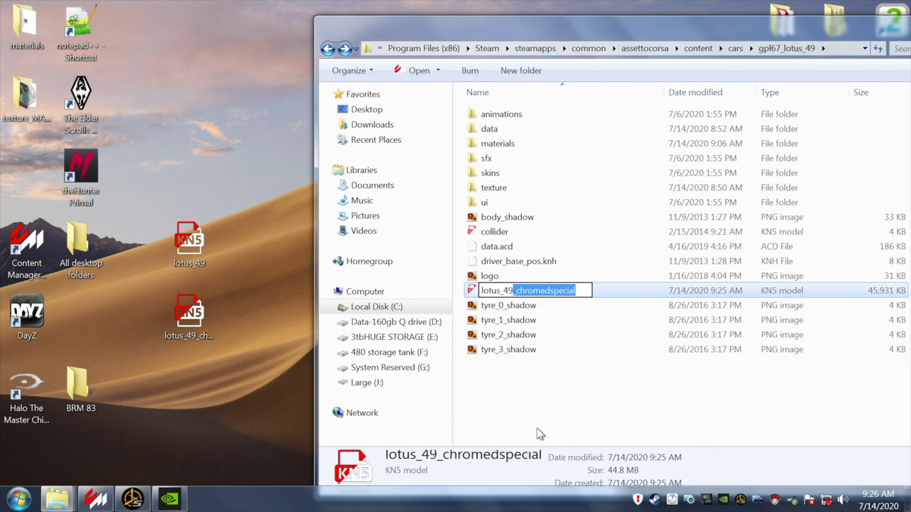
key(BackSpace)
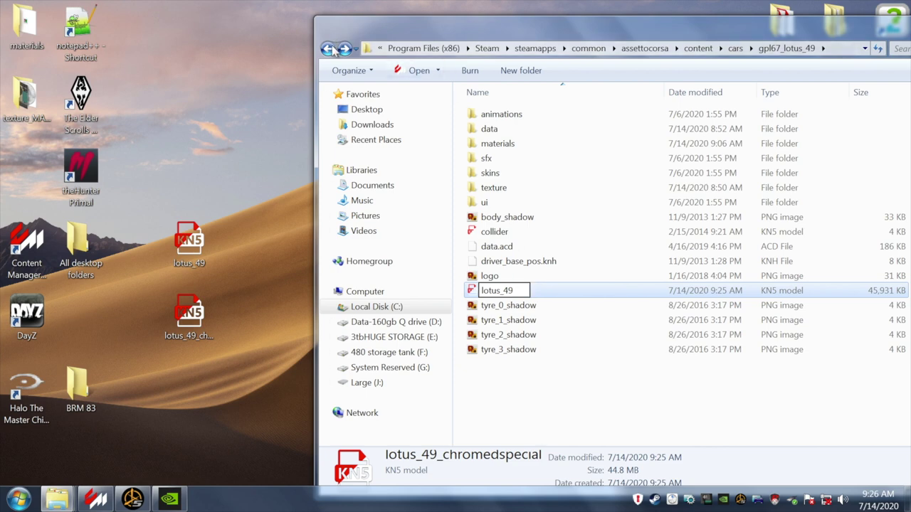
click(328, 48)
drag(837, 27, 794, 27)
- Switch to Content Manager and open the GPL Lotus 49 in the CM Showroom
key(super+d)
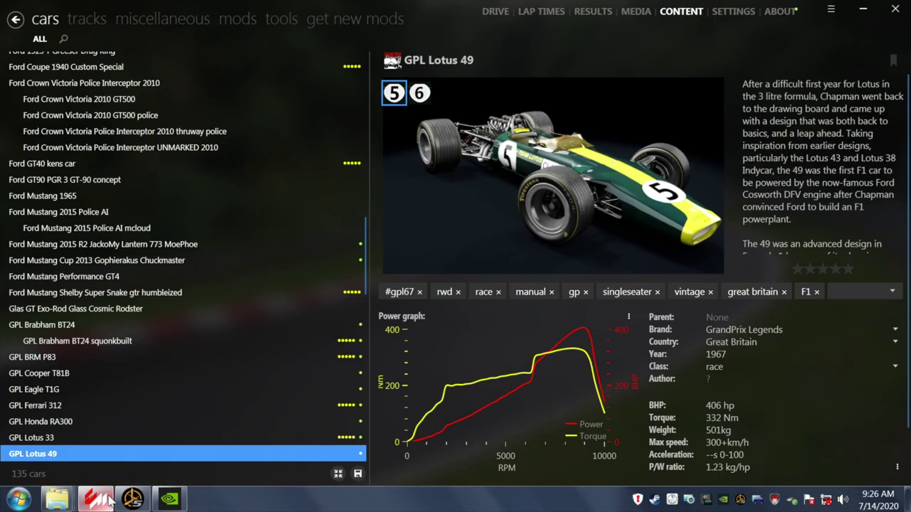
click(95, 499)
right_click(490, 509)
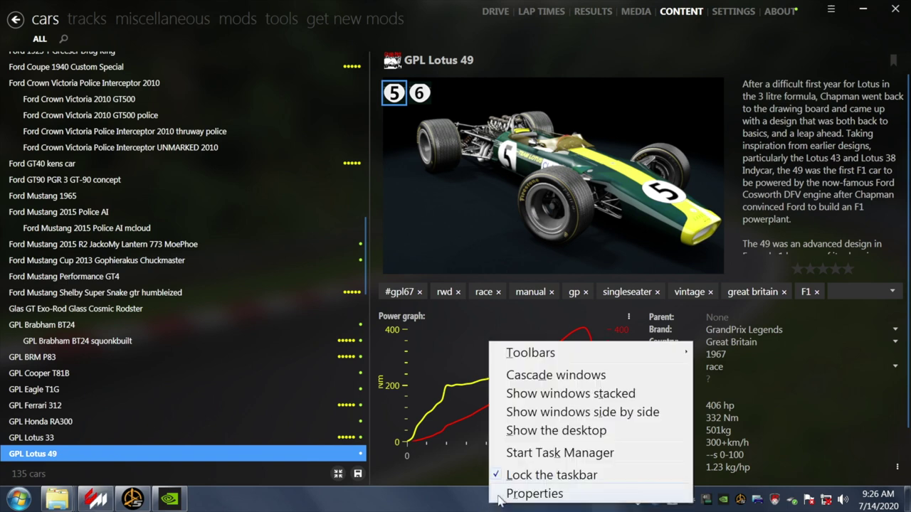
click(429, 475)
mouse_move(429, 475)
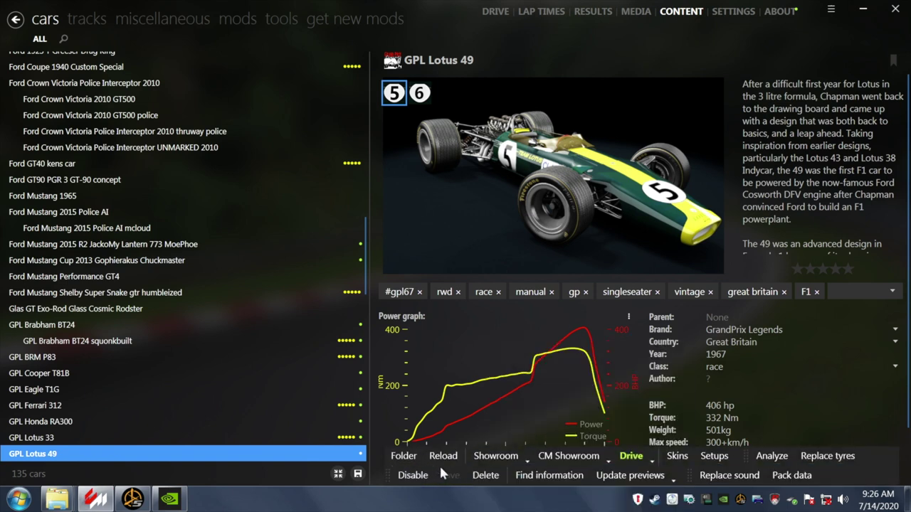
click(570, 459)
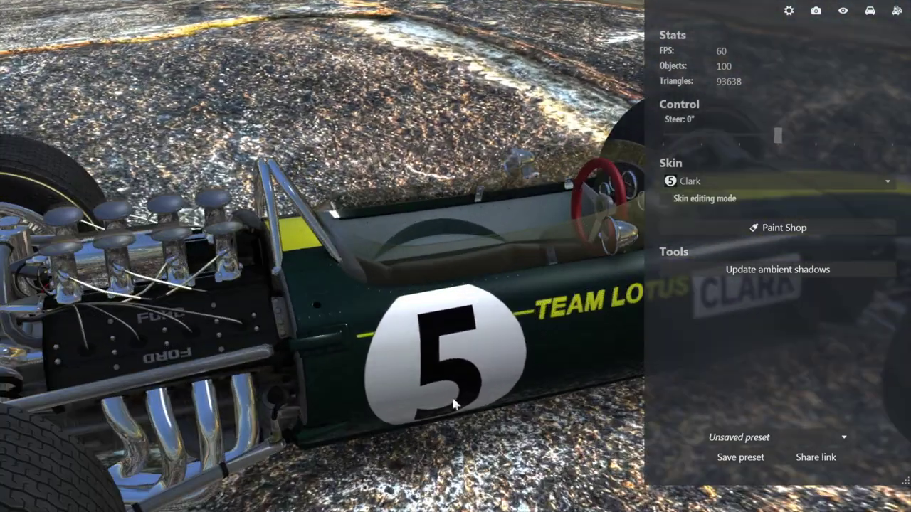
- Examine the chromed exhausts, engine, cockpit and rear suspension of the Lotus 49 from the side and rear
drag(456, 406, 317, 349)
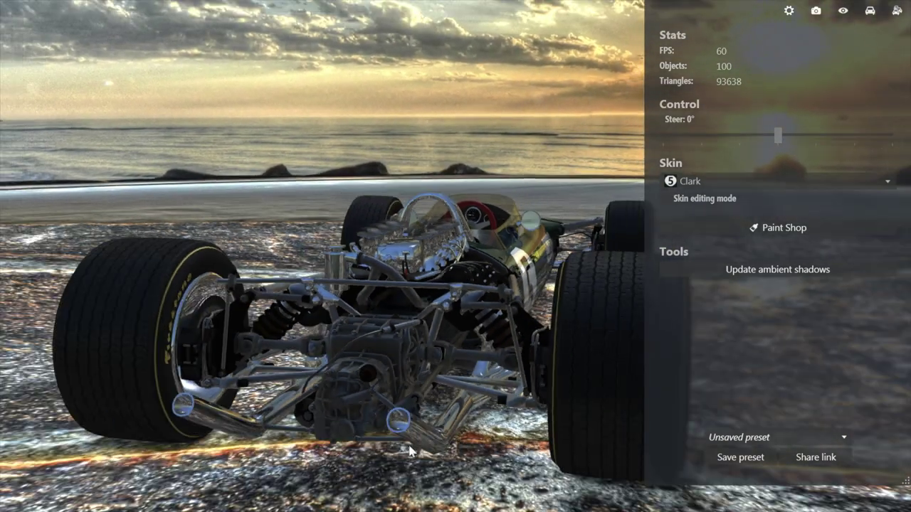
drag(326, 435, 171, 448)
drag(402, 393, 318, 316)
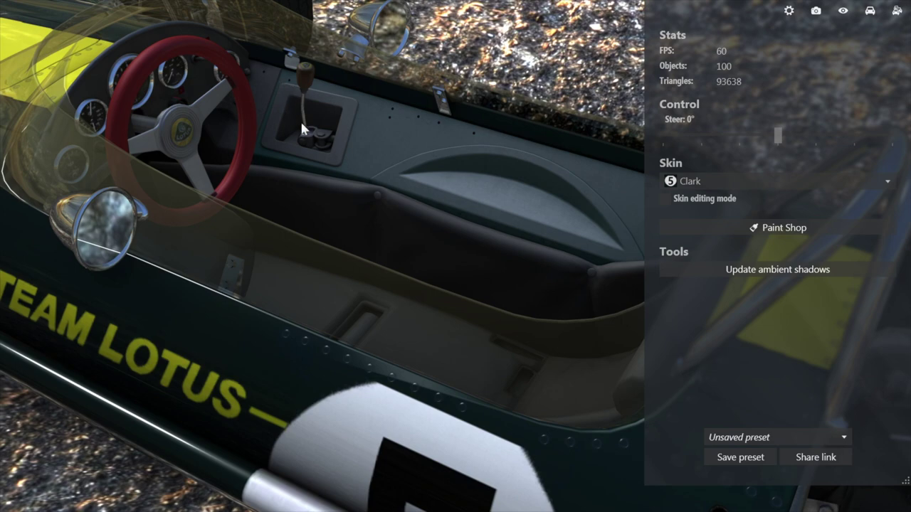
drag(228, 151, 549, 176)
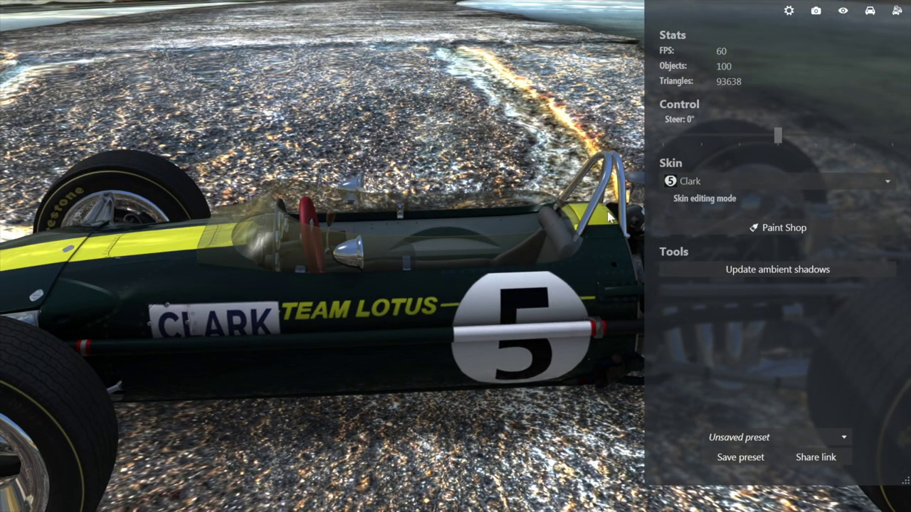
drag(602, 304, 301, 347)
drag(563, 334, 422, 409)
drag(414, 441, 423, 372)
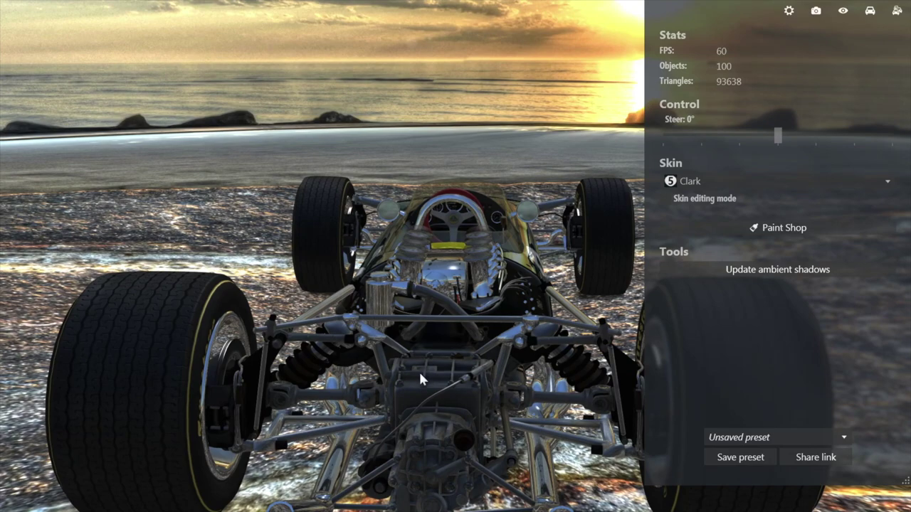
drag(408, 375, 436, 388)
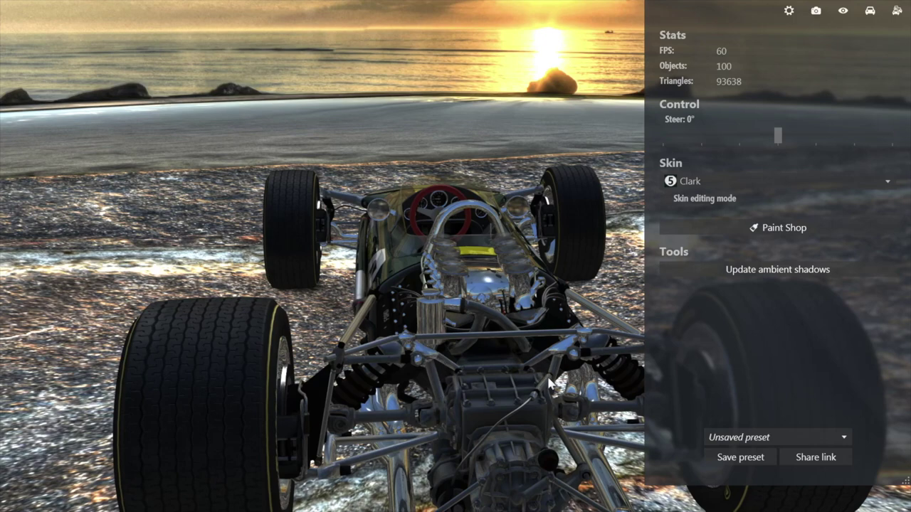
drag(466, 399, 453, 361)
scroll(453, 360, up, 3)
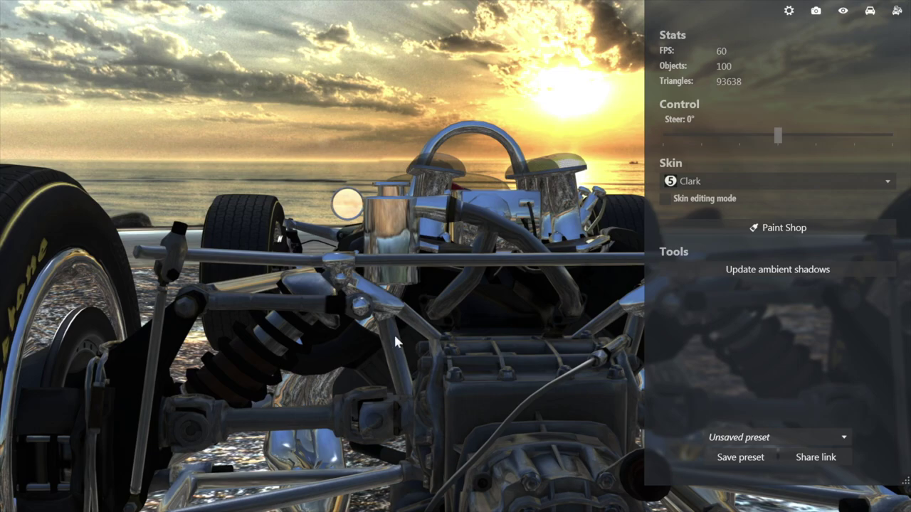
scroll(429, 373, down, 5)
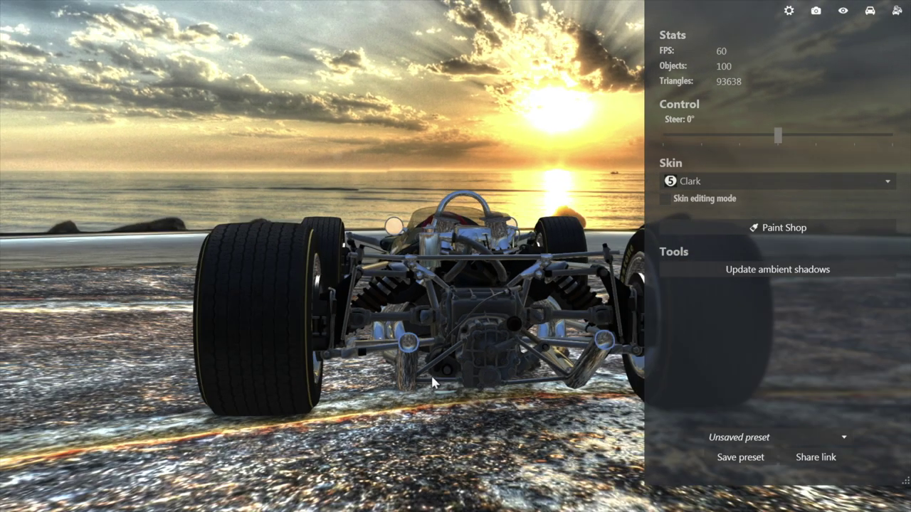
- Examine the Lotus 49's nose, front suspension, mirrors and side bodywork, and leave the showroom and minimize Content Manager
drag(433, 384, 180, 380)
drag(421, 346, 509, 362)
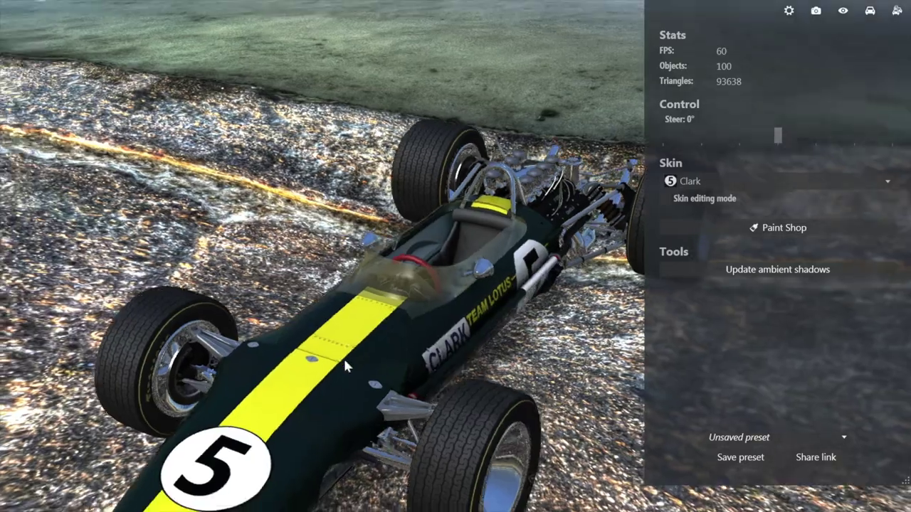
drag(343, 356, 456, 306)
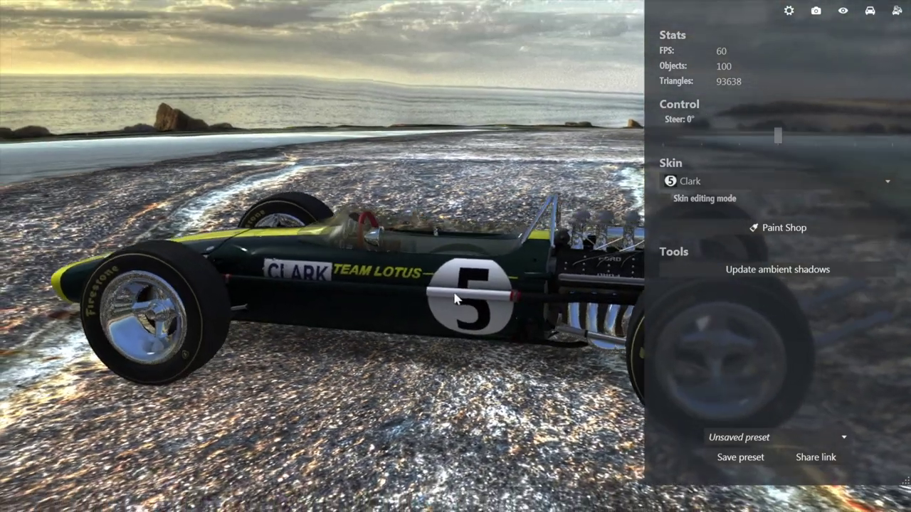
scroll(520, 320, up, 3)
scroll(522, 321, up, 3)
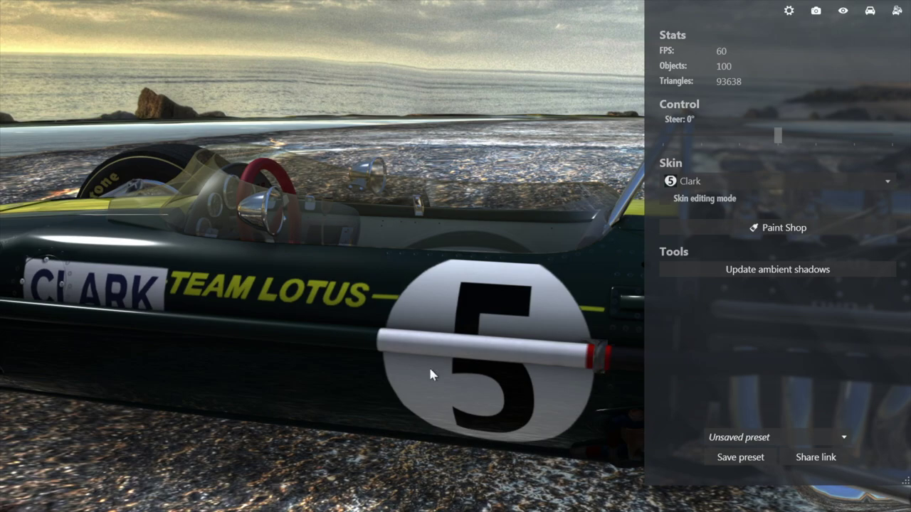
scroll(459, 377, down, 5)
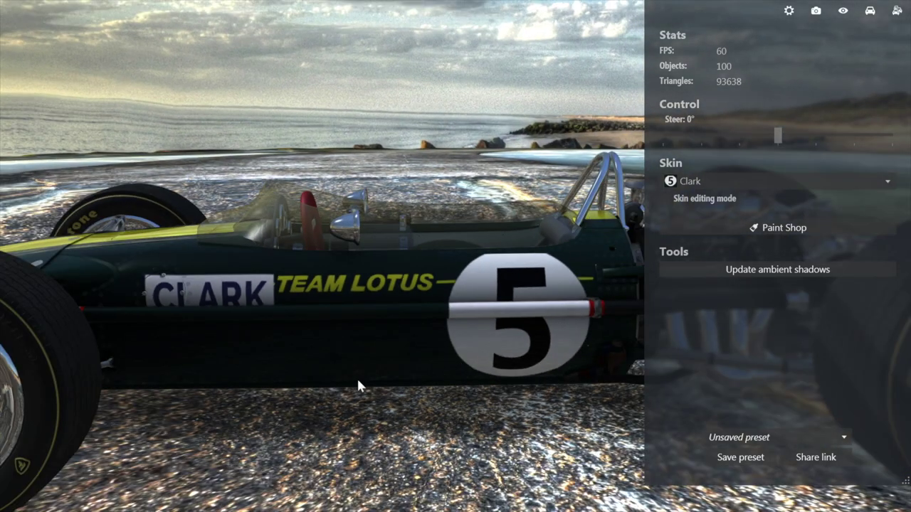
drag(358, 383, 541, 381)
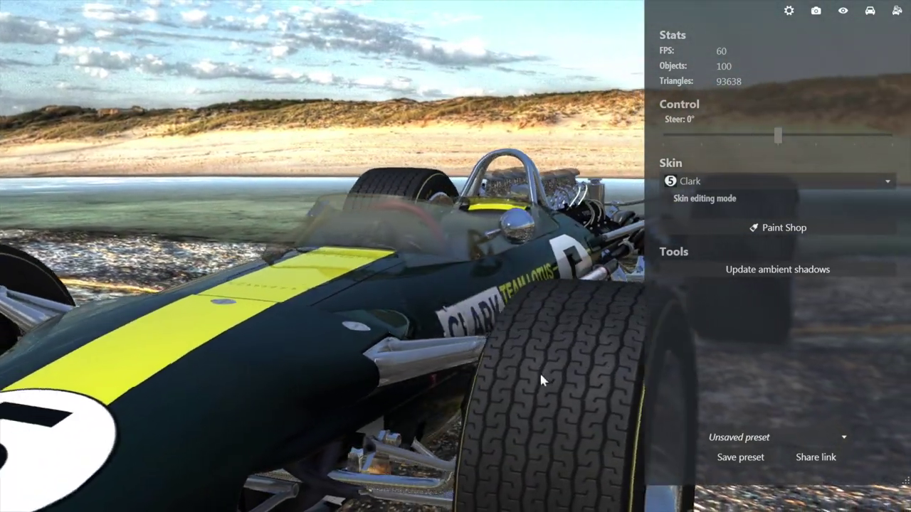
scroll(546, 376, down, 3)
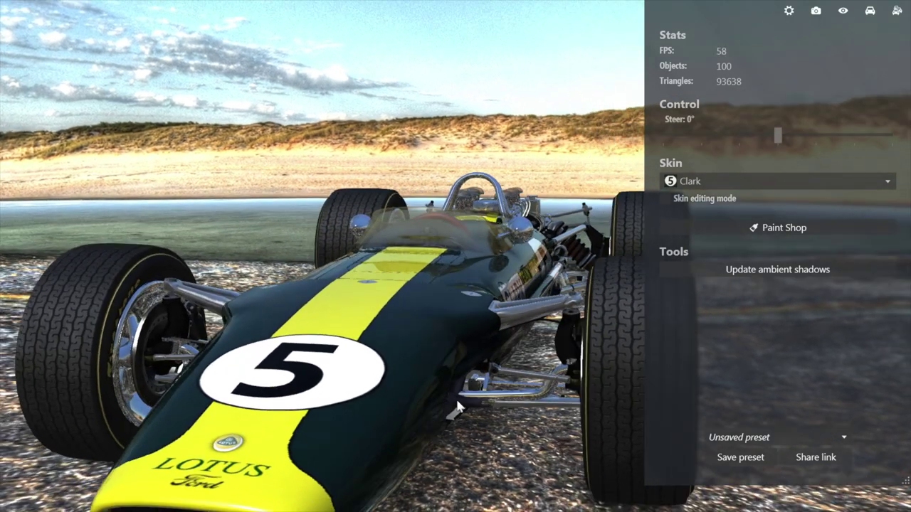
drag(457, 407, 426, 425)
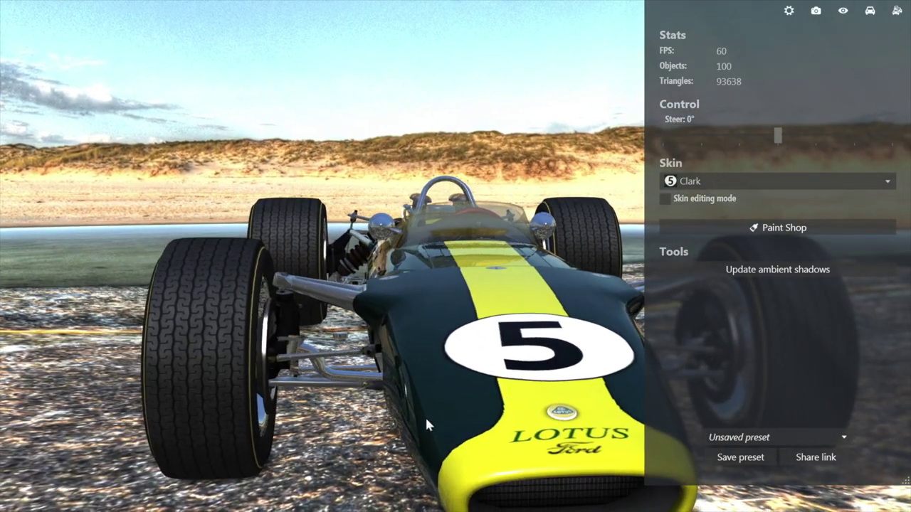
drag(335, 382, 333, 286)
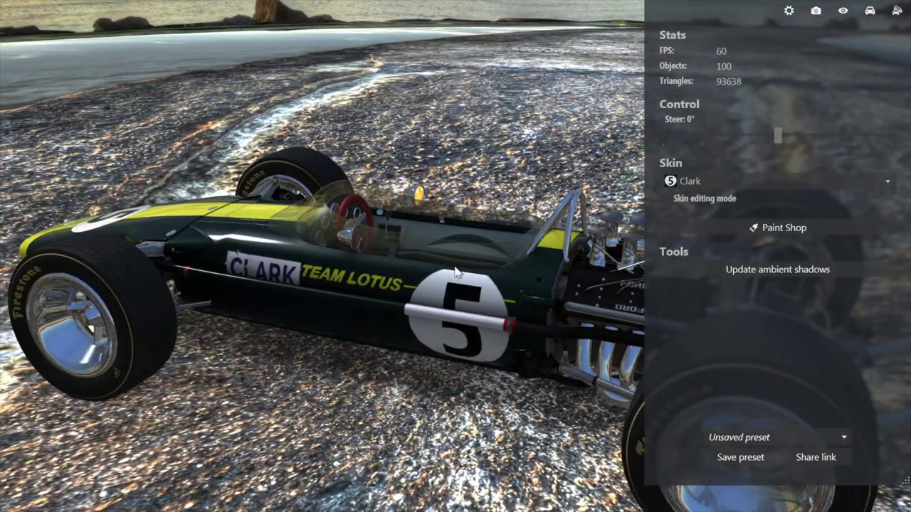
key(Escape)
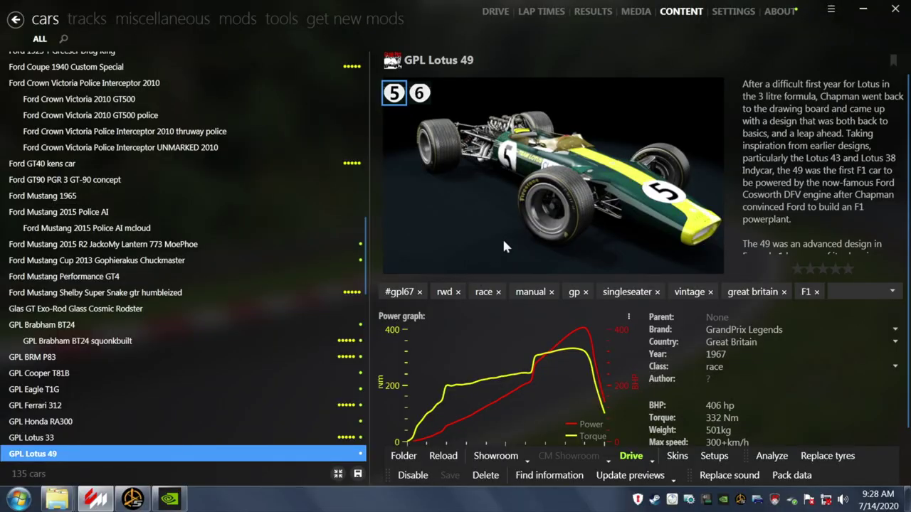
click(863, 10)
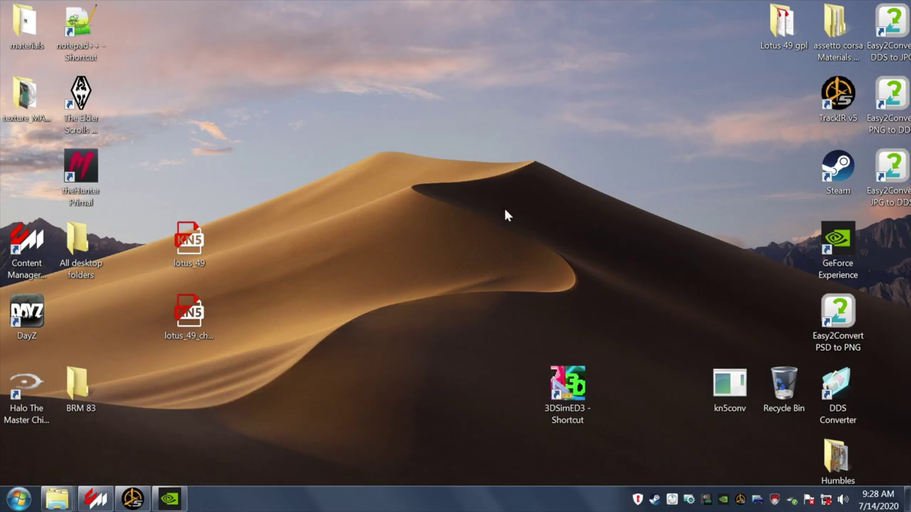
- Open 3DSimED3 and import the lotus_49 KN5 model from gpl67_lotus_49, keeping object nesting and using the temporary texture folder
double_click(579, 388)
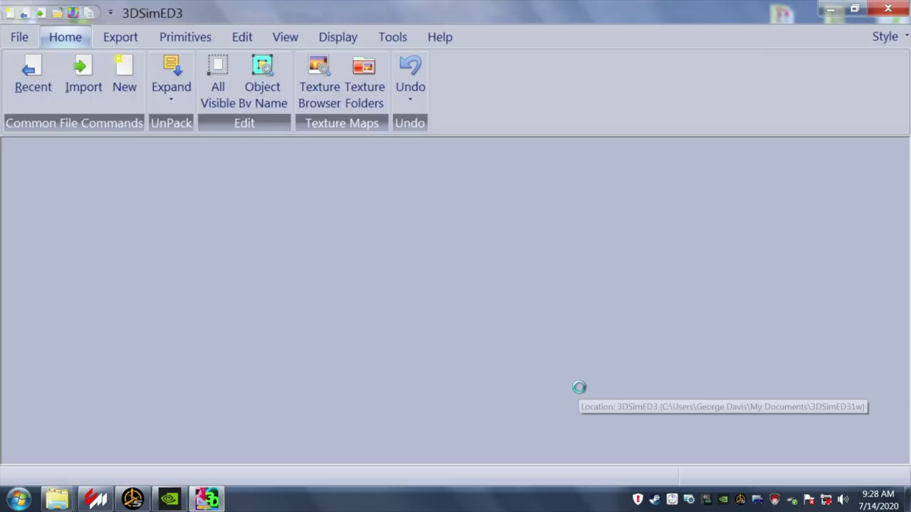
click(83, 91)
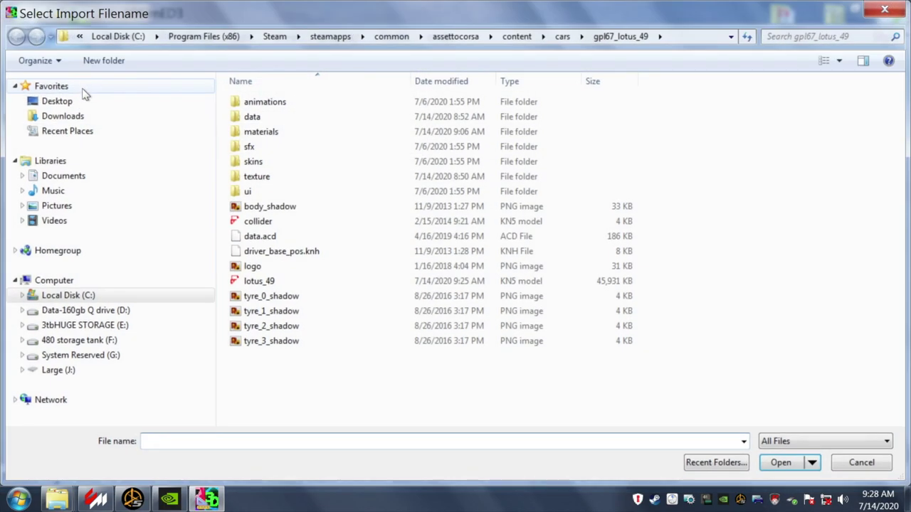
double_click(259, 281)
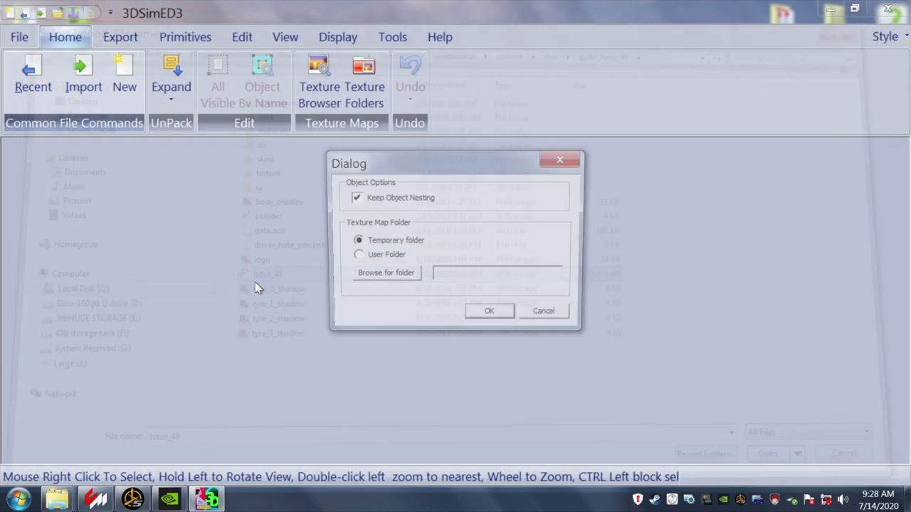
click(484, 318)
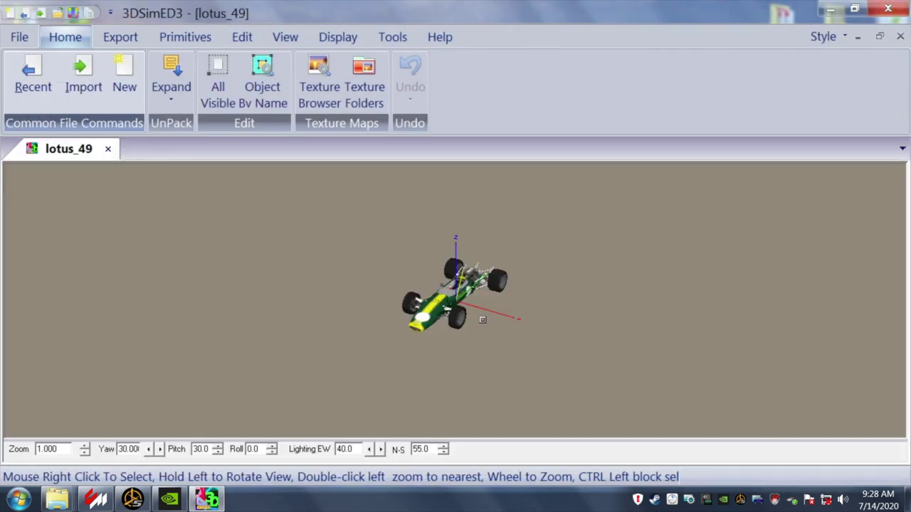
drag(481, 320, 476, 318)
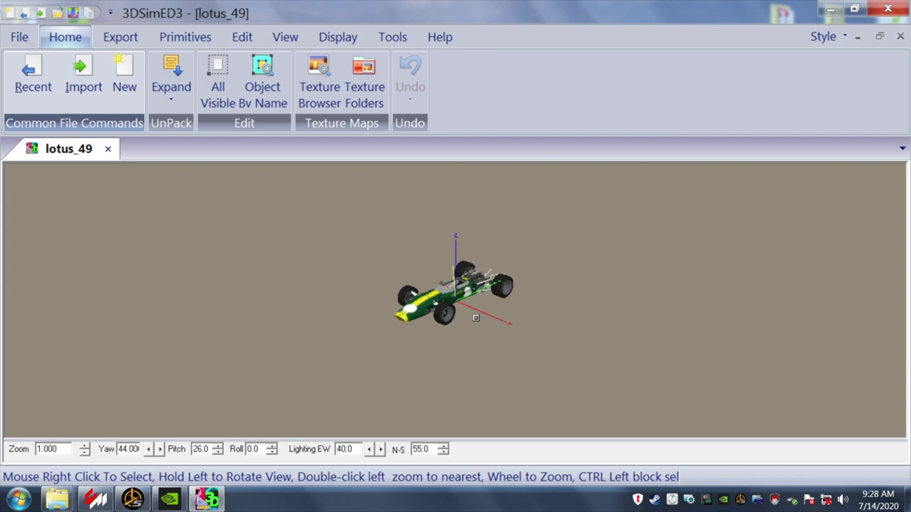
scroll(476, 318, up, 3)
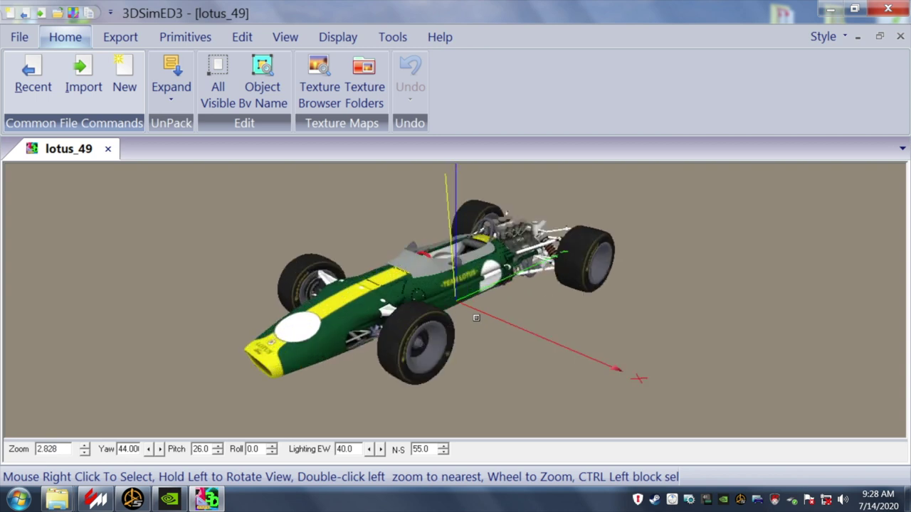
drag(546, 331, 525, 323)
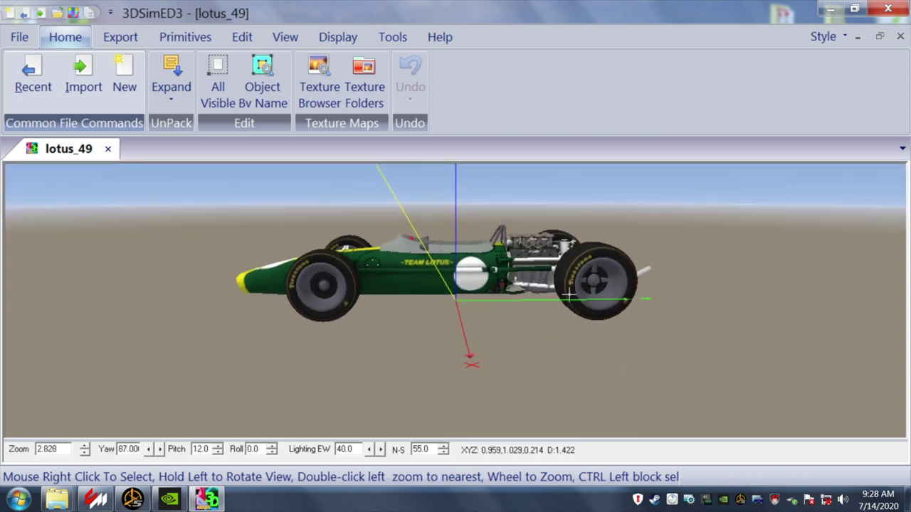
mouse_move(380, 319)
mouse_down()
mouse_move(401, 332)
mouse_move(392, 321)
mouse_up()
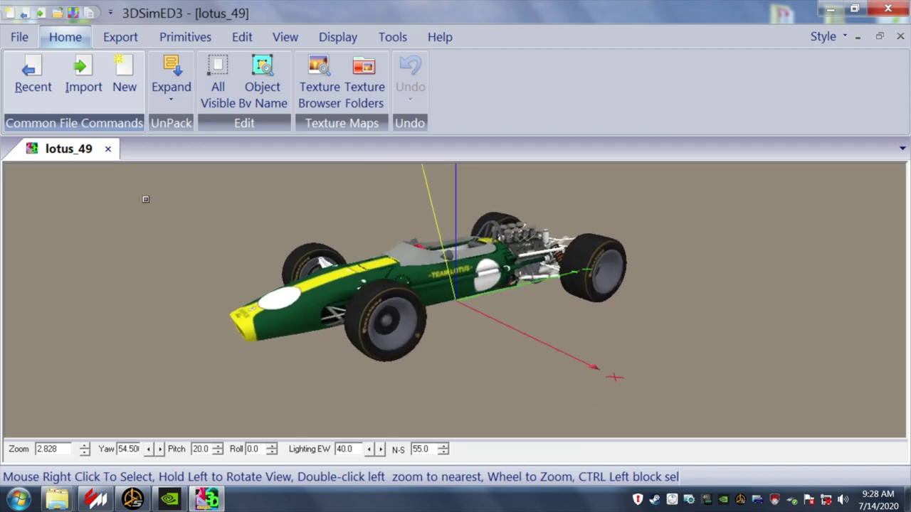
- Save the model as a 3SE file named lotus_49111 in the car's materials folder
click(19, 36)
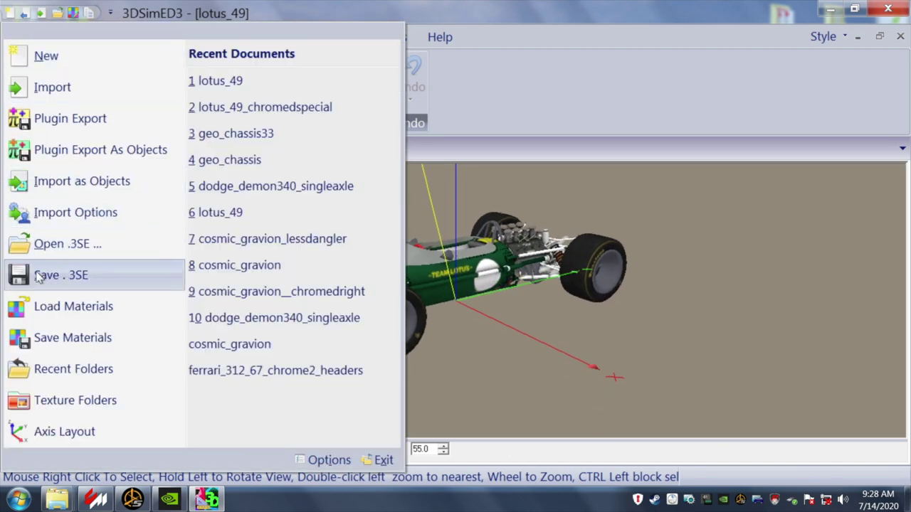
click(38, 276)
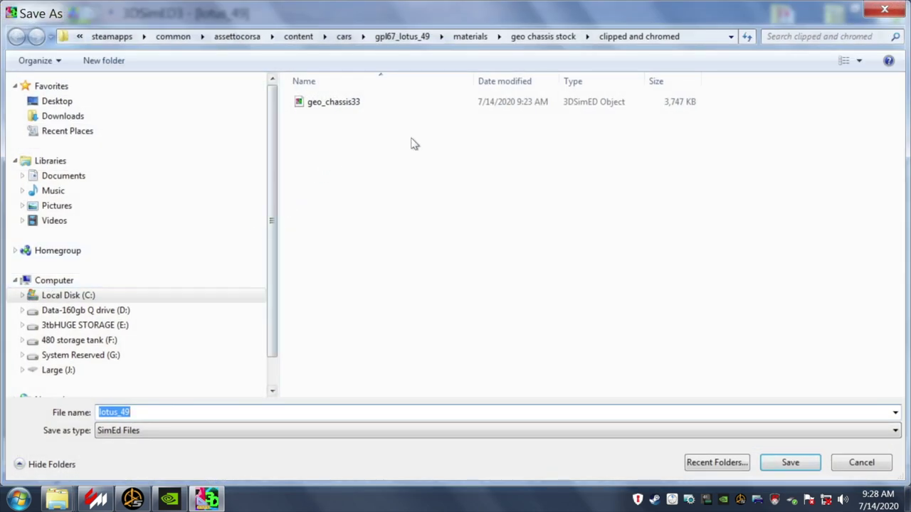
click(470, 37)
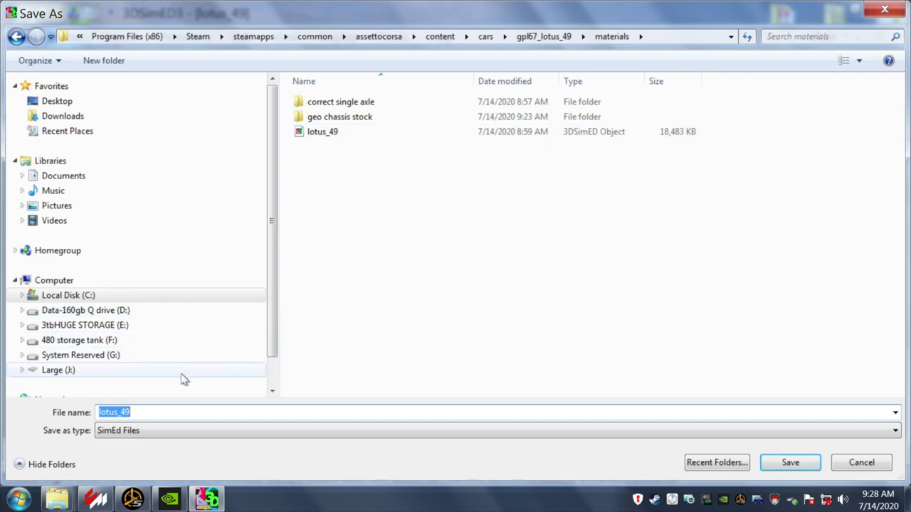
click(129, 412)
text(111)
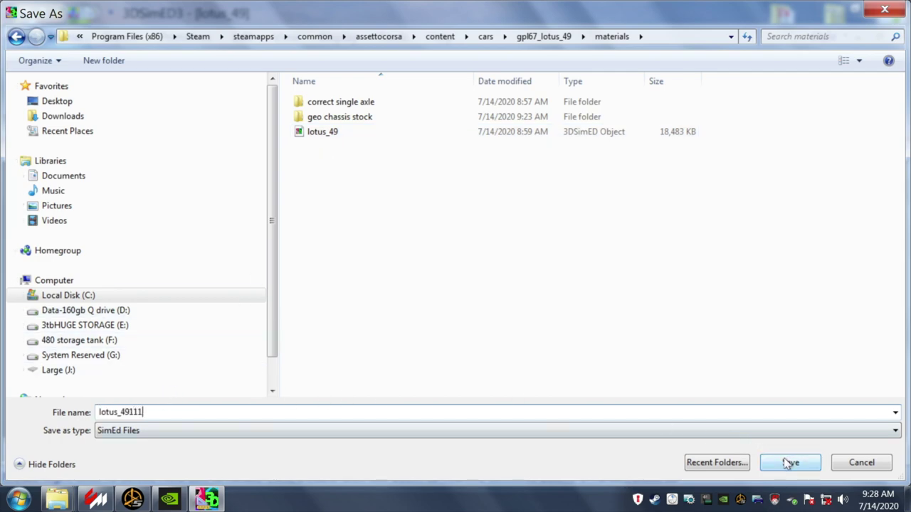
click(789, 463)
click(447, 304)
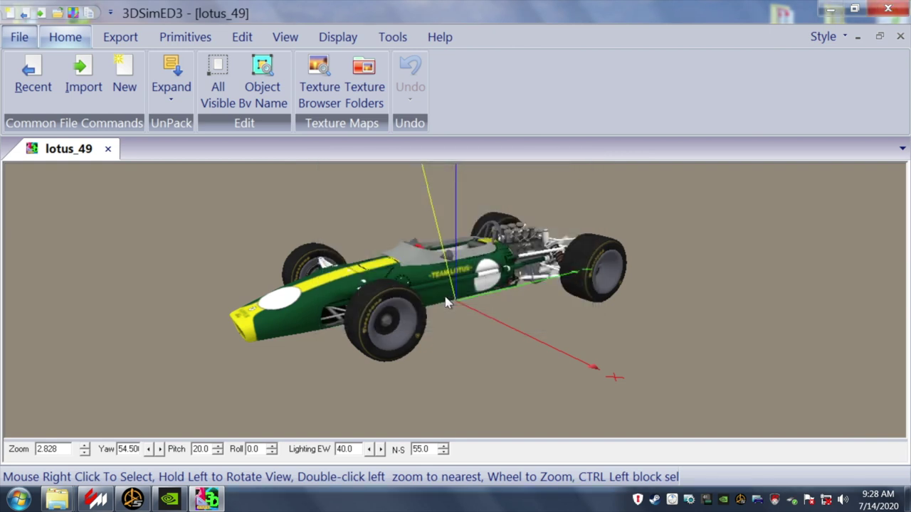
- Delete the front suspension object lotus_49_chromedspecial_004, which uses the chromefsusp material
drag(443, 294, 442, 292)
scroll(441, 293, up, 1)
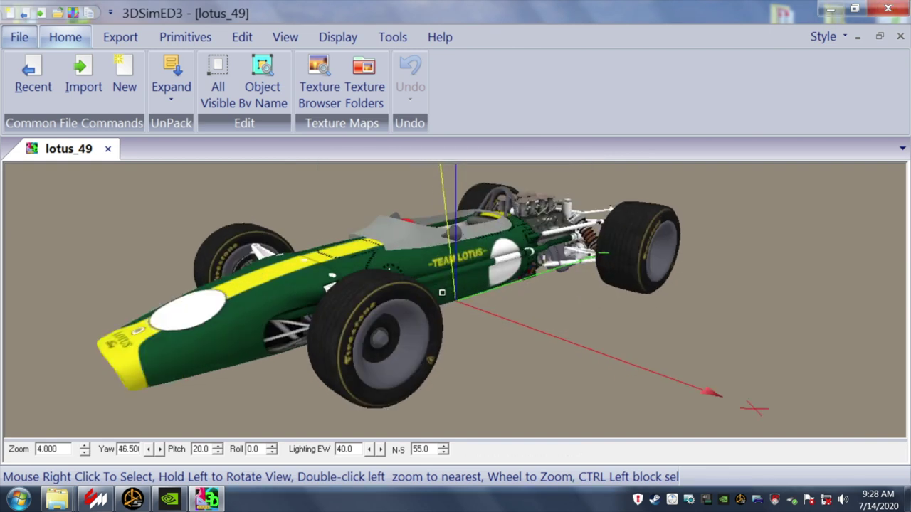
scroll(441, 292, up, 1)
drag(440, 293, 448, 293)
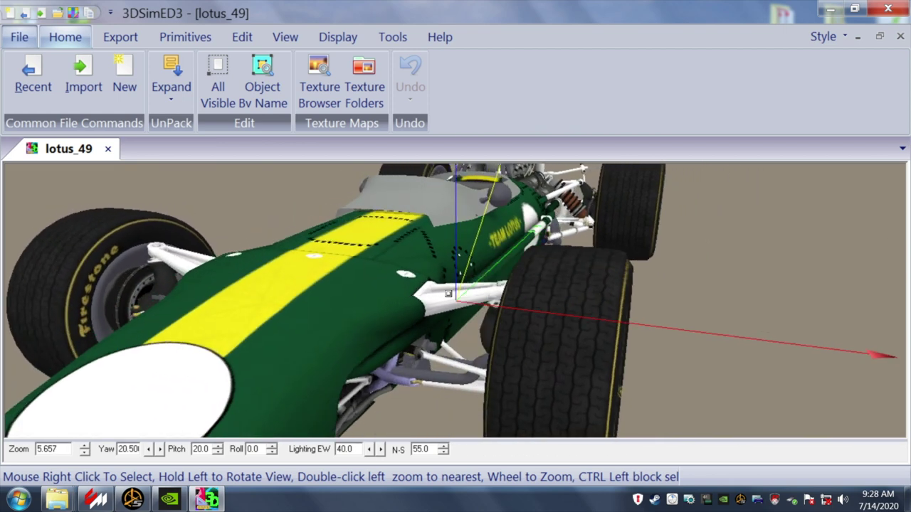
right_click(453, 384)
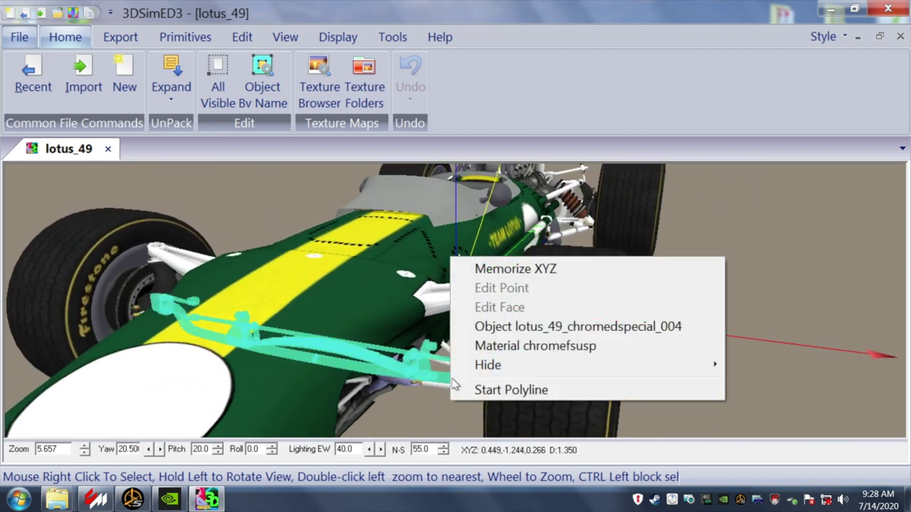
click(498, 327)
click(702, 218)
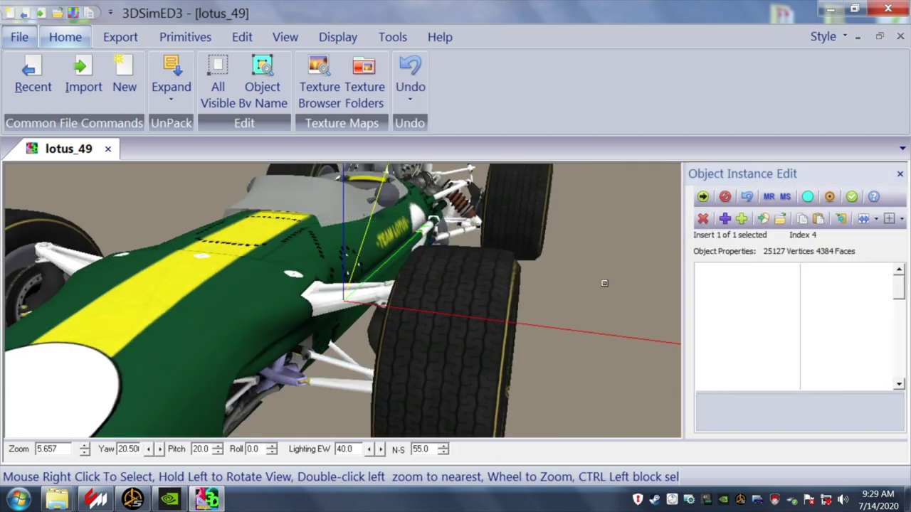
- Check the materials at the small white bracket on the side pipe behind the white roundel
drag(576, 301, 548, 306)
scroll(545, 306, up, 1)
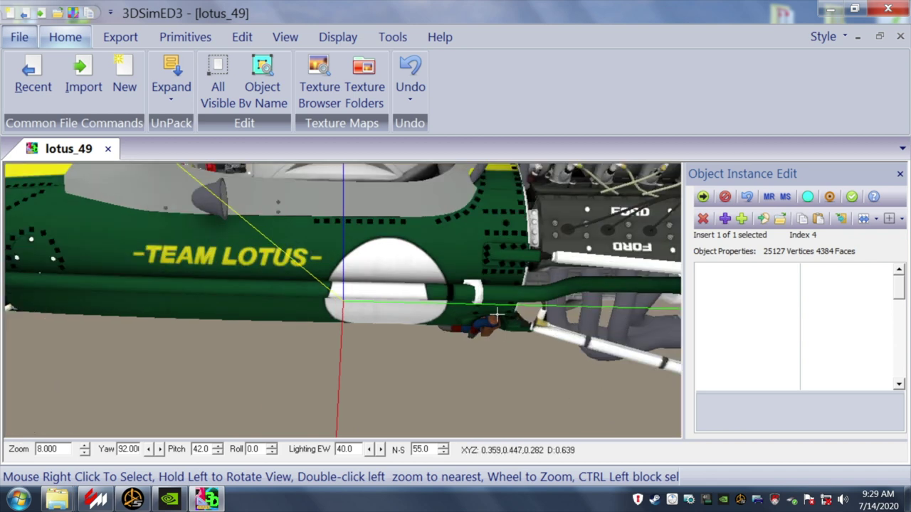
right_click(481, 298)
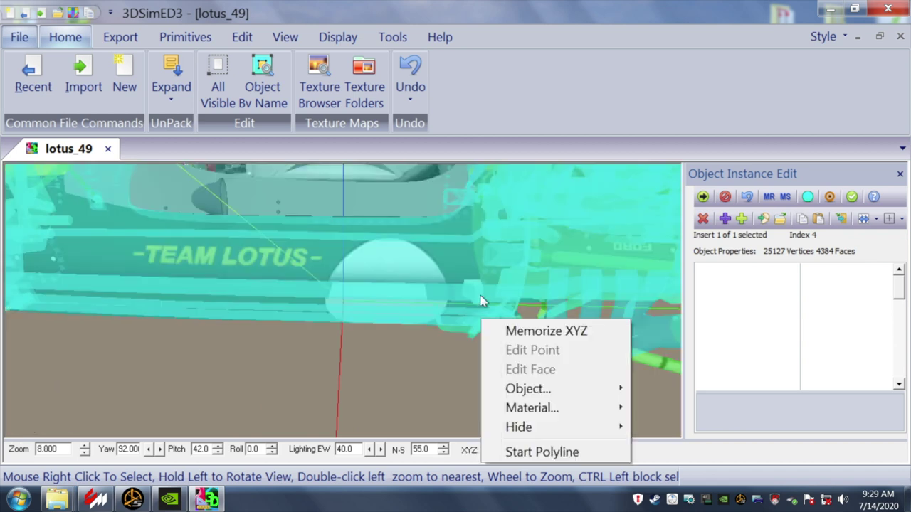
mouse_move(526, 408)
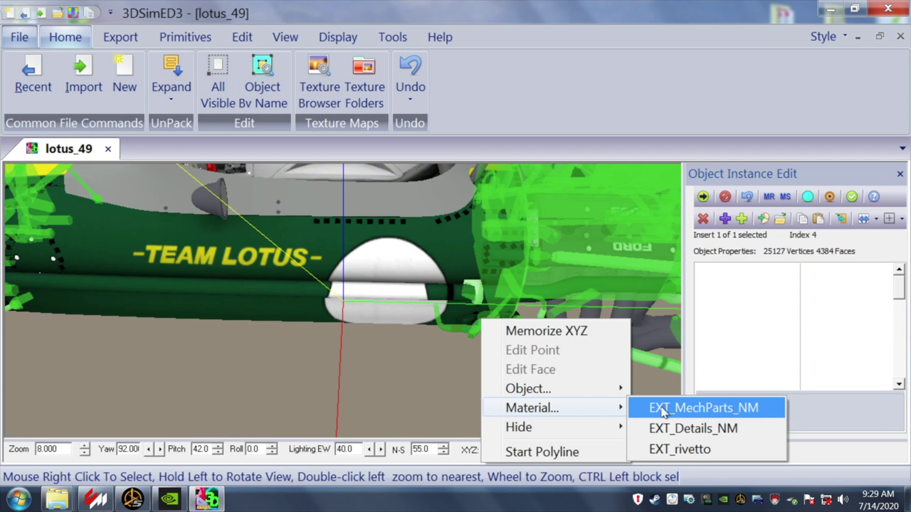
click(384, 388)
- Check the materials of the small red and orange fitting low on the bodywork ahead of the engine
drag(379, 384, 375, 377)
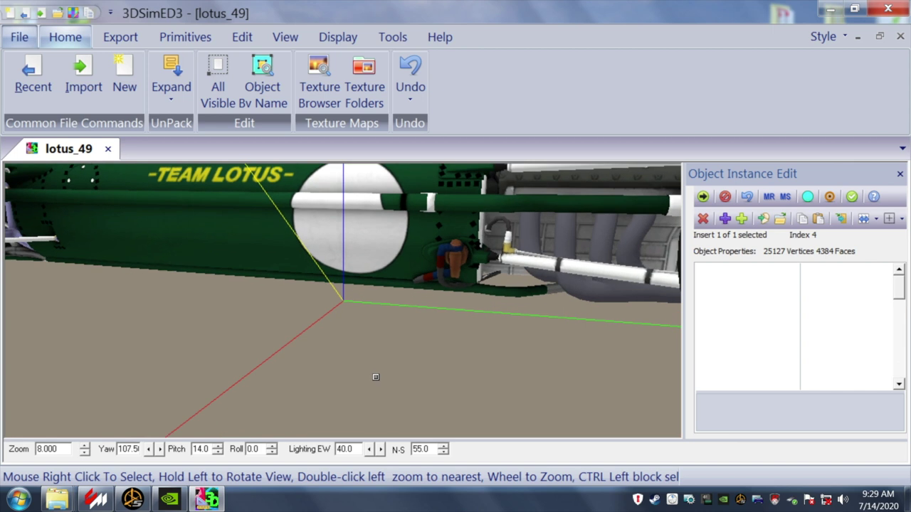
right_click(458, 265)
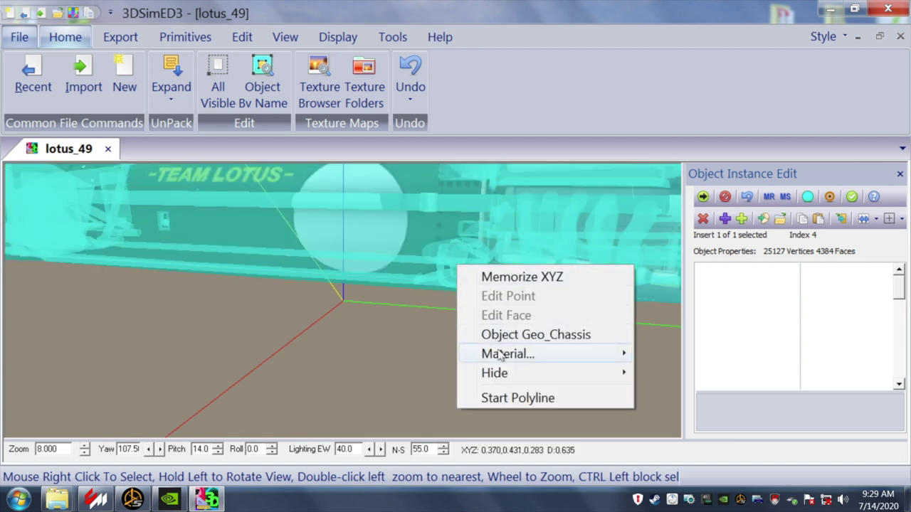
mouse_move(508, 356)
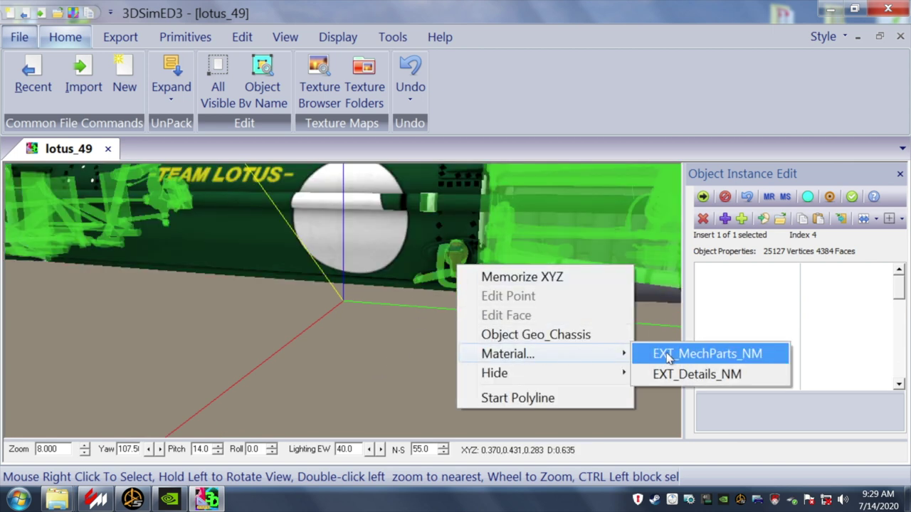
click(354, 360)
- Check the objects and materials at the exhaust headers beside the engine
drag(353, 359, 376, 368)
scroll(377, 361, down, 2)
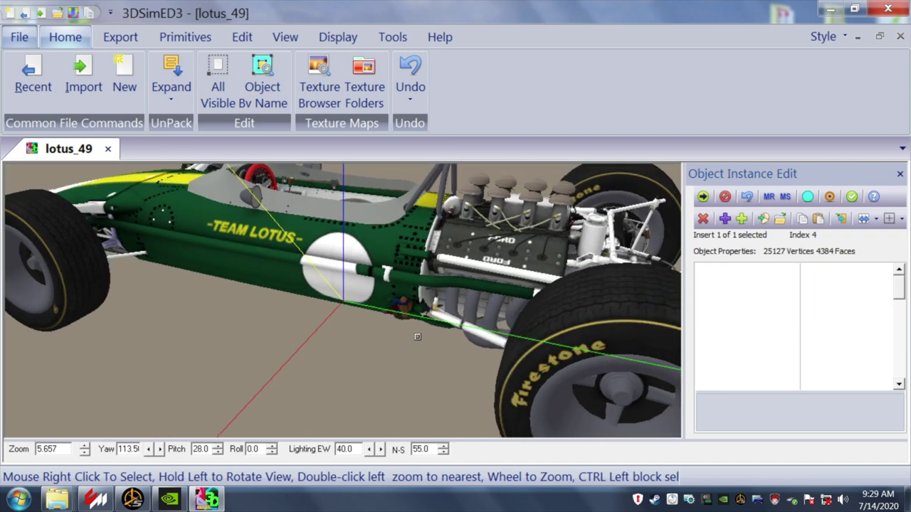
right_click(469, 313)
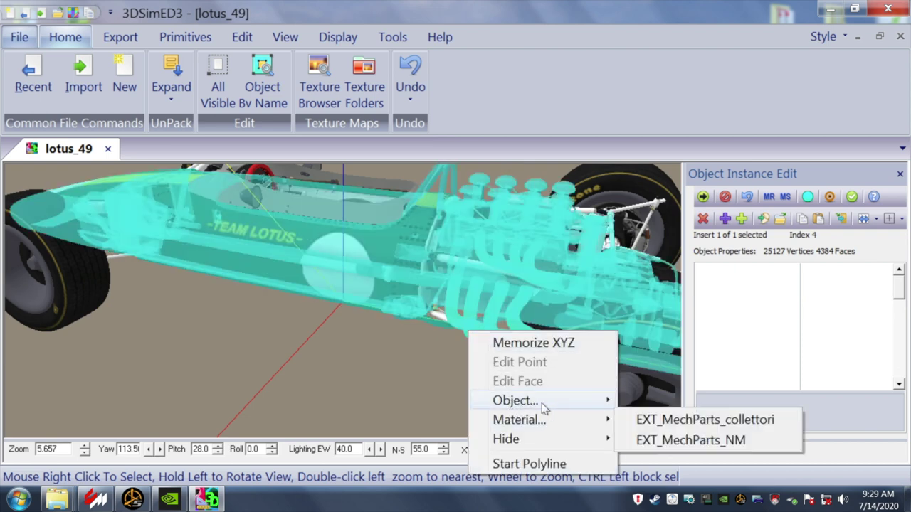
mouse_move(569, 401)
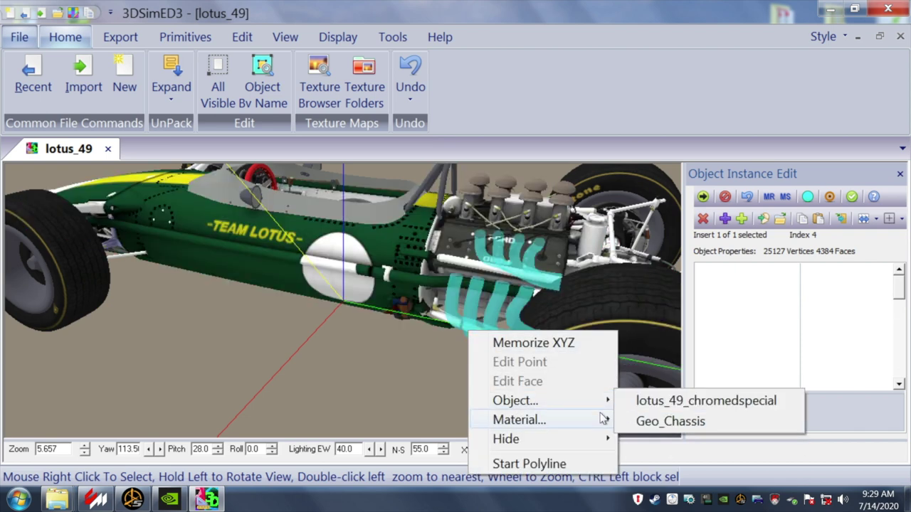
mouse_move(607, 421)
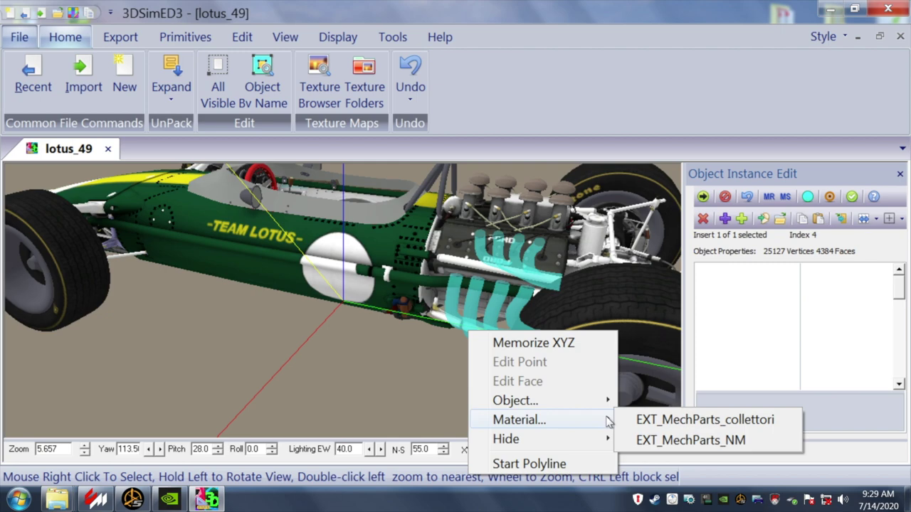
click(335, 397)
- Check the materials of the exhaust tailpipe at the rear of the car
drag(336, 397, 307, 395)
scroll(307, 396, down, 2)
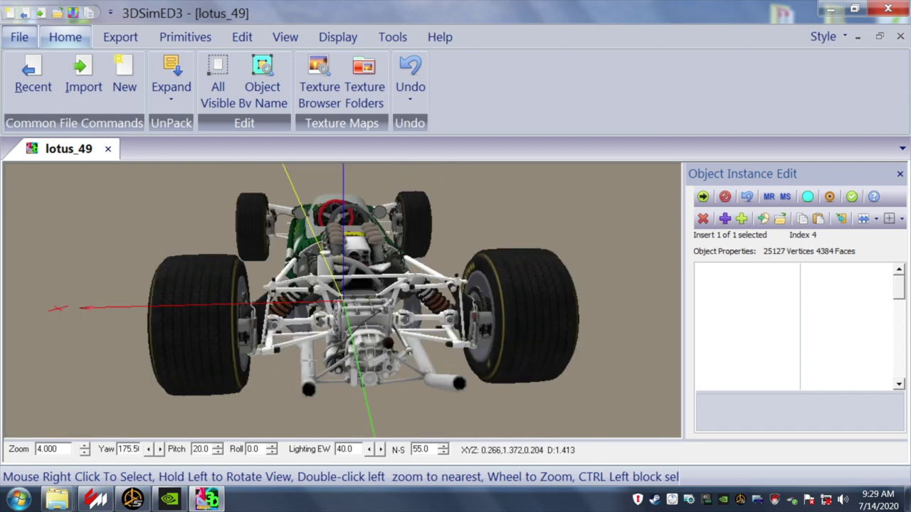
right_click(309, 384)
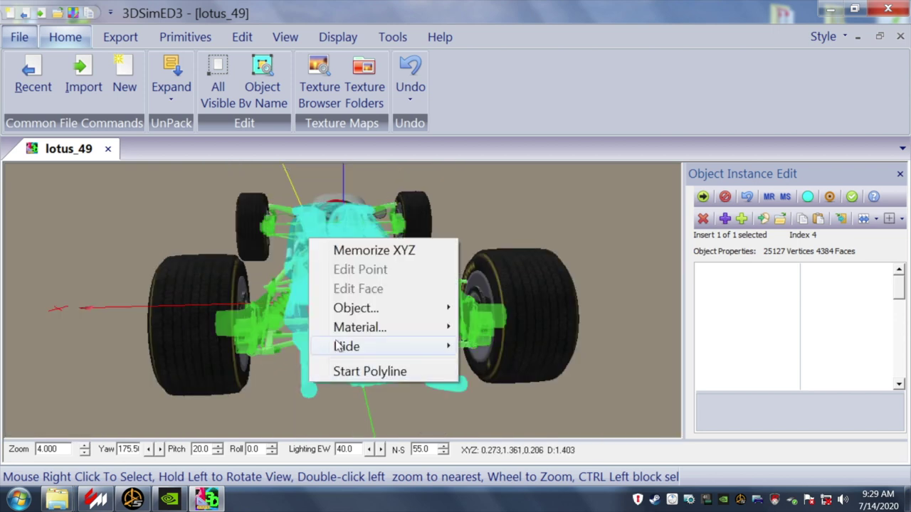
mouse_move(347, 329)
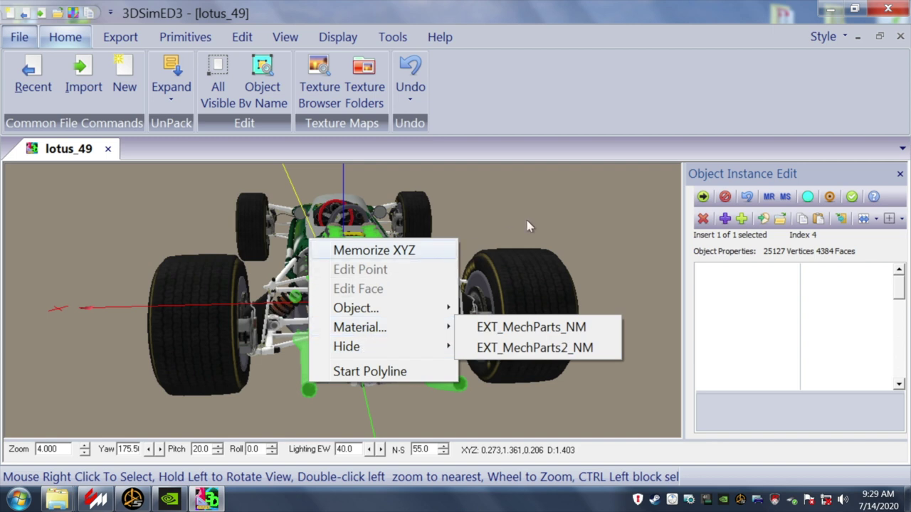
click(552, 218)
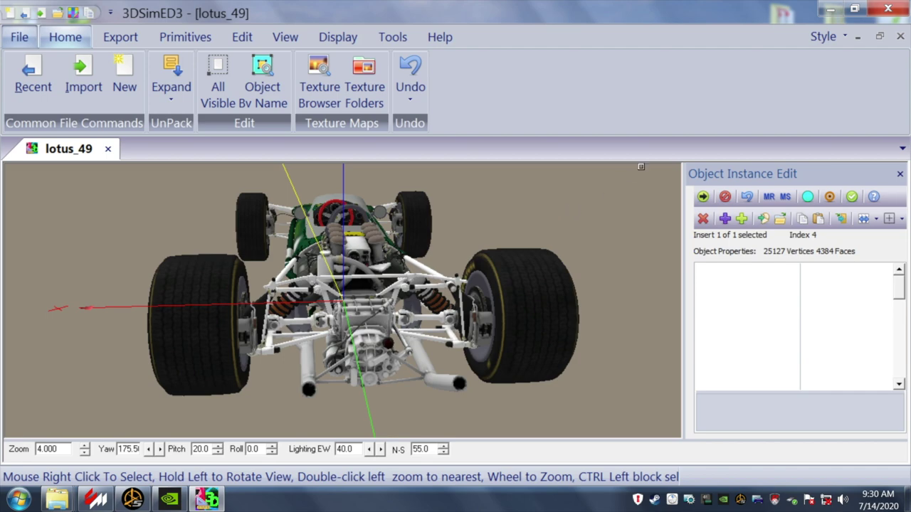
- Close the object instance editing and export the model as the Assetto Corsa KN5 file lotus_49__removal in the gpl67_lotus_49 folder
mouse_move(476, 213)
mouse_down()
mouse_move(438, 237)
mouse_move(525, 222)
mouse_move(514, 230)
mouse_move(479, 226)
mouse_up()
scroll(479, 229, down, 1)
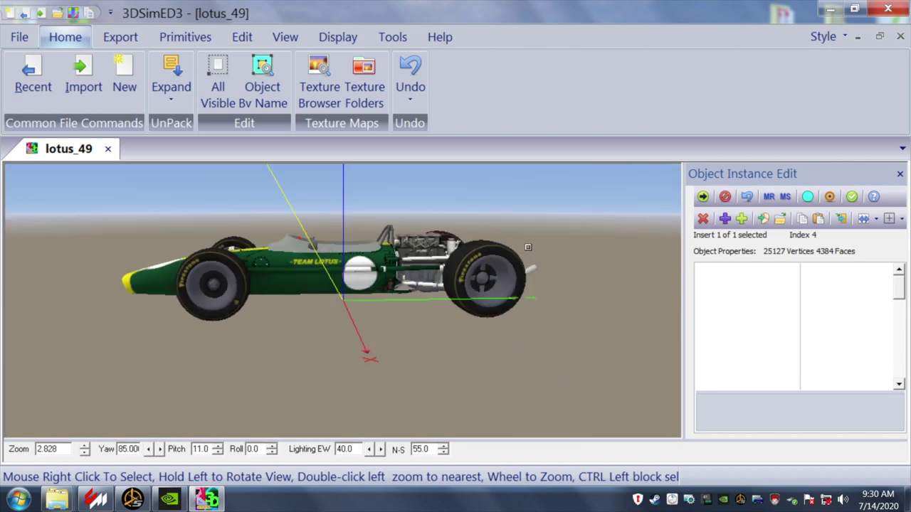
click(852, 197)
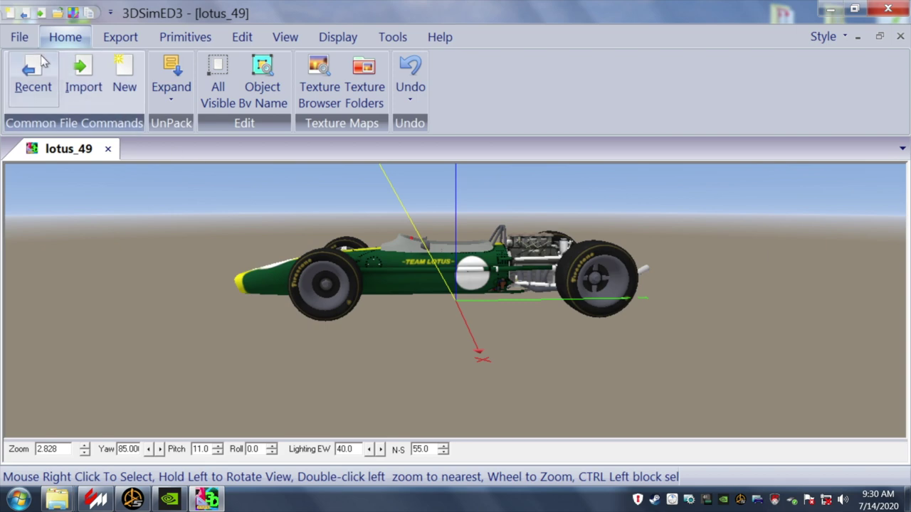
click(120, 37)
click(24, 66)
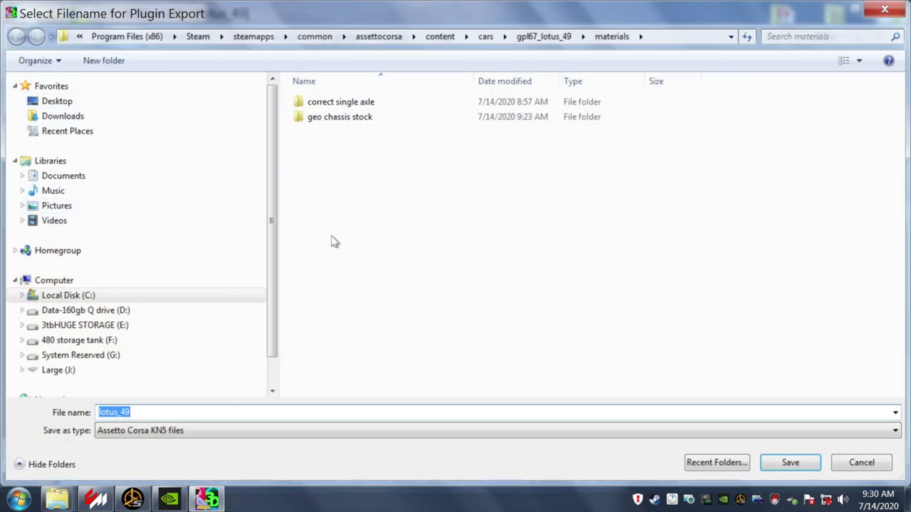
click(542, 37)
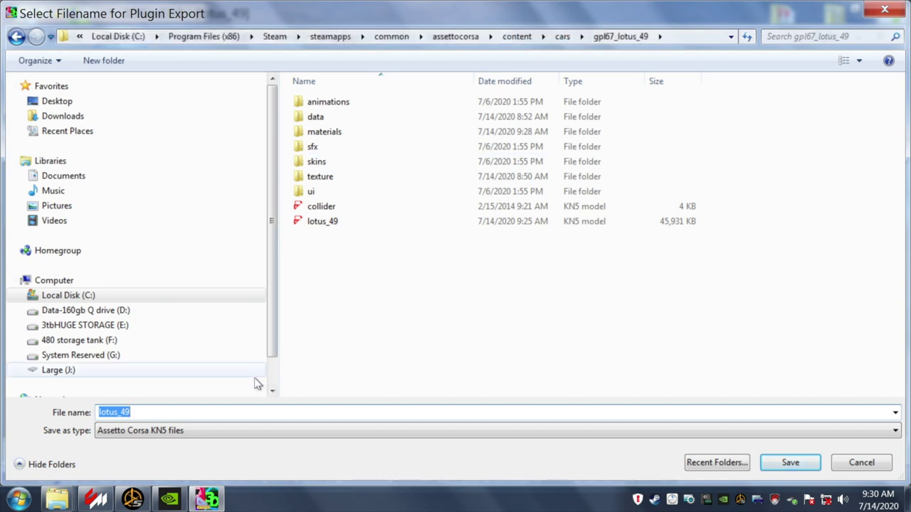
click(129, 412)
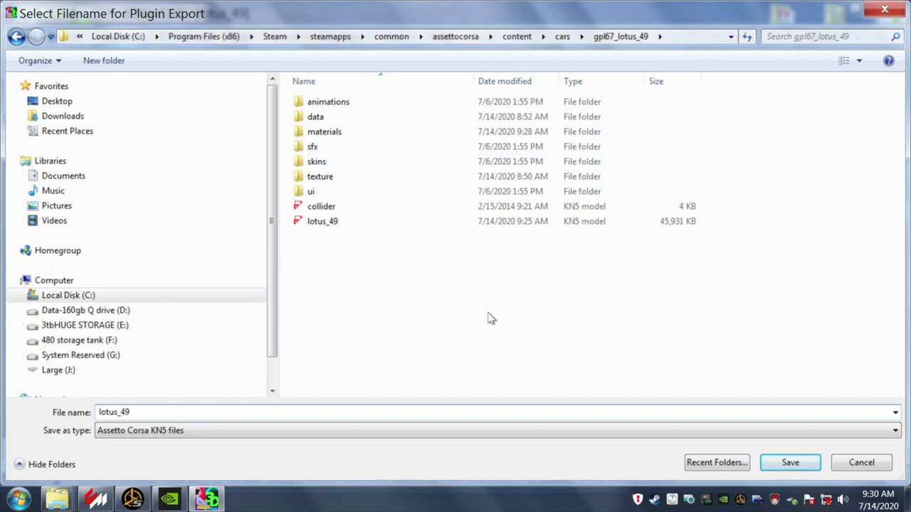
text(__removal)
click(785, 462)
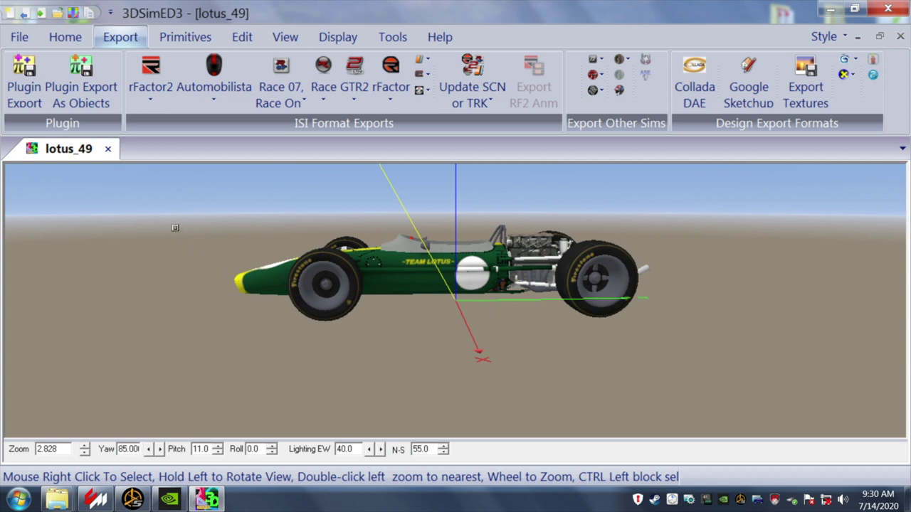
- Close the model and 3DSimED3, and open the gpl67_lotus_49 car folder in the file explorer, leaving the desktop files accessible
click(108, 151)
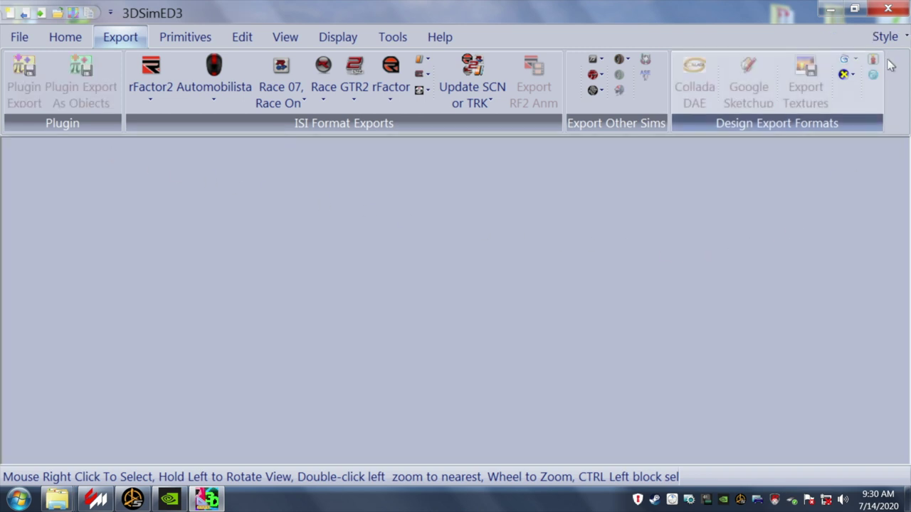
click(904, 7)
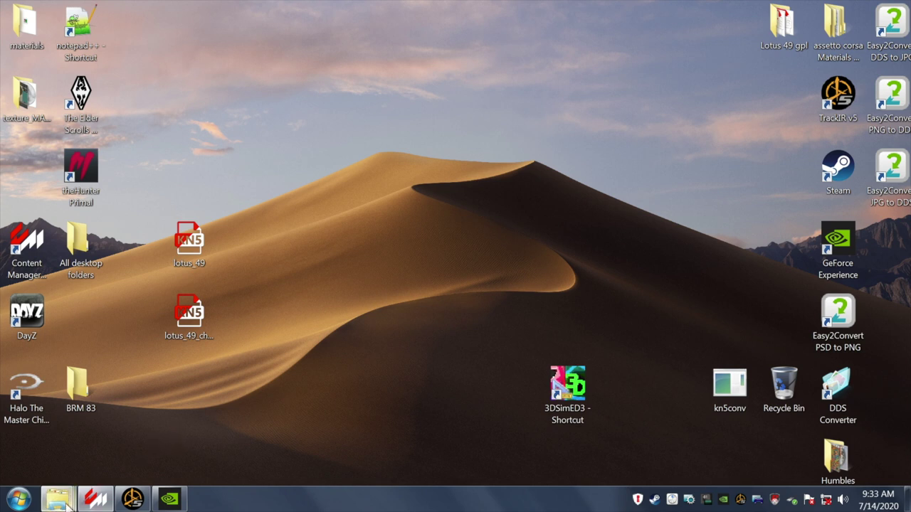
mouse_move(56, 498)
click(150, 470)
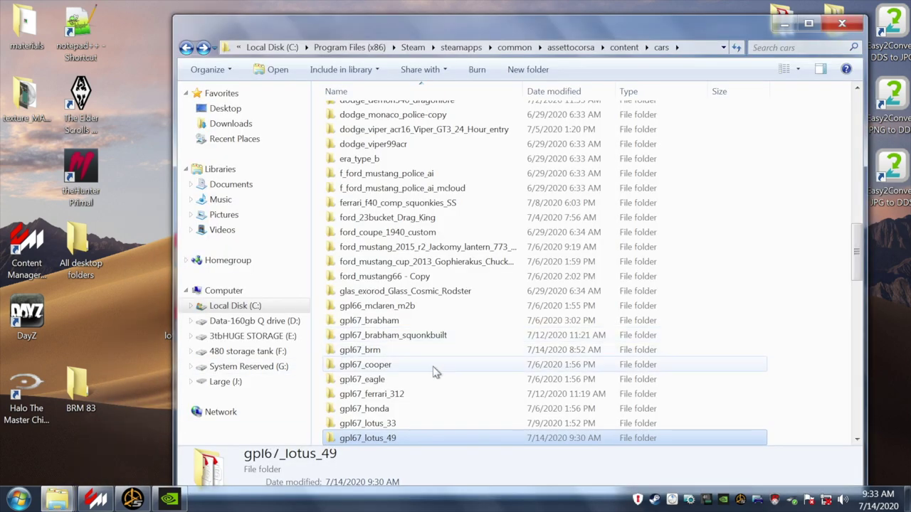
double_click(402, 437)
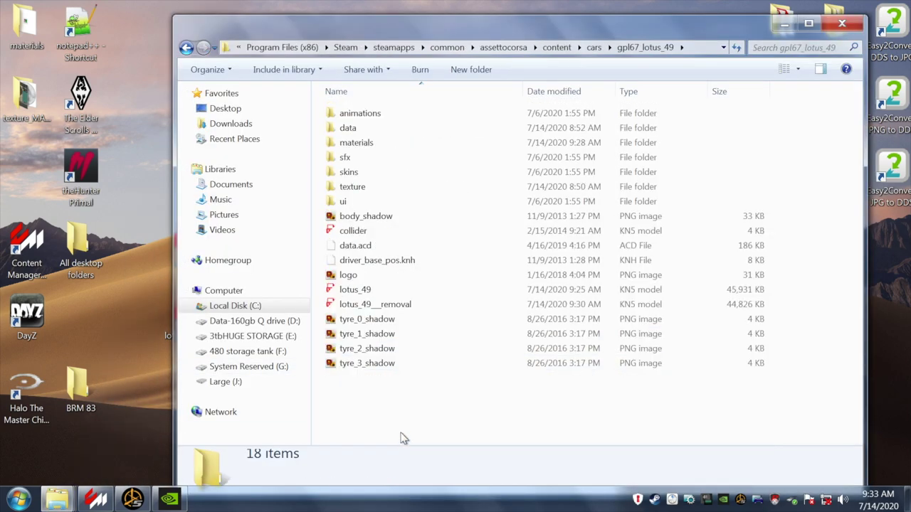
drag(867, 225, 751, 246)
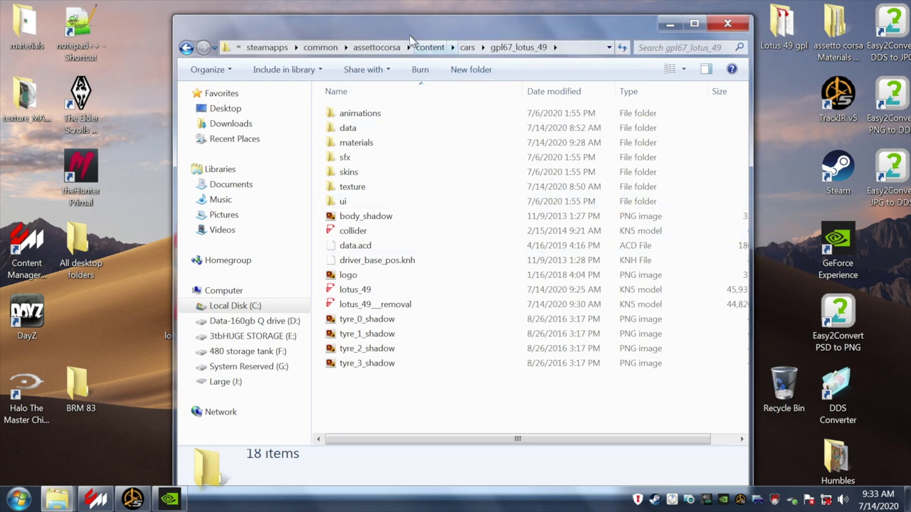
drag(402, 34, 569, 35)
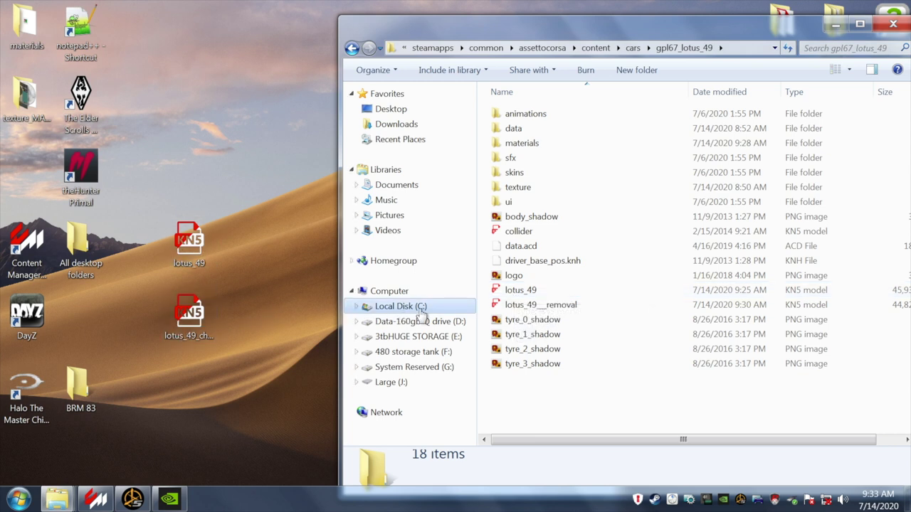
- Delete the older lotus_49 KN5 model from the gpl67_lotus_49 folder
click(508, 291)
right_click(508, 292)
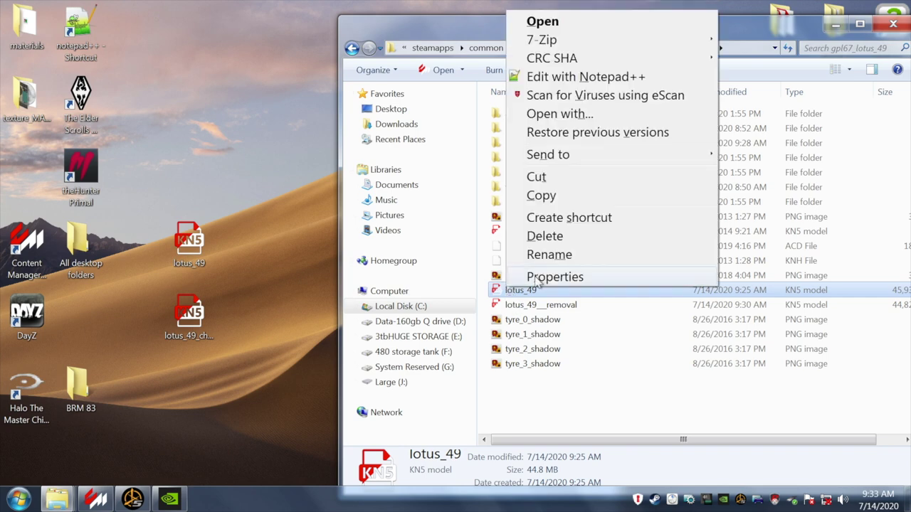
click(545, 237)
- Rename the exported lotus_49__removal KN5 model as lotus_49
click(508, 298)
right_click(510, 299)
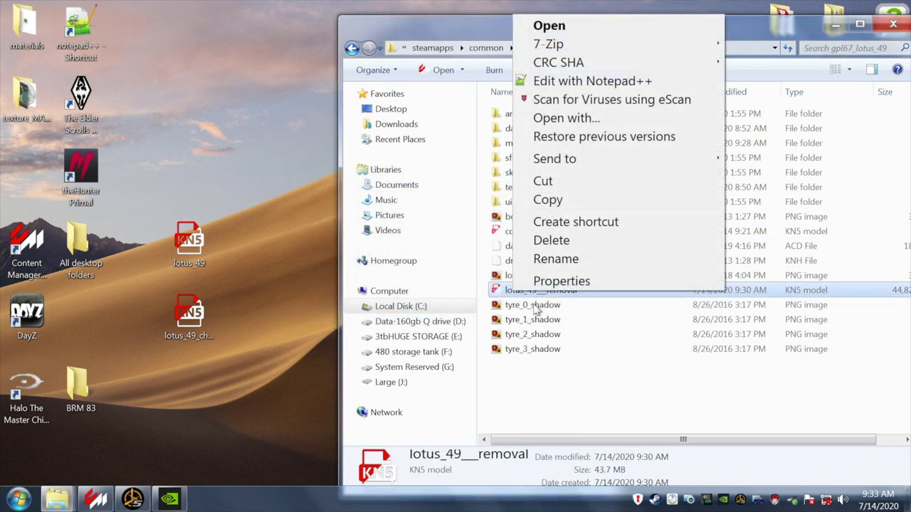
click(556, 259)
drag(578, 290, 537, 290)
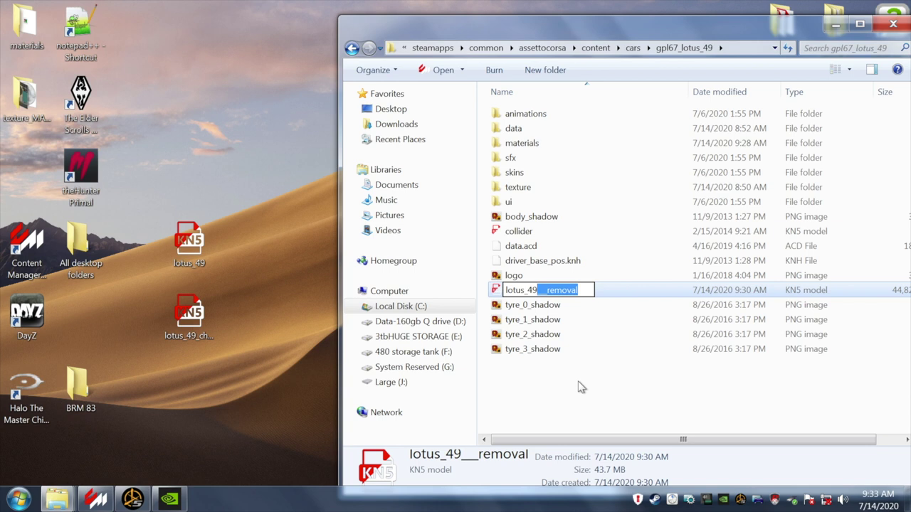
key(BackSpace)
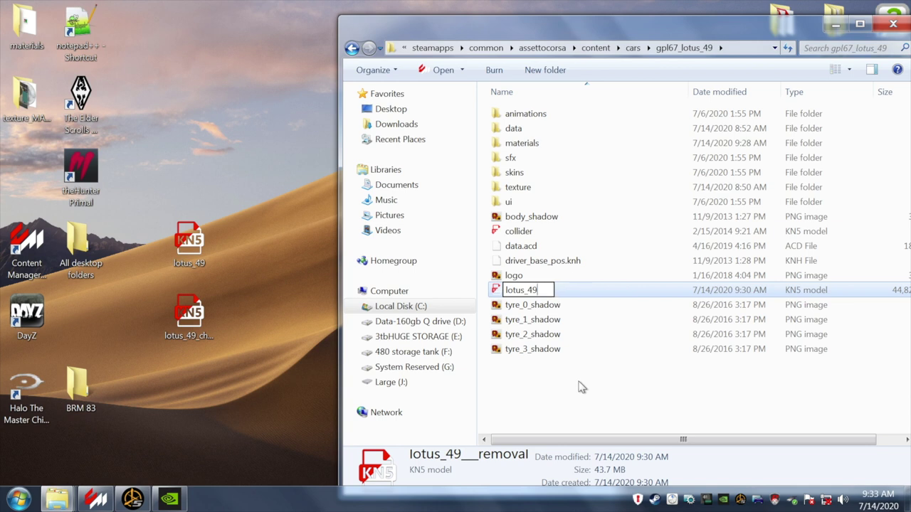
- Delete the 3DSimED objects lotus_49 and lotus_49111 from the materials folder and return to the gpl67_lotus_49 folder
click(528, 145)
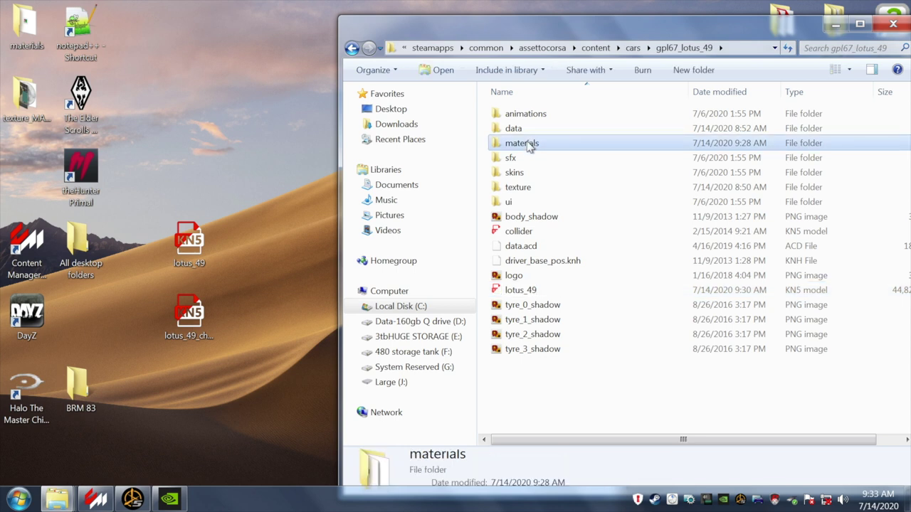
double_click(529, 146)
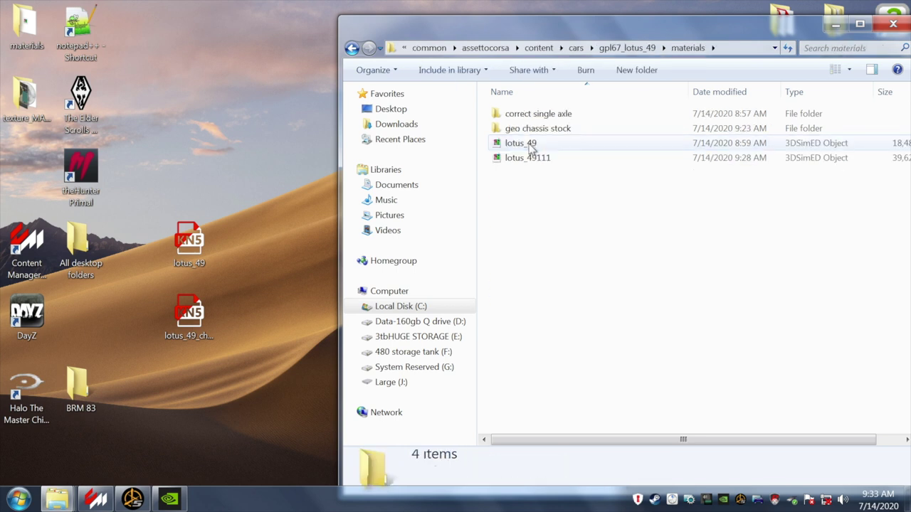
click(516, 149)
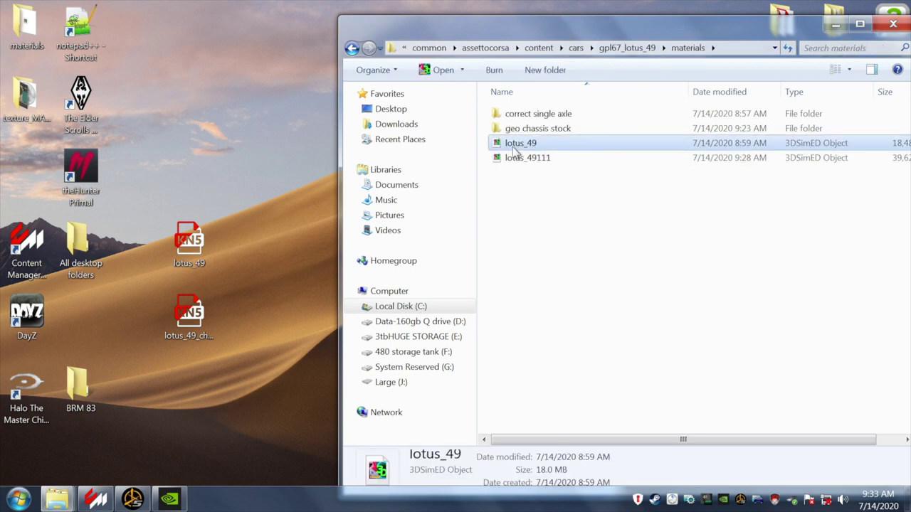
shift+click(518, 161)
right_click(518, 161)
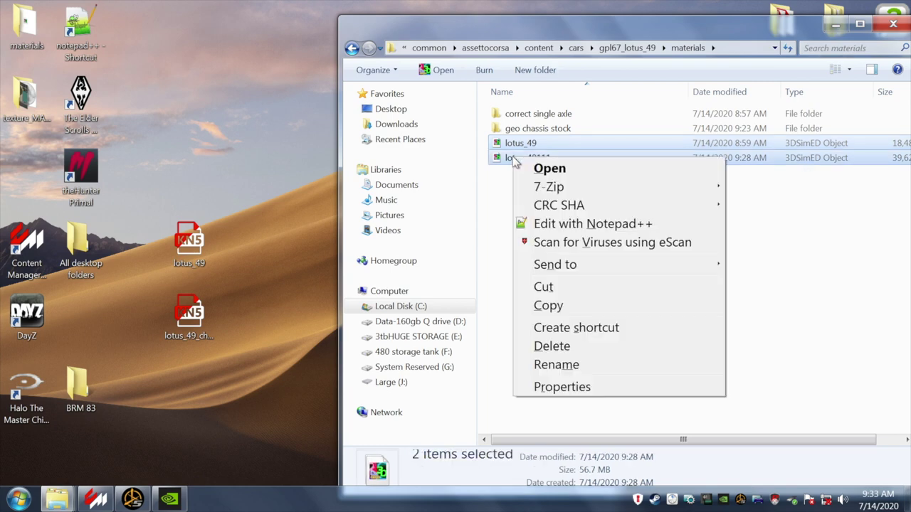
click(562, 347)
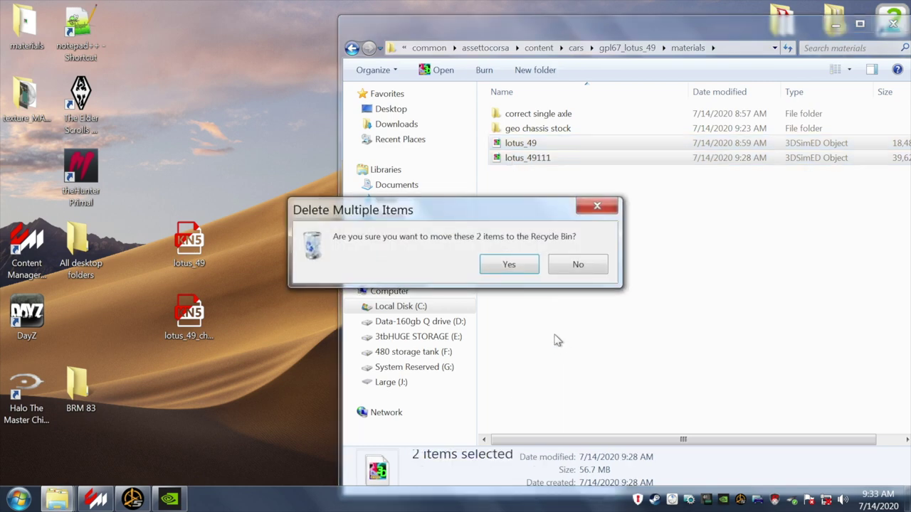
click(518, 270)
click(350, 47)
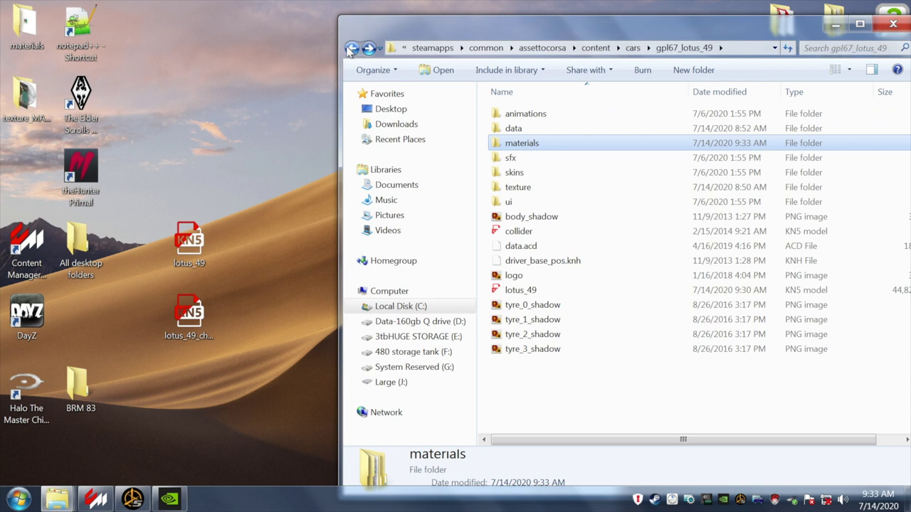
- Move data.acd from the car folder into the Lotus 49 gpl folder on the desktop and minimize the file explorer
drag(578, 36, 466, 29)
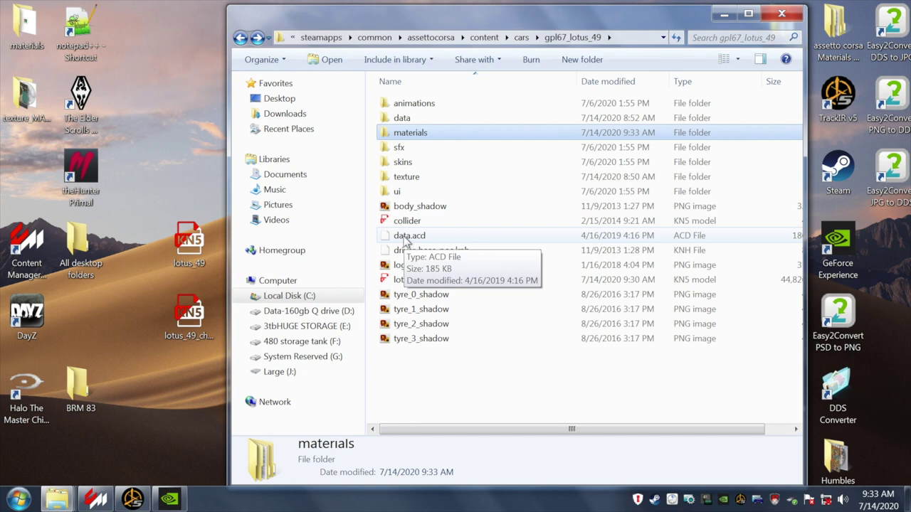
drag(318, 25, 486, 34)
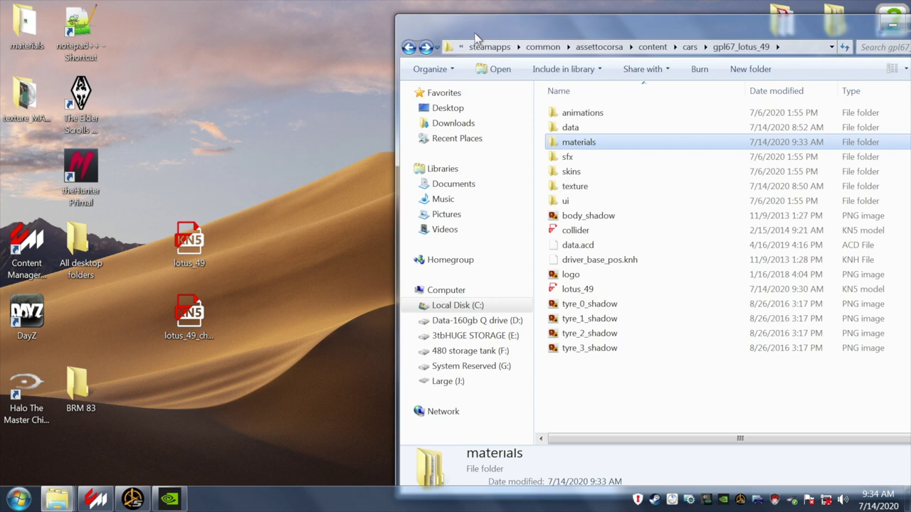
drag(502, 36, 413, 106)
drag(782, 28, 217, 144)
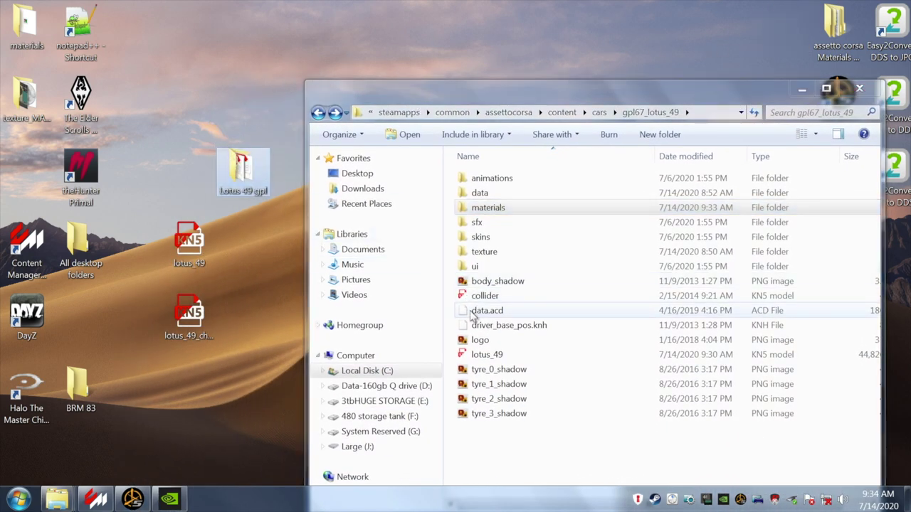
drag(470, 316, 254, 176)
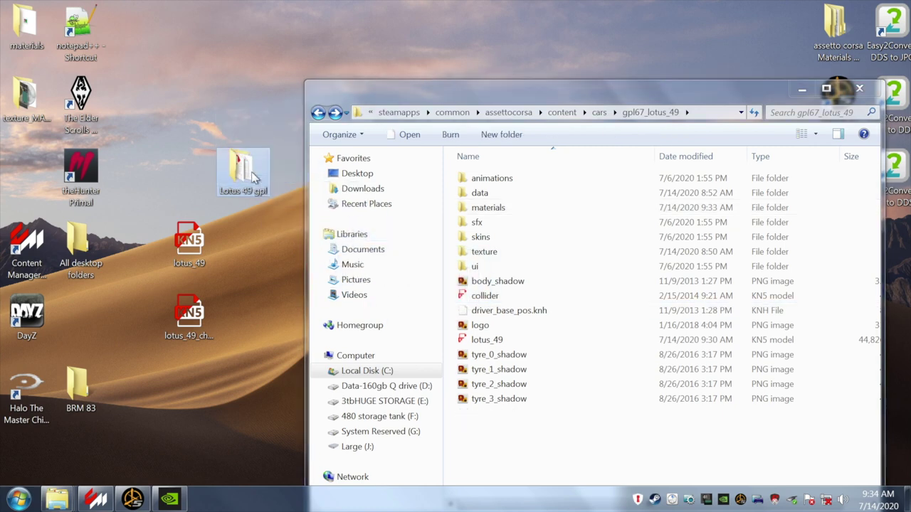
click(802, 90)
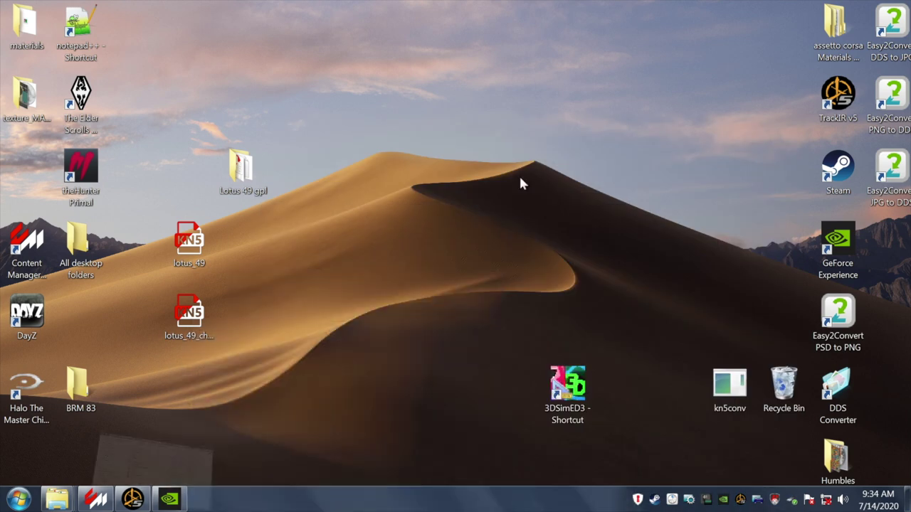
- Switch to Content Manager and generate new preview images for the GPL Lotus 49 skins with the Kunos preset
click(95, 499)
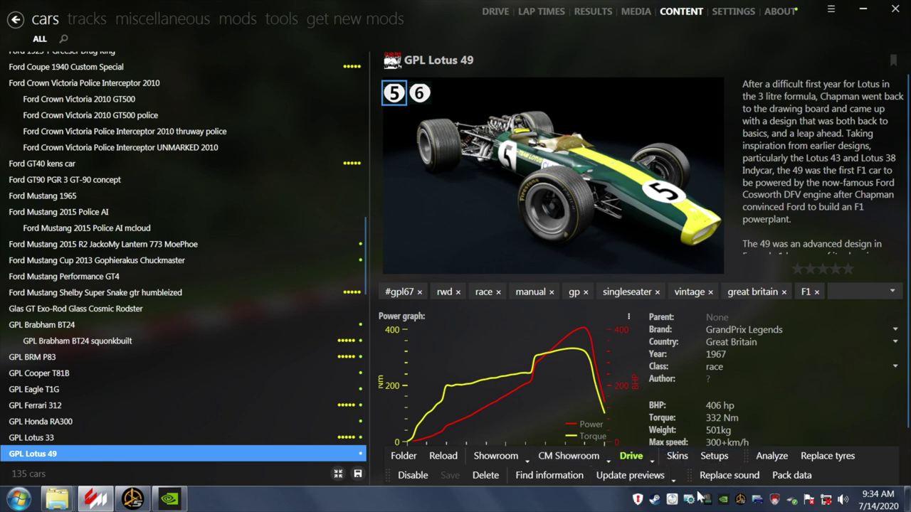
click(673, 482)
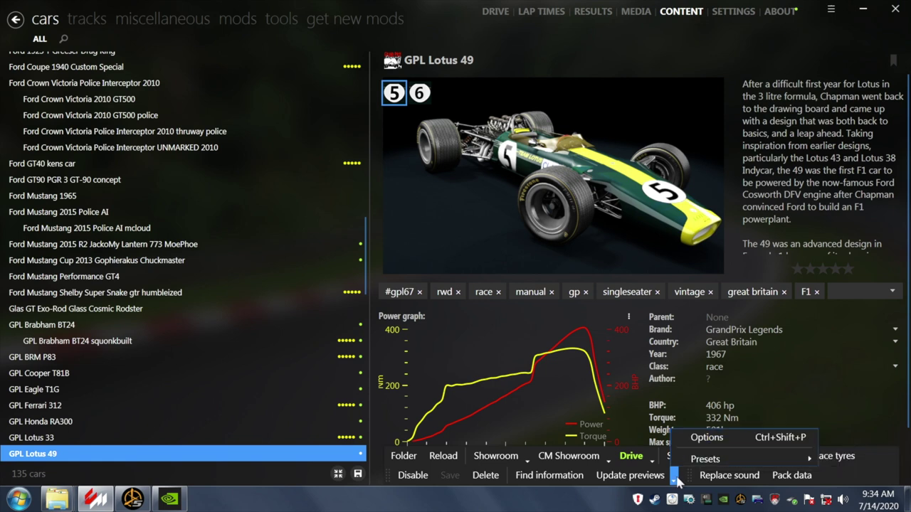
click(703, 441)
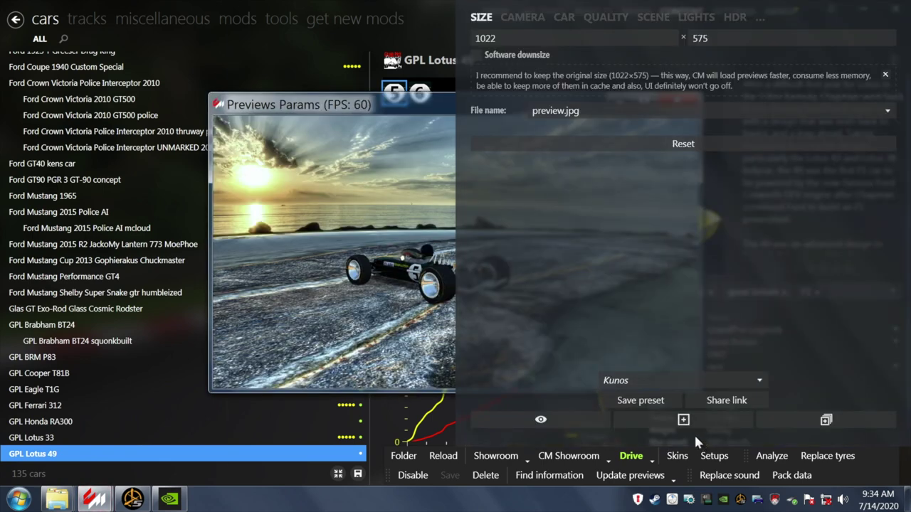
drag(406, 111, 204, 85)
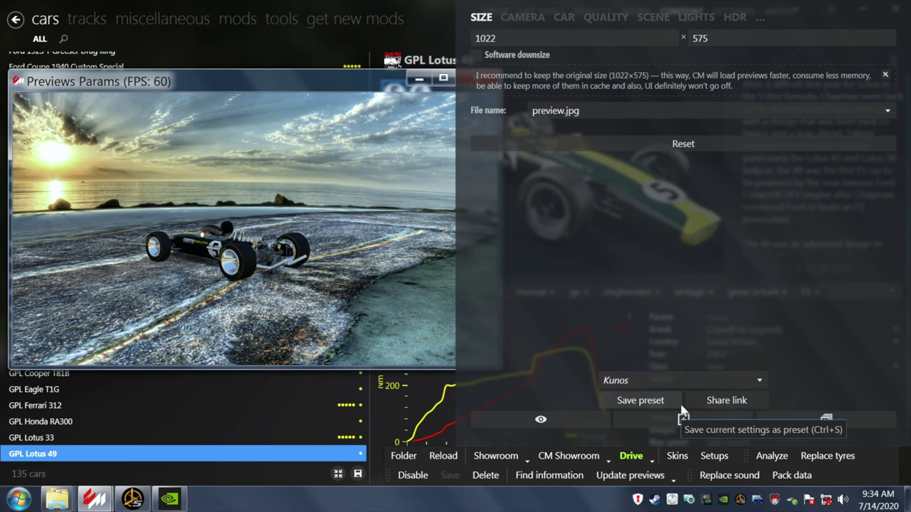
click(806, 423)
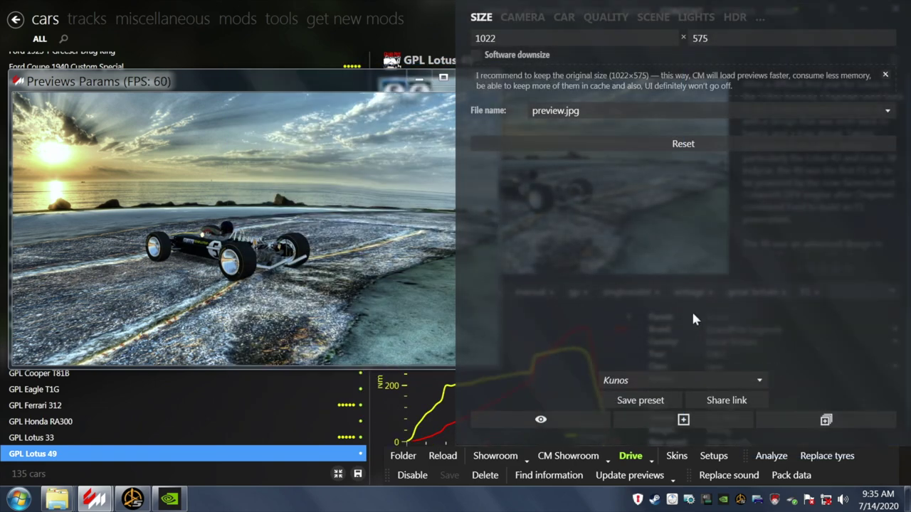
drag(324, 87, 289, 107)
click(440, 100)
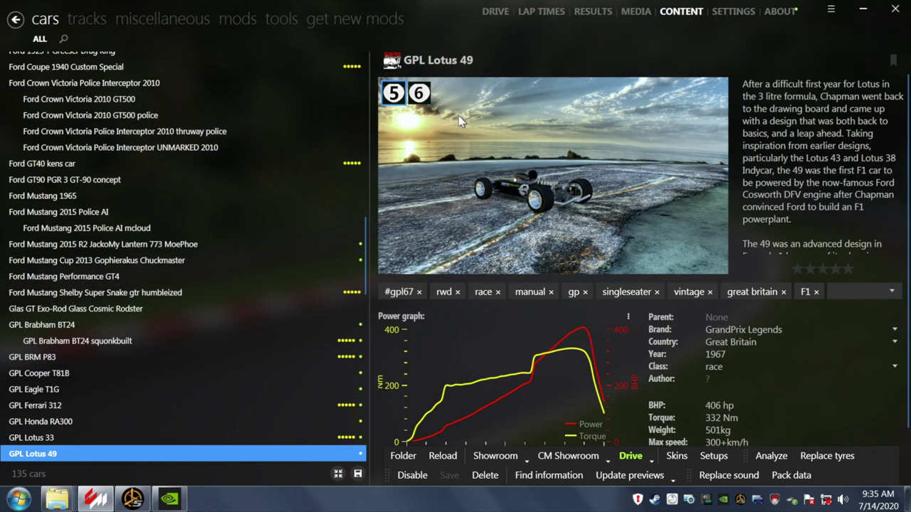
- Inspect the GPL Lotus 49 from the front, side and rear in the CM Showroom and close the showroom
click(567, 456)
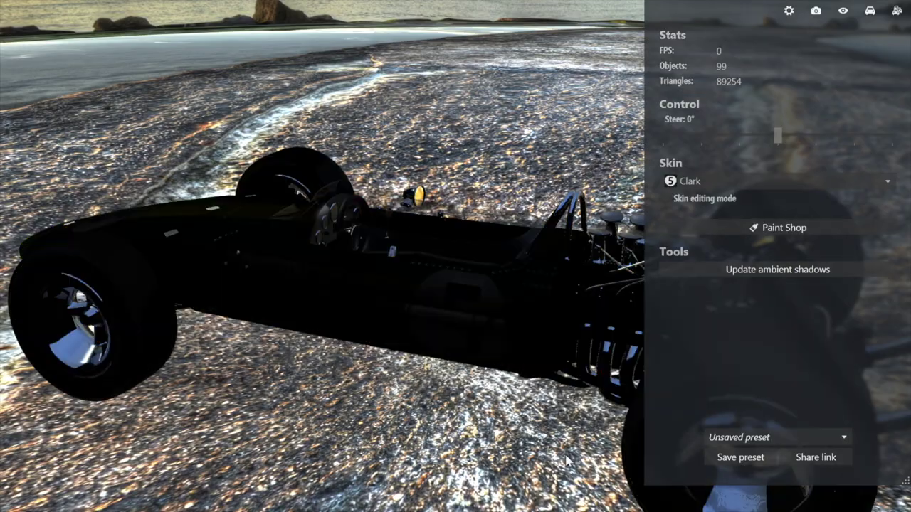
drag(517, 461, 183, 362)
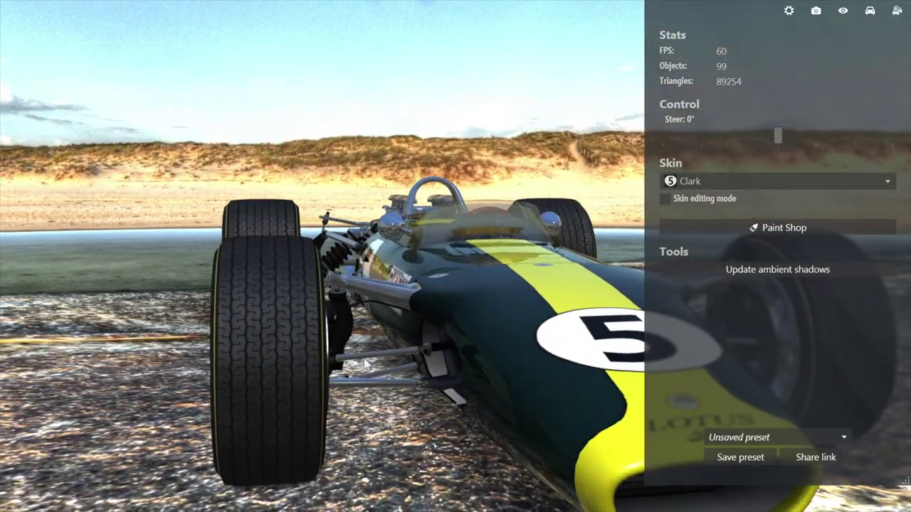
drag(455, 340, 636, 432)
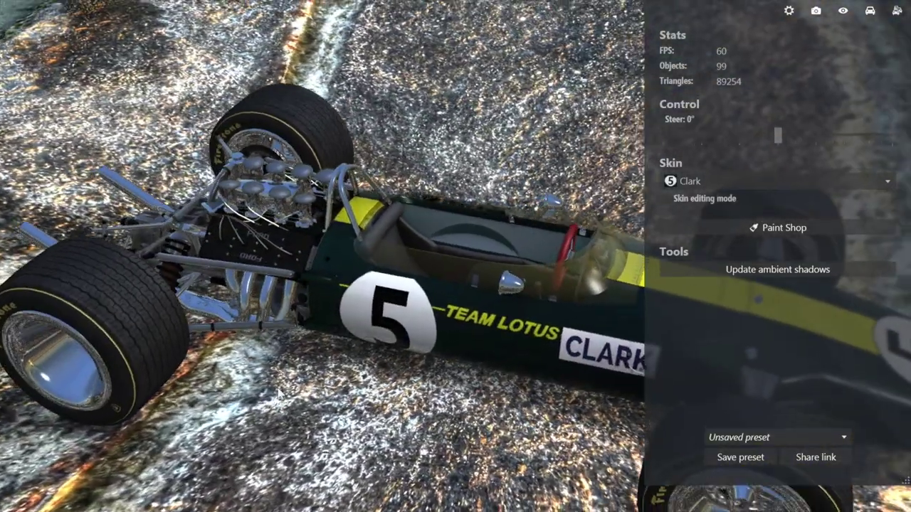
drag(274, 400, 242, 345)
key(Escape)
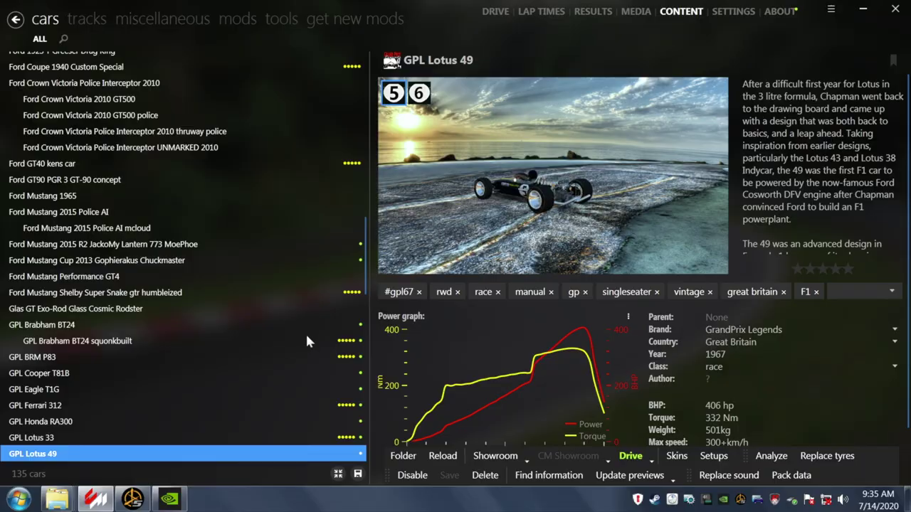
- Start a quick practice session with the GPL Lotus 49 on the DustBite - Speedway track
click(624, 456)
click(495, 16)
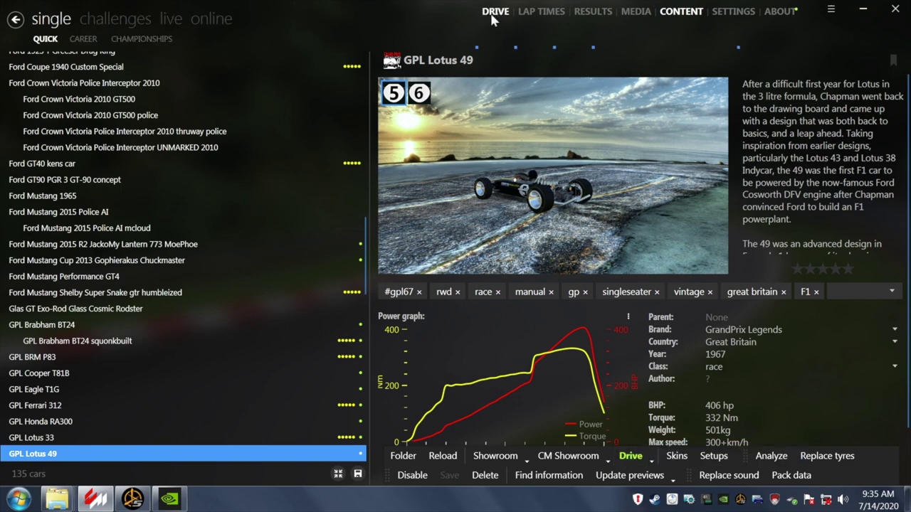
click(65, 108)
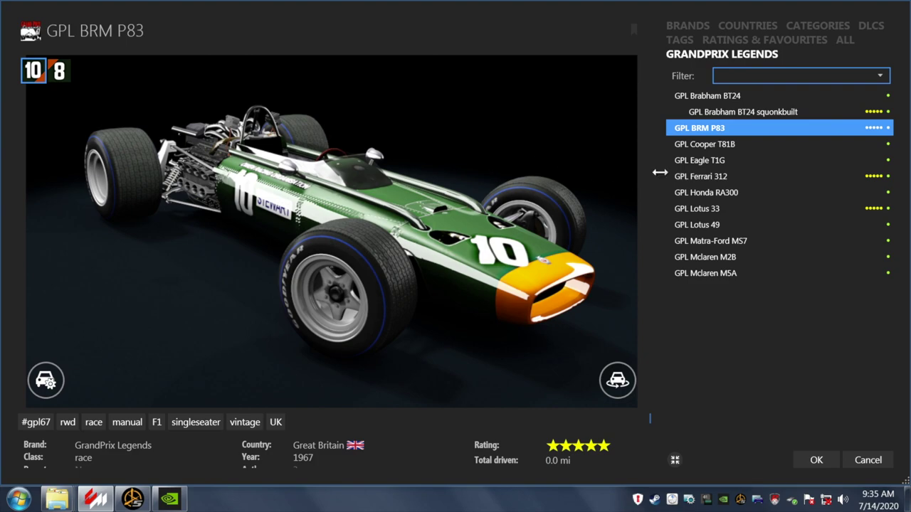
click(698, 226)
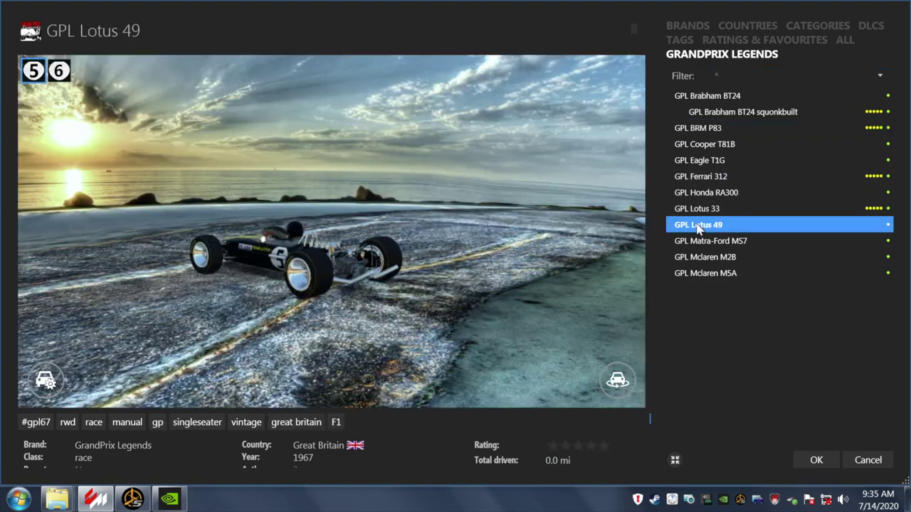
click(811, 461)
click(226, 190)
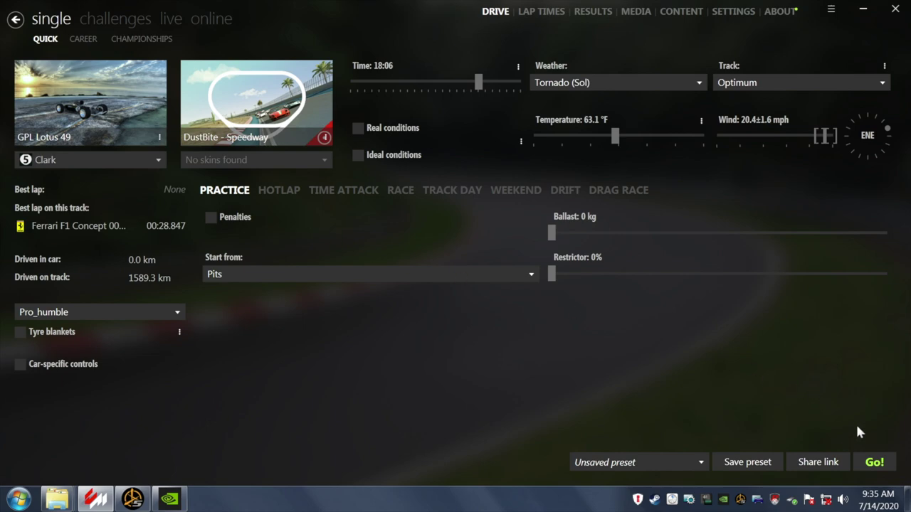
click(871, 462)
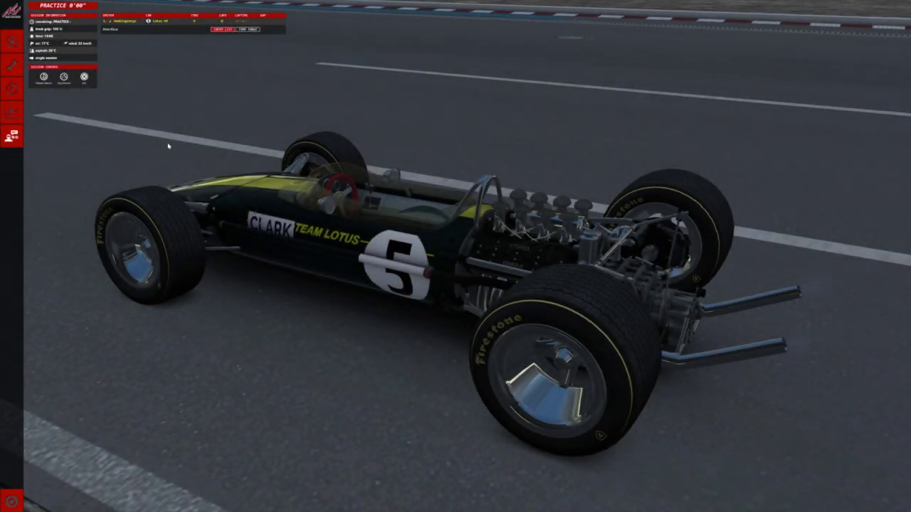
- Check the gear settings in the car's setup and enter the cockpit to drive
click(18, 76)
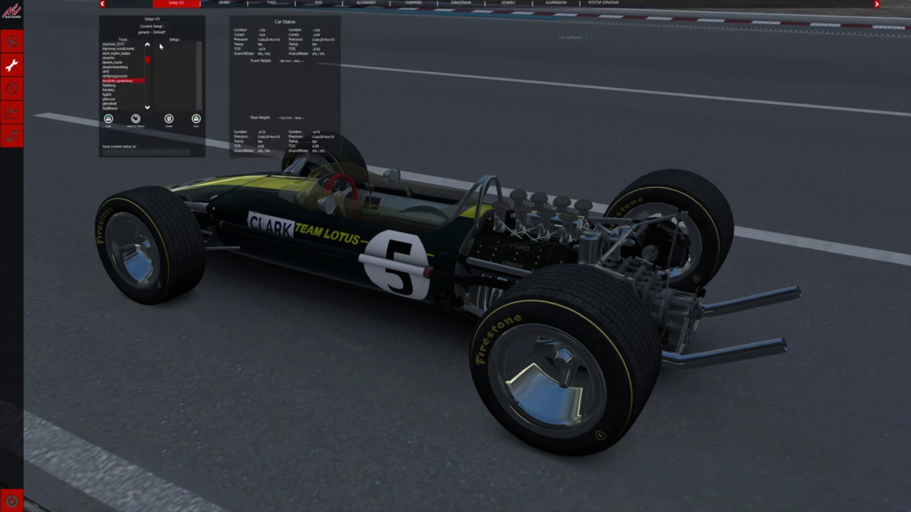
click(224, 3)
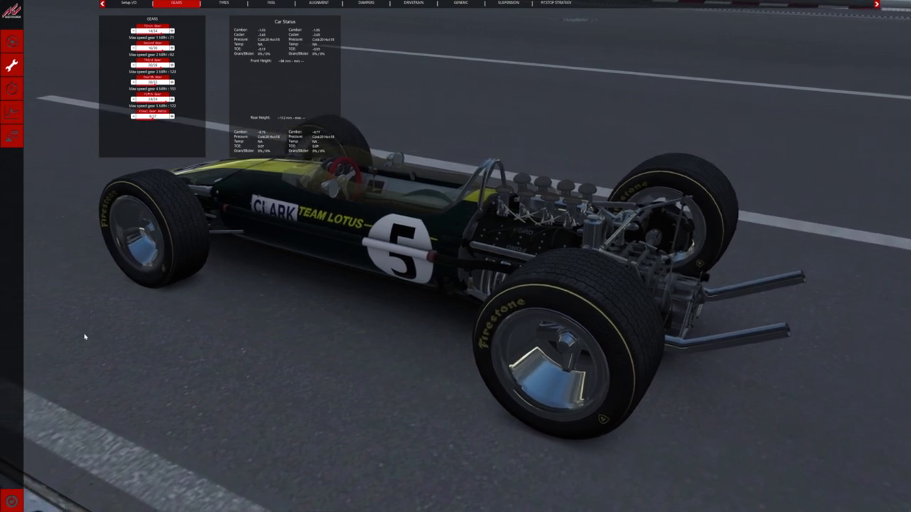
click(17, 47)
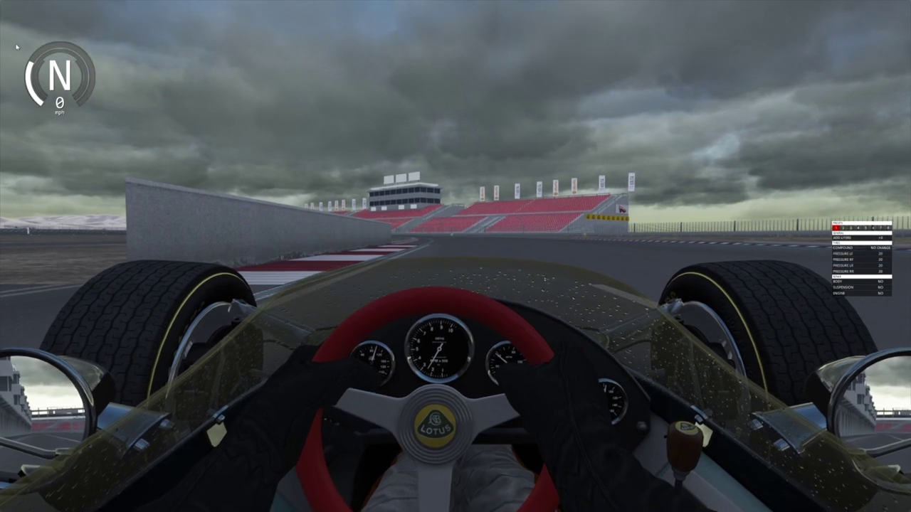
- Test-drive the Lotus 49, view it from an outside camera behind the car, and exit the session
key(Up)
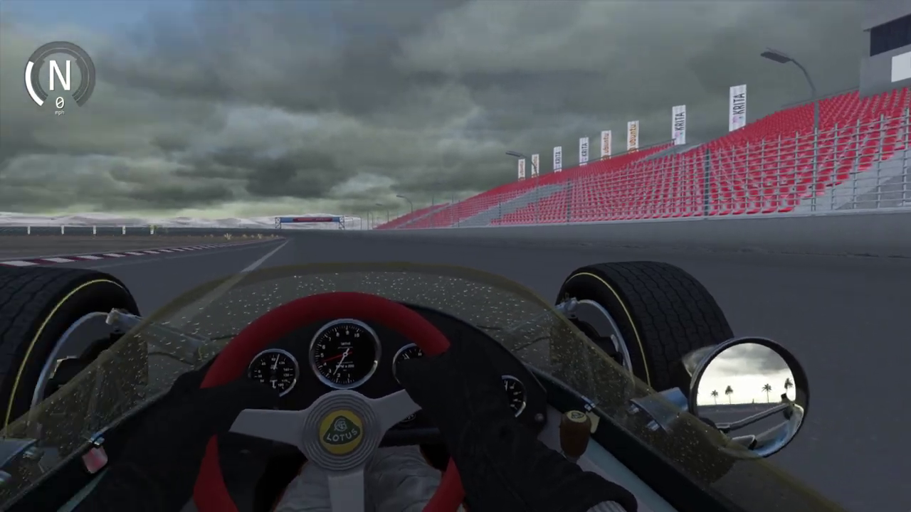
key(F1)
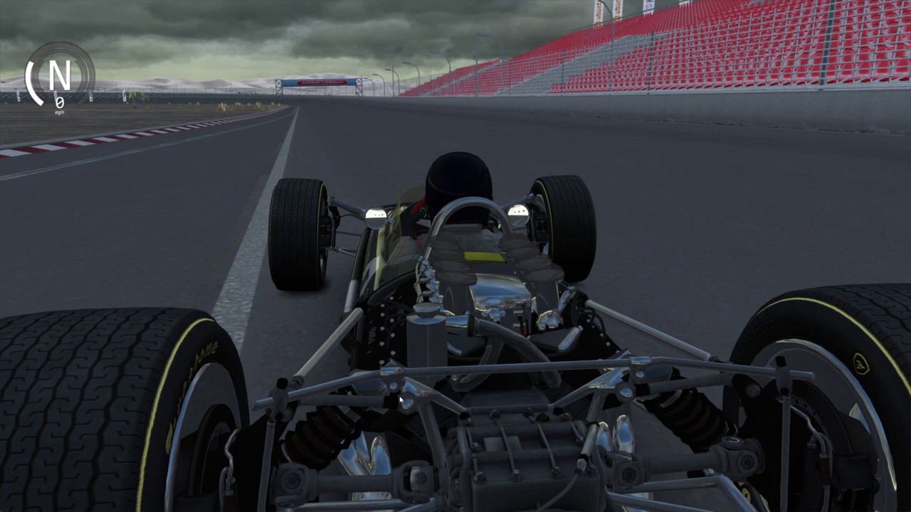
key(Escape)
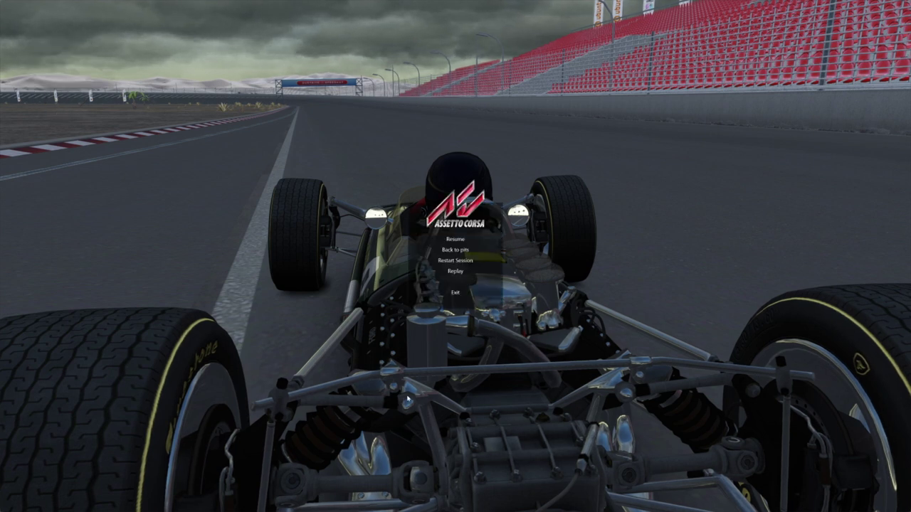
click(456, 292)
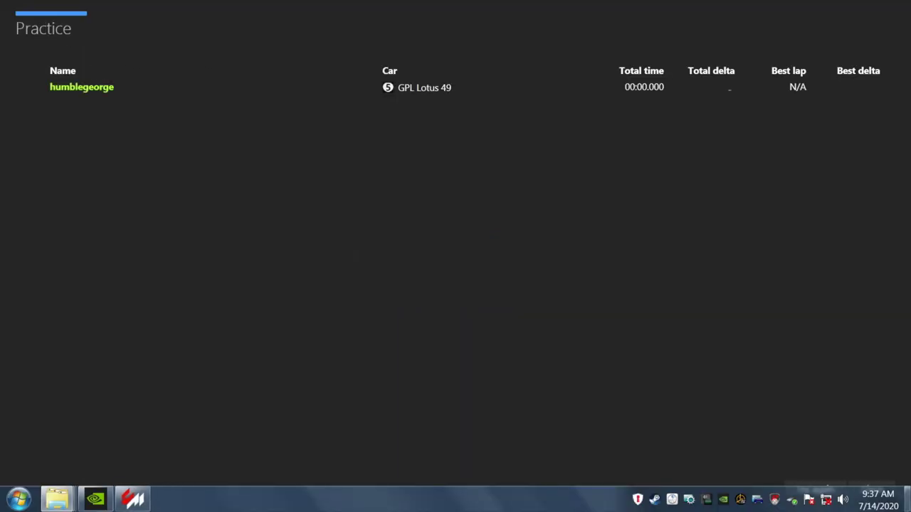
- Close the practice results and minimize Content Manager
click(907, 498)
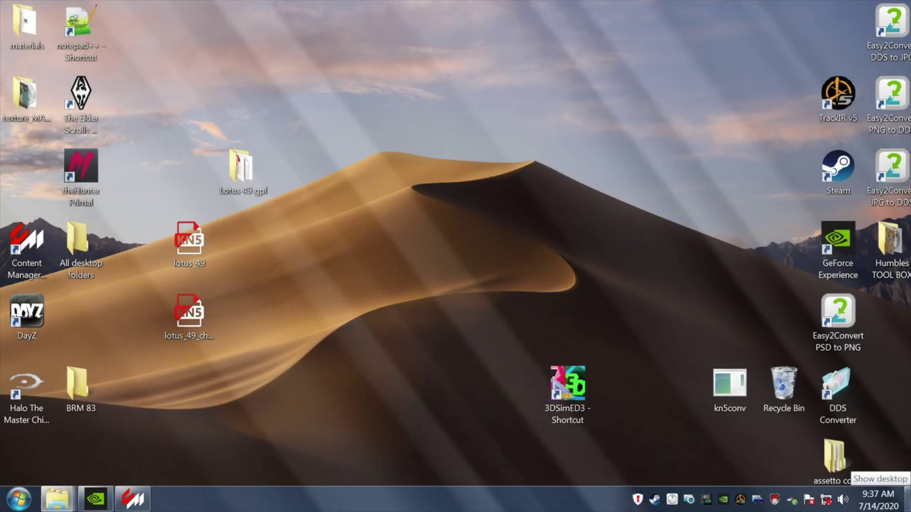
click(907, 498)
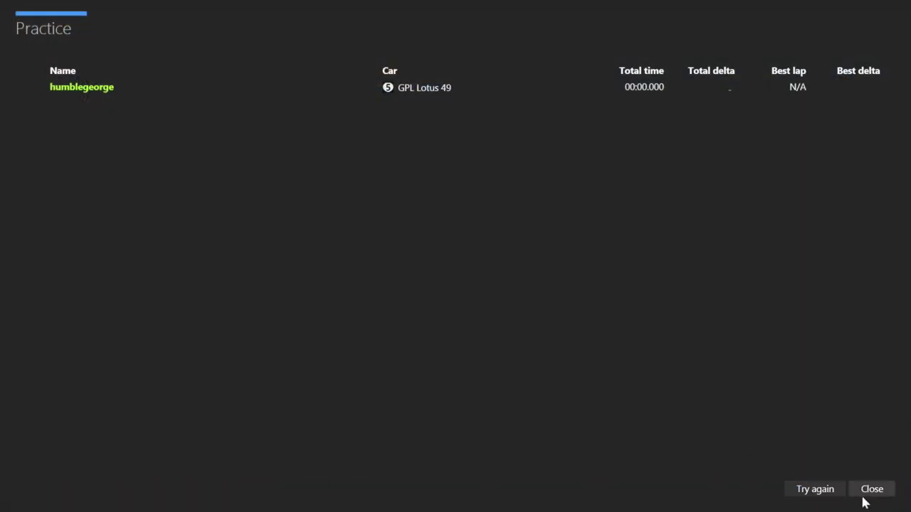
click(862, 494)
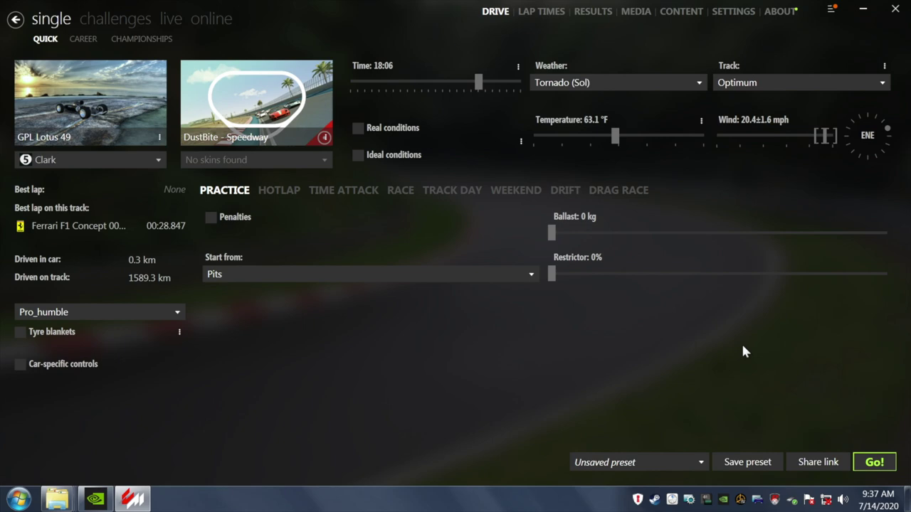
click(862, 10)
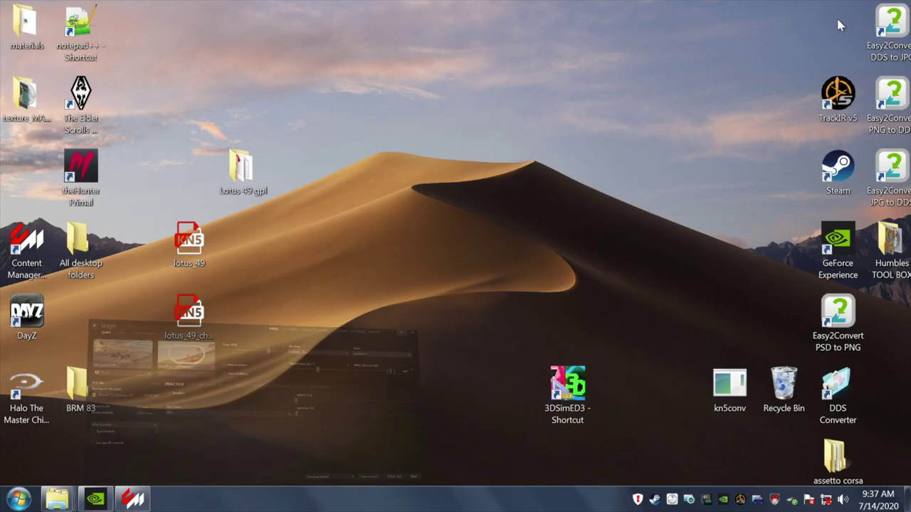
- Switch to the file explorer window showing gpl67_lotus_49 and open its data folder
mouse_move(57, 498)
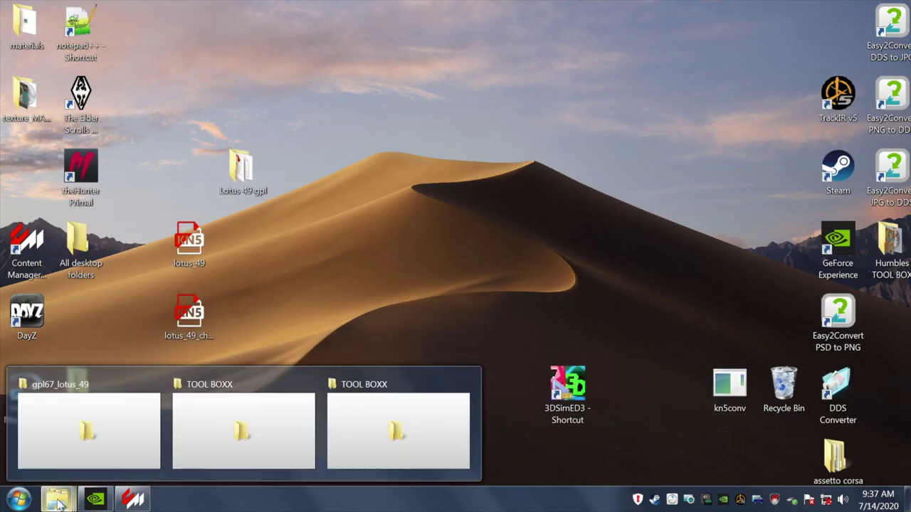
click(77, 457)
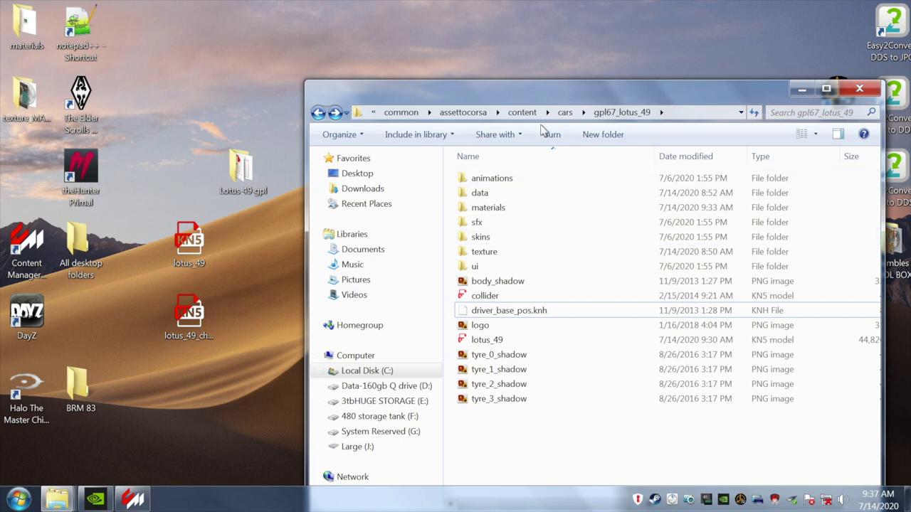
drag(552, 98, 566, 45)
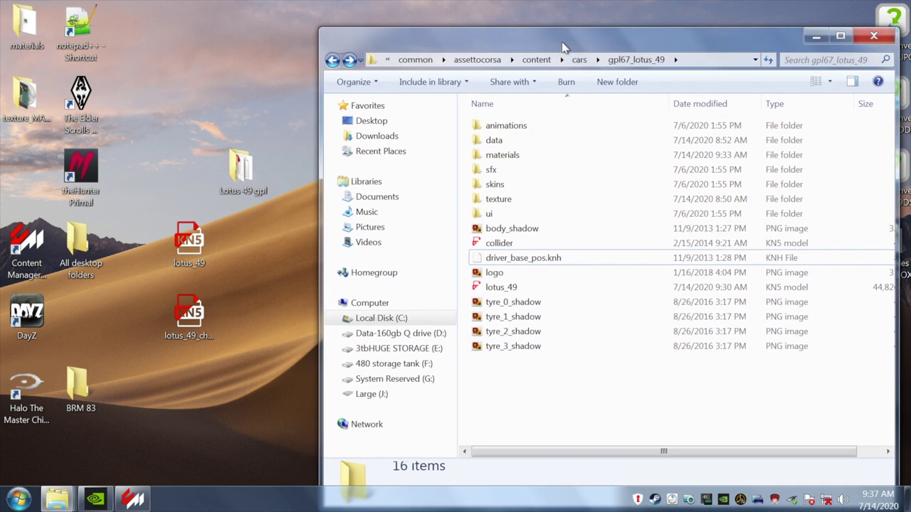
double_click(503, 140)
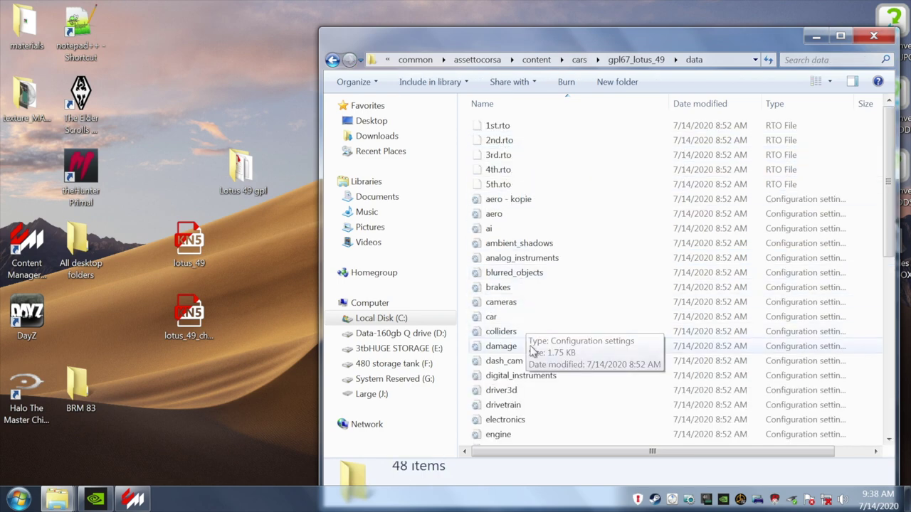
- Open the setup configuration file from the data folder in Notepad++ and set USE_GEARSET to 1
scroll(889, 157, down, 3)
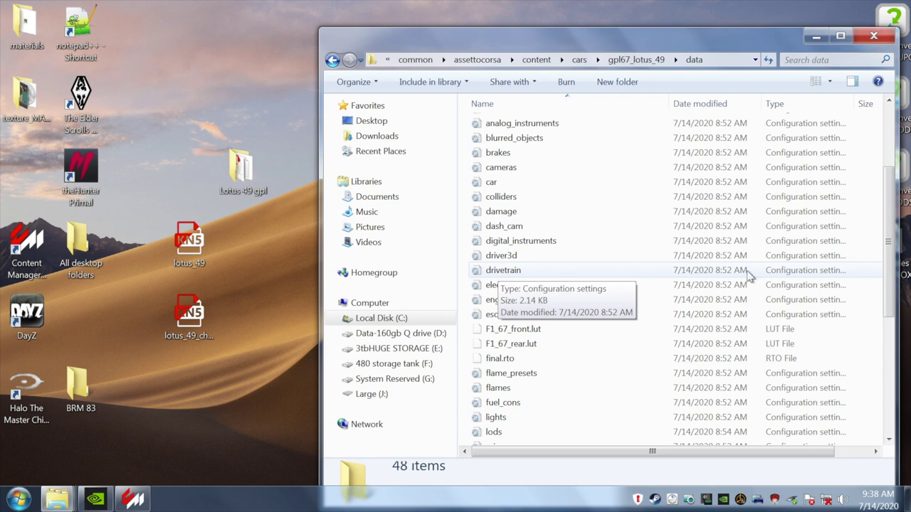
drag(889, 206, 892, 277)
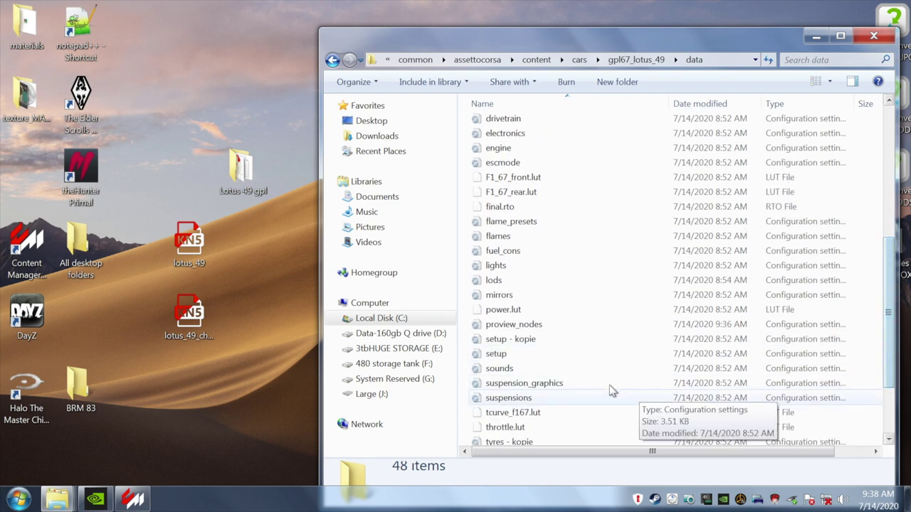
right_click(518, 354)
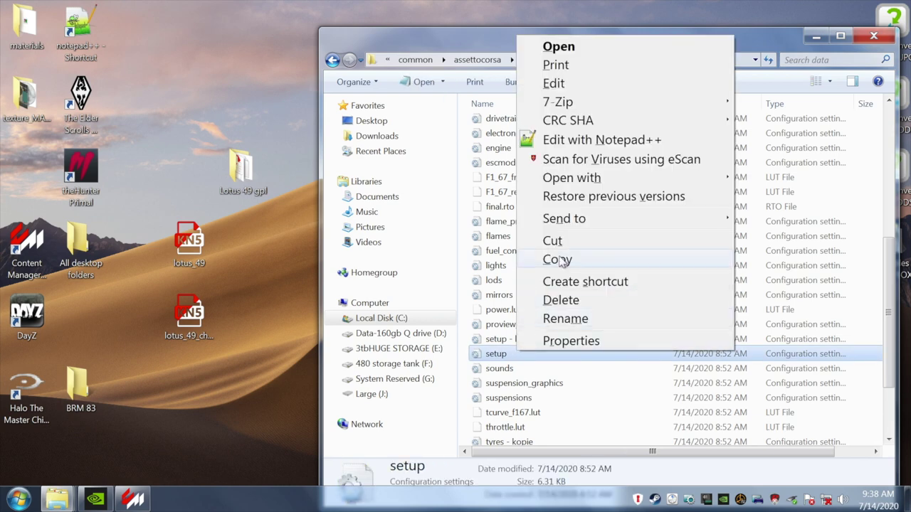
click(567, 141)
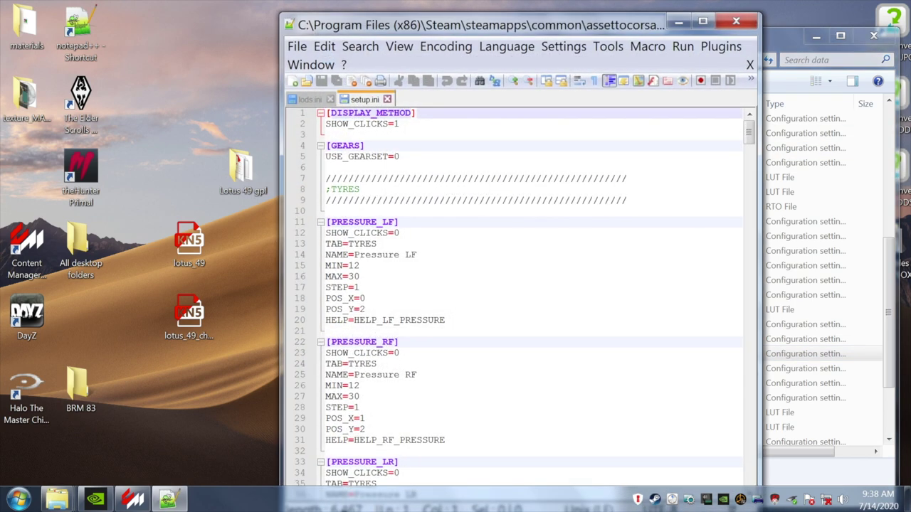
double_click(396, 157)
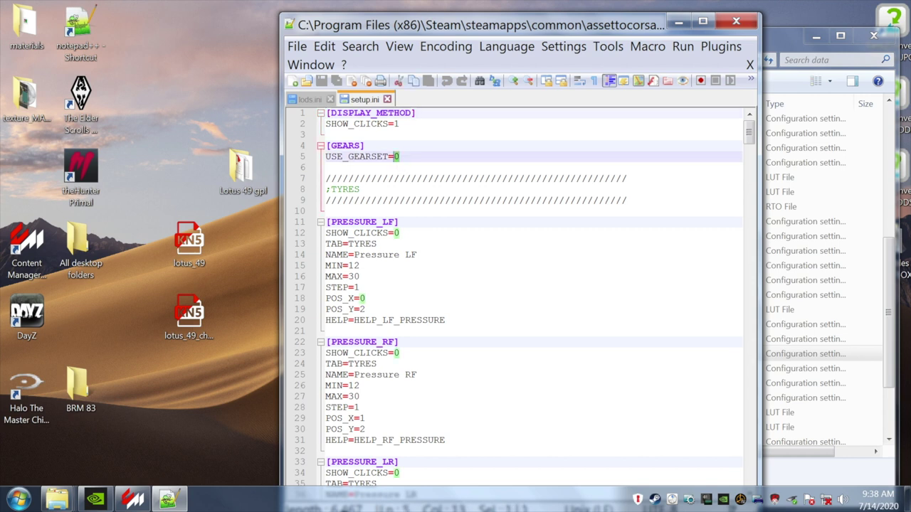
text(1)
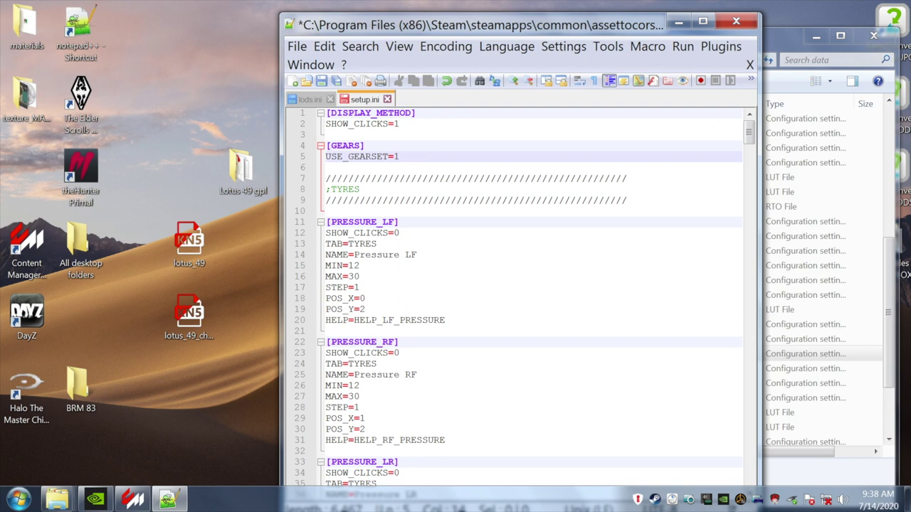
- Copy the [GEAR_2] block in setup.ini and paste it between the [GEAR_5] and [FINAL_GEAR_RATIO] blocks
drag(749, 128, 752, 455)
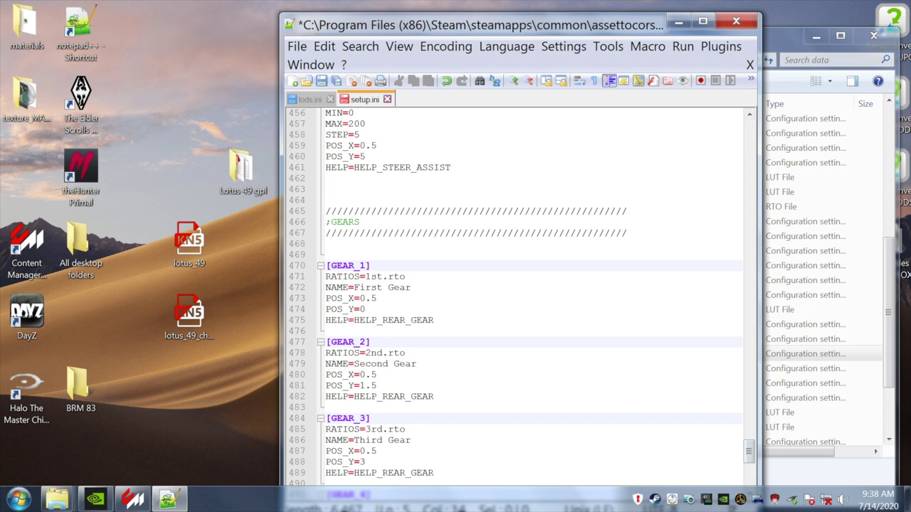
drag(326, 341, 434, 396)
key(ctrl+c)
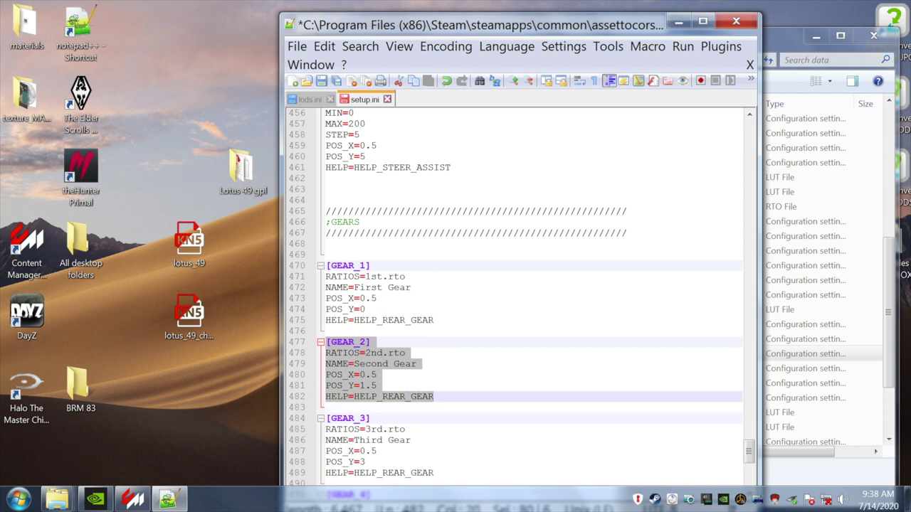
drag(748, 451, 749, 470)
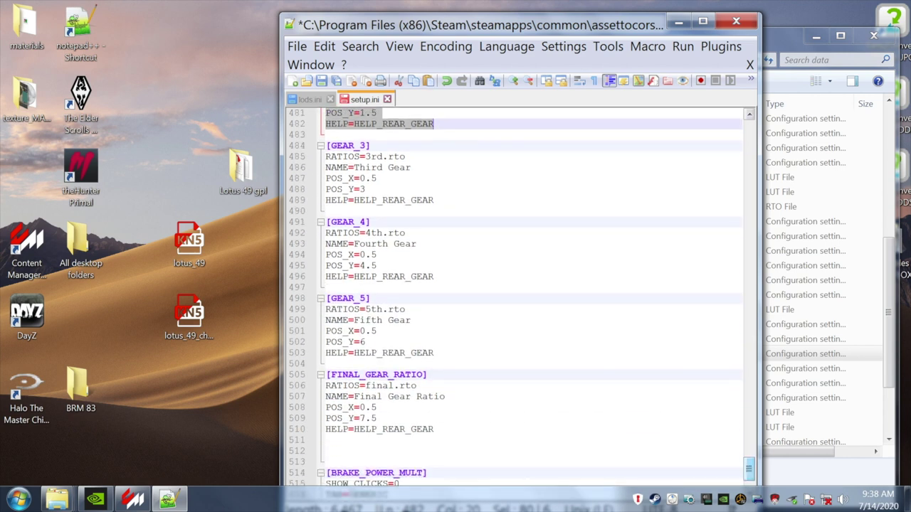
click(434, 353)
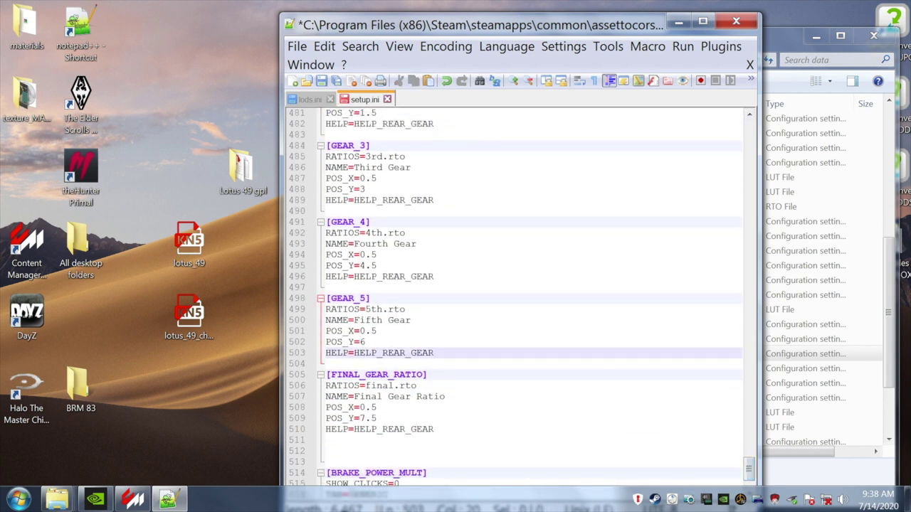
key(Return)
key(Return)
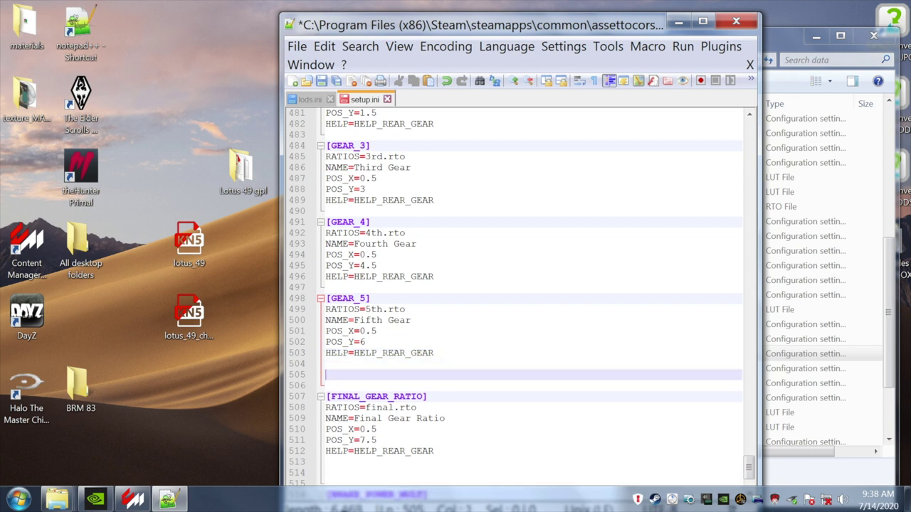
key(ctrl+v)
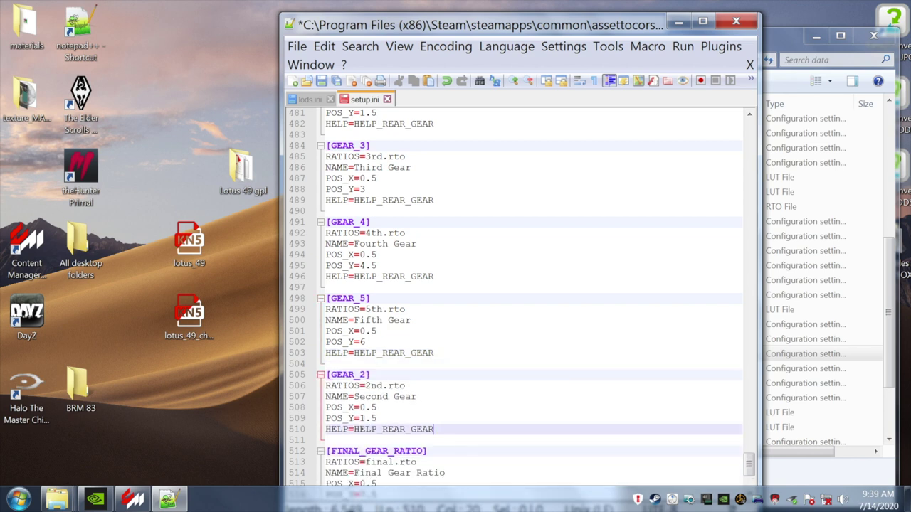
- Change the pasted gear block's header to [GEAR_6] and its POS_Y value to 0.5
drag(366, 375, 360, 375)
text(6)
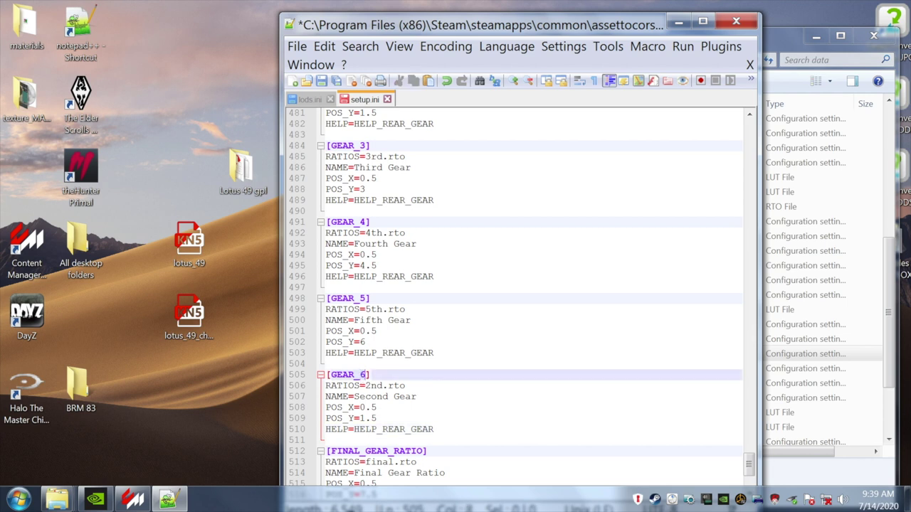
drag(366, 419, 360, 418)
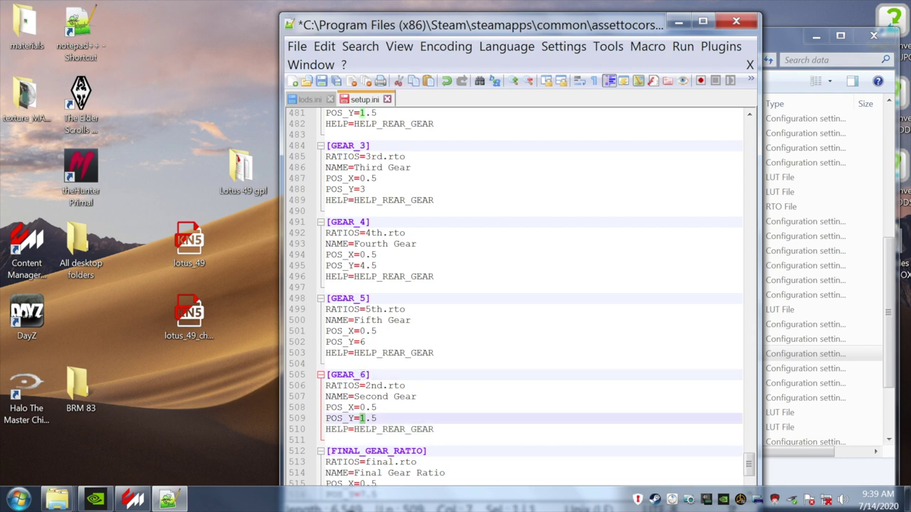
text(0)
key(shift+Left)
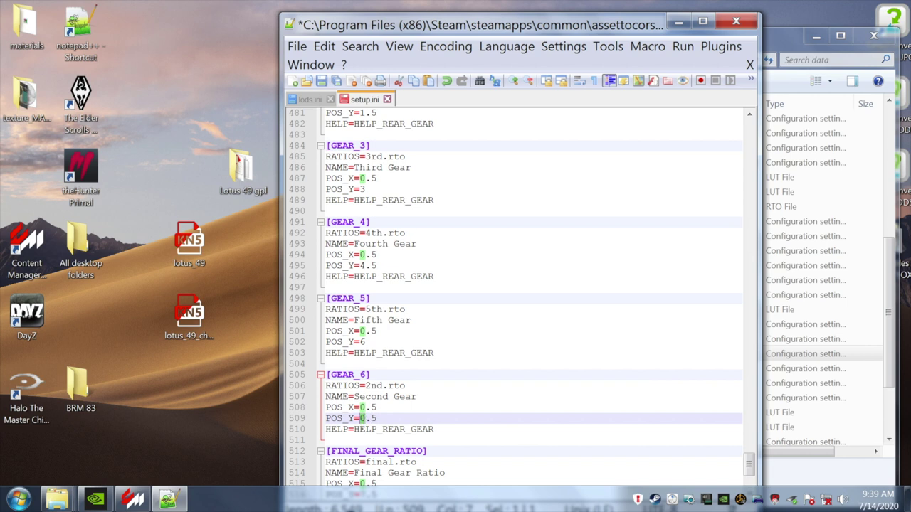